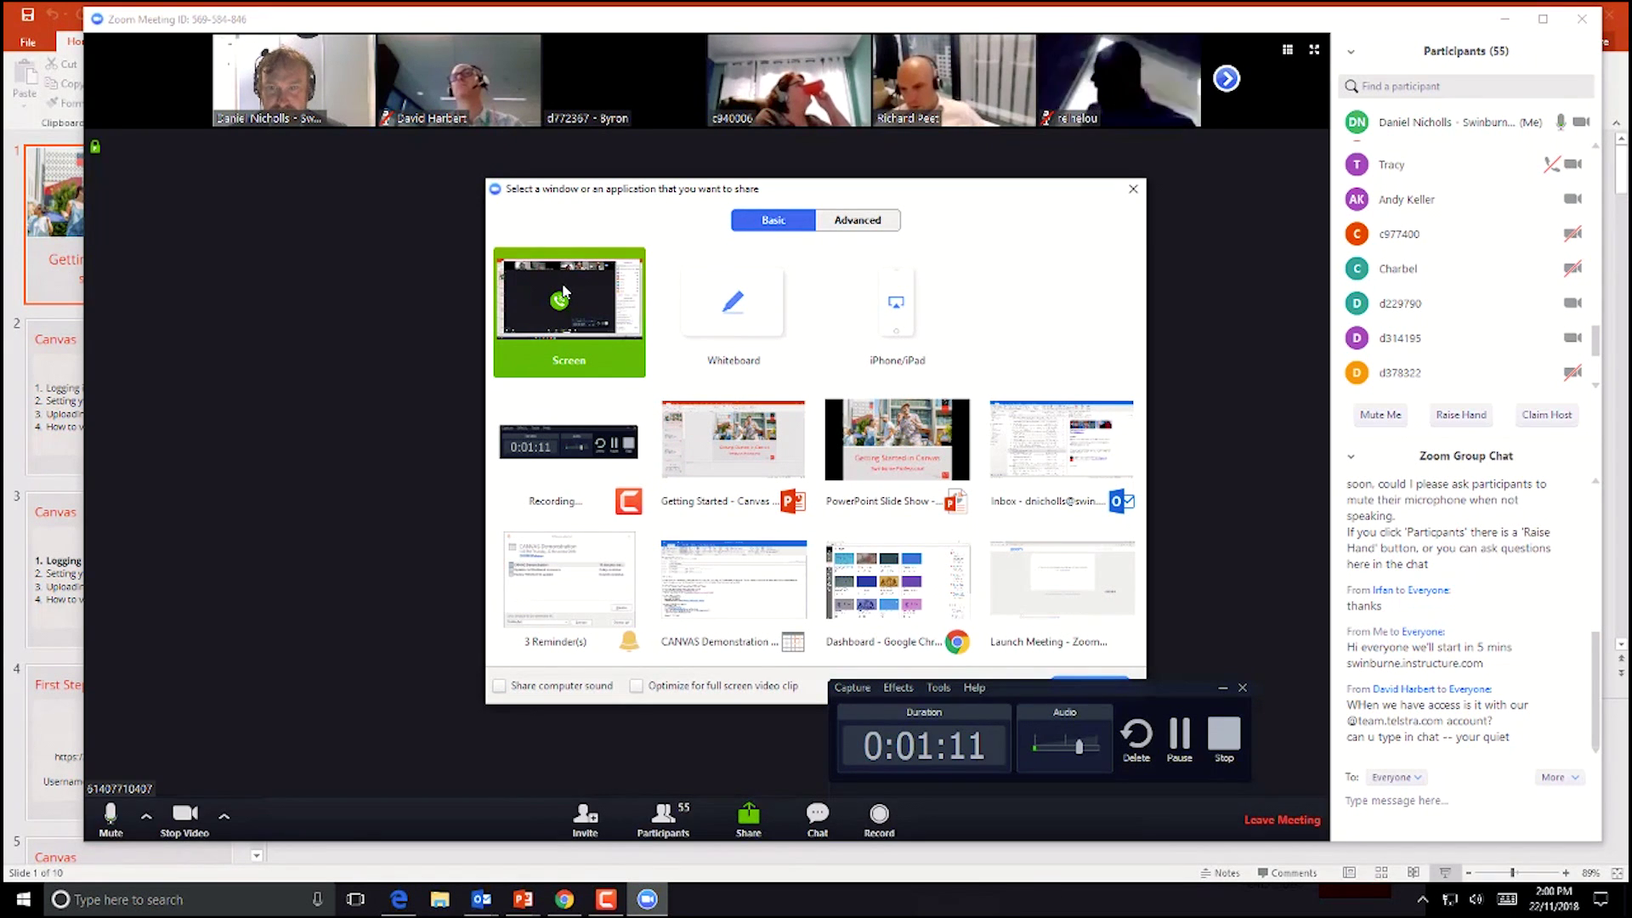
Step: Move the recording timer panel aside and share the whole screen in Zoom
{"action": "left_click", "coordinate": [1122, 693]}
{"action": "left_click_drag", "start_coordinate": [1122, 699], "coordinate": [1460, 778]}
{"action": "left_click", "coordinate": [1088, 686]}
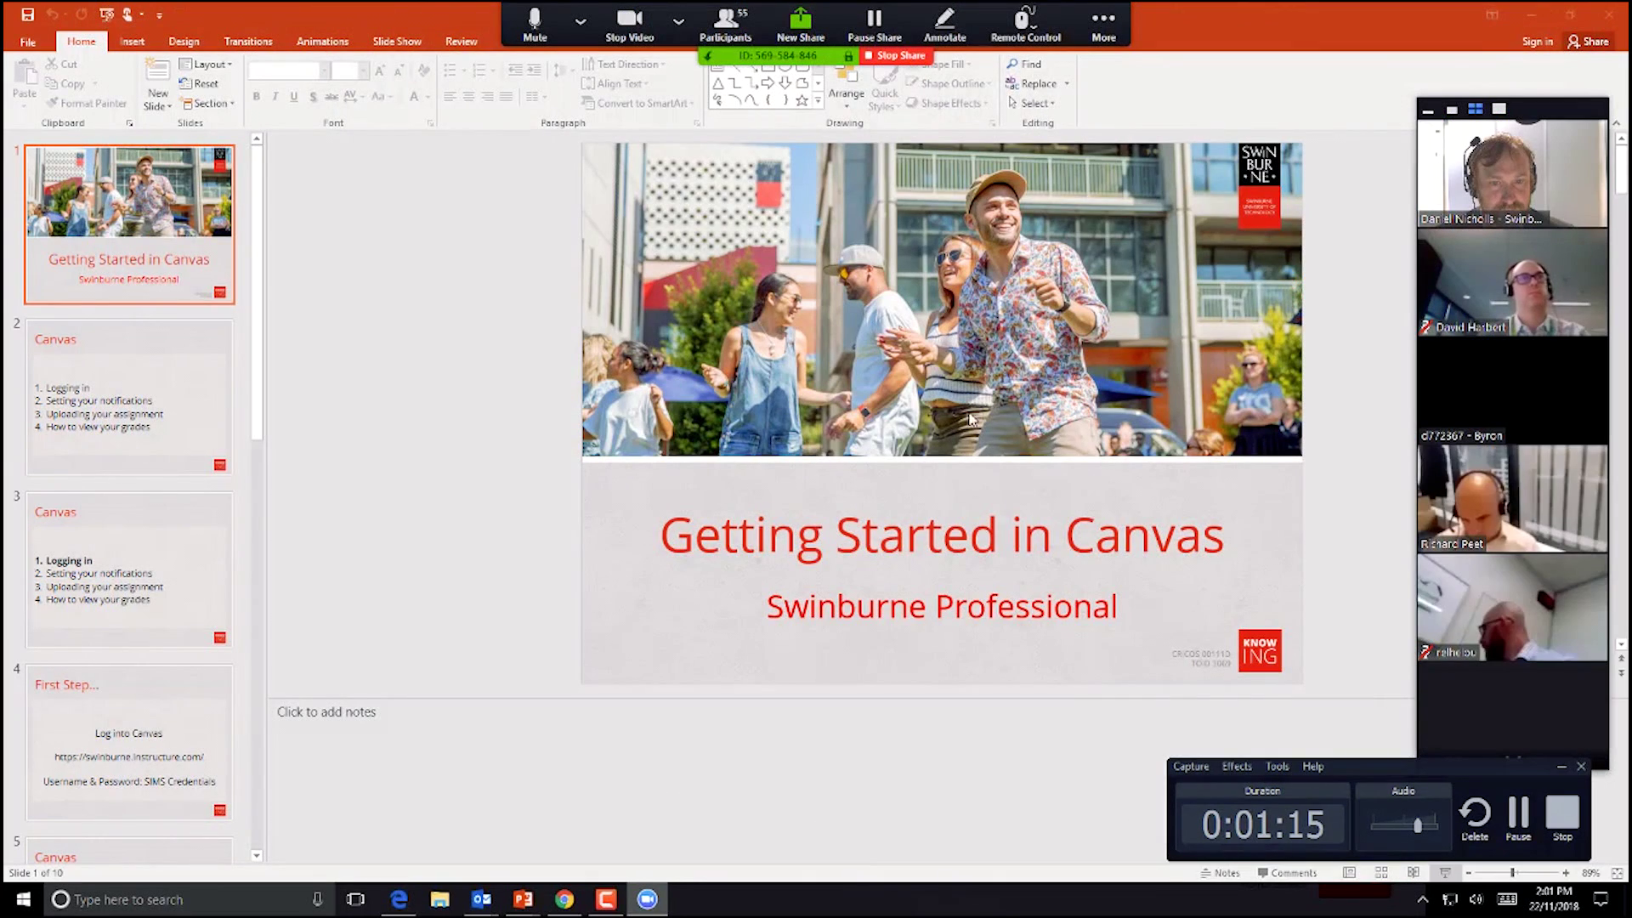
Step: Bring PowerPoint forward and run the Getting Started in Canvas slide show from the beginning
{"action": "key", "text": "super+Tab"}
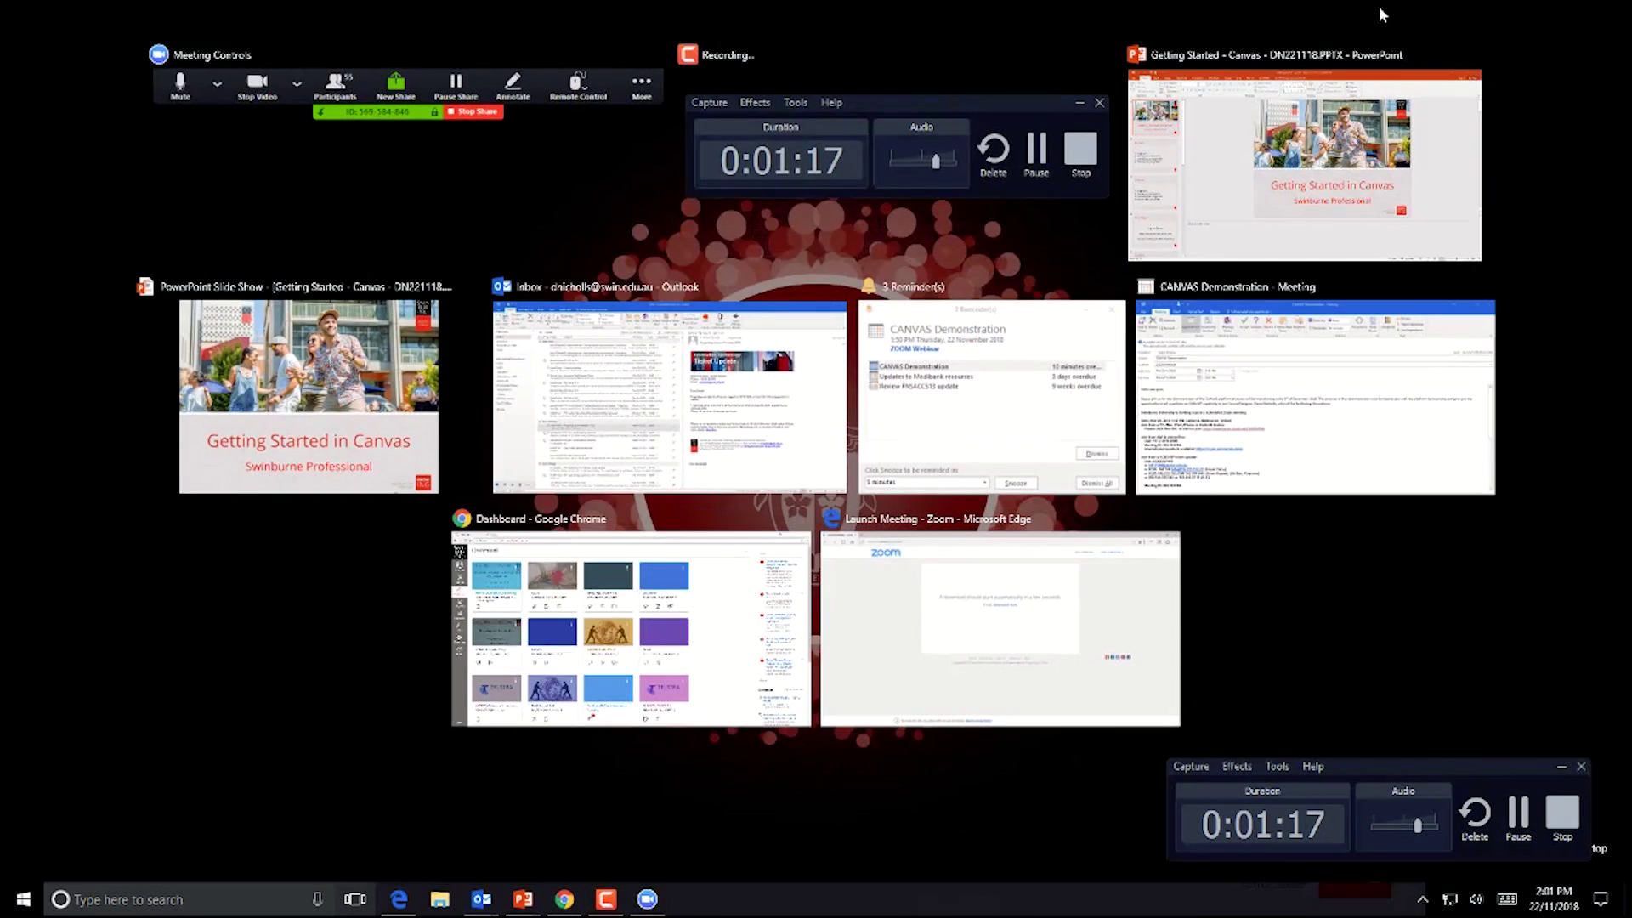
{"action": "left_click", "coordinate": [1402, 111]}
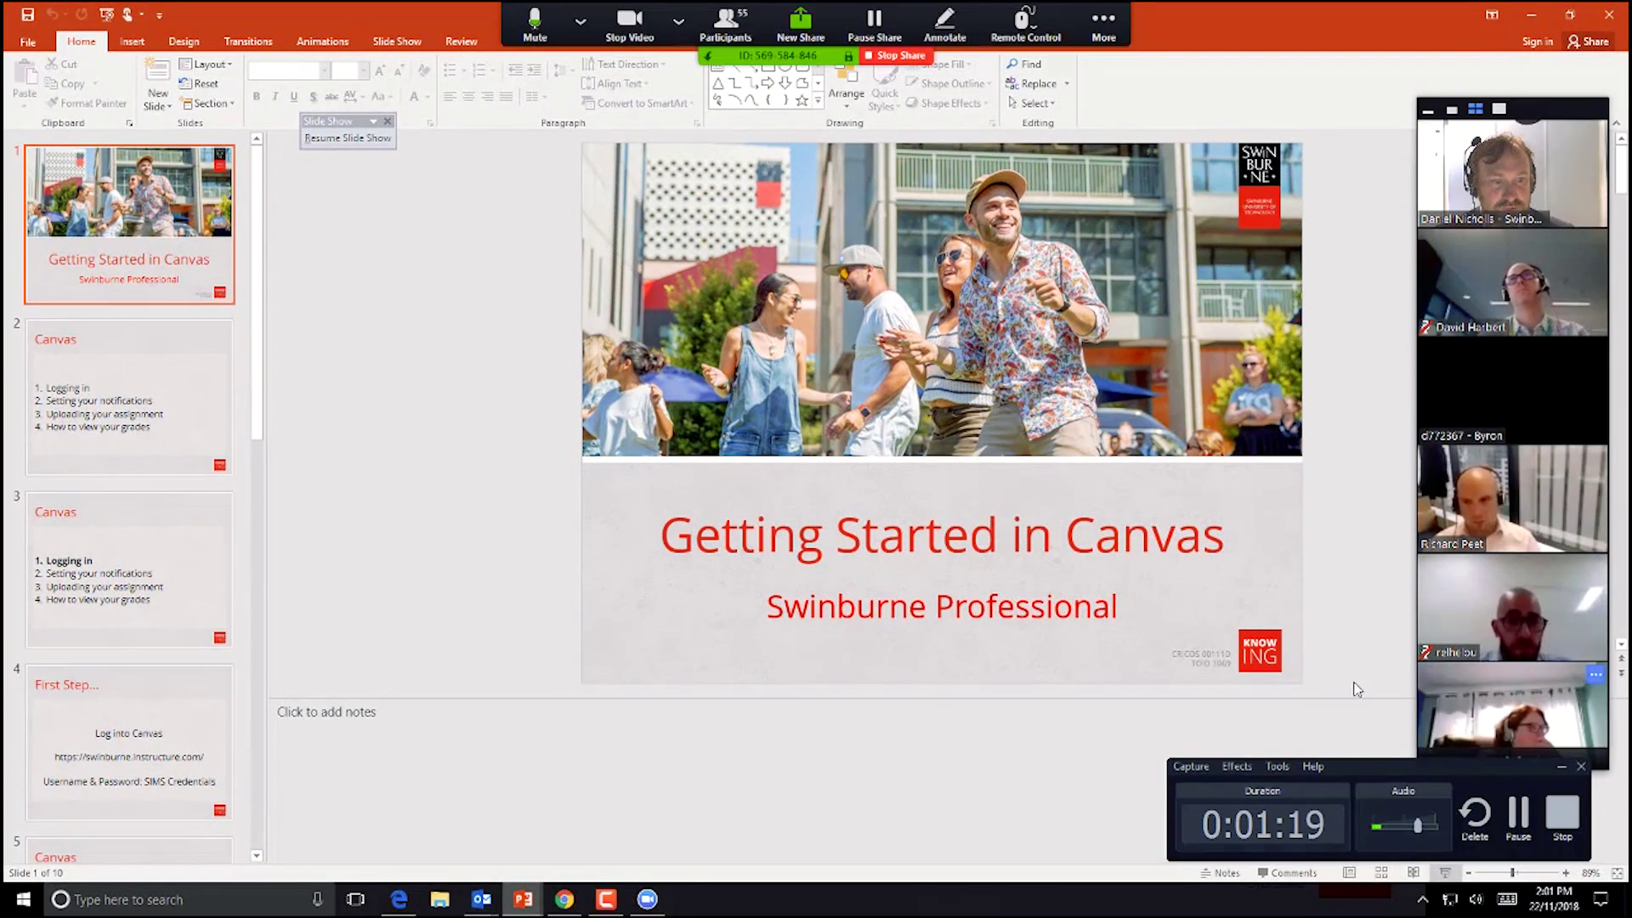
{"action": "left_click", "coordinate": [1445, 873]}
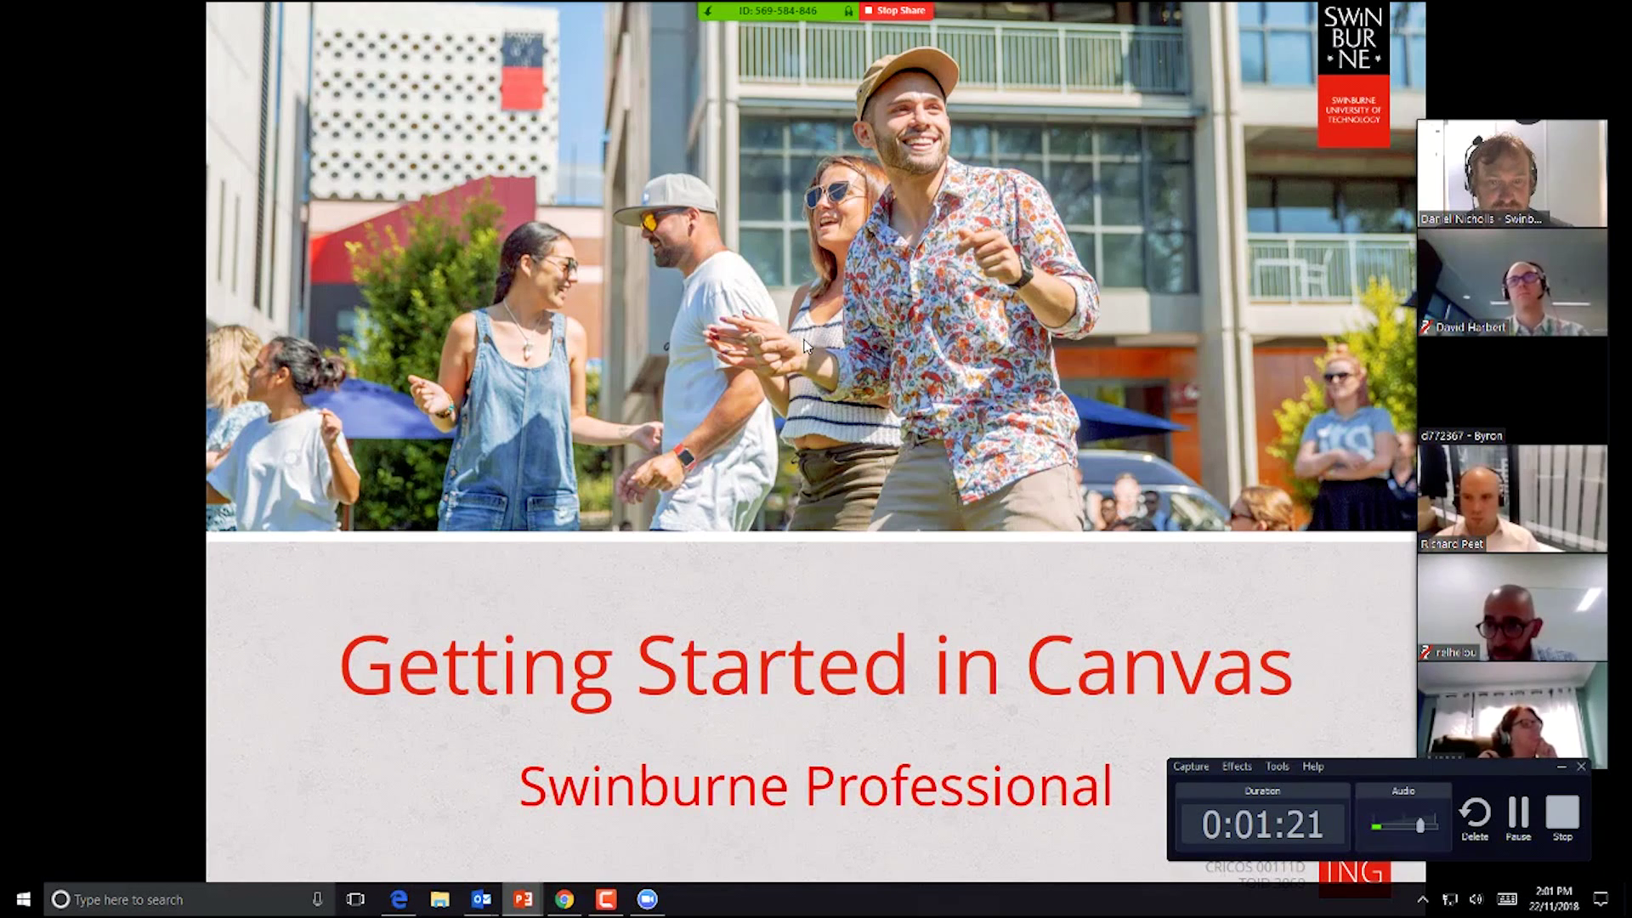
Step: Advance to the Canvas agenda slide, minimize the timer panel, and return to the PowerPoint editor
{"action": "left_click", "coordinate": [807, 345]}
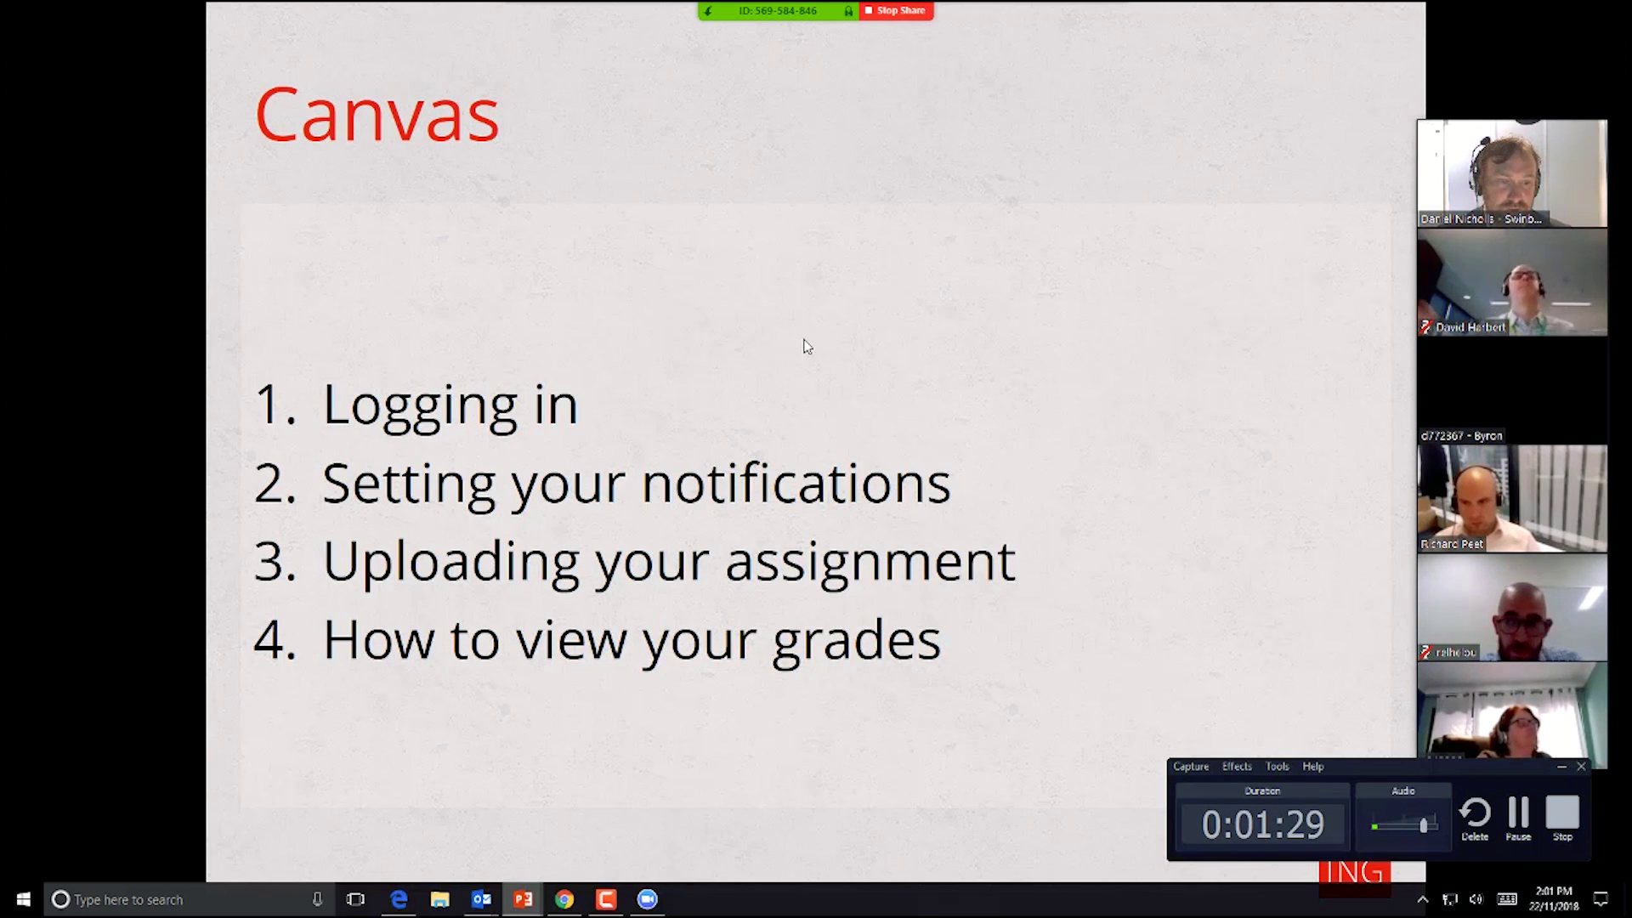
{"action": "left_click", "coordinate": [1562, 769]}
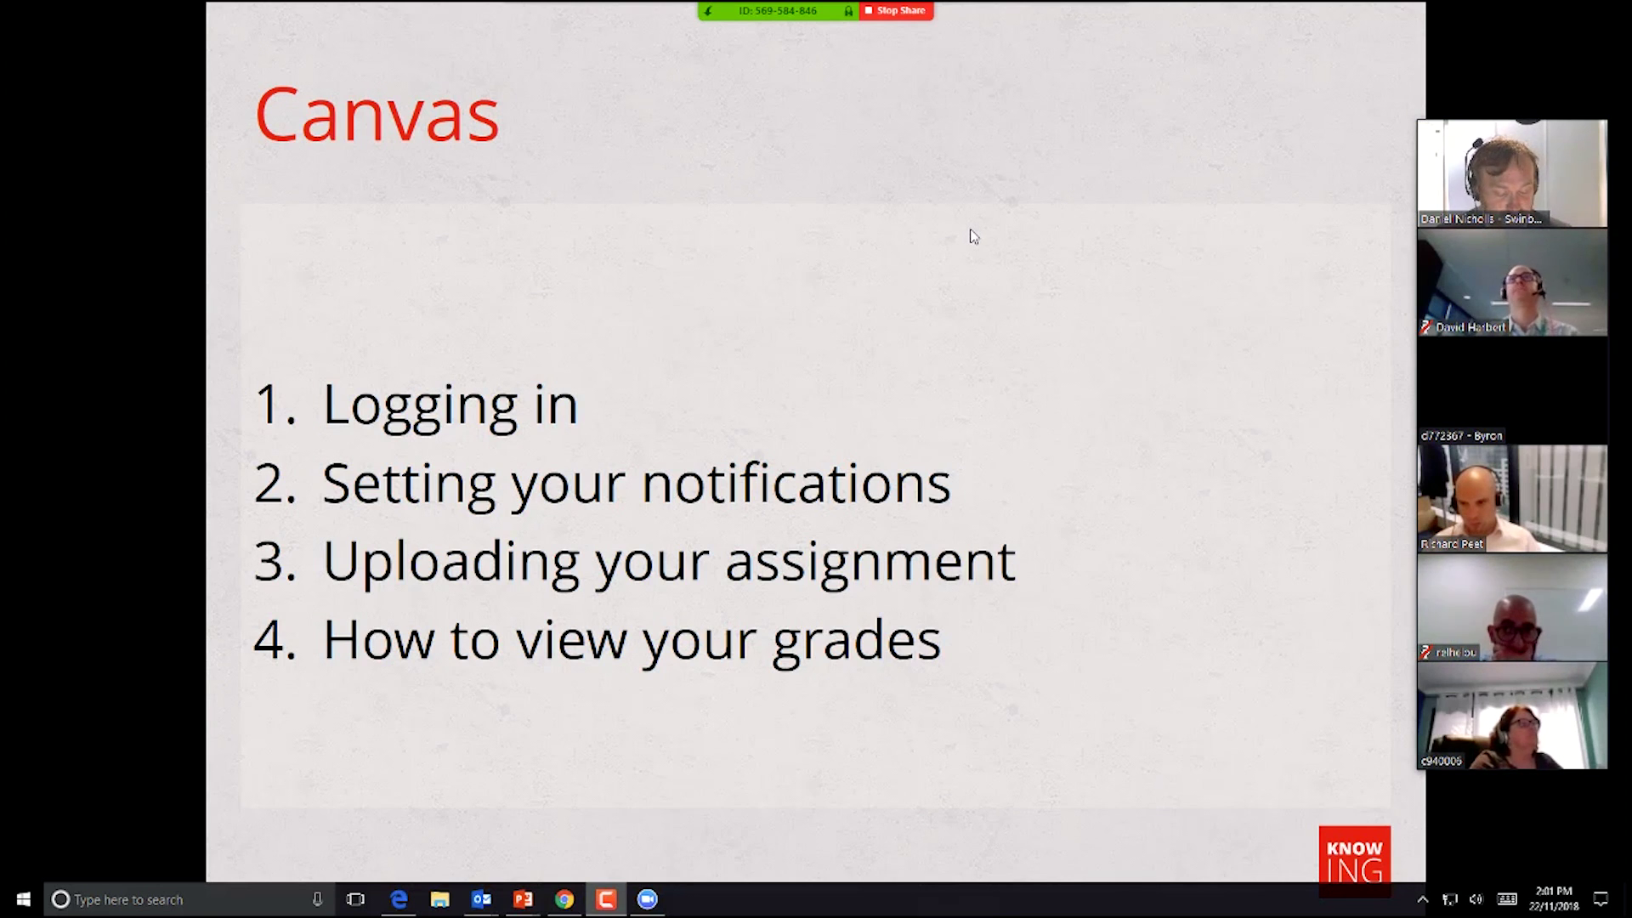
{"action": "left_click", "coordinate": [954, 527]}
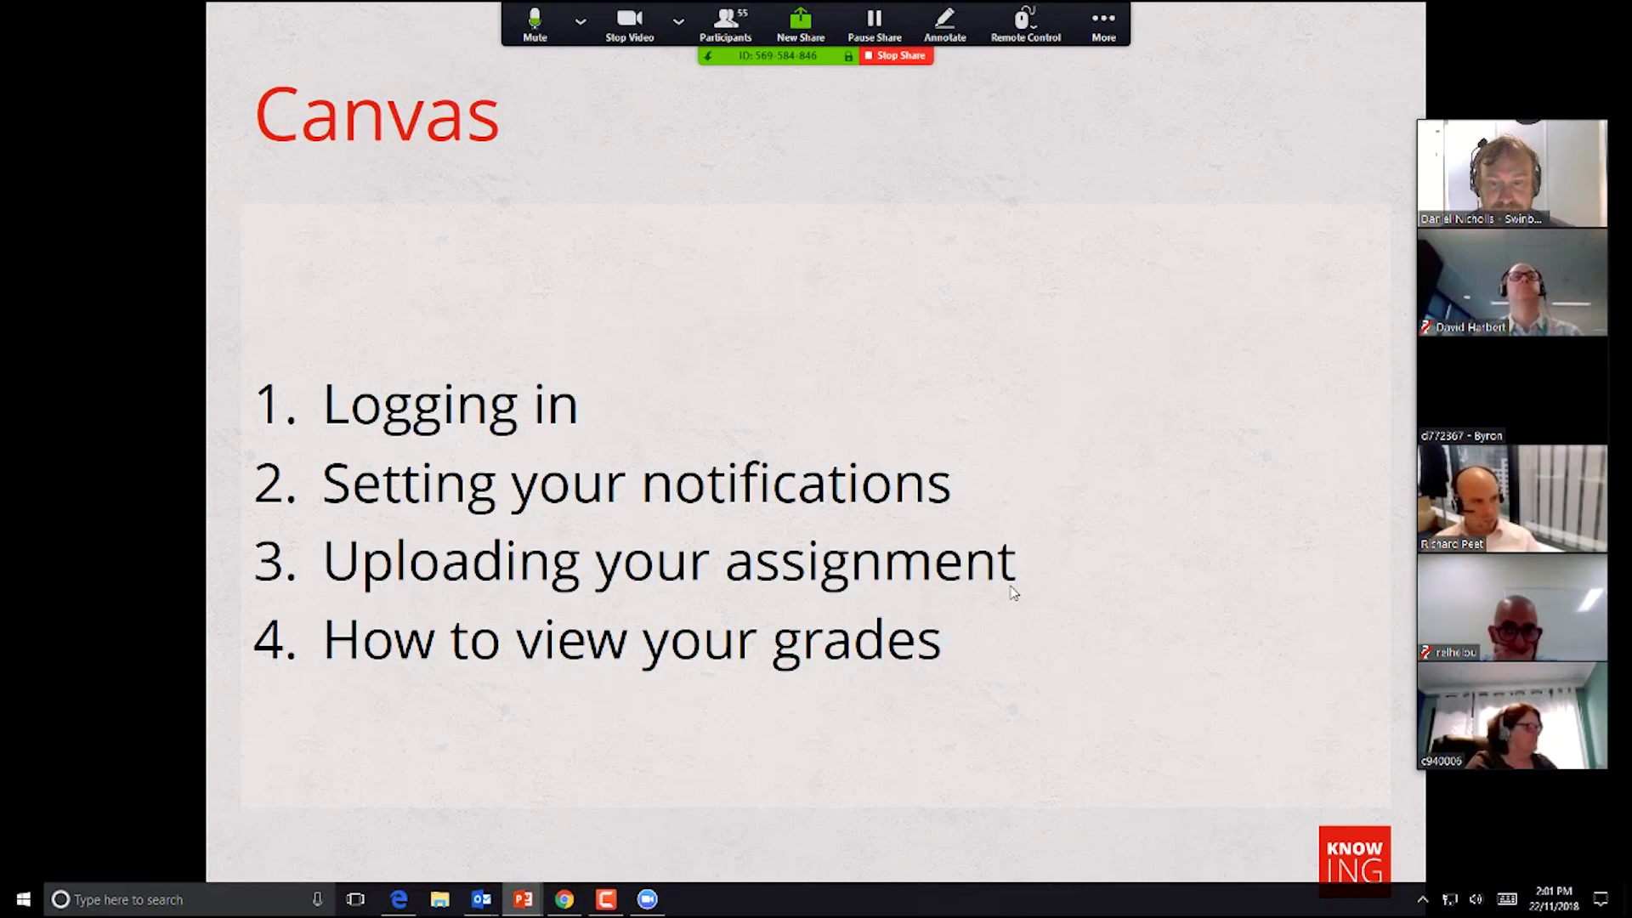
{"action": "key", "text": "alt+Tab"}
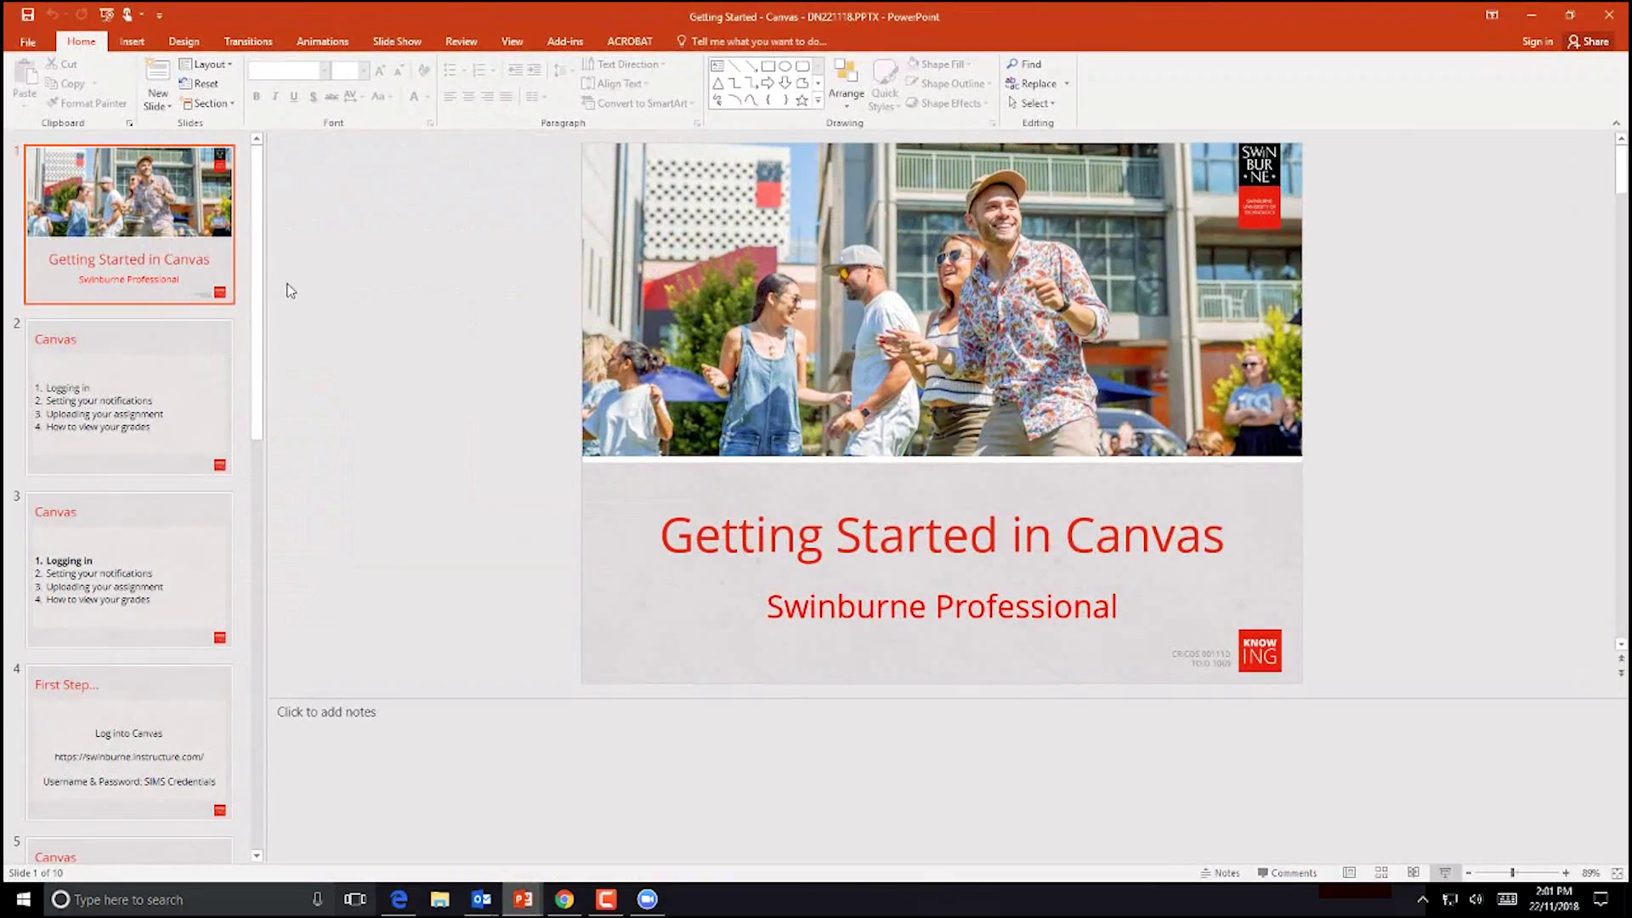
Step: Step through the Logging in and First Step... slides, briefly restarting then ending the slide show
{"action": "left_click", "coordinate": [95, 574]}
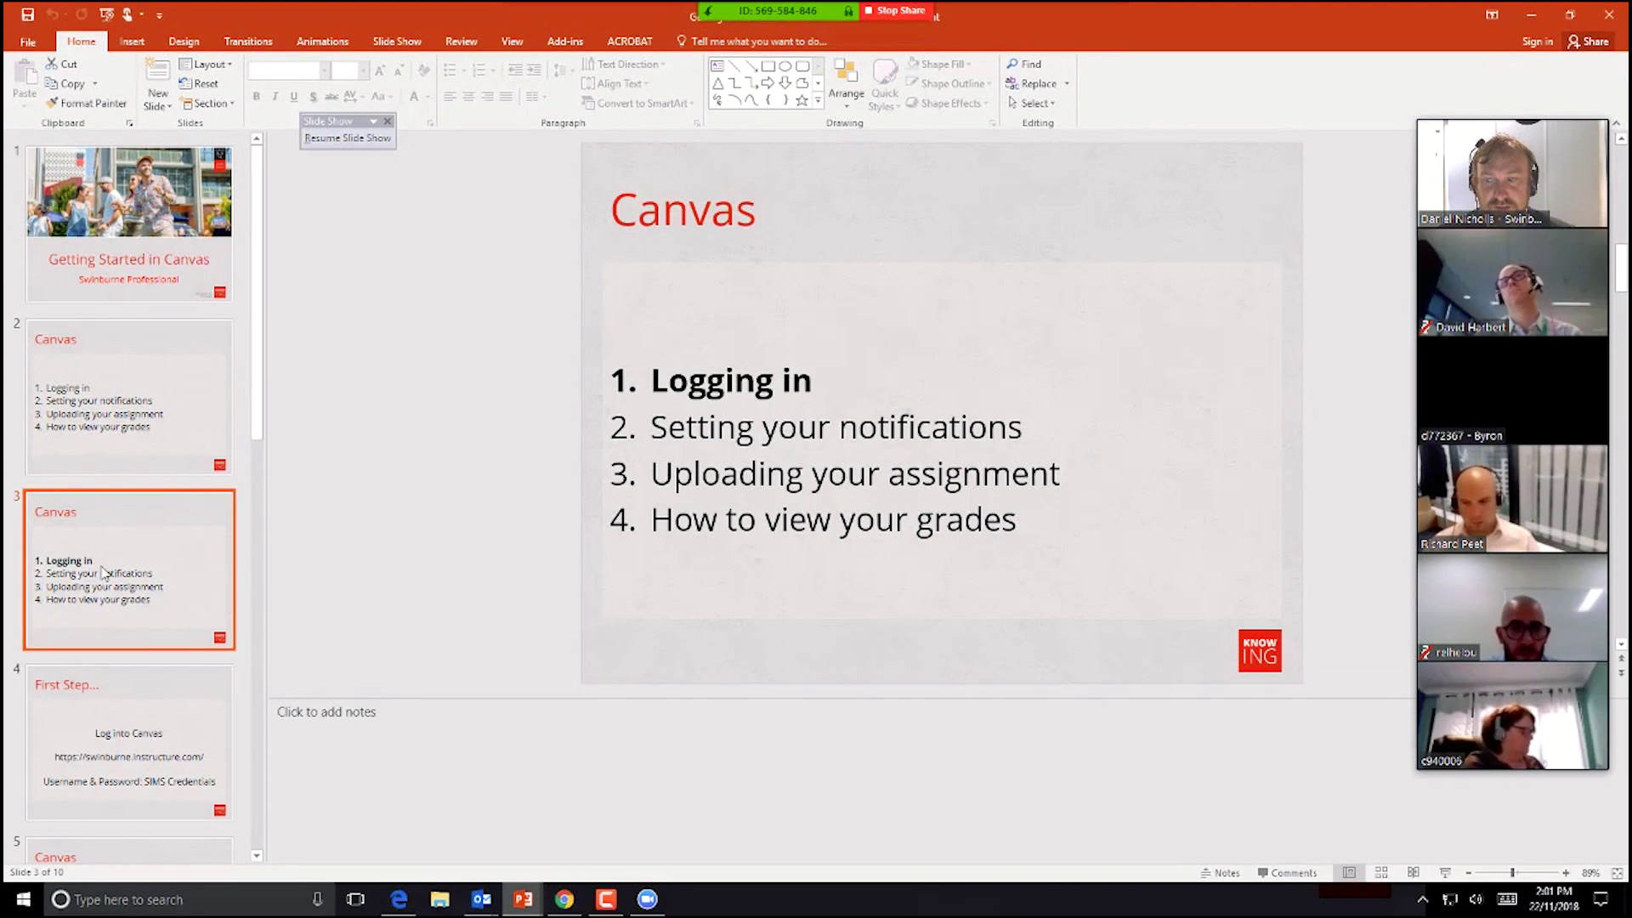
{"action": "left_click", "coordinate": [109, 714]}
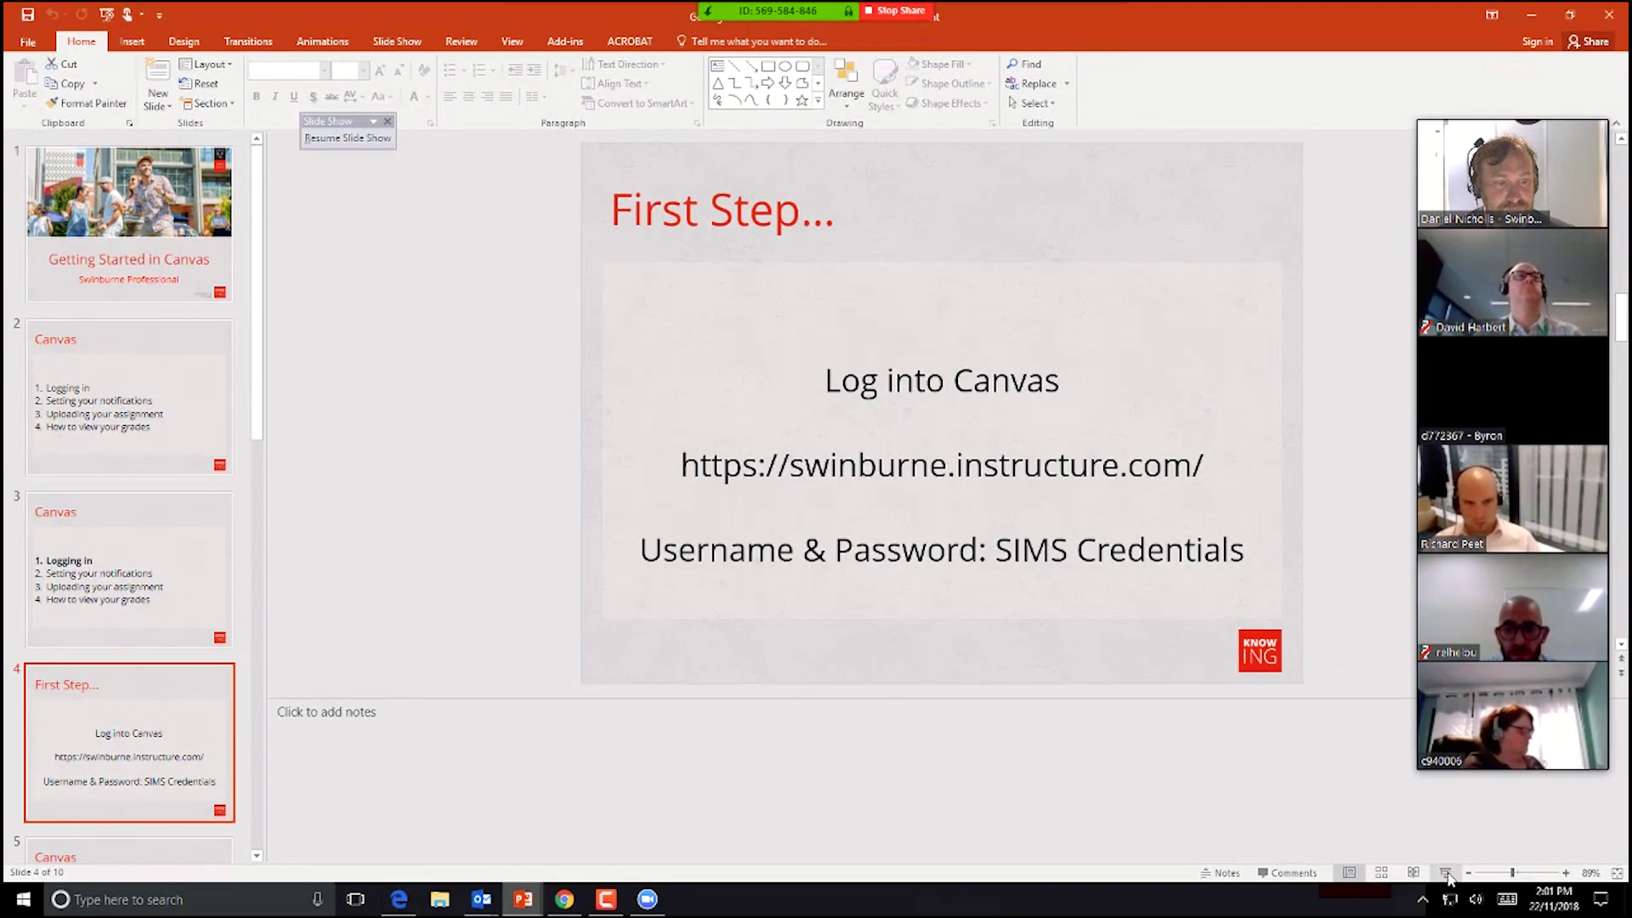
{"action": "left_click", "coordinate": [1447, 874]}
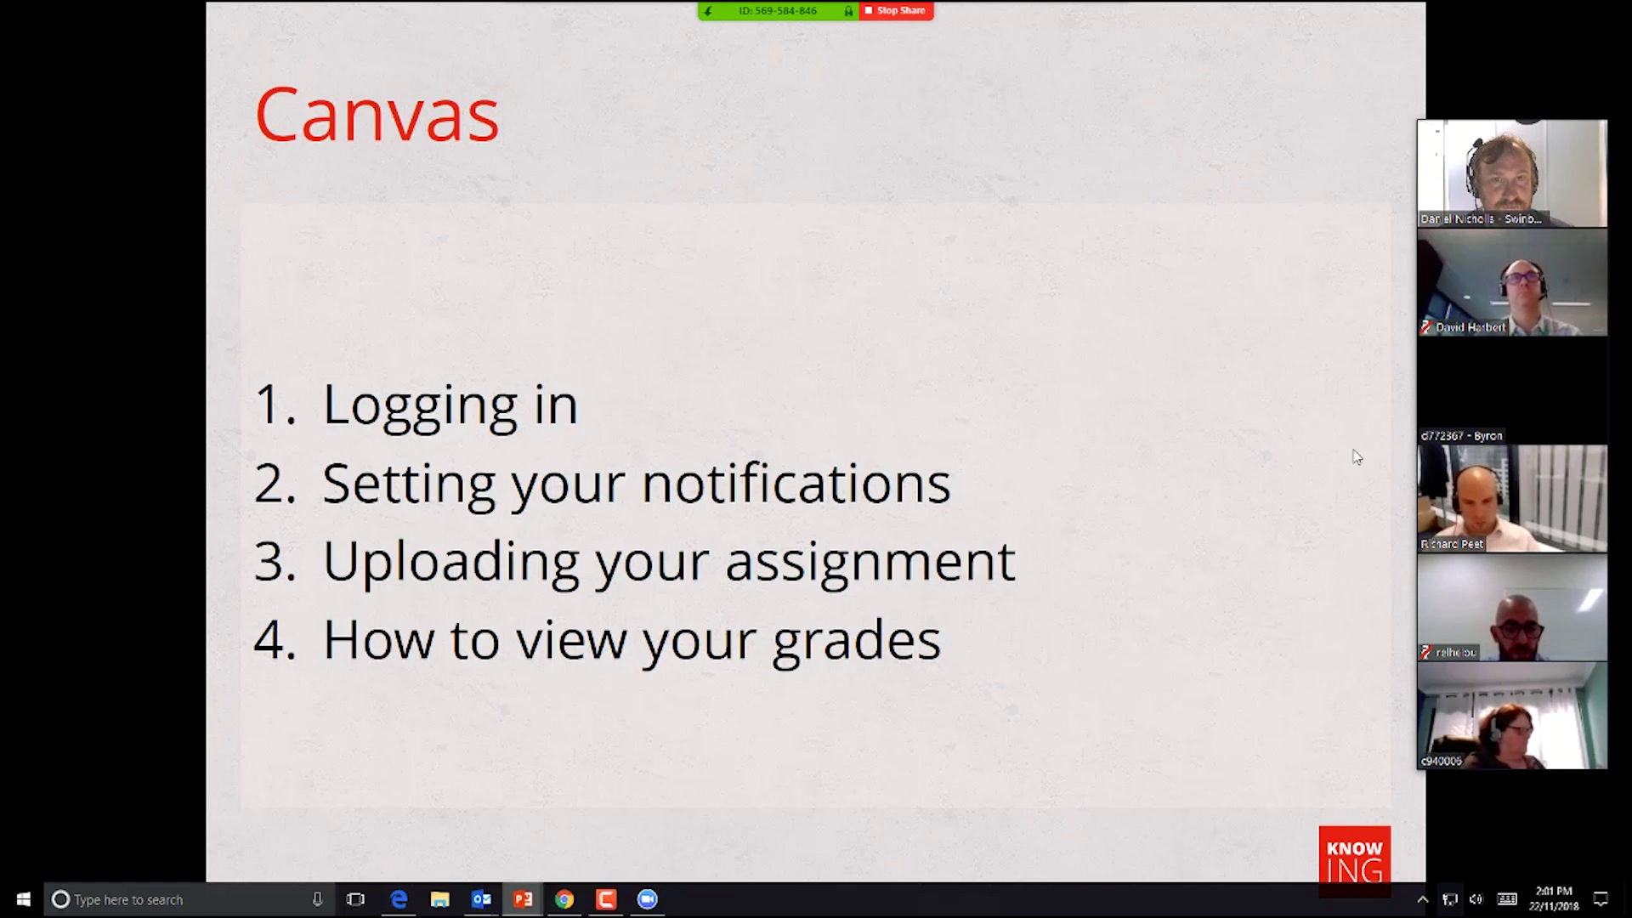
{"action": "key", "text": "Escape"}
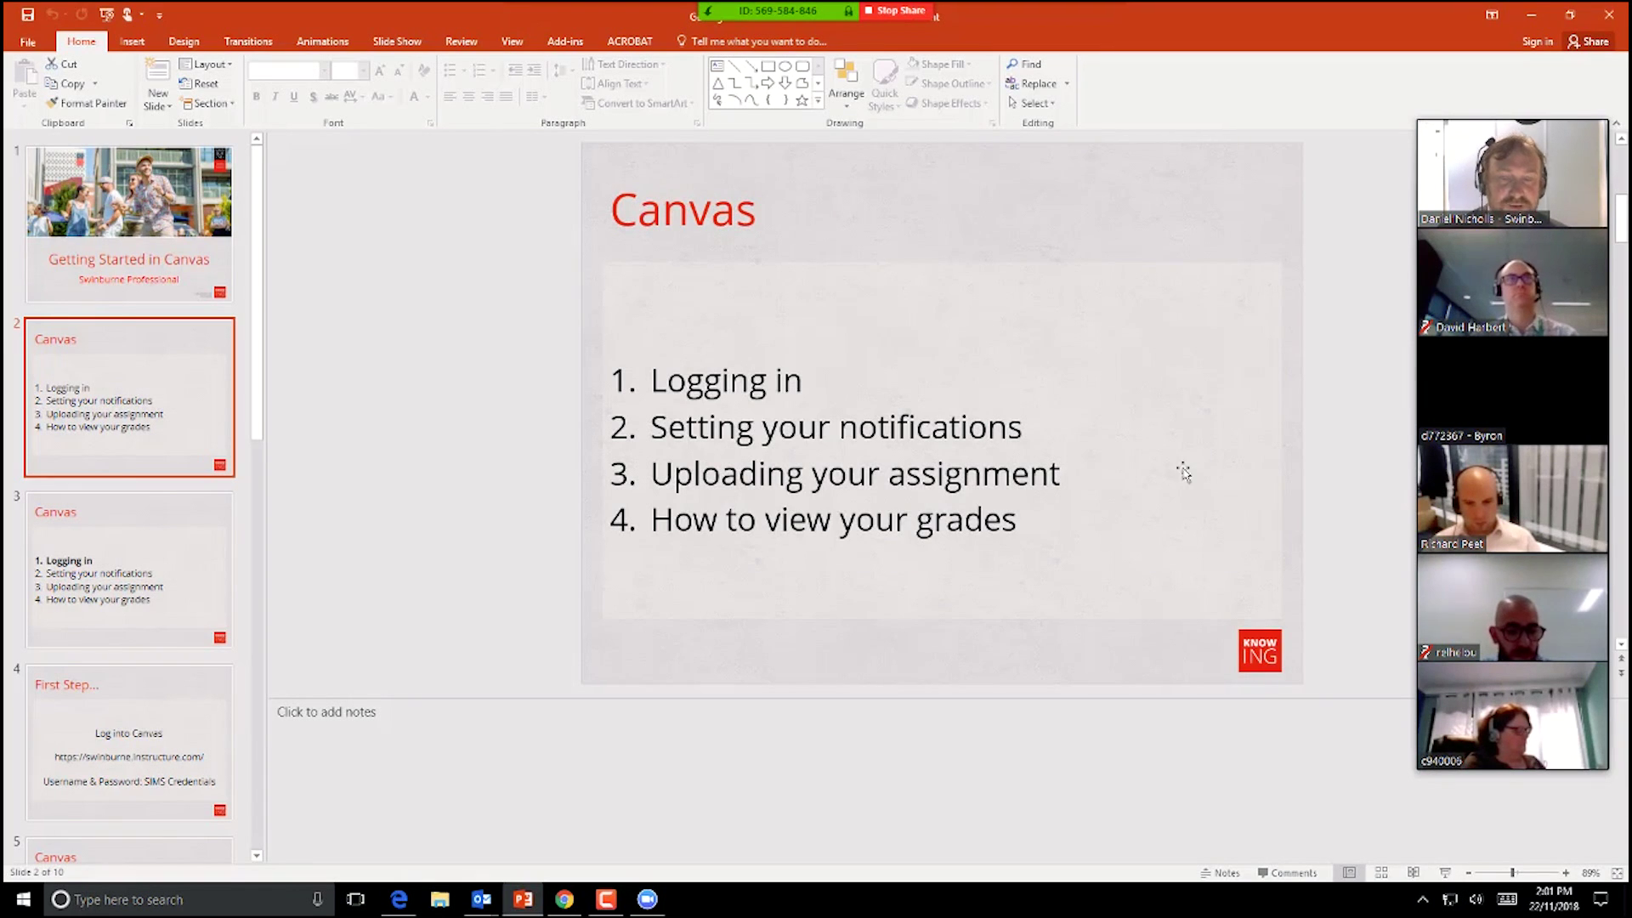
Step: Select the First Step... slide and its Canvas login address text, then go to the browser
{"action": "left_click", "coordinate": [87, 714]}
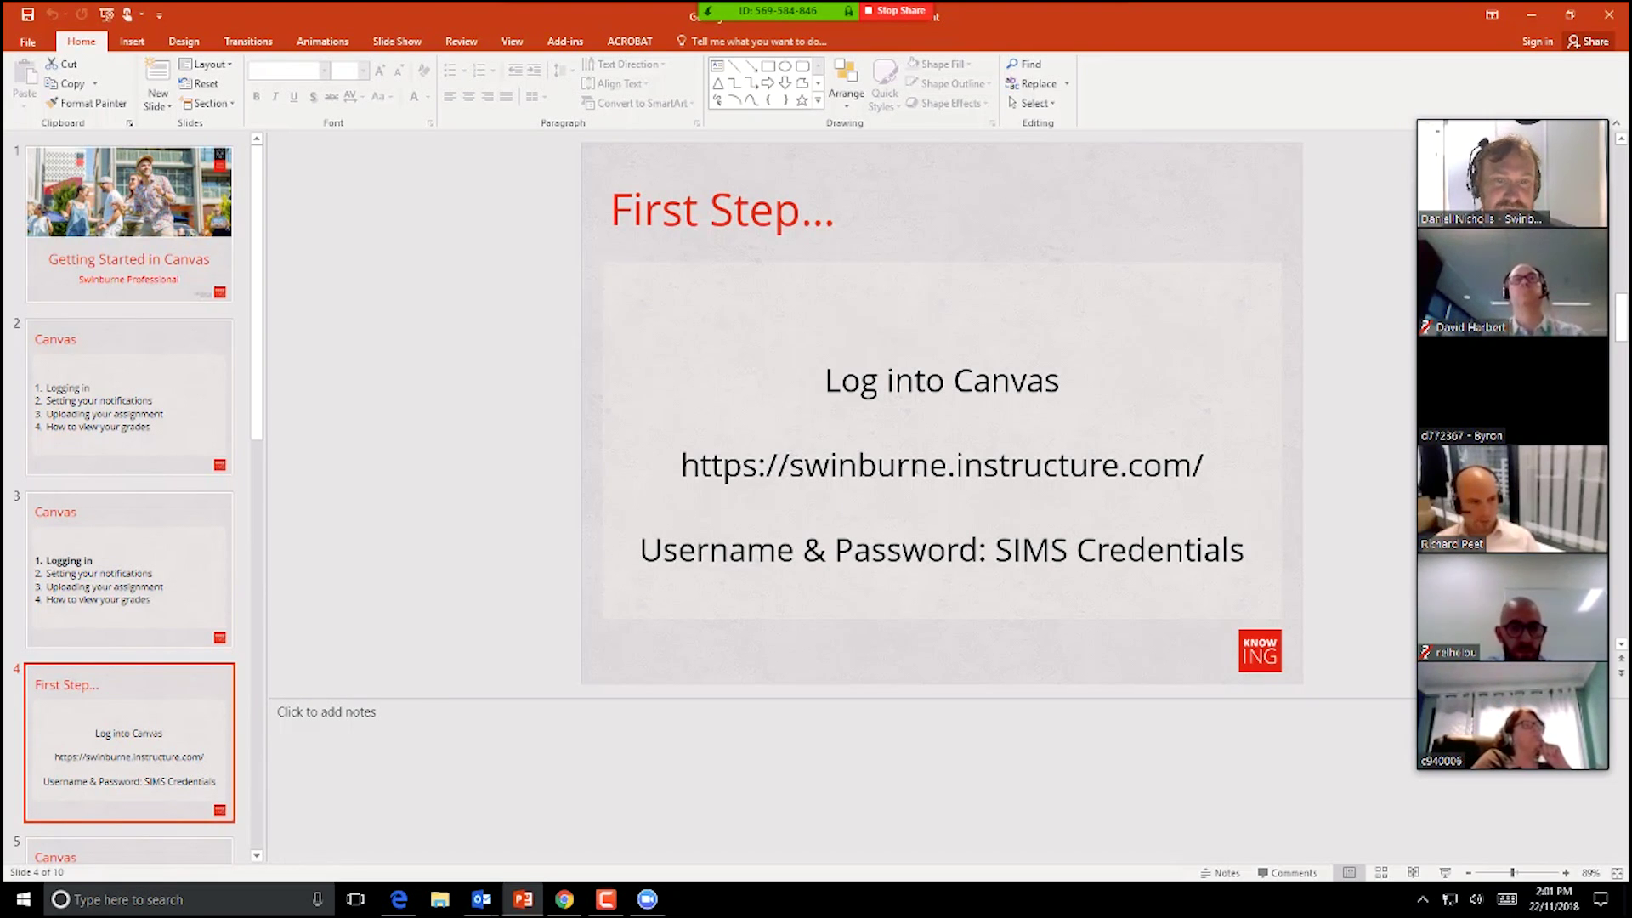
{"action": "left_click", "coordinate": [950, 465]}
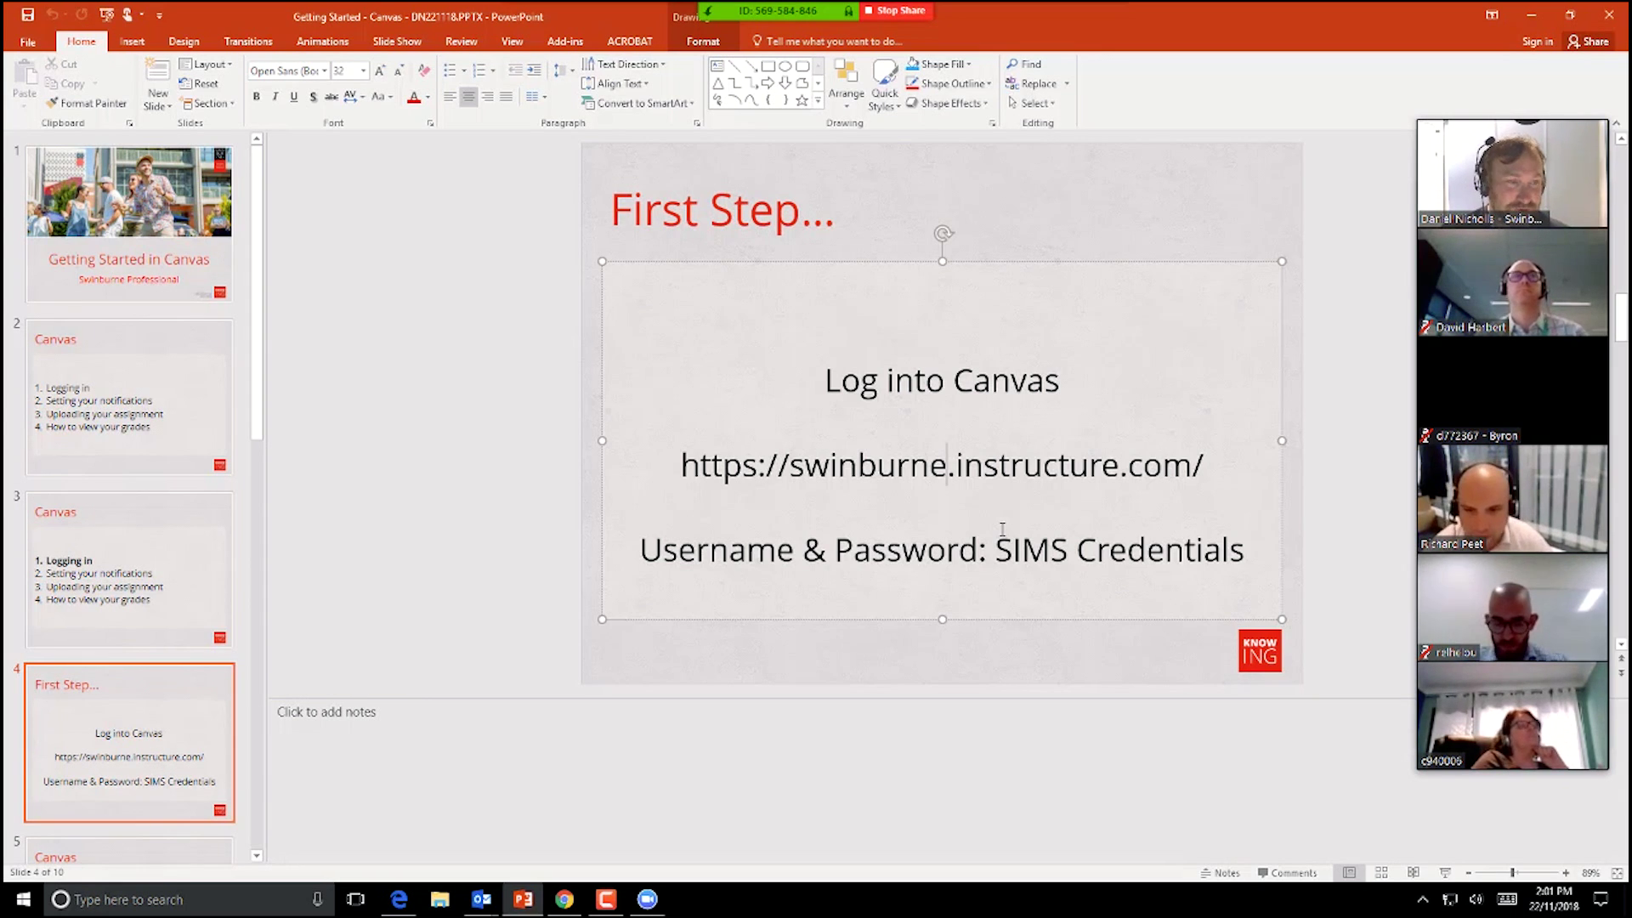
{"action": "left_click", "coordinate": [564, 899]}
Step: Open a new Chrome incognito window and go to the swinburne Canvas address
{"action": "left_click", "coordinate": [1104, 17]}
{"action": "left_click", "coordinate": [1613, 42]}
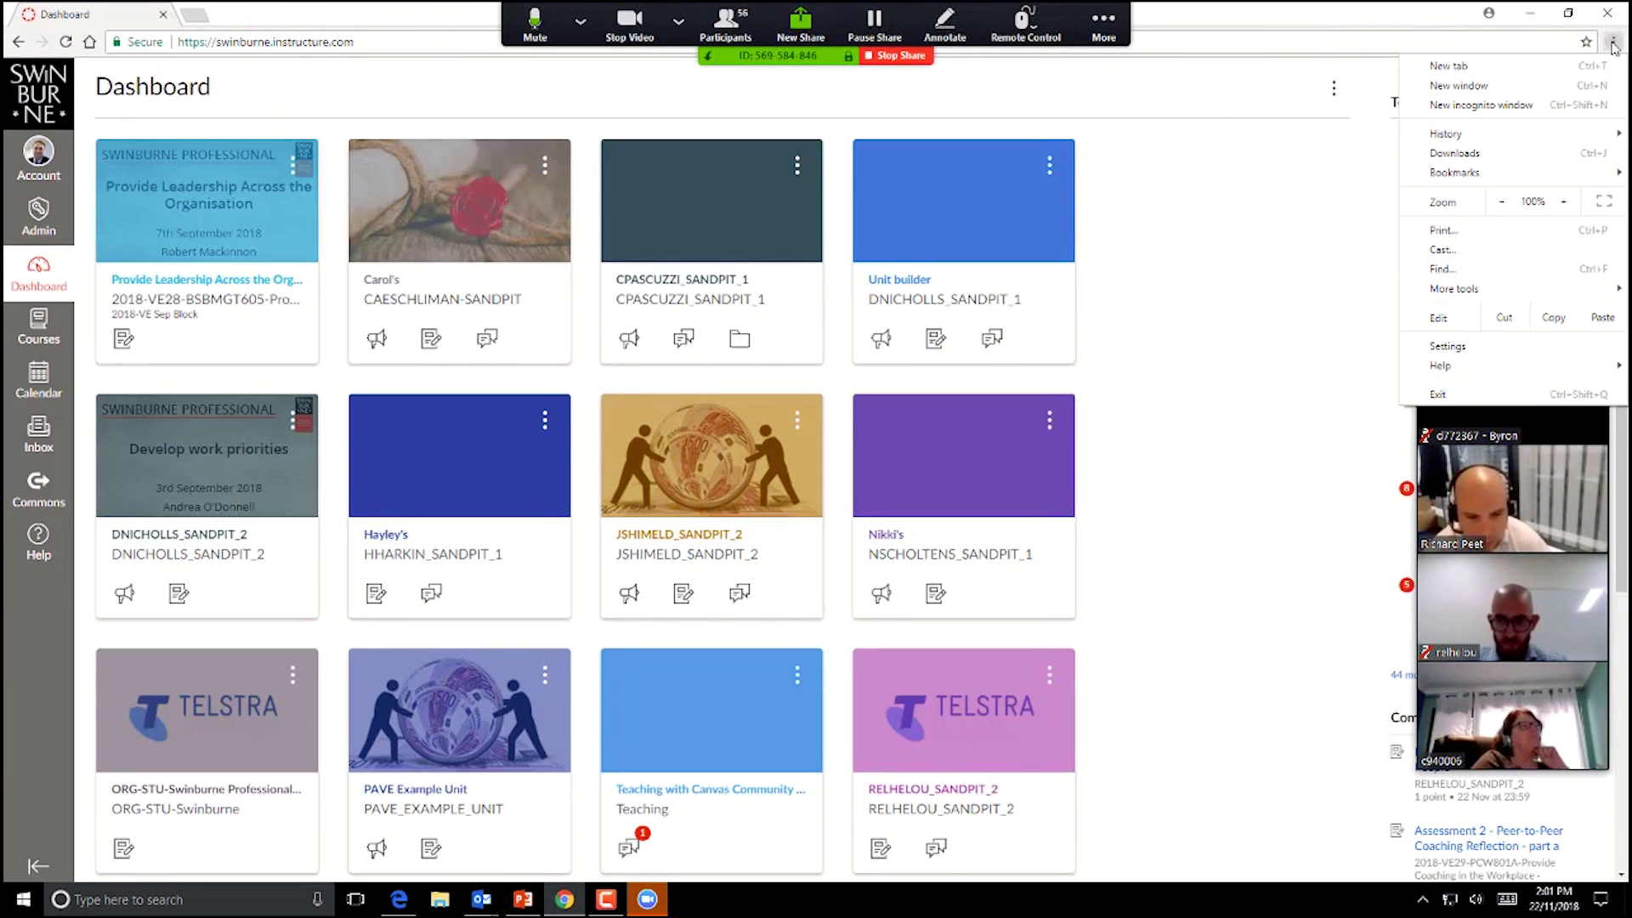
{"action": "left_click", "coordinate": [1530, 108]}
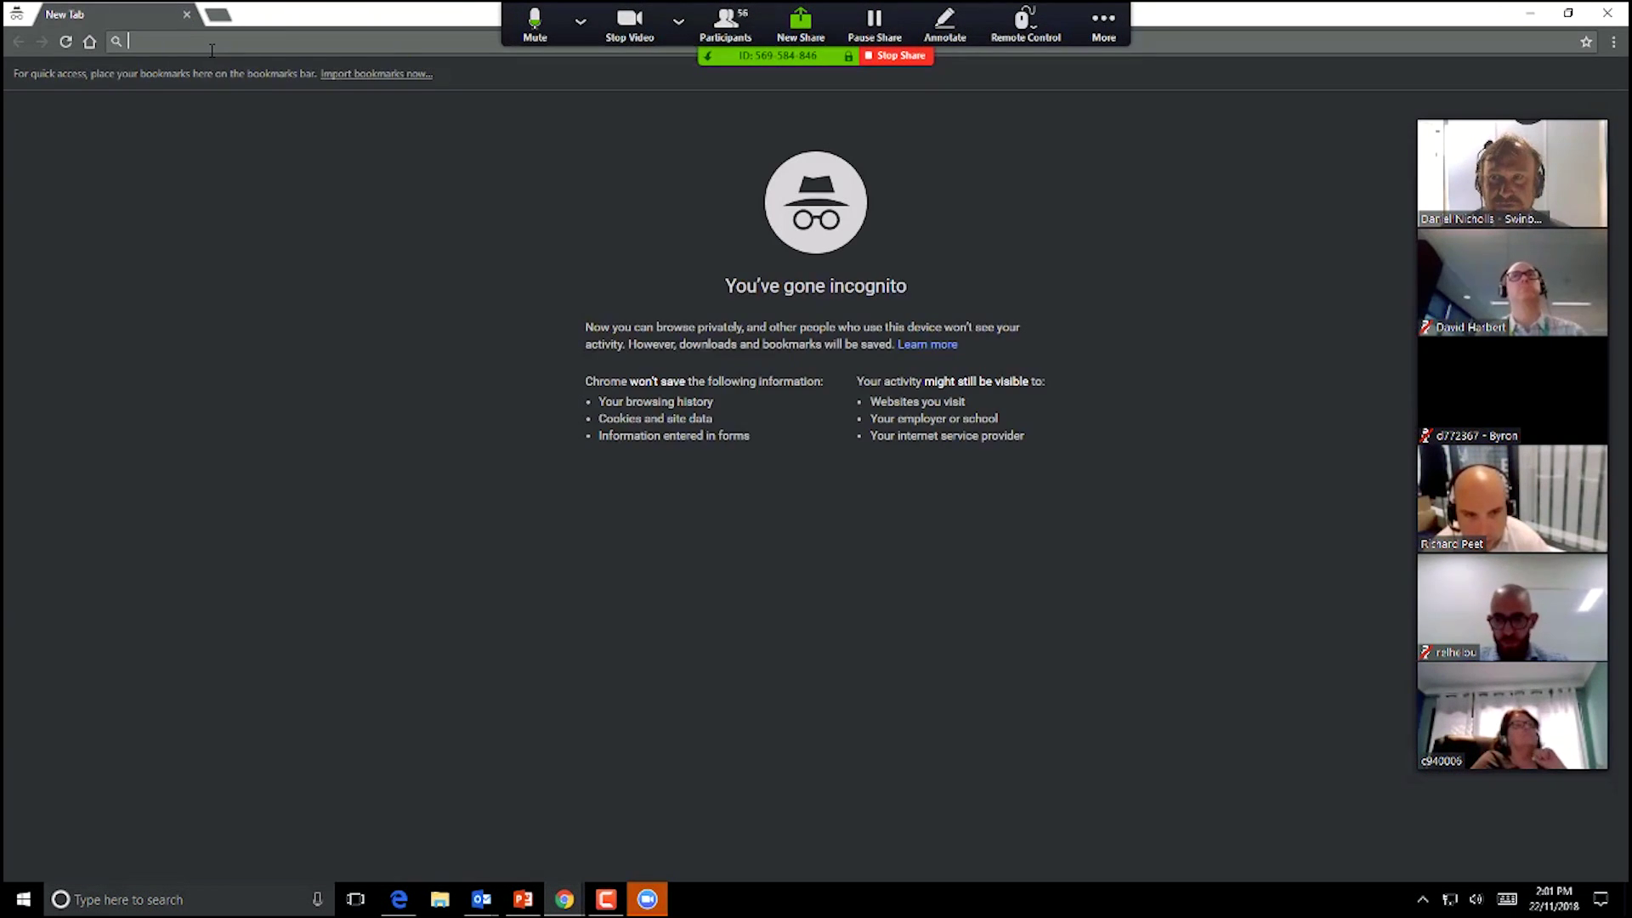
{"action": "type", "text": "swinburne.instructure.com"}
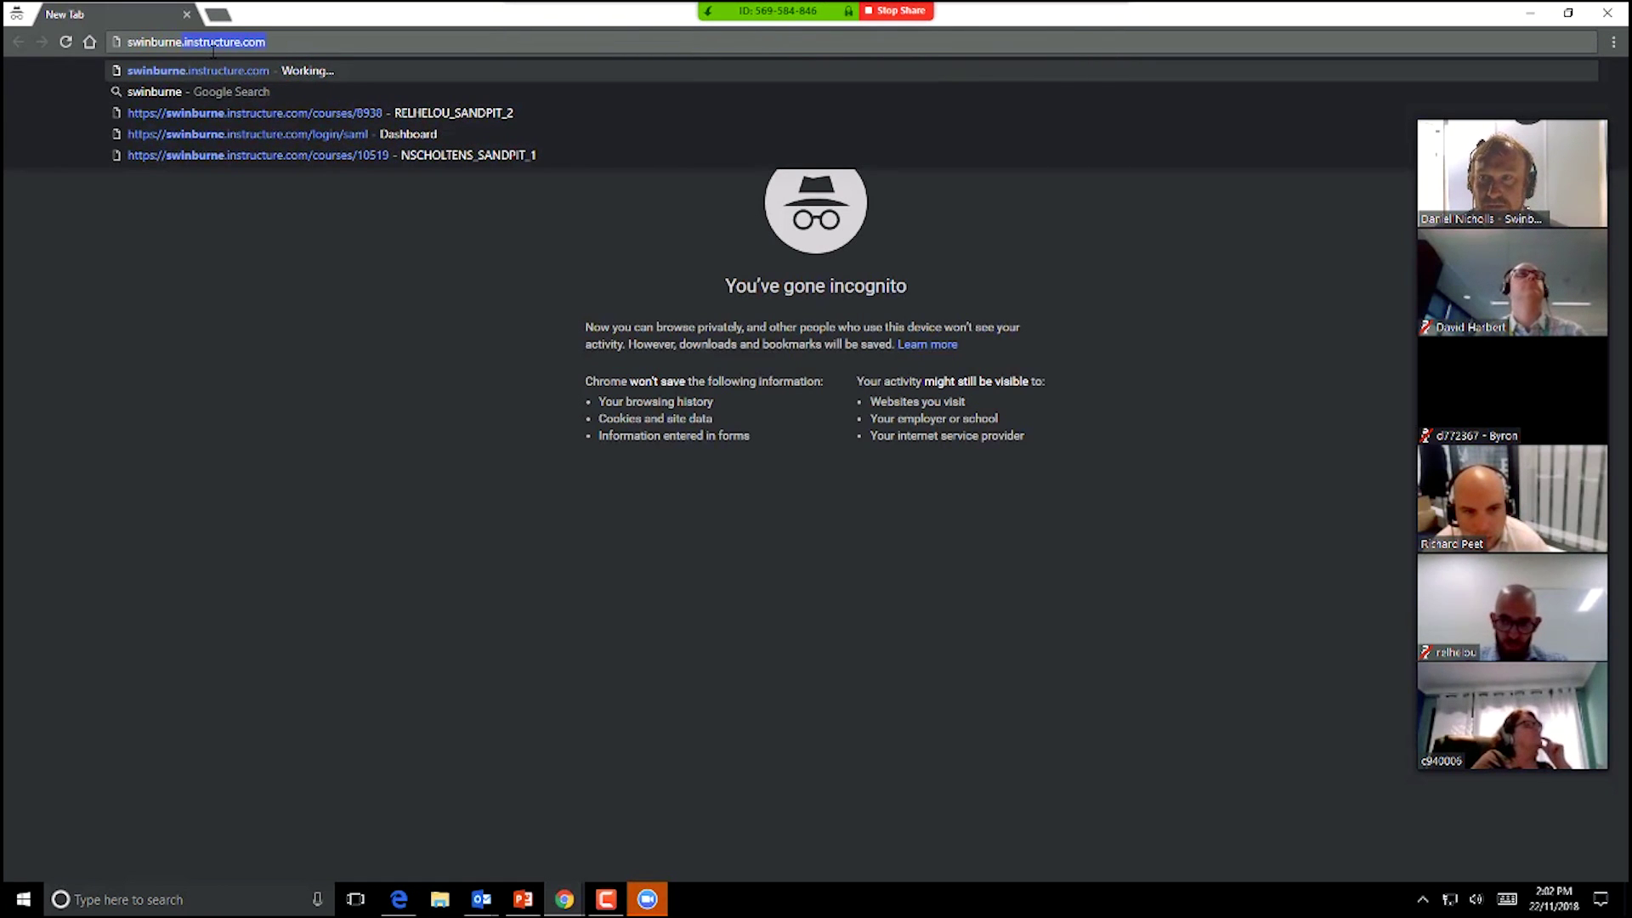
{"action": "key", "text": "Return"}
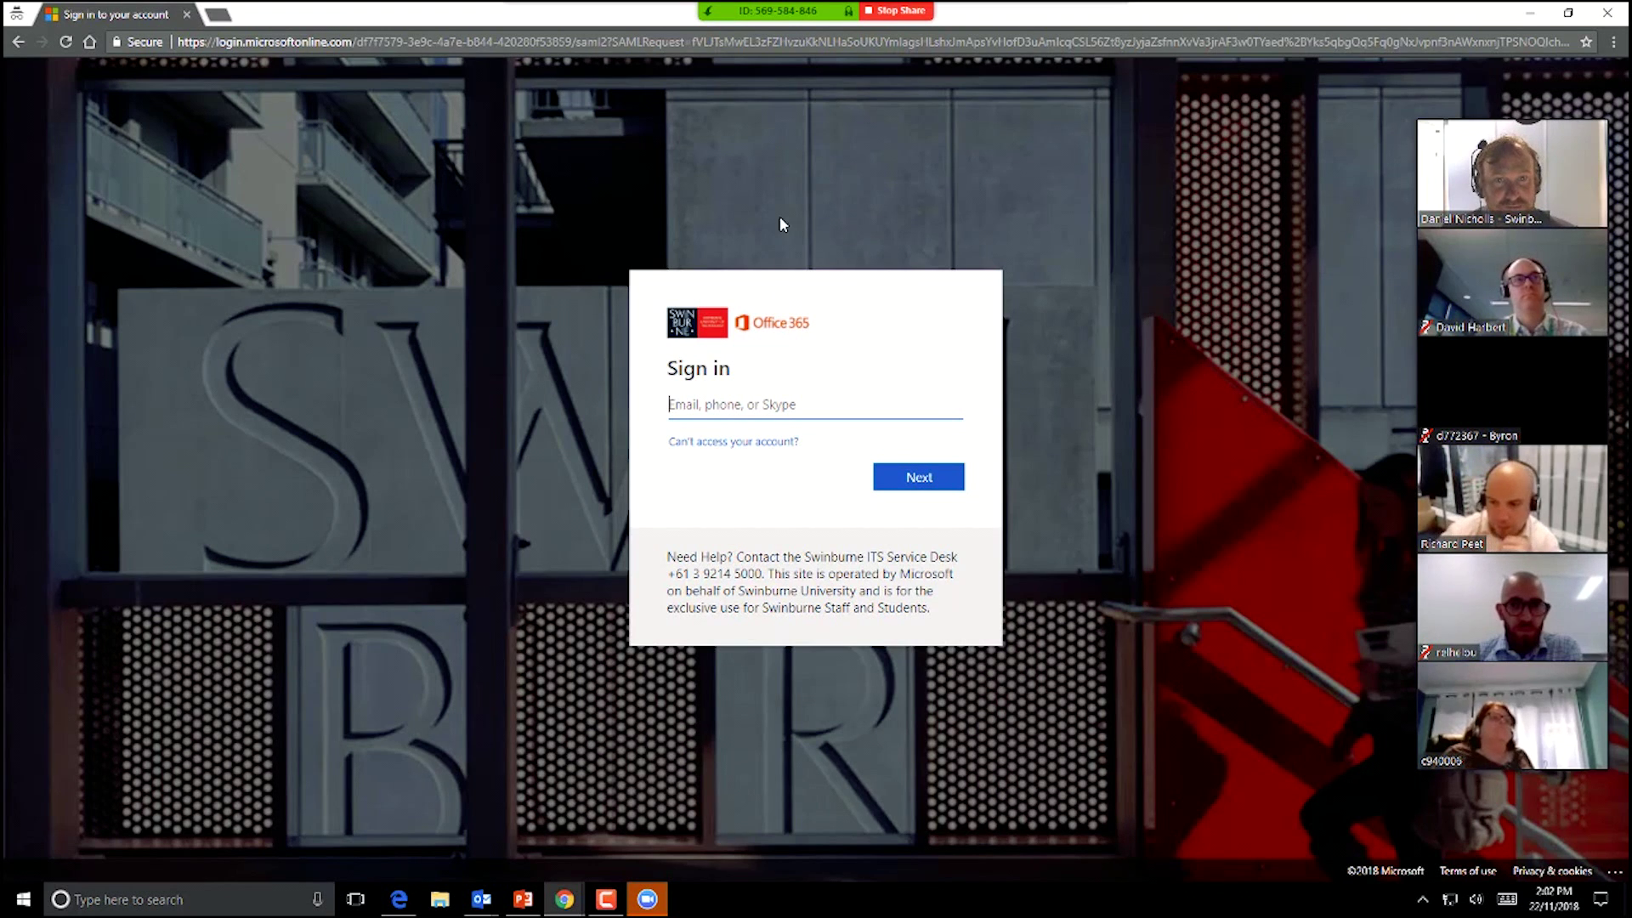
{"action": "left_click", "coordinate": [998, 45]}
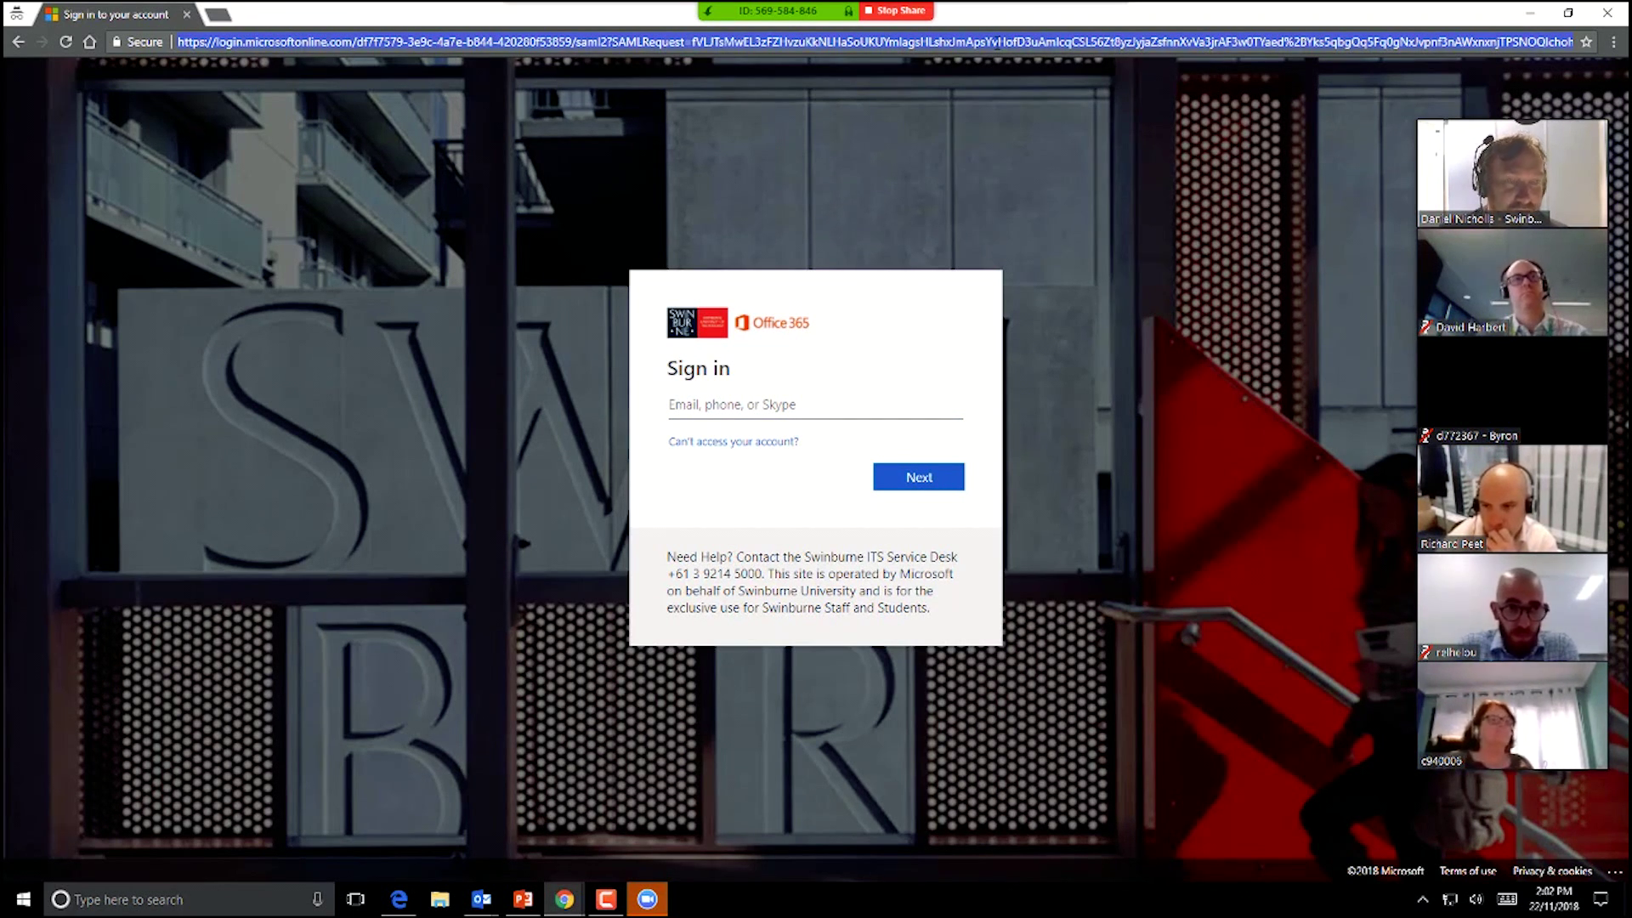
{"action": "key", "text": "super+Tab"}
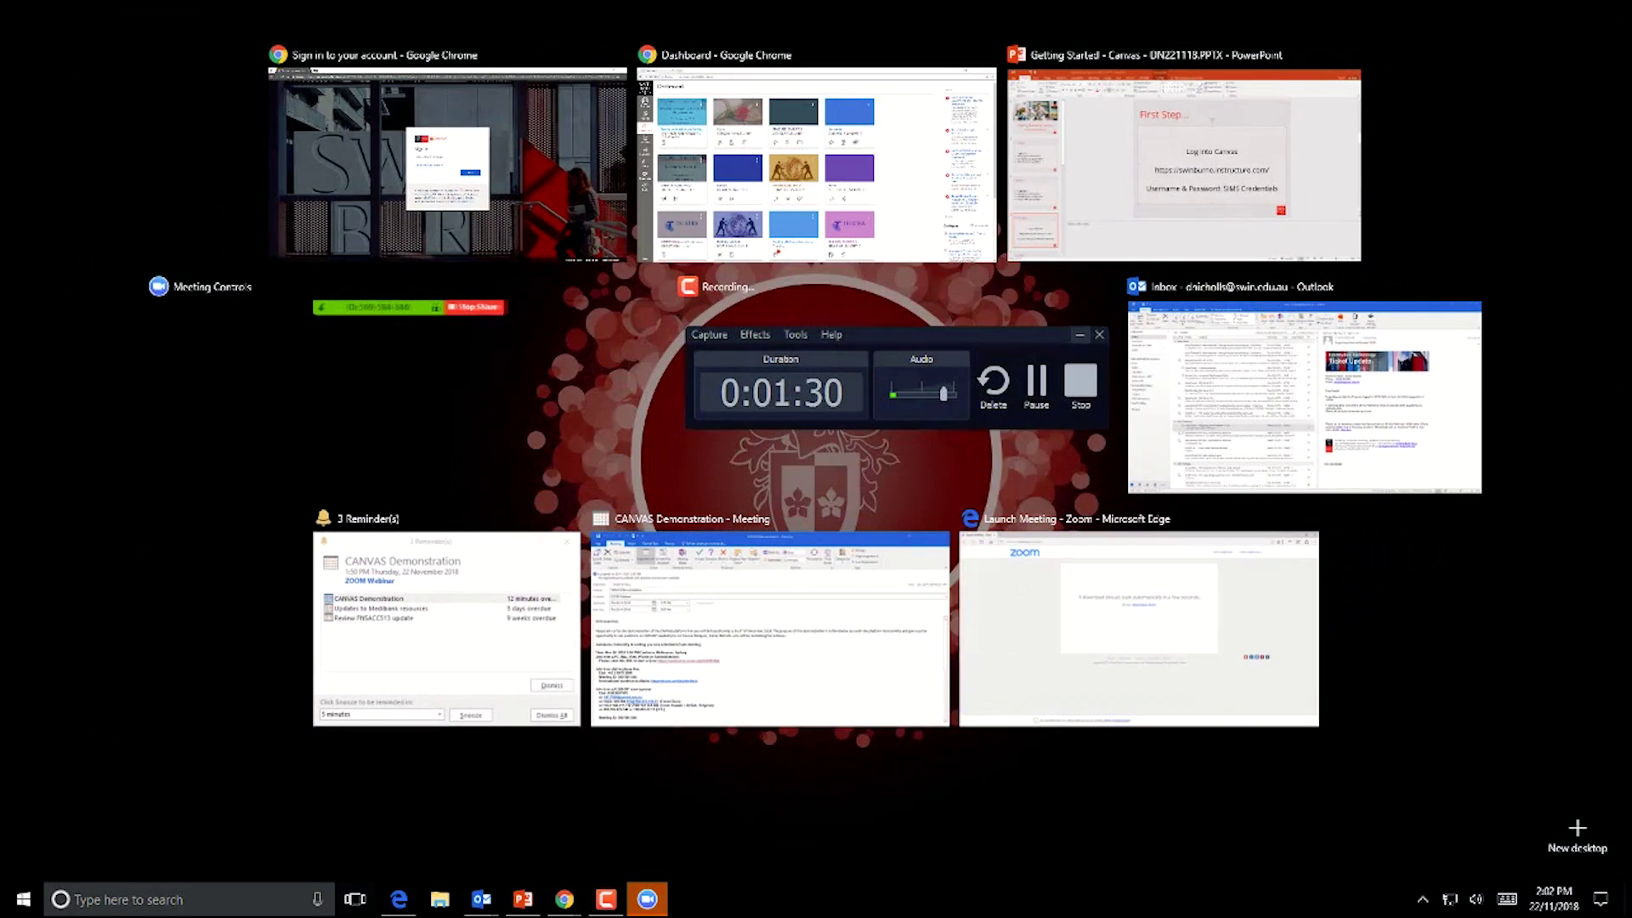
{"action": "left_click", "coordinate": [793, 117]}
{"action": "left_click", "coordinate": [194, 16]}
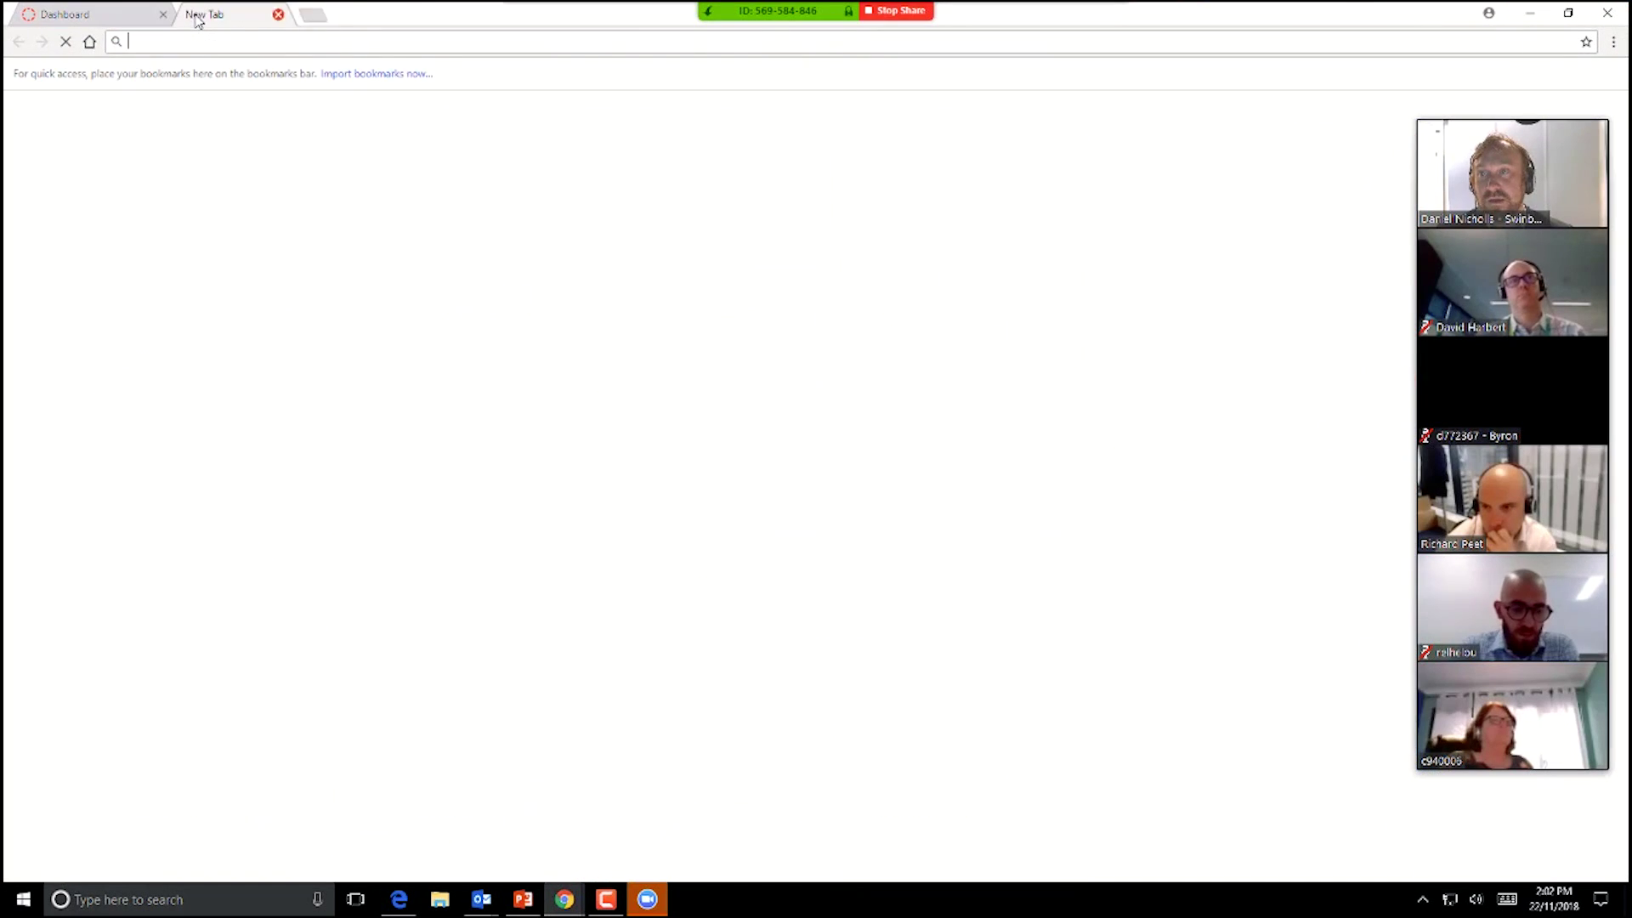
{"action": "type", "text": "office.com"}
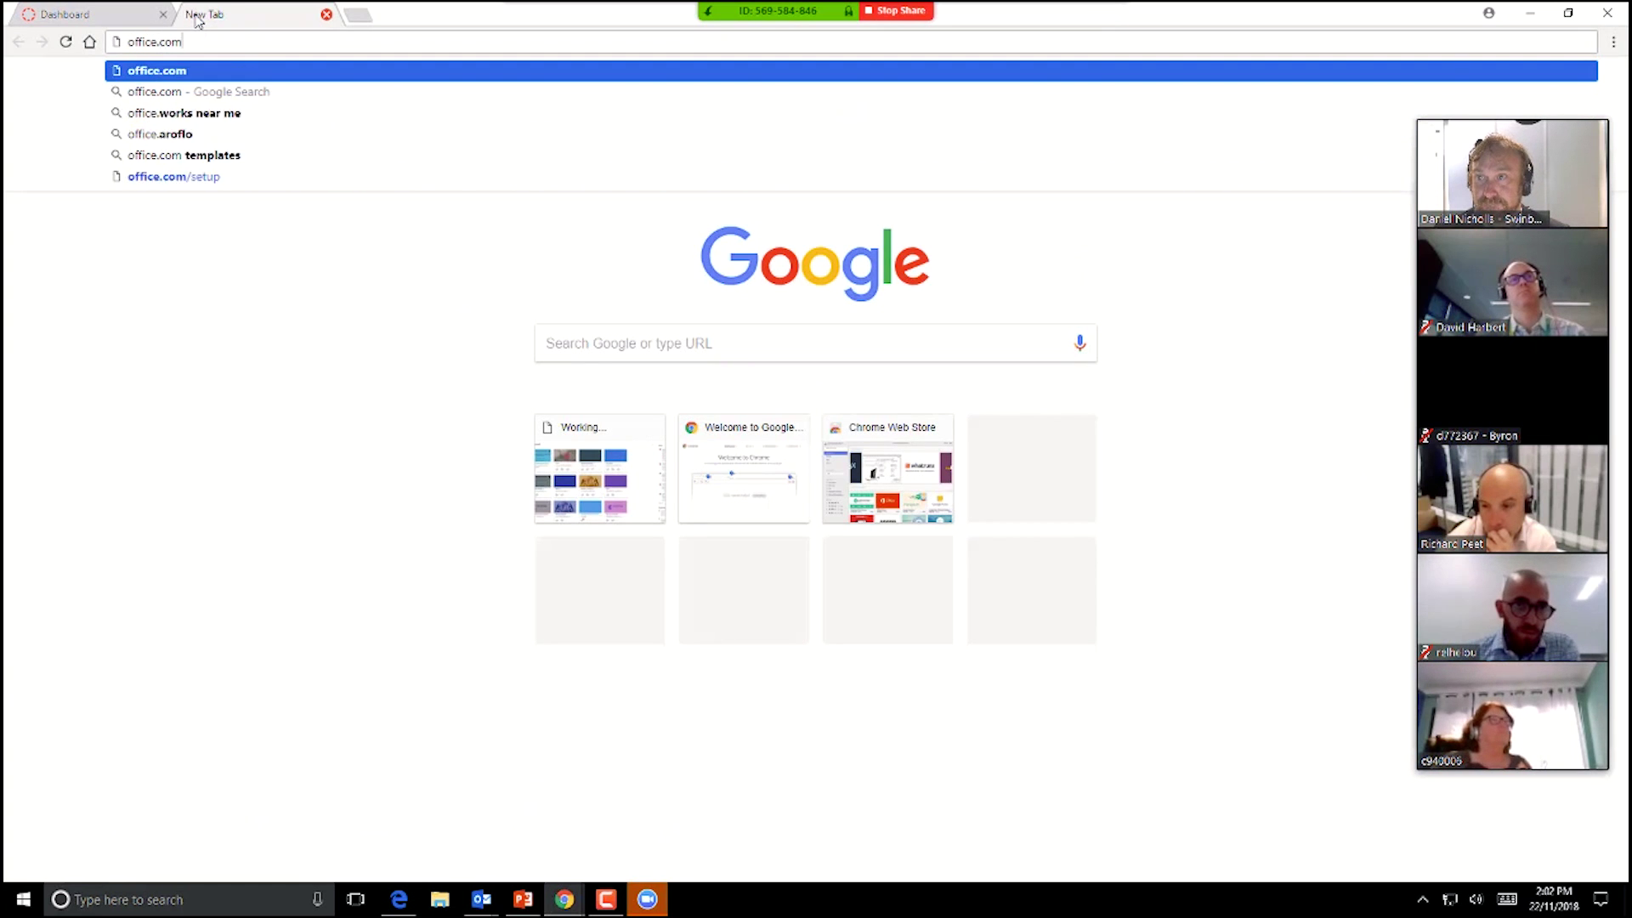
{"action": "key", "text": "Return"}
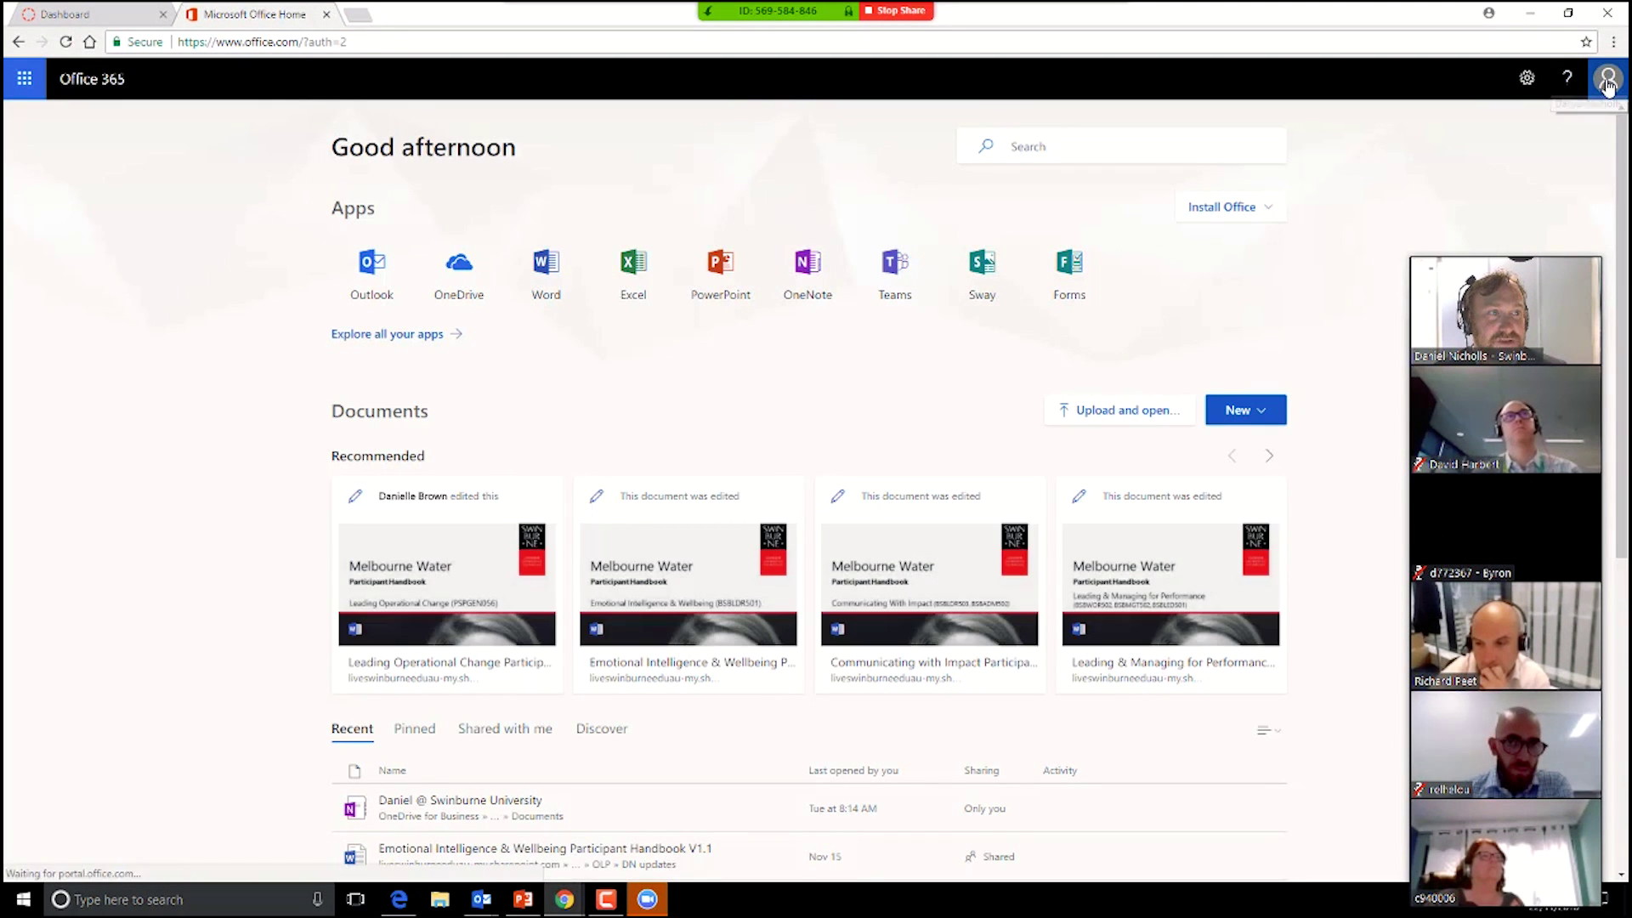
{"action": "left_click", "coordinate": [1608, 81]}
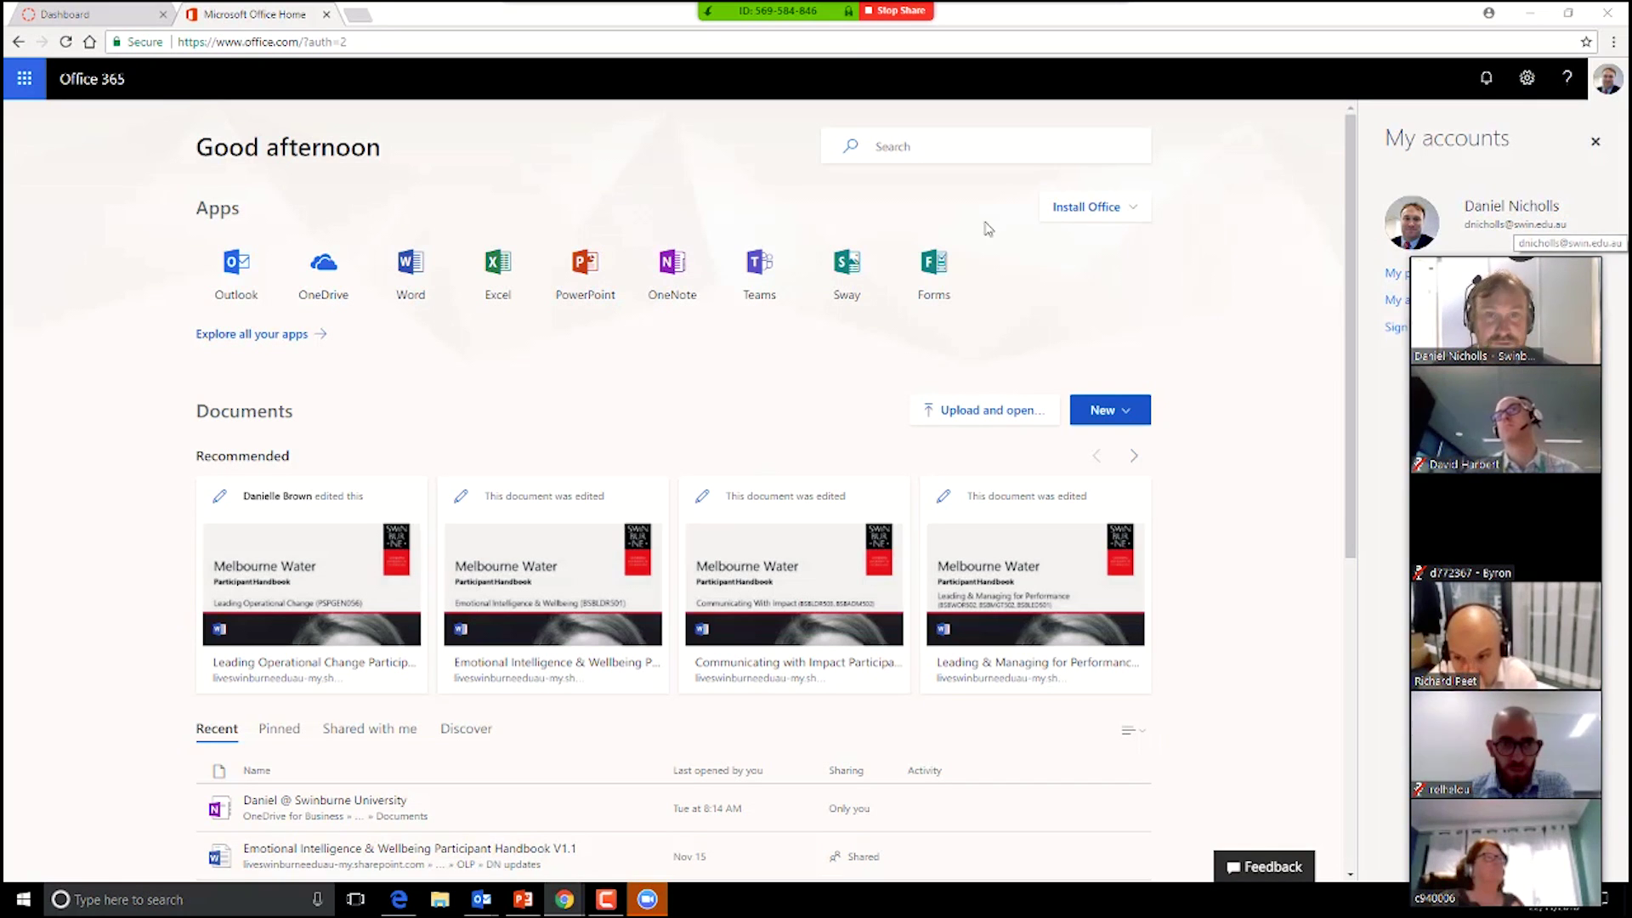
{"action": "key", "text": "super+Tab"}
{"action": "left_click", "coordinate": [738, 123]}
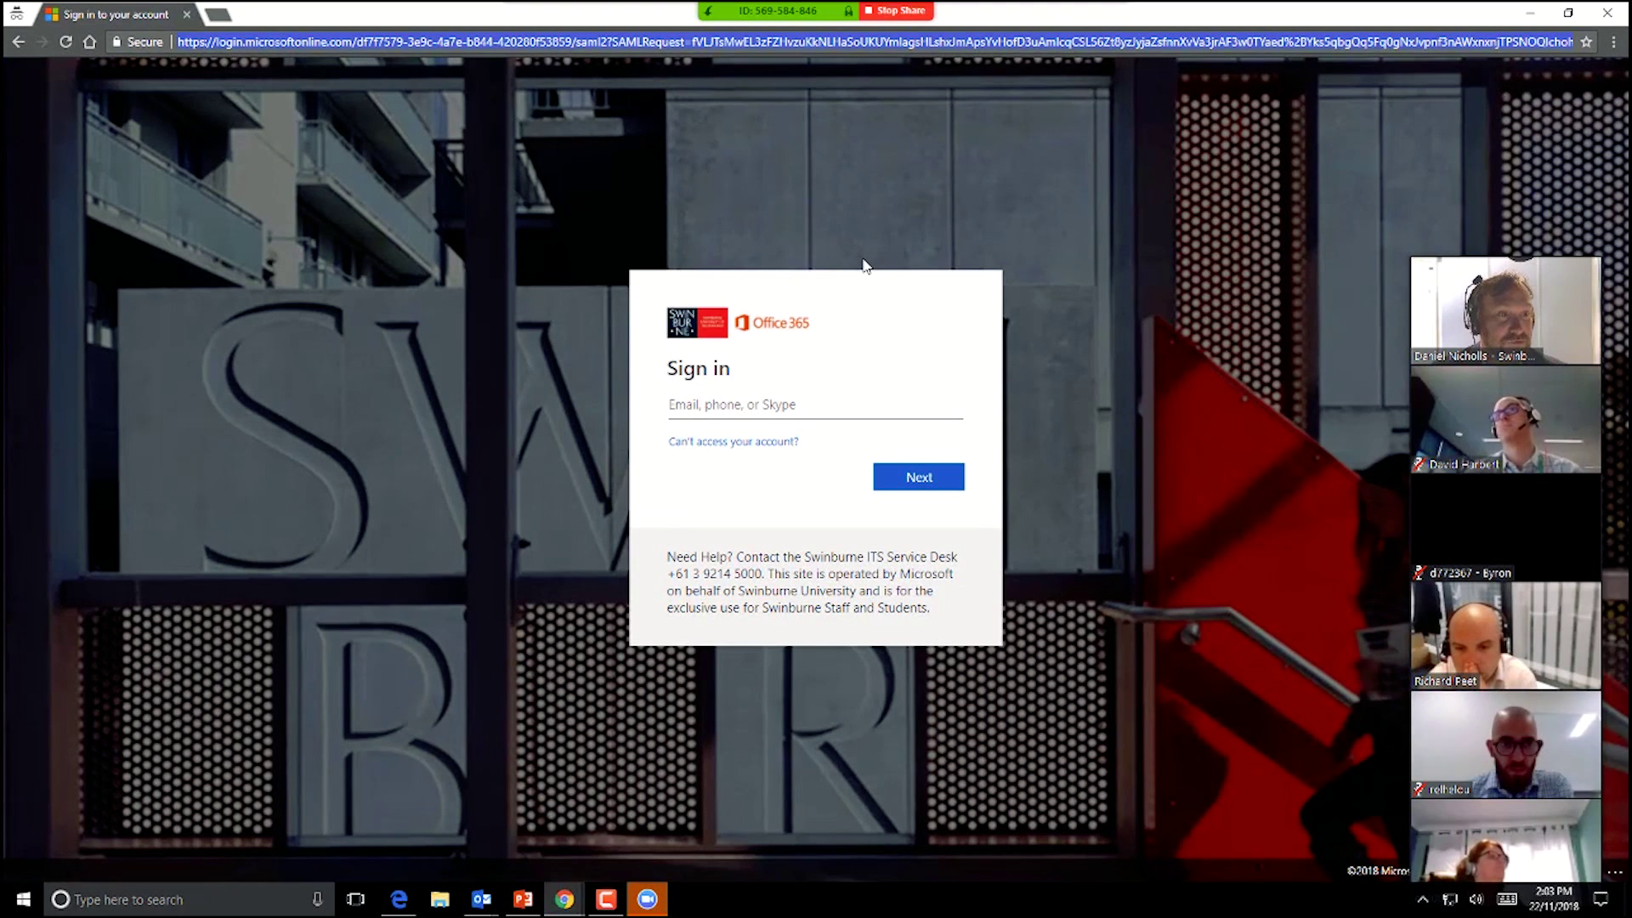
Step: Enter a student e-mail in the Office 365 sign-in, continue, then close the incognito window
{"action": "left_click", "coordinate": [754, 403]}
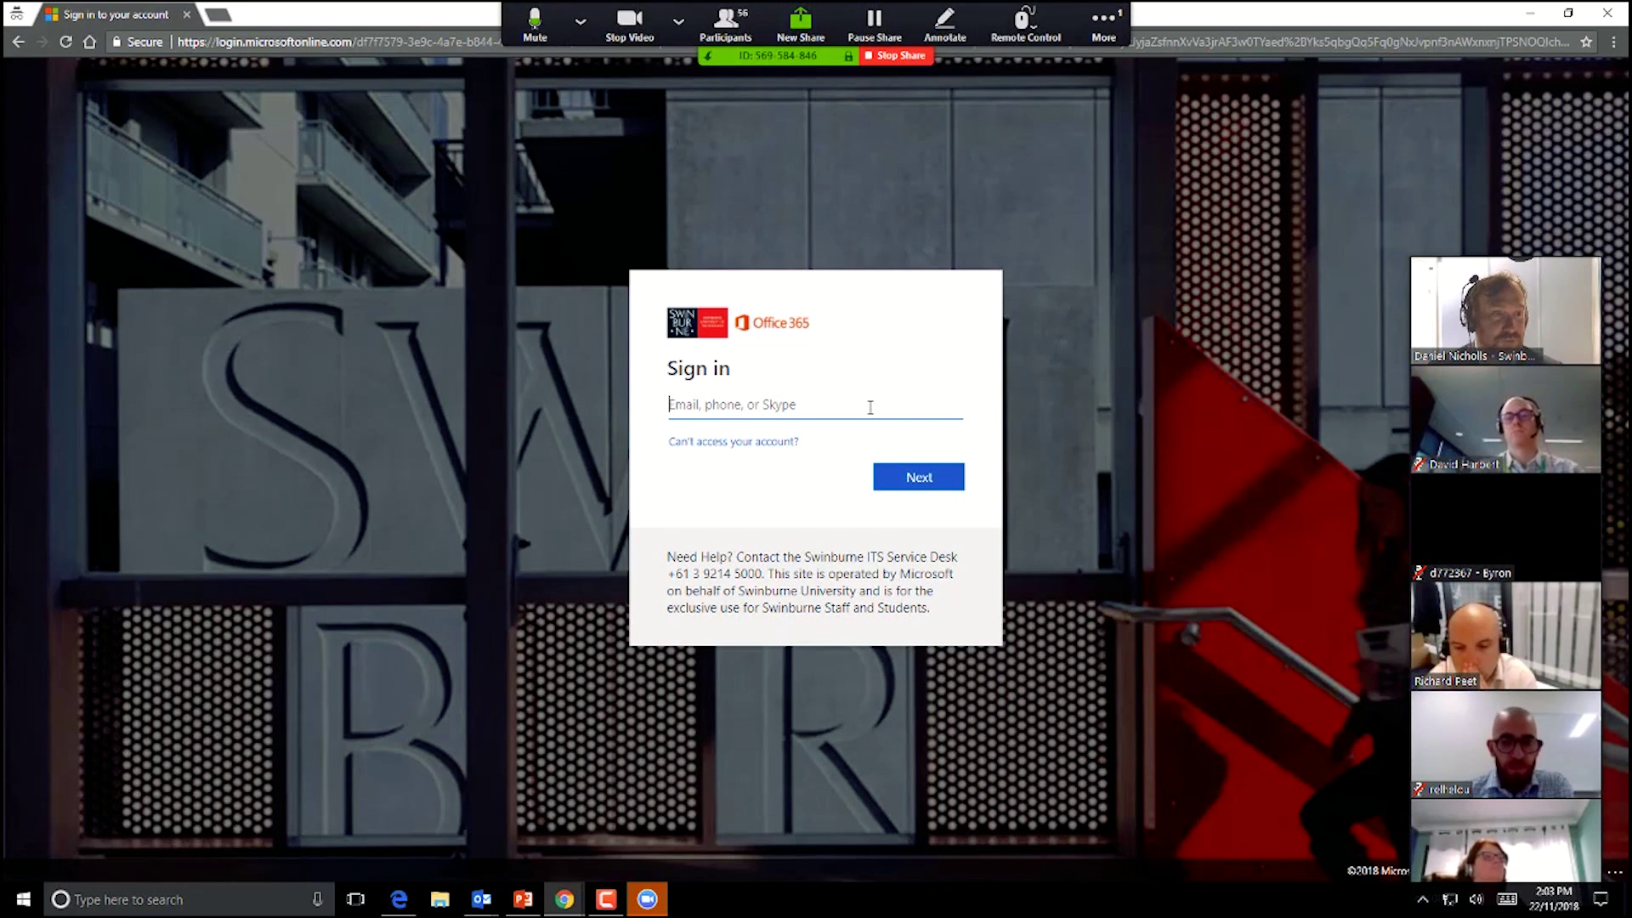
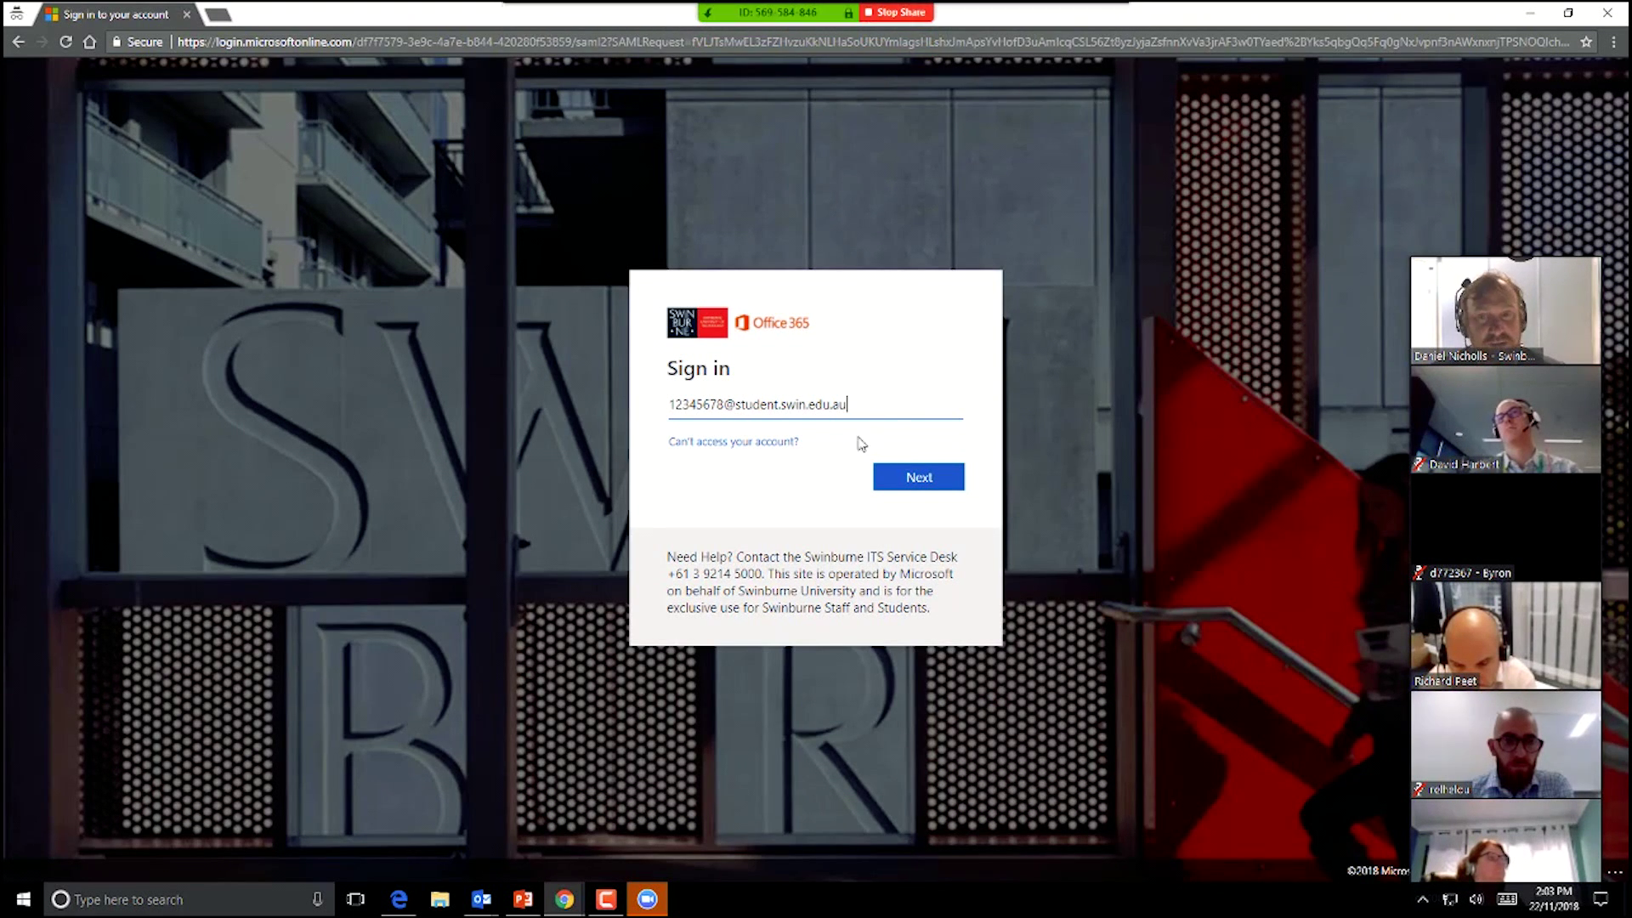
{"action": "left_click", "coordinate": [922, 481]}
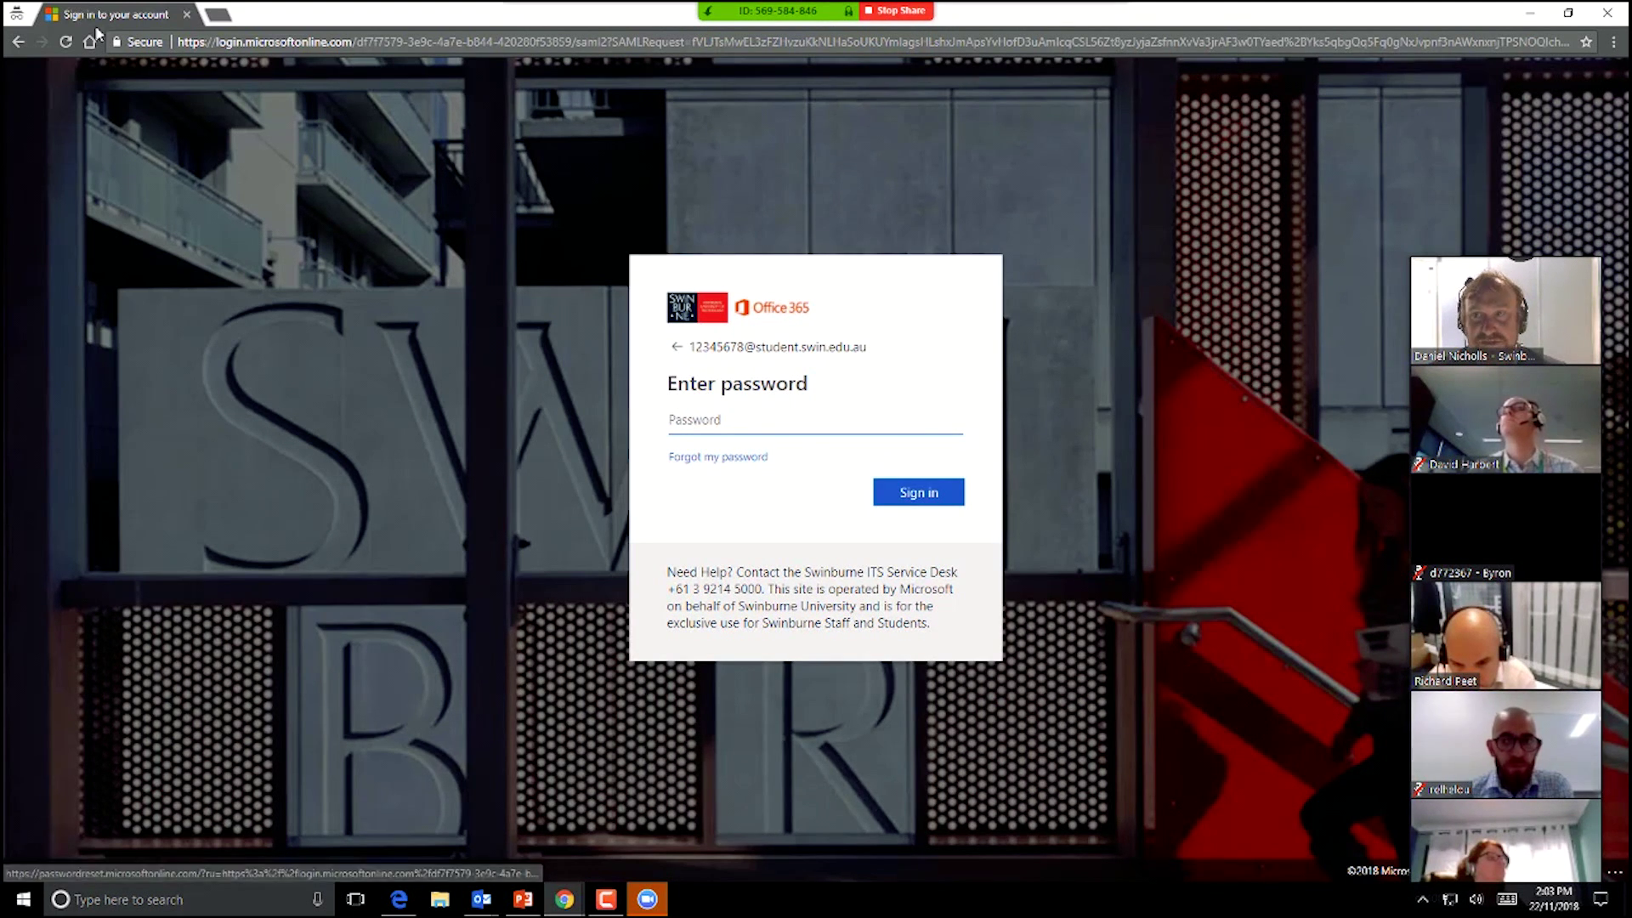
{"action": "left_click", "coordinate": [188, 15]}
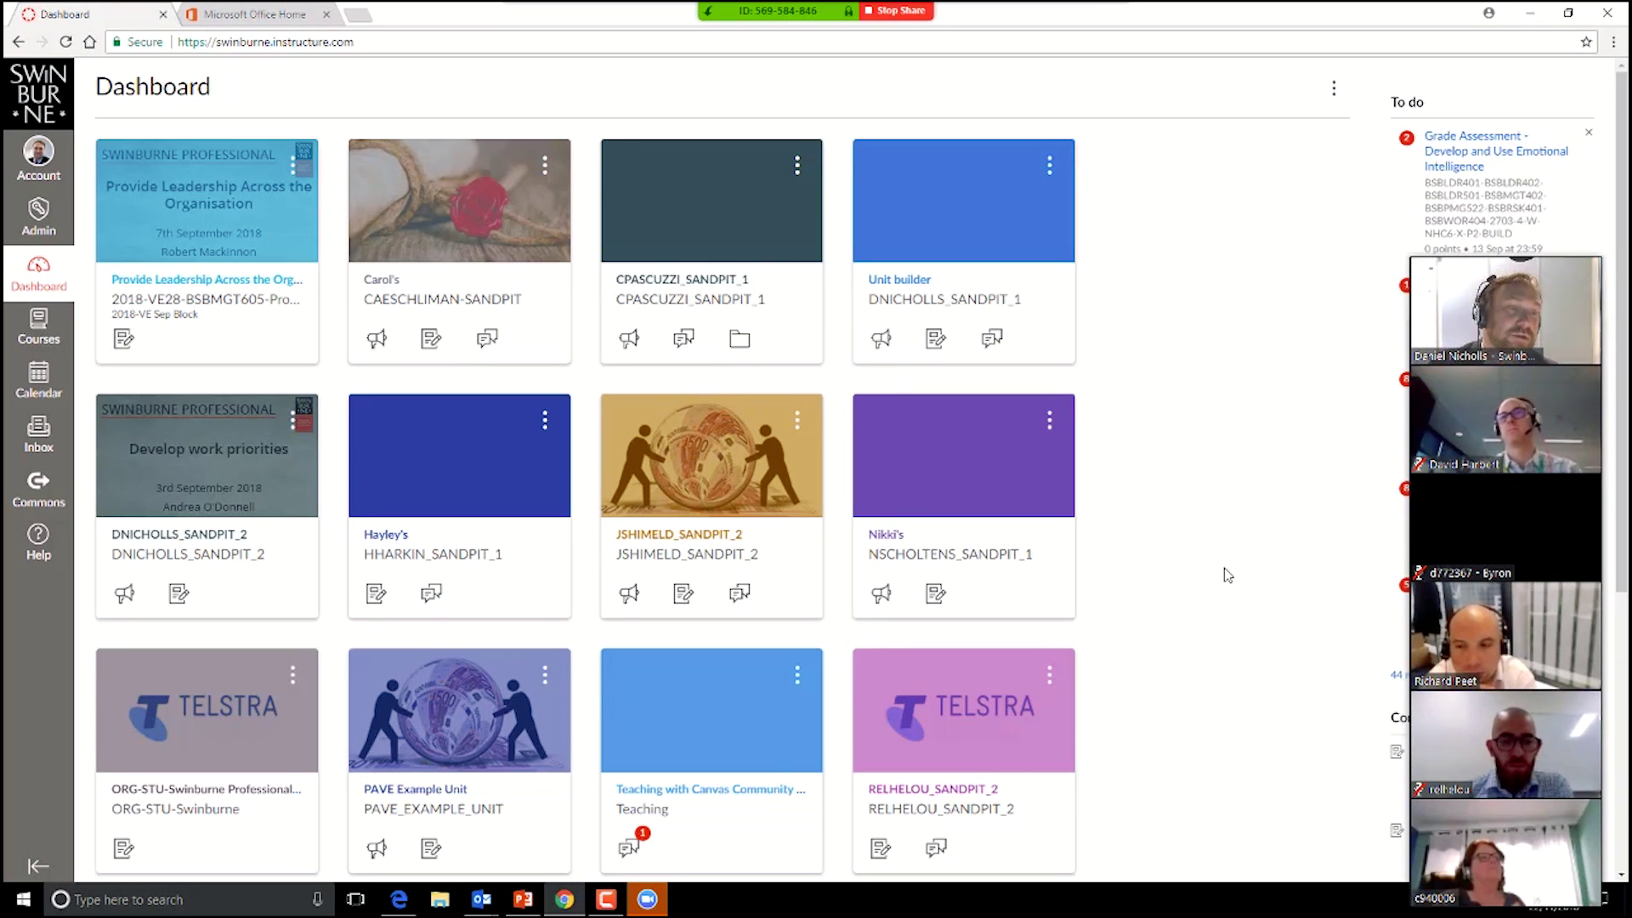
{"action": "mouse_move", "coordinate": [1498, 260]}
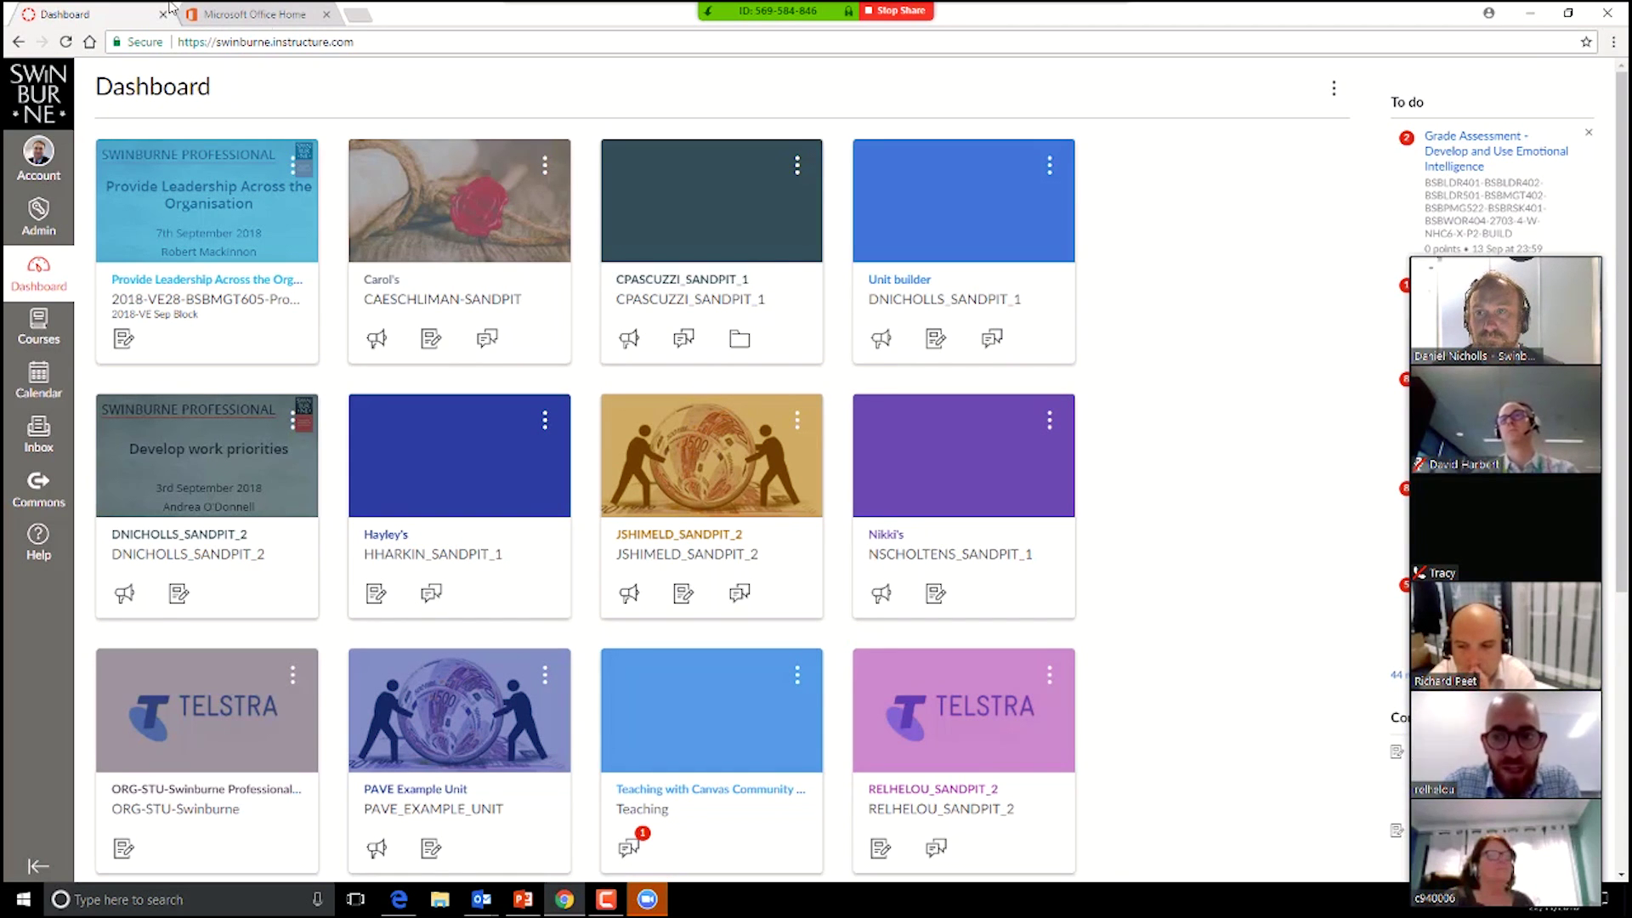
{"action": "left_click", "coordinate": [326, 15]}
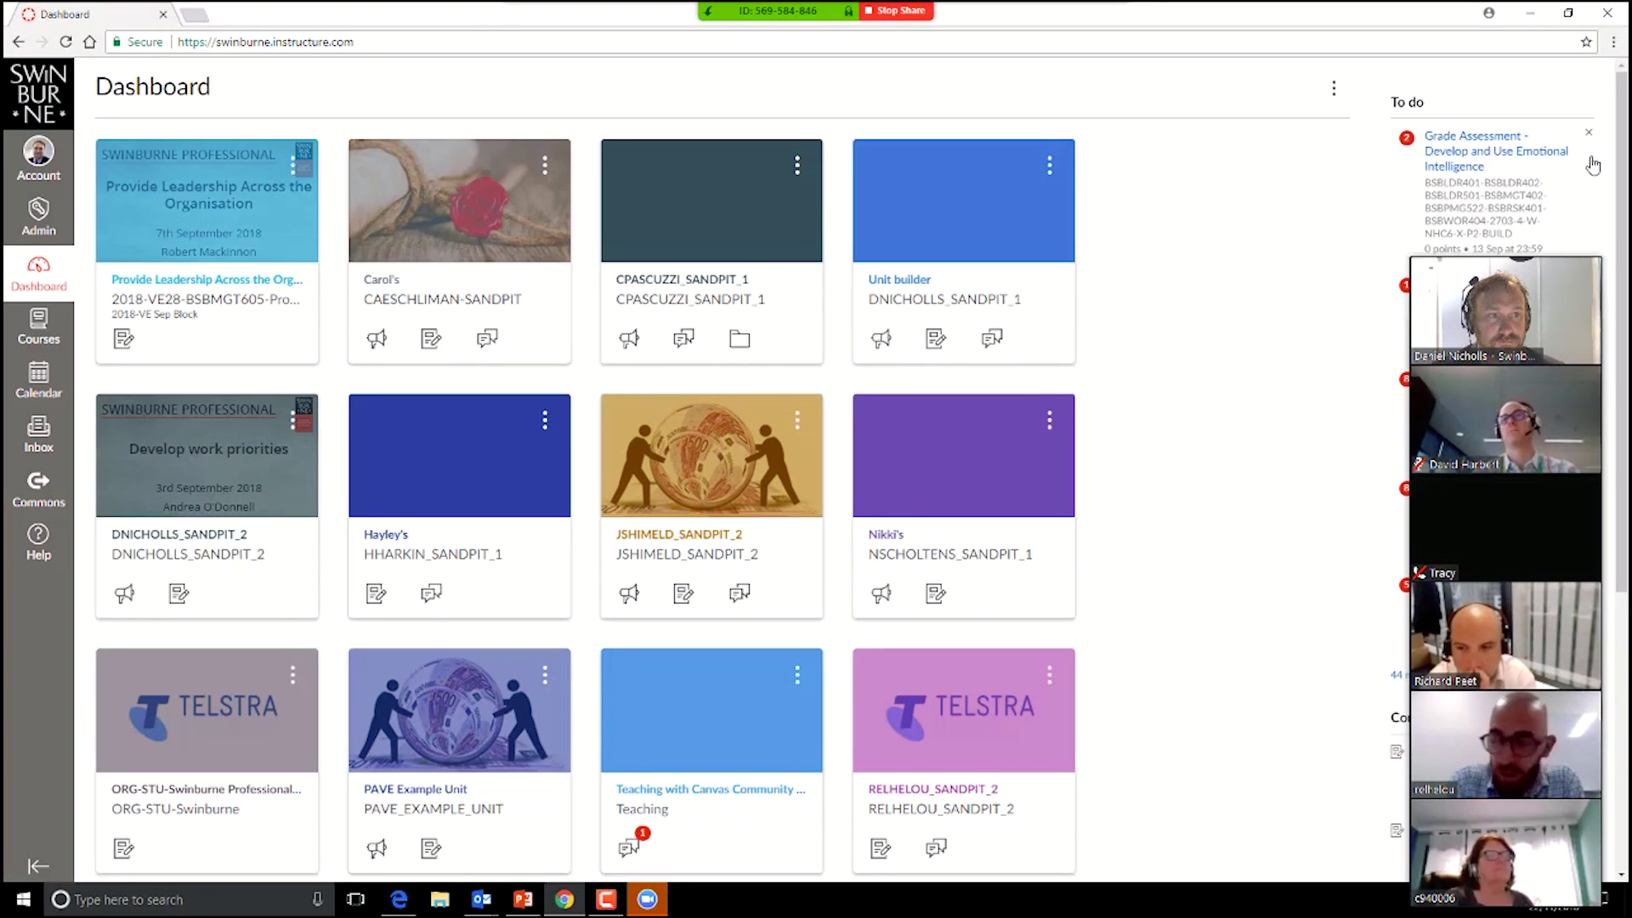
{"action": "left_click_drag", "start_coordinate": [1527, 250], "coordinate": [1527, 168]}
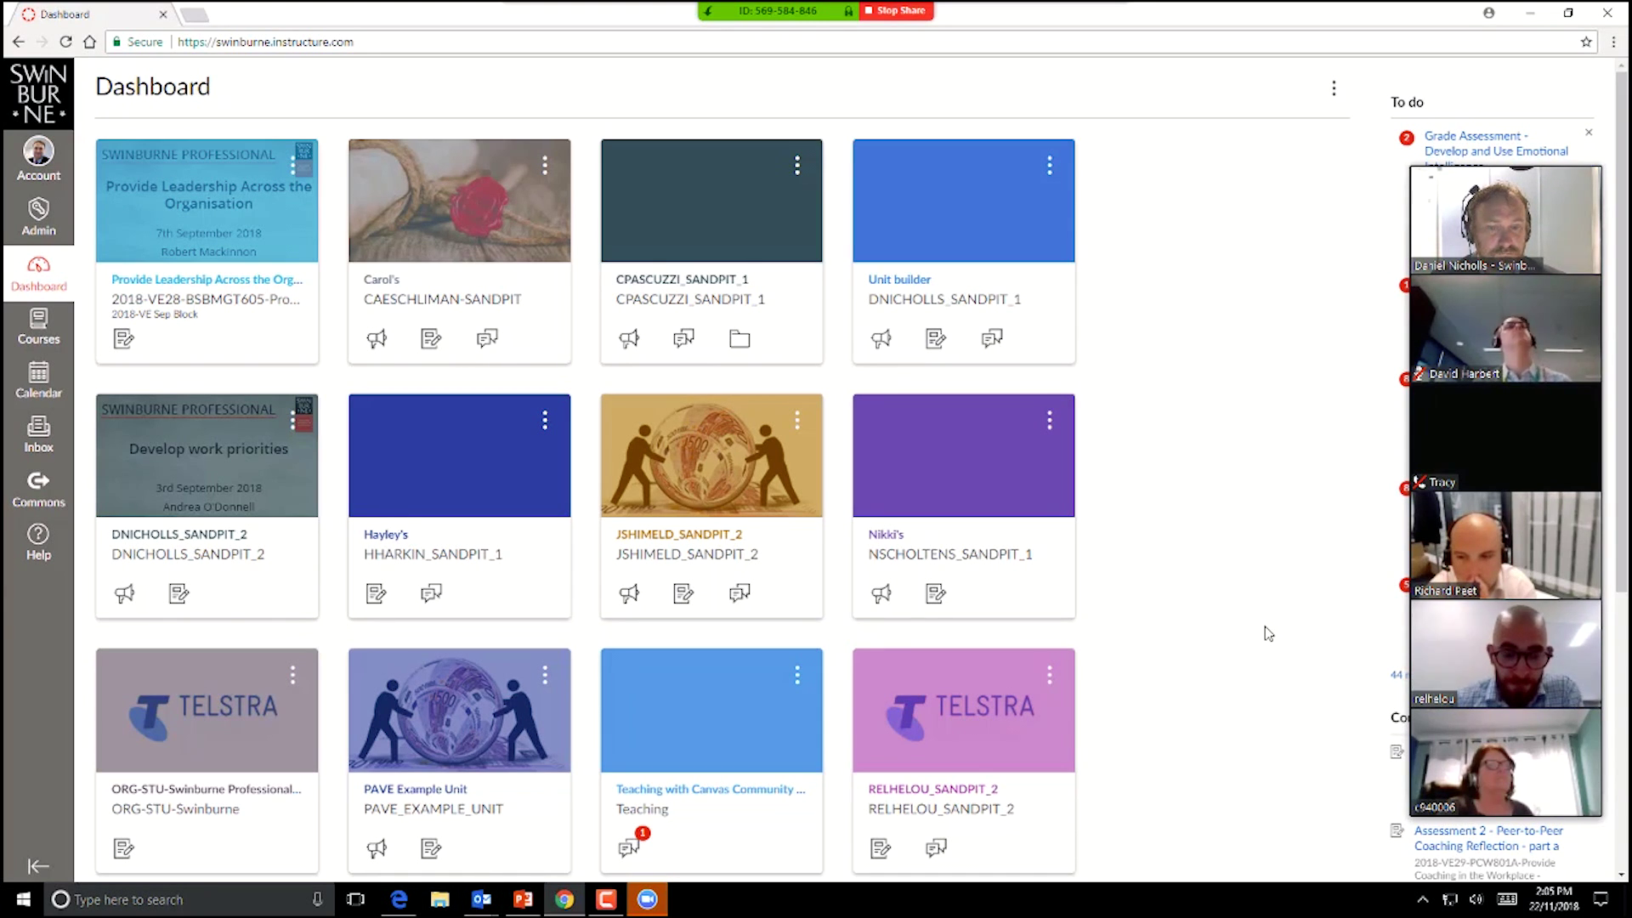
{"action": "mouse_move", "coordinate": [1433, 157]}
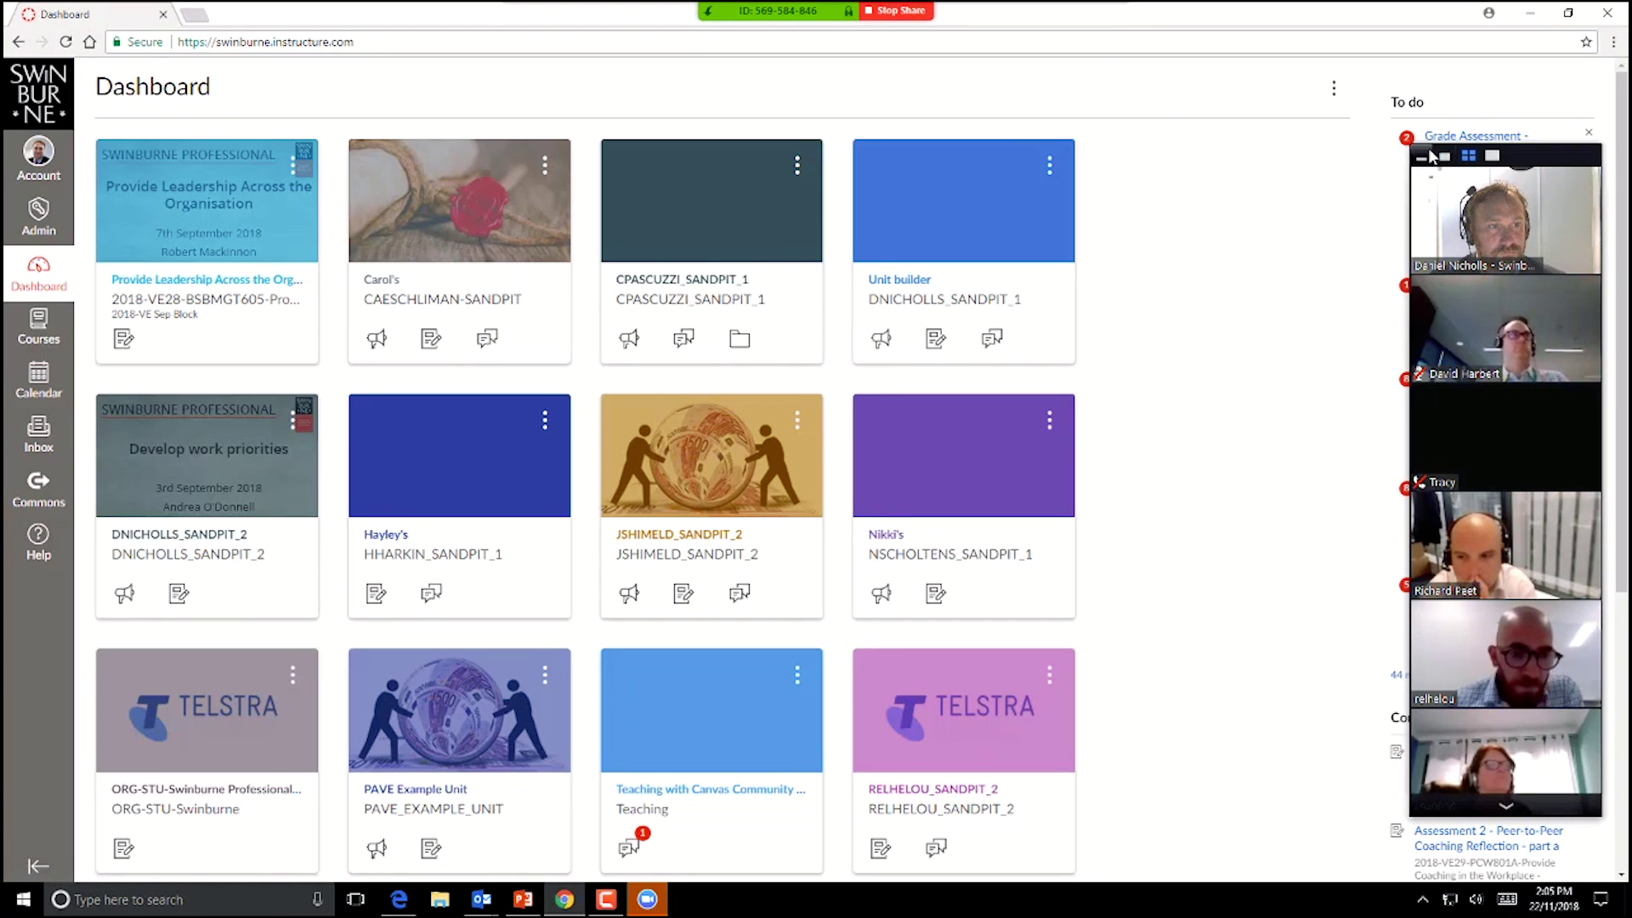
{"action": "left_click", "coordinate": [1433, 157]}
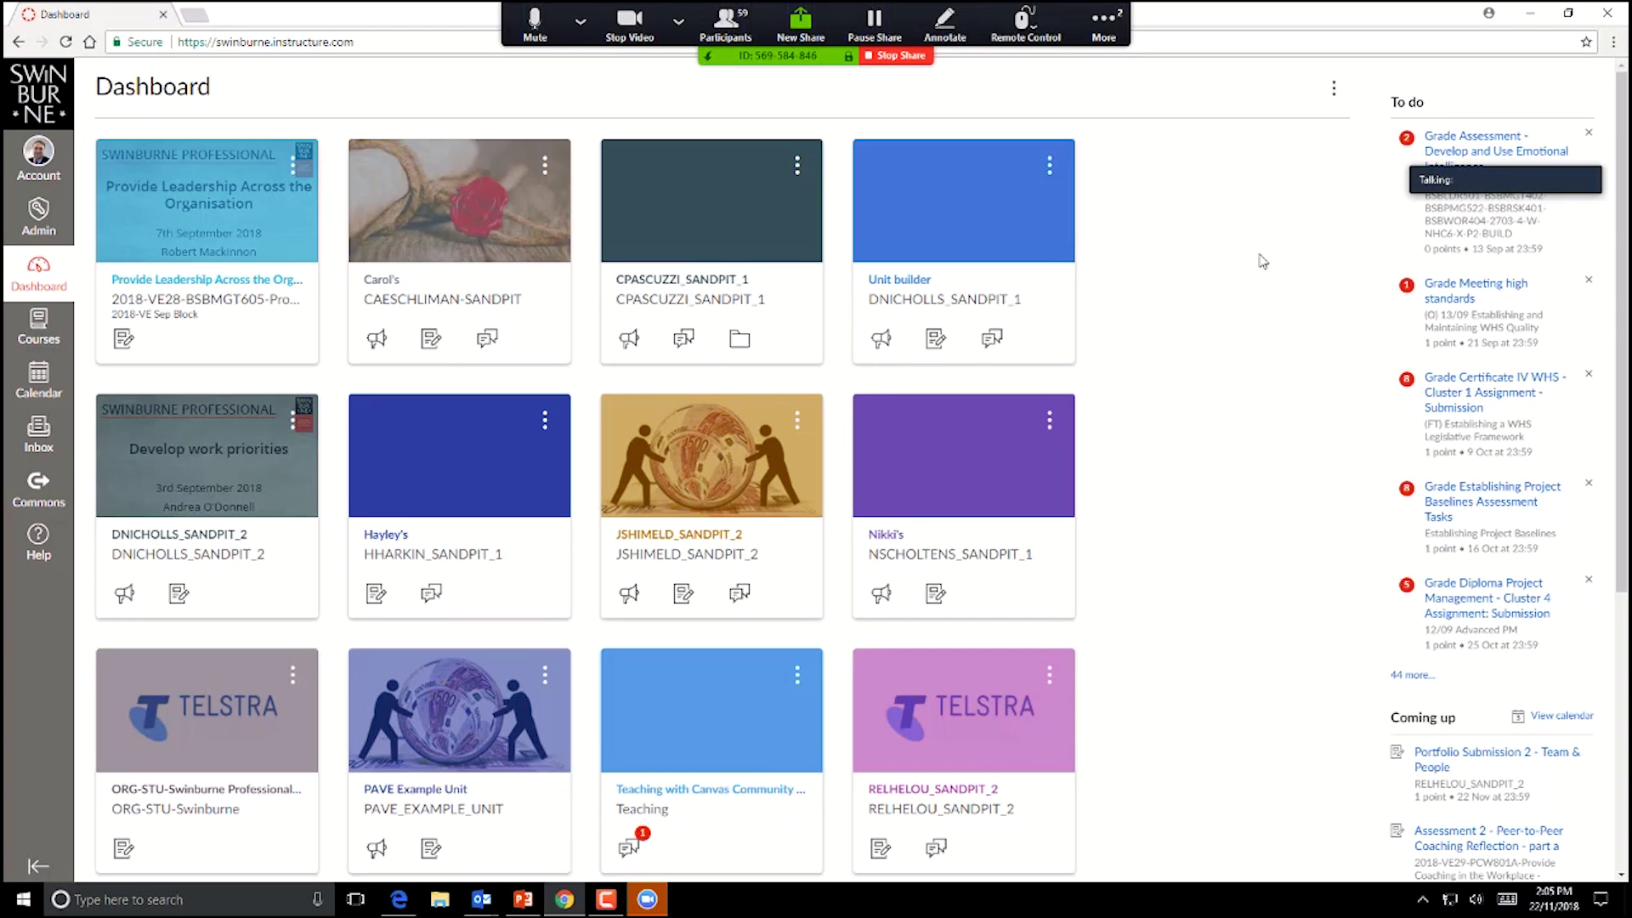
{"action": "mouse_move", "coordinate": [1535, 183]}
{"action": "left_click_drag", "start_coordinate": [1541, 151], "coordinate": [1515, 64]}
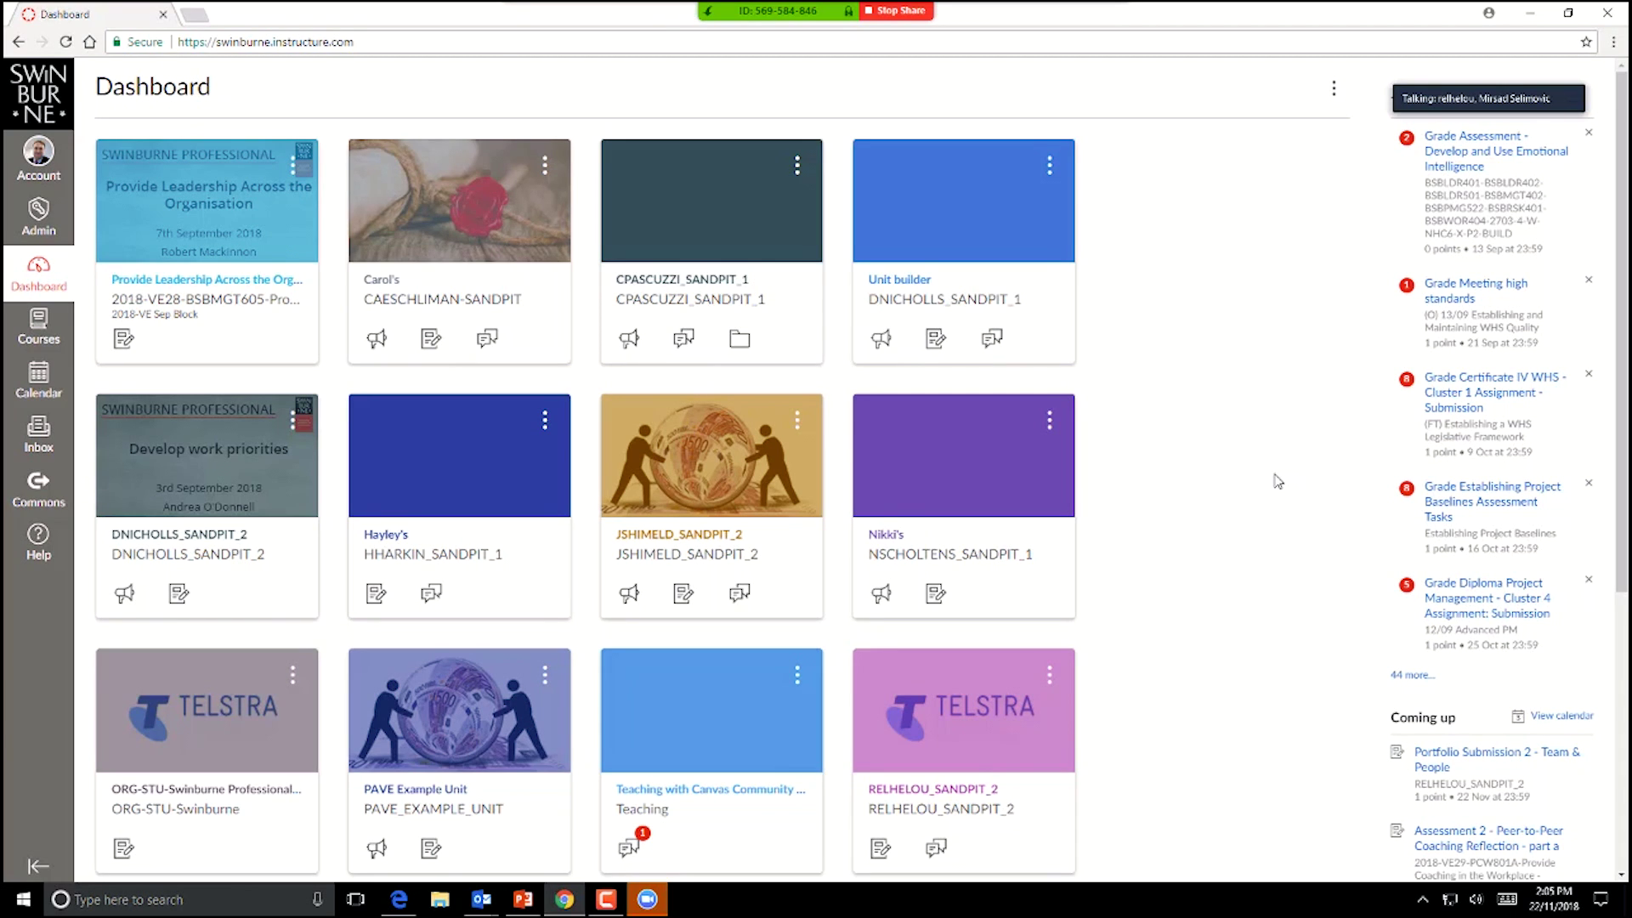
{"action": "mouse_move", "coordinate": [528, 904]}
{"action": "mouse_move", "coordinate": [648, 899]}
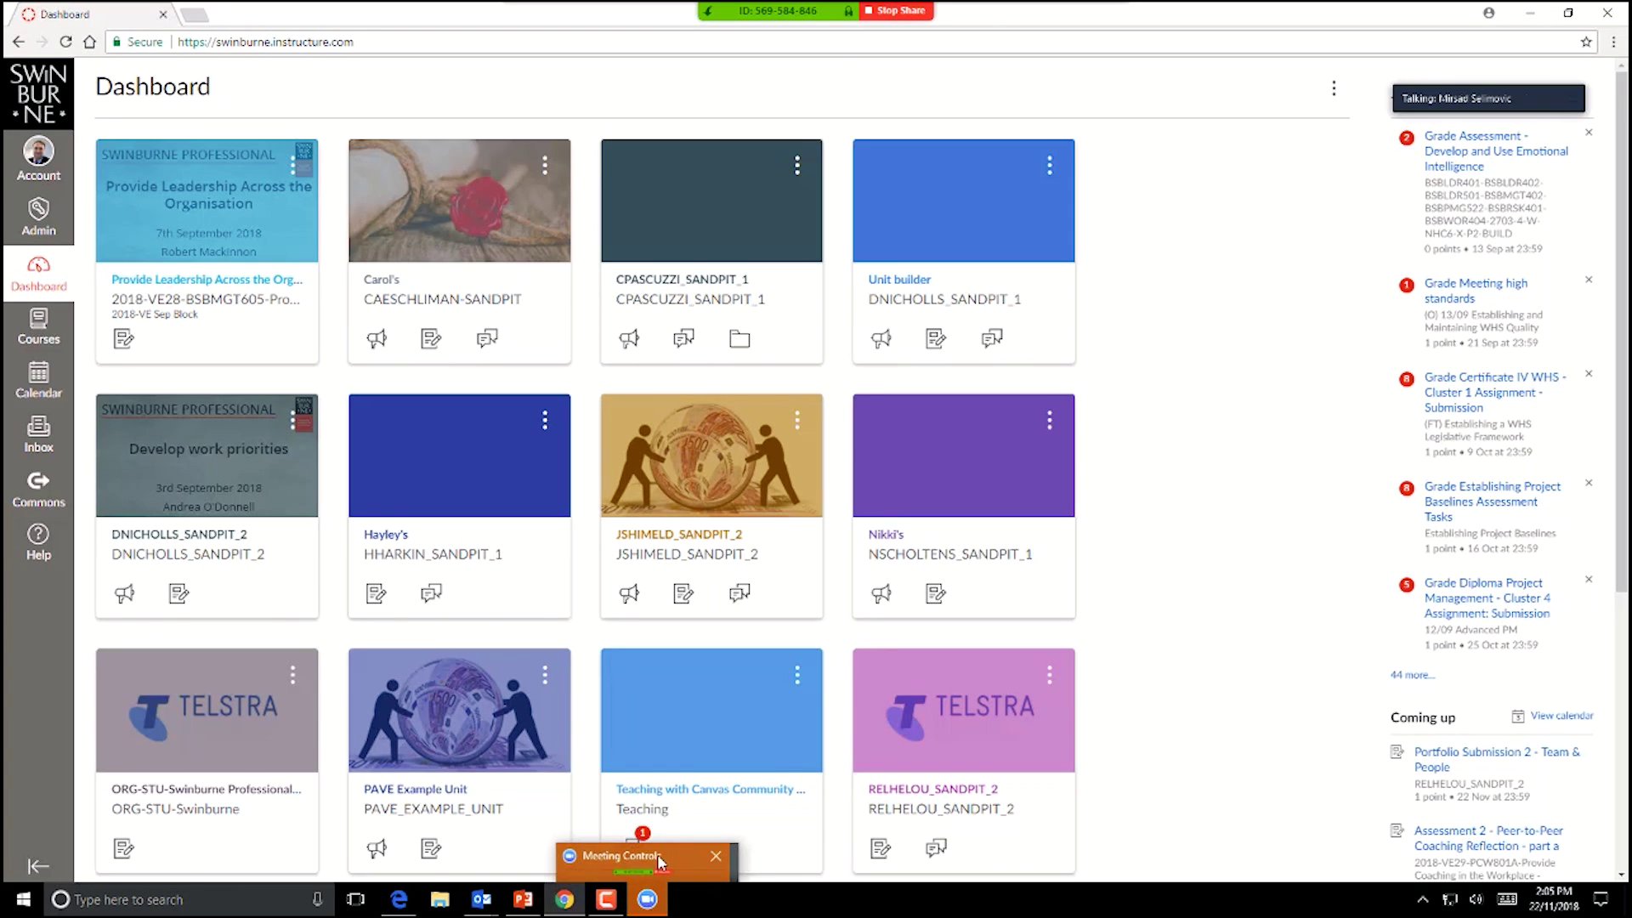
{"action": "left_click", "coordinate": [662, 863]}
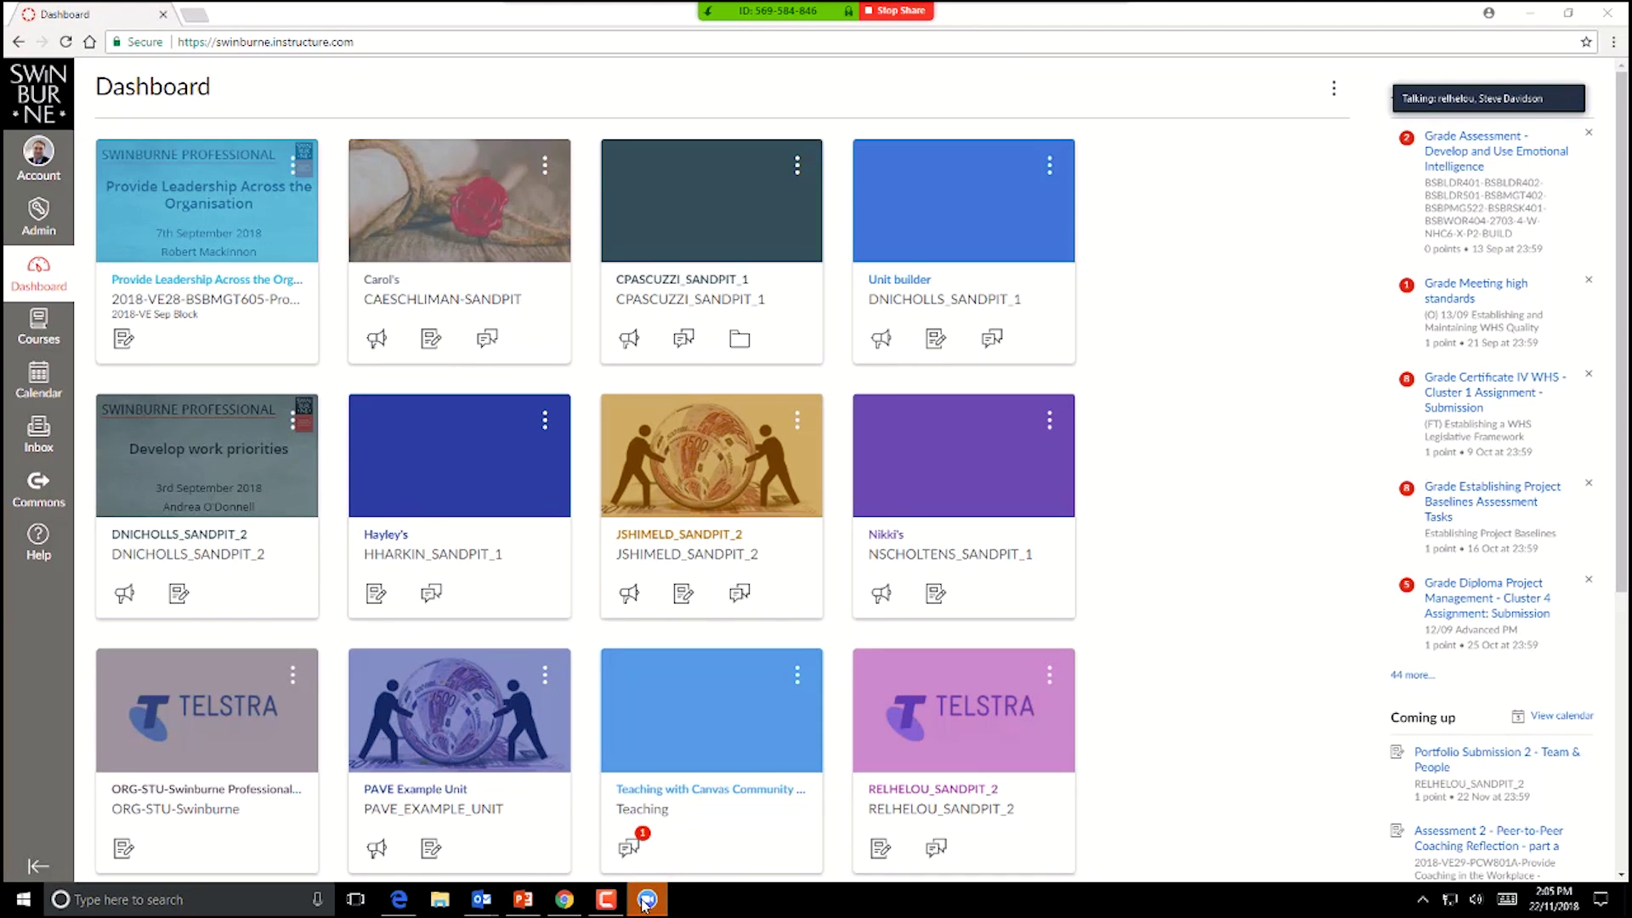
{"action": "mouse_move", "coordinate": [1445, 81]}
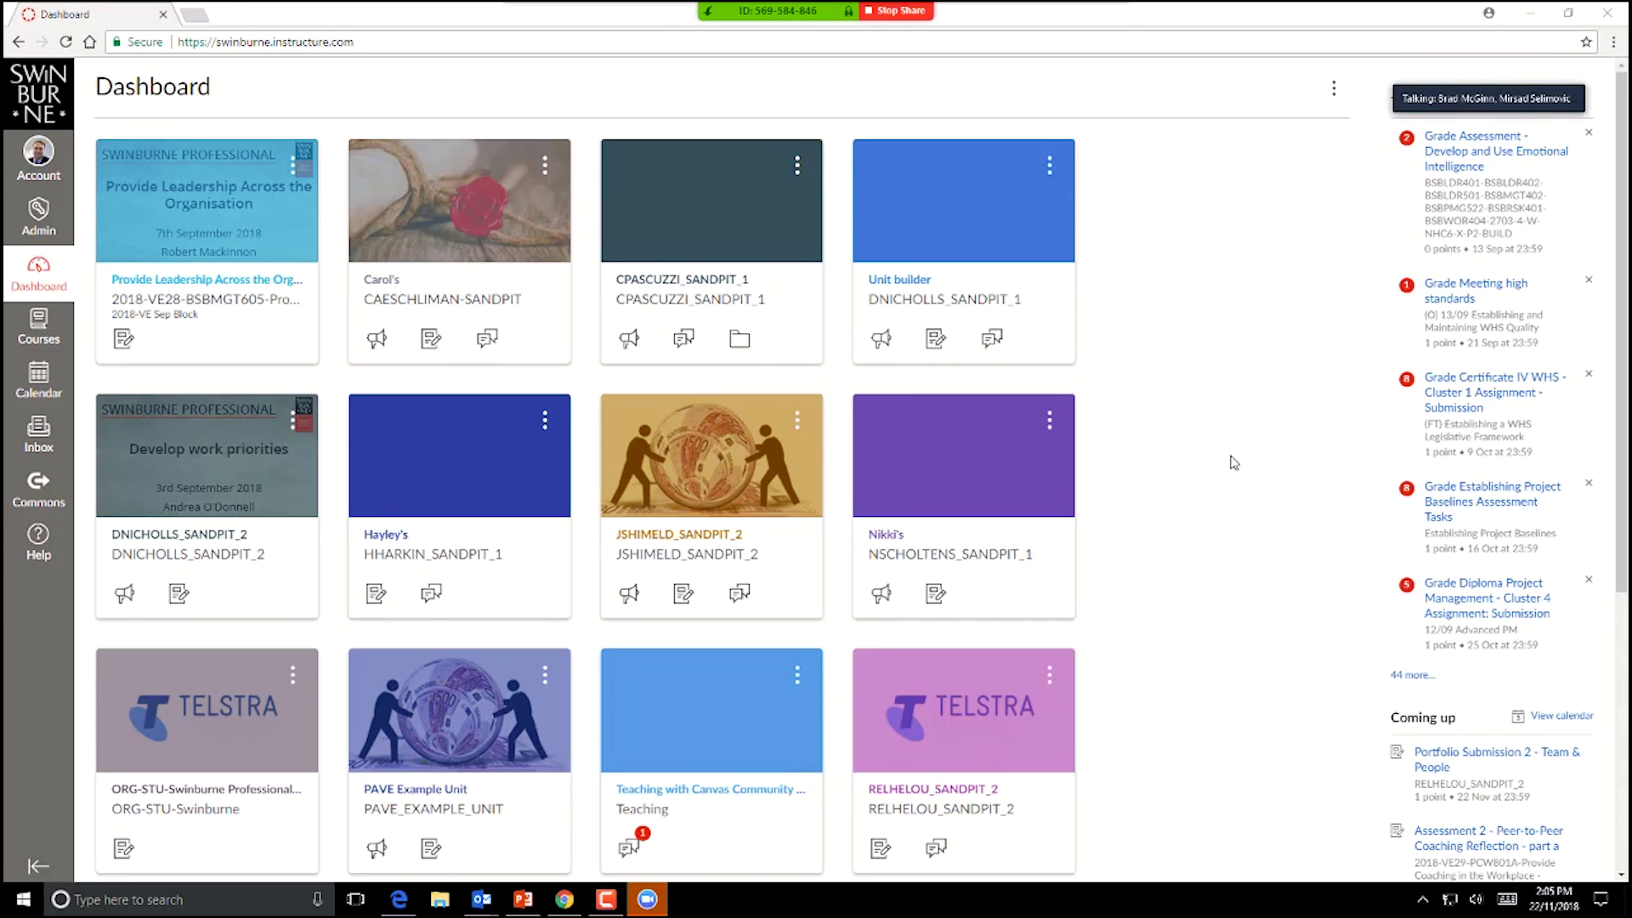
{"action": "mouse_move", "coordinate": [1543, 81]}
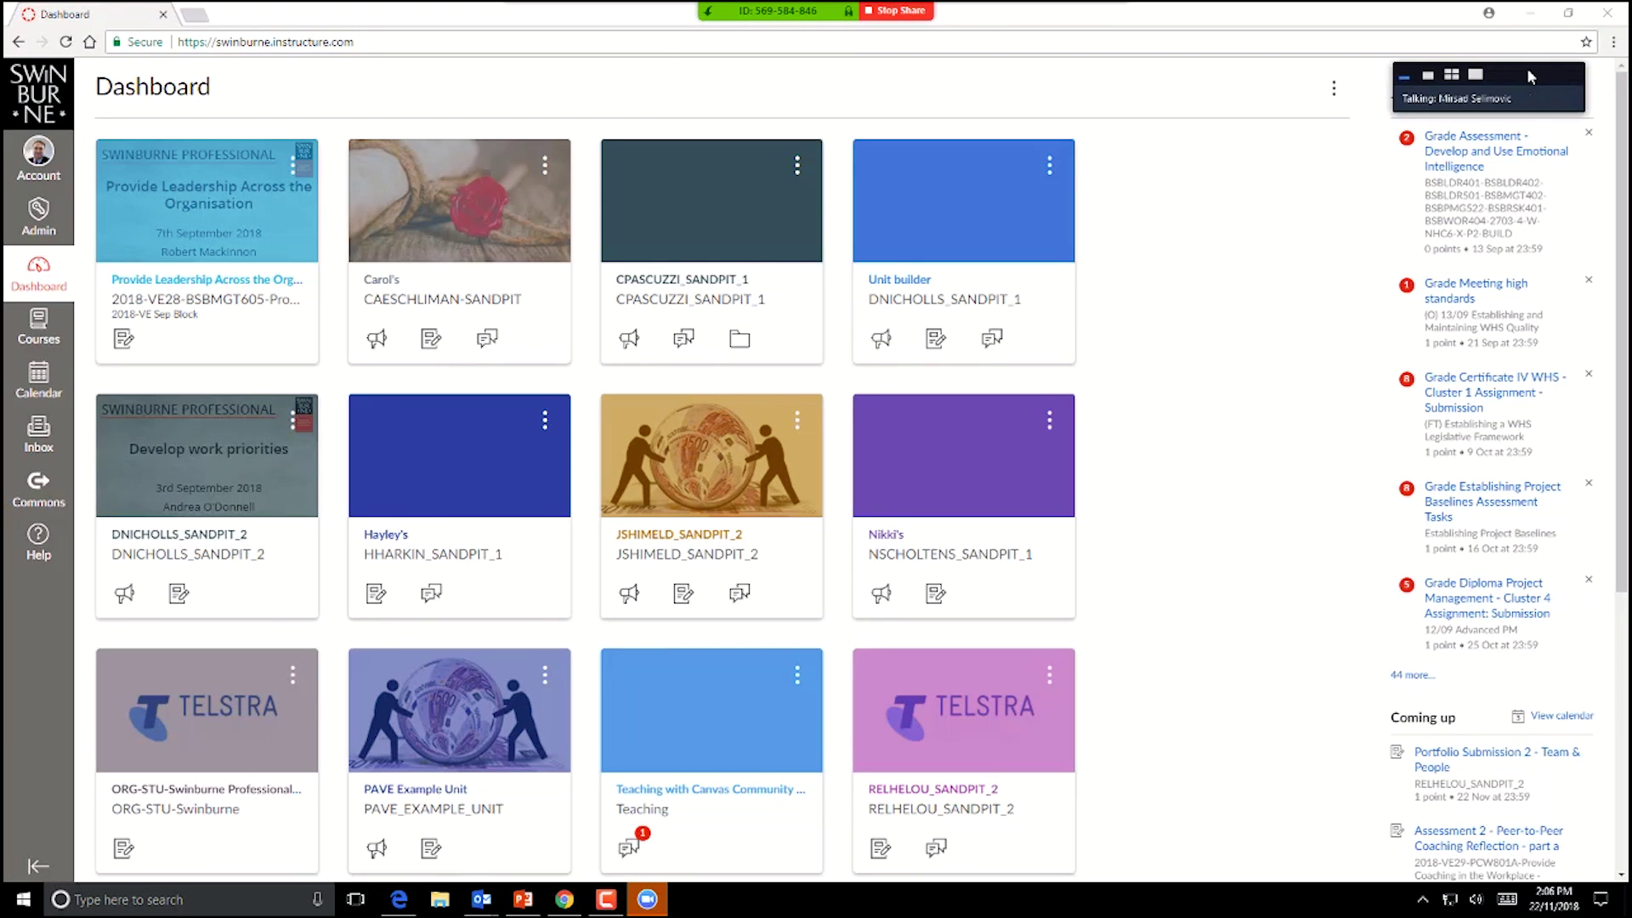
{"action": "left_click", "coordinate": [1452, 74]}
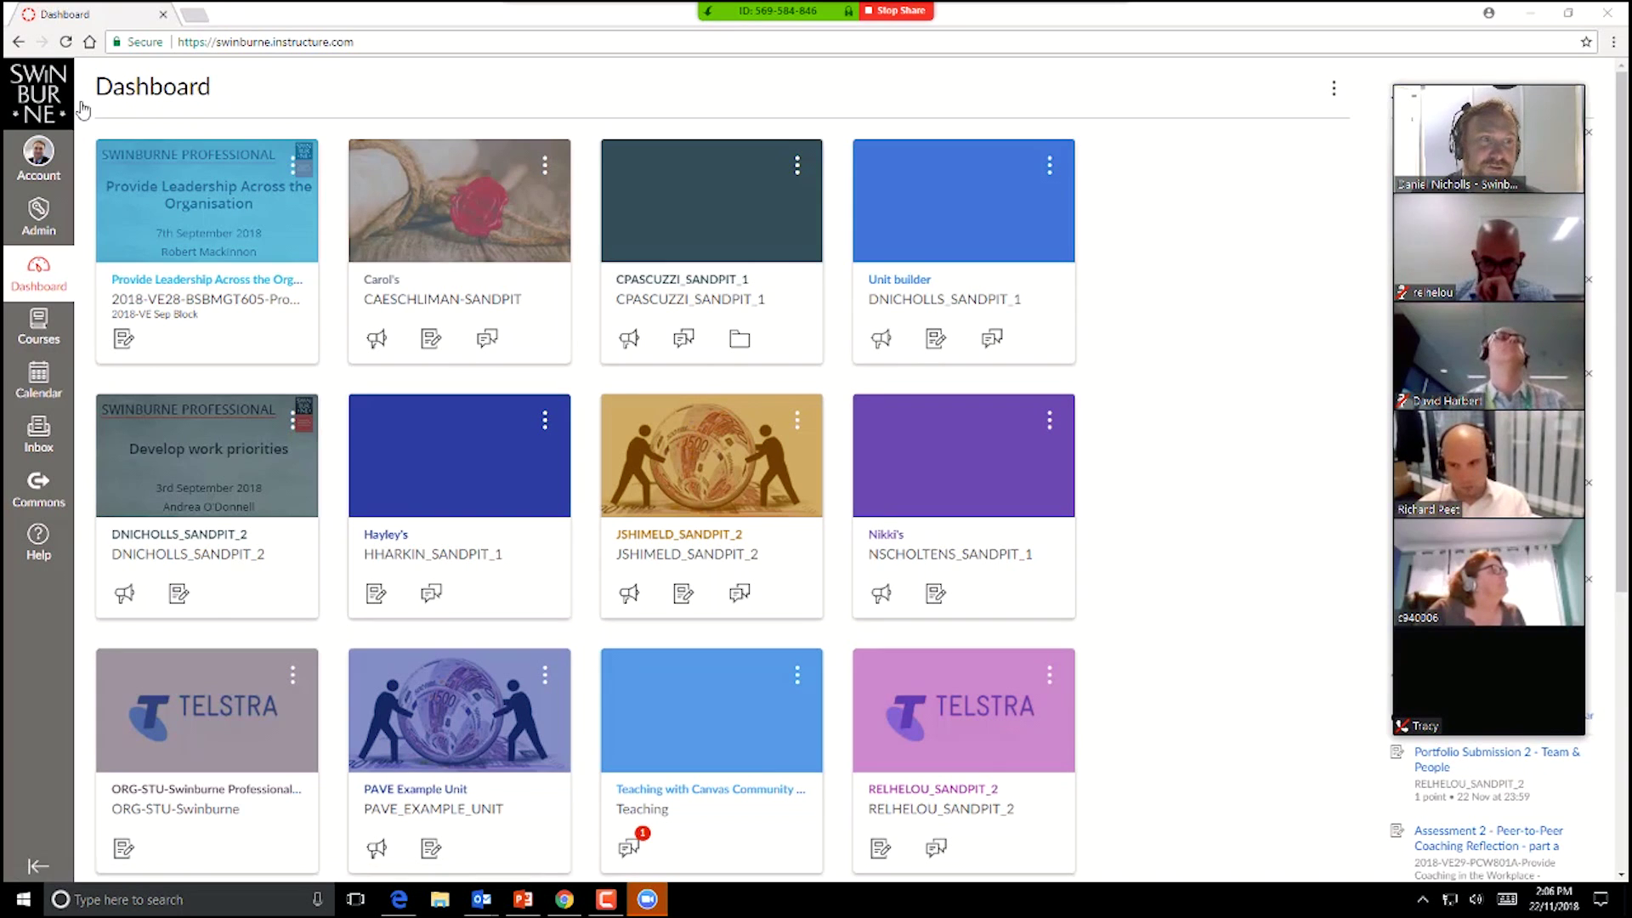
Step: Open Account > Settings and bring the Ways to contact section into view
{"action": "left_click", "coordinate": [40, 167]}
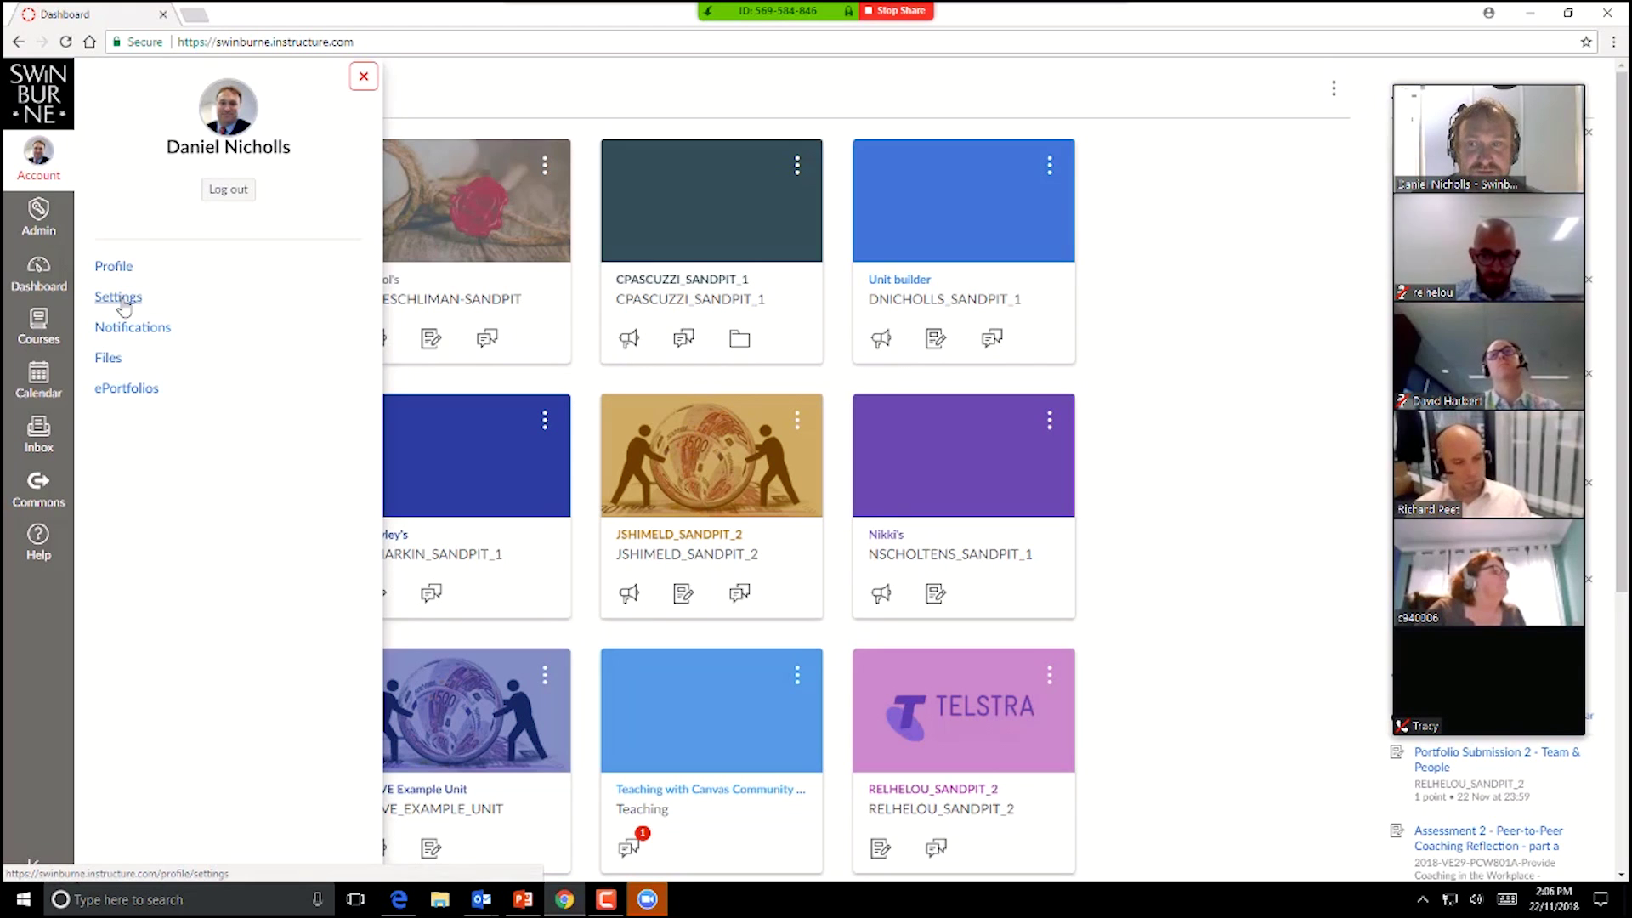
{"action": "left_click", "coordinate": [123, 304]}
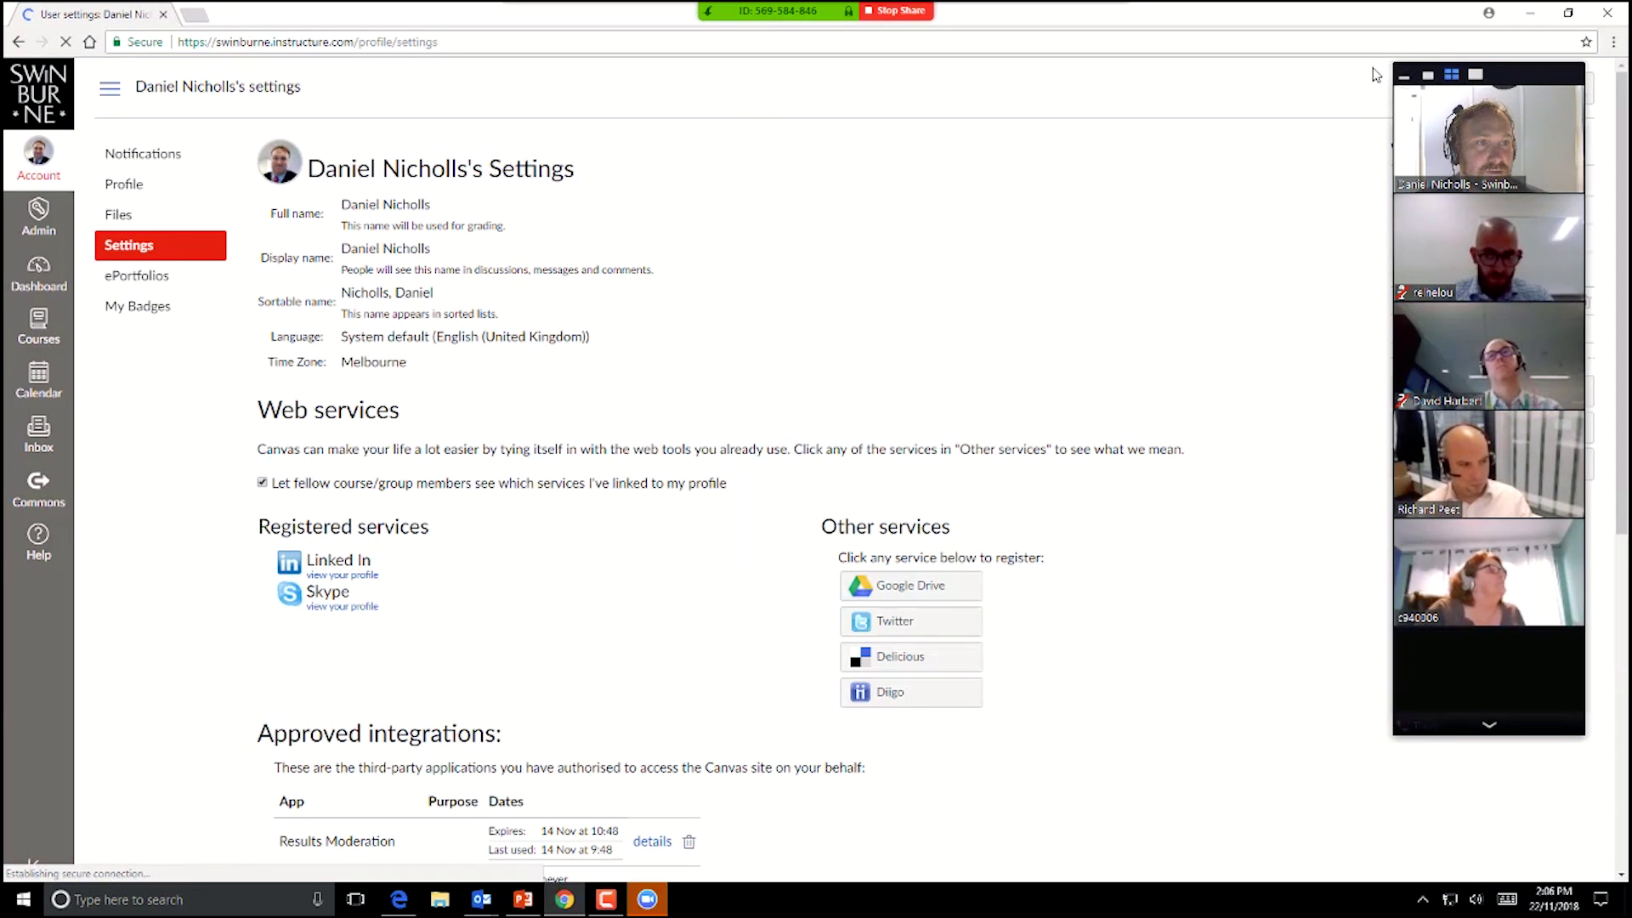
{"action": "left_click", "coordinate": [1404, 75]}
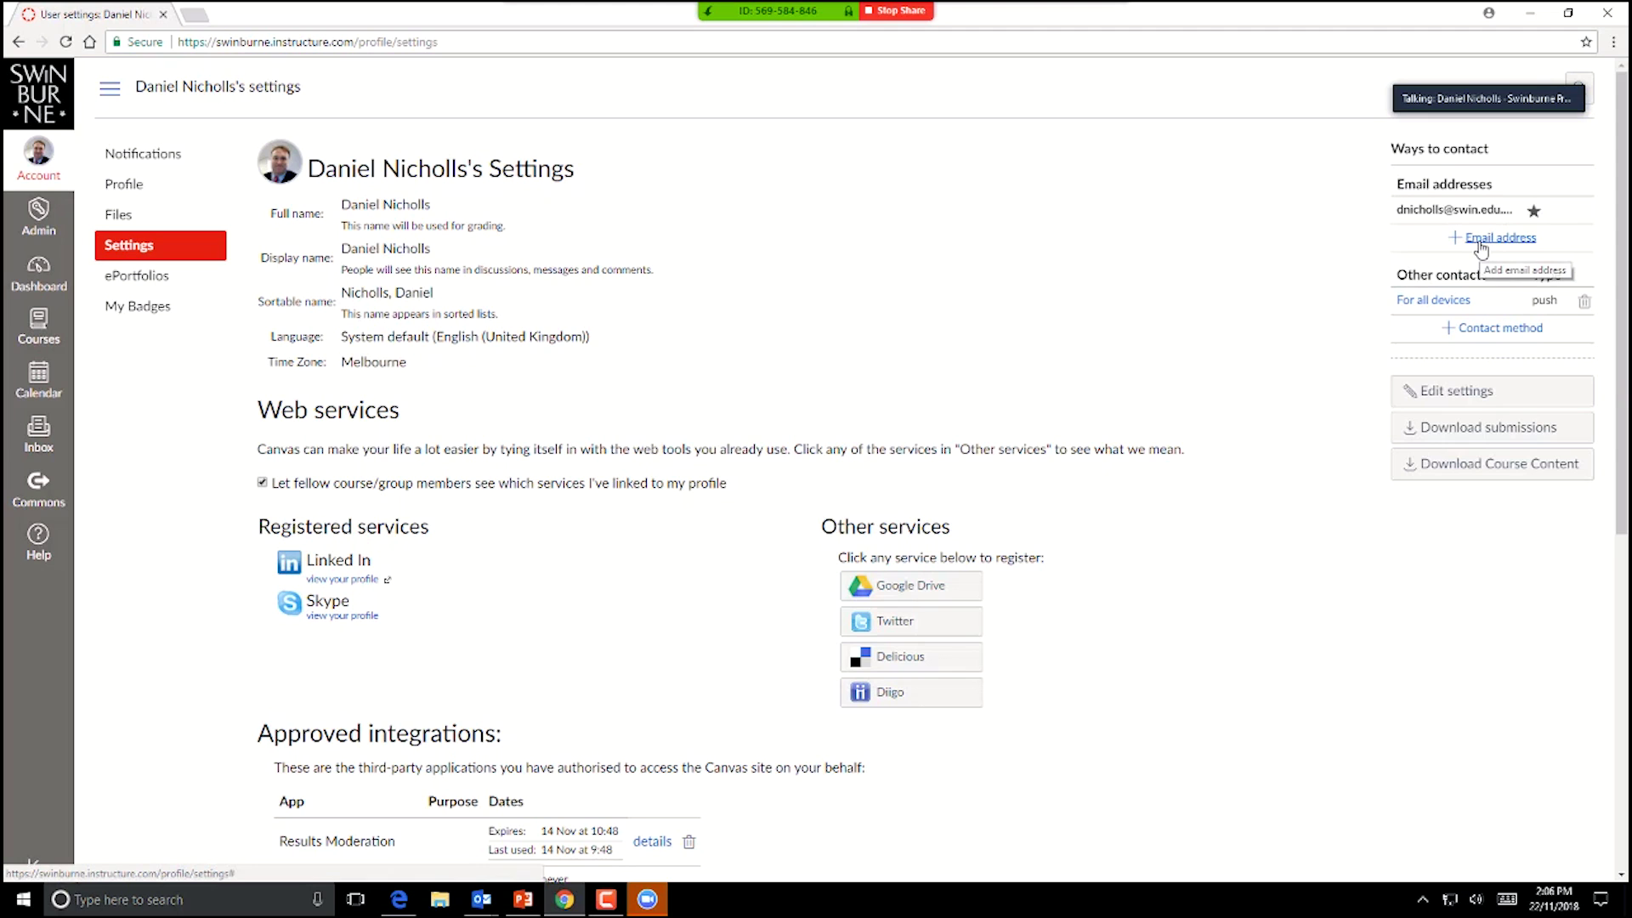
{"action": "left_click", "coordinate": [1485, 240]}
{"action": "left_click", "coordinate": [773, 475]}
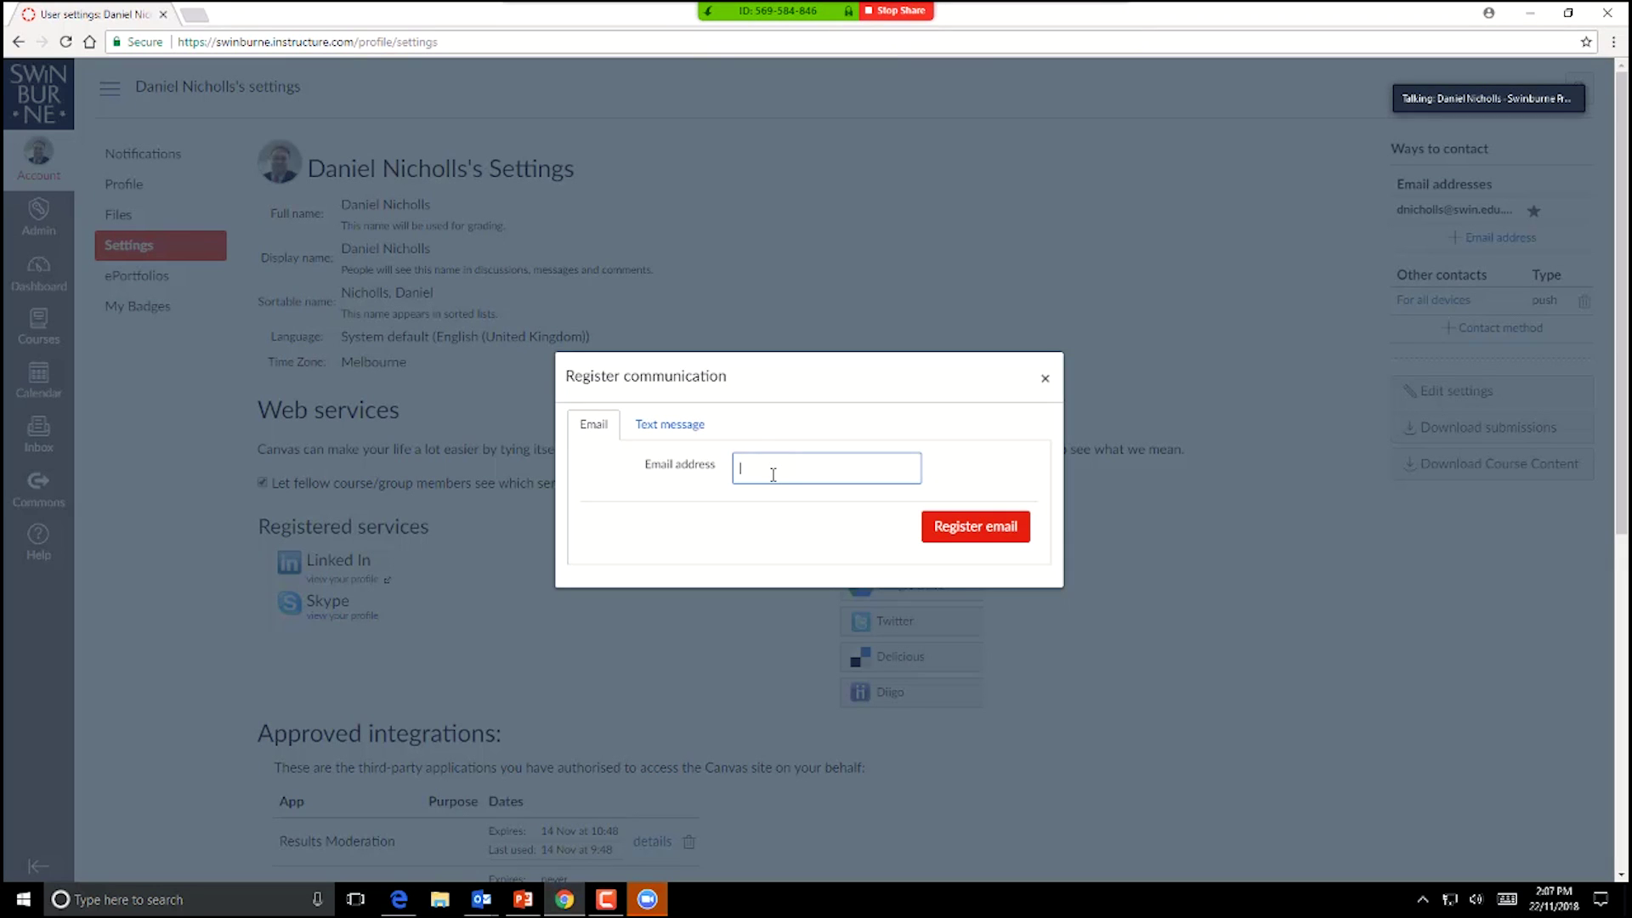
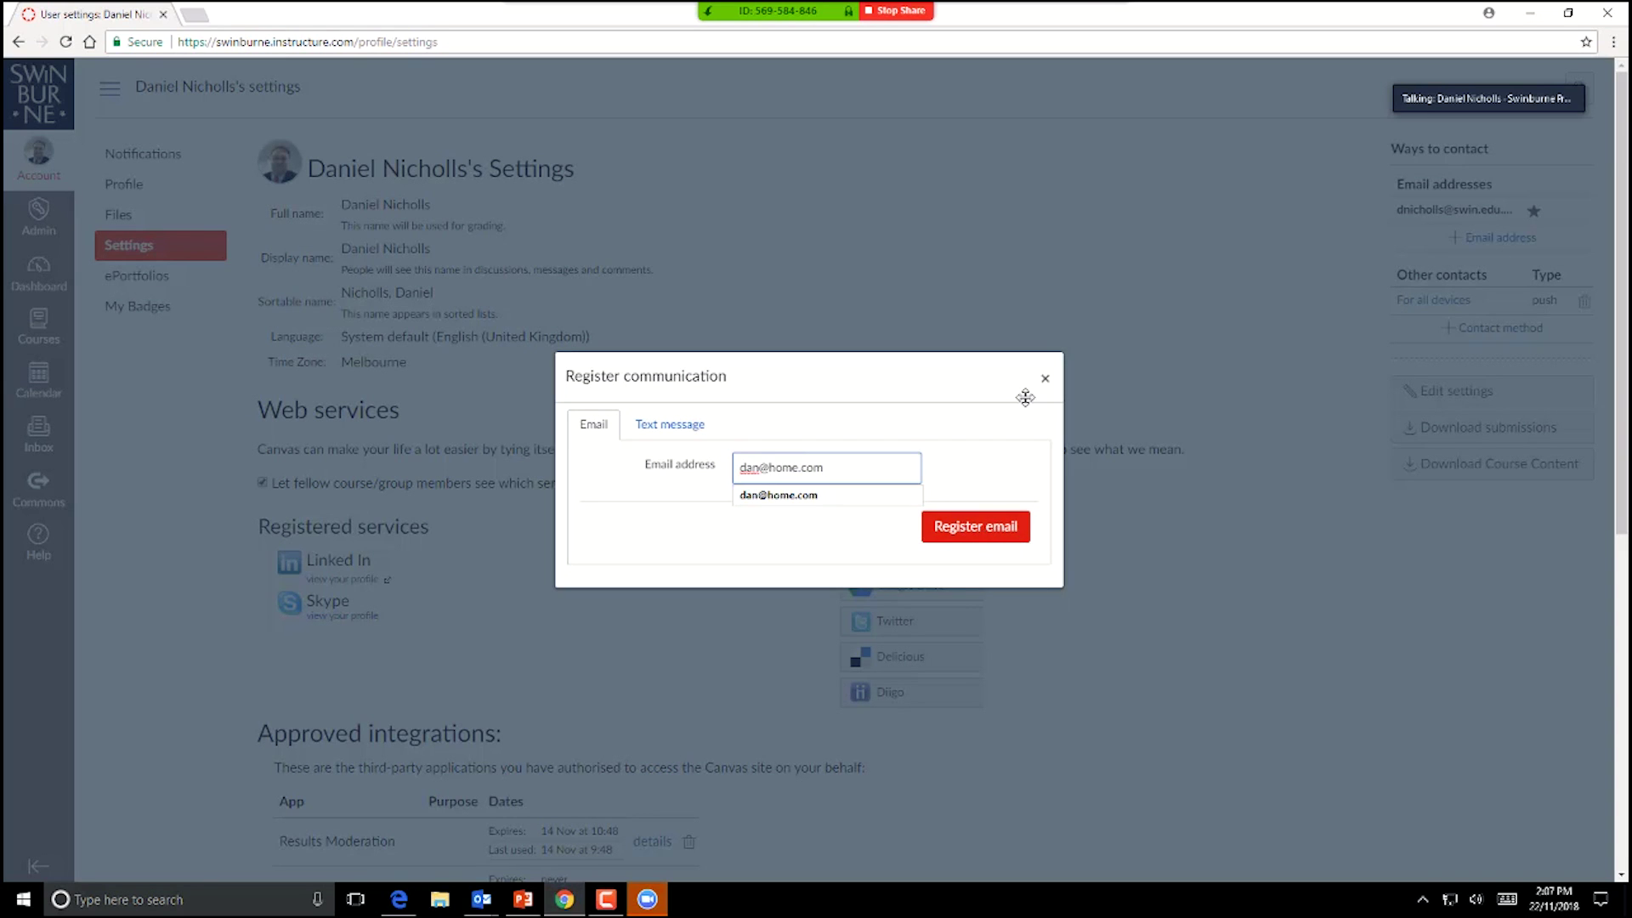
{"action": "left_click", "coordinate": [1044, 381]}
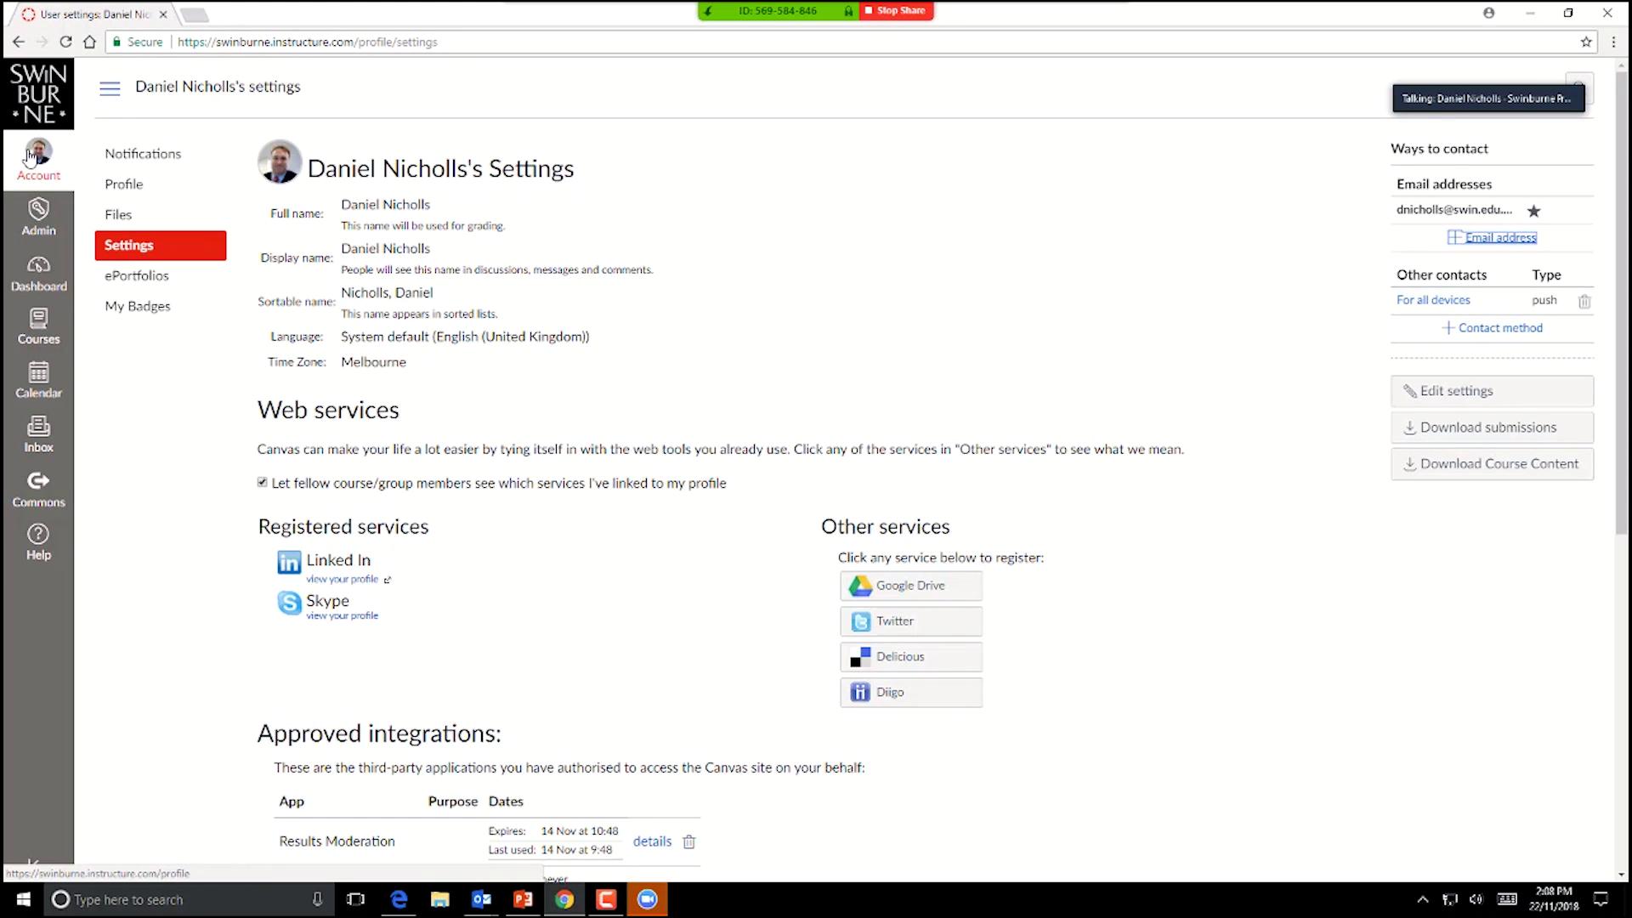
Step: Set Grading emails to Notify me right away and Blueprint Sync to Do not send me anything
{"action": "left_click", "coordinate": [156, 166]}
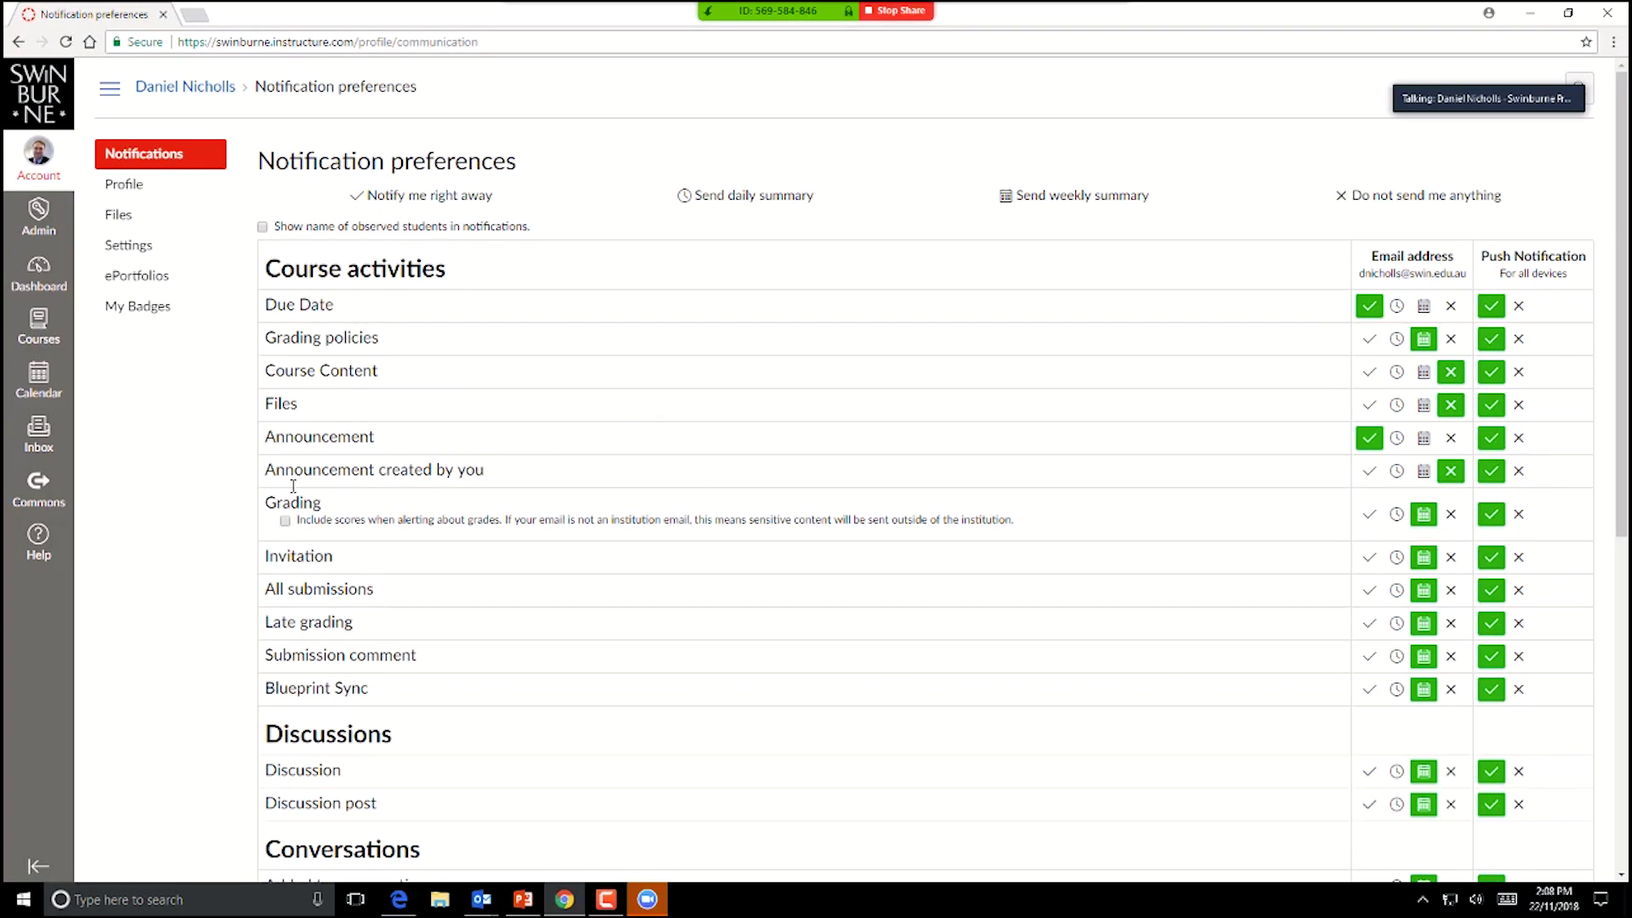
{"action": "left_click", "coordinate": [1369, 515]}
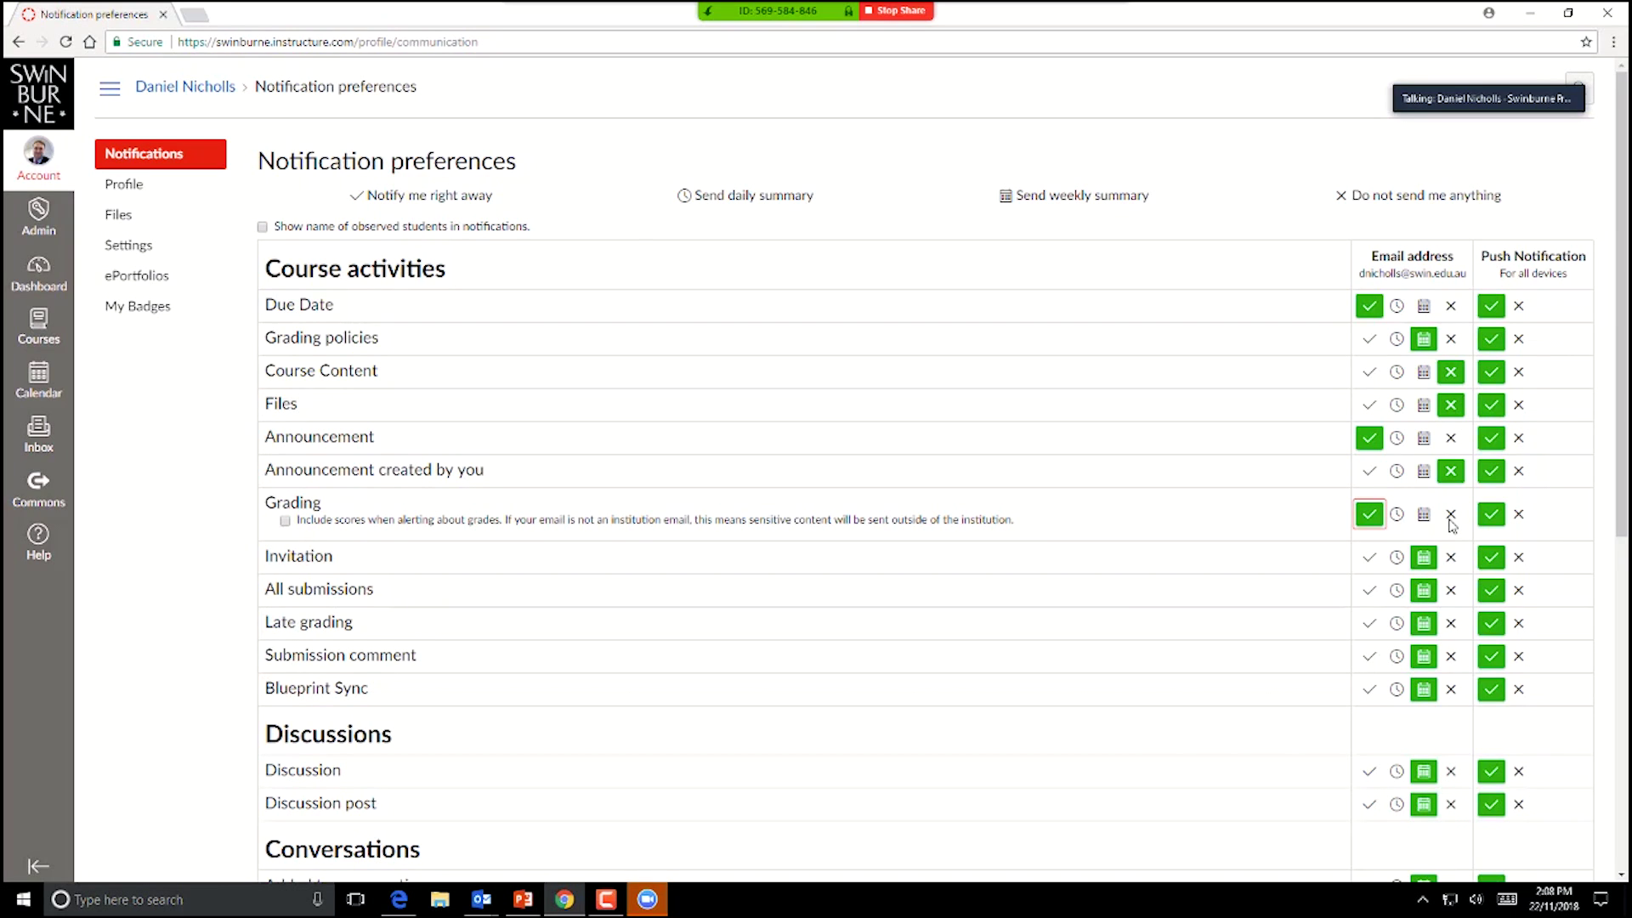
{"action": "mouse_move", "coordinate": [320, 689]}
{"action": "left_click", "coordinate": [1451, 690]}
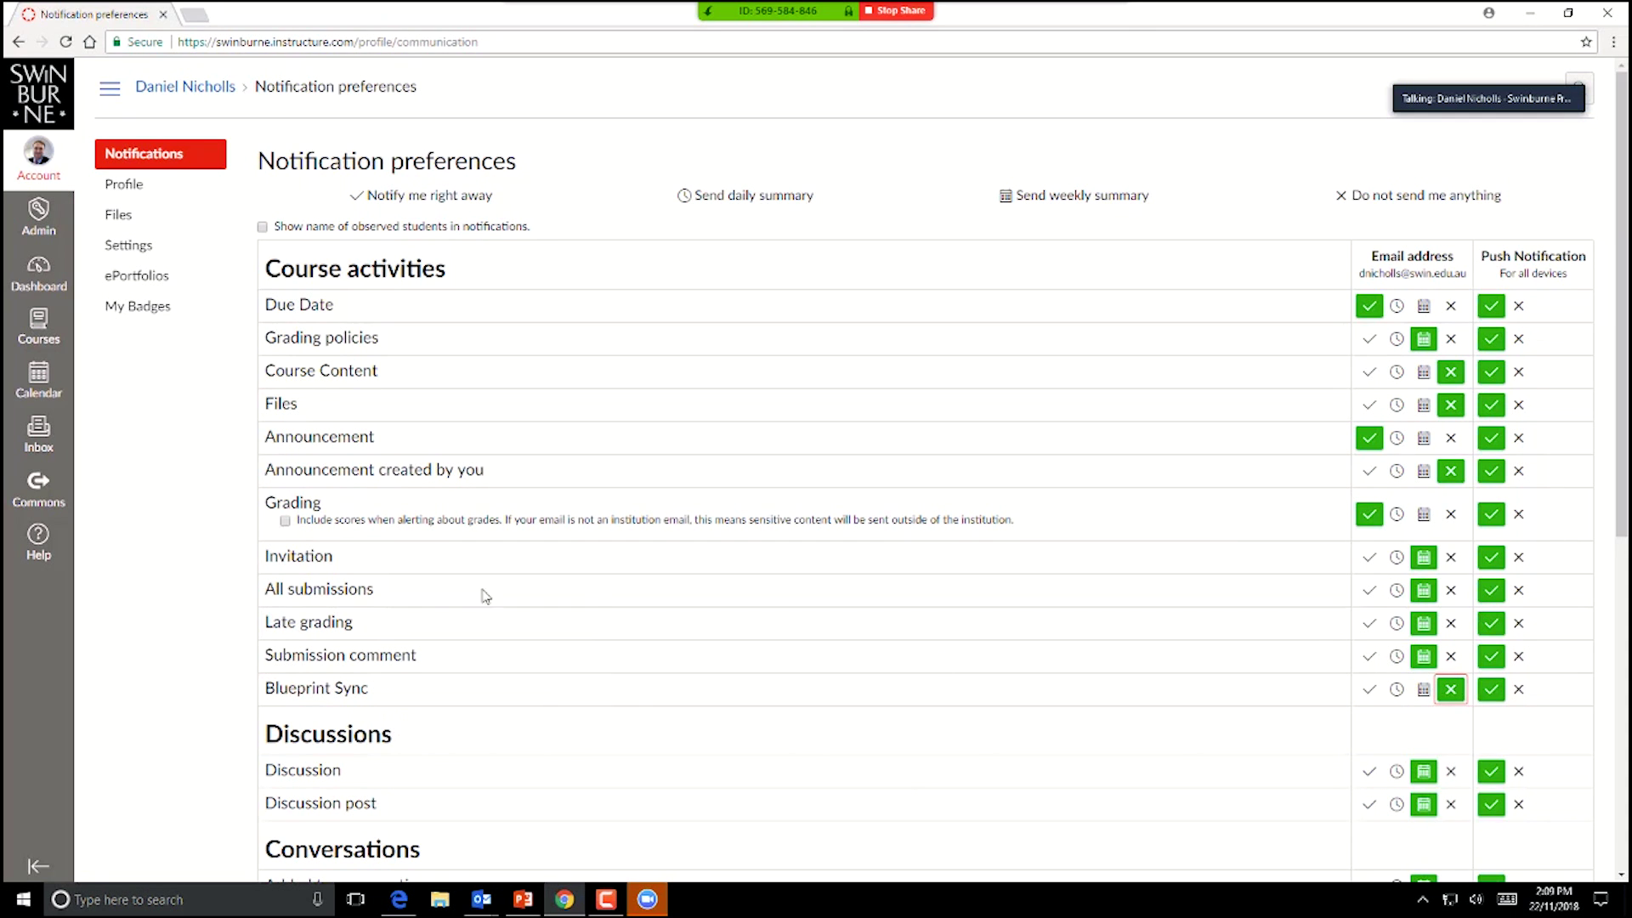
{"action": "scroll", "coordinate": [484, 646], "scroll_direction": "down", "scroll_amount": 7}
{"action": "scroll", "coordinate": [500, 684], "scroll_direction": "up", "scroll_amount": 7}
{"action": "mouse_move", "coordinate": [302, 507]}
{"action": "mouse_move", "coordinate": [323, 307]}
Step: Open and close the Account tray, then go back to the Dashboard of course cards
{"action": "mouse_move", "coordinate": [1489, 99]}
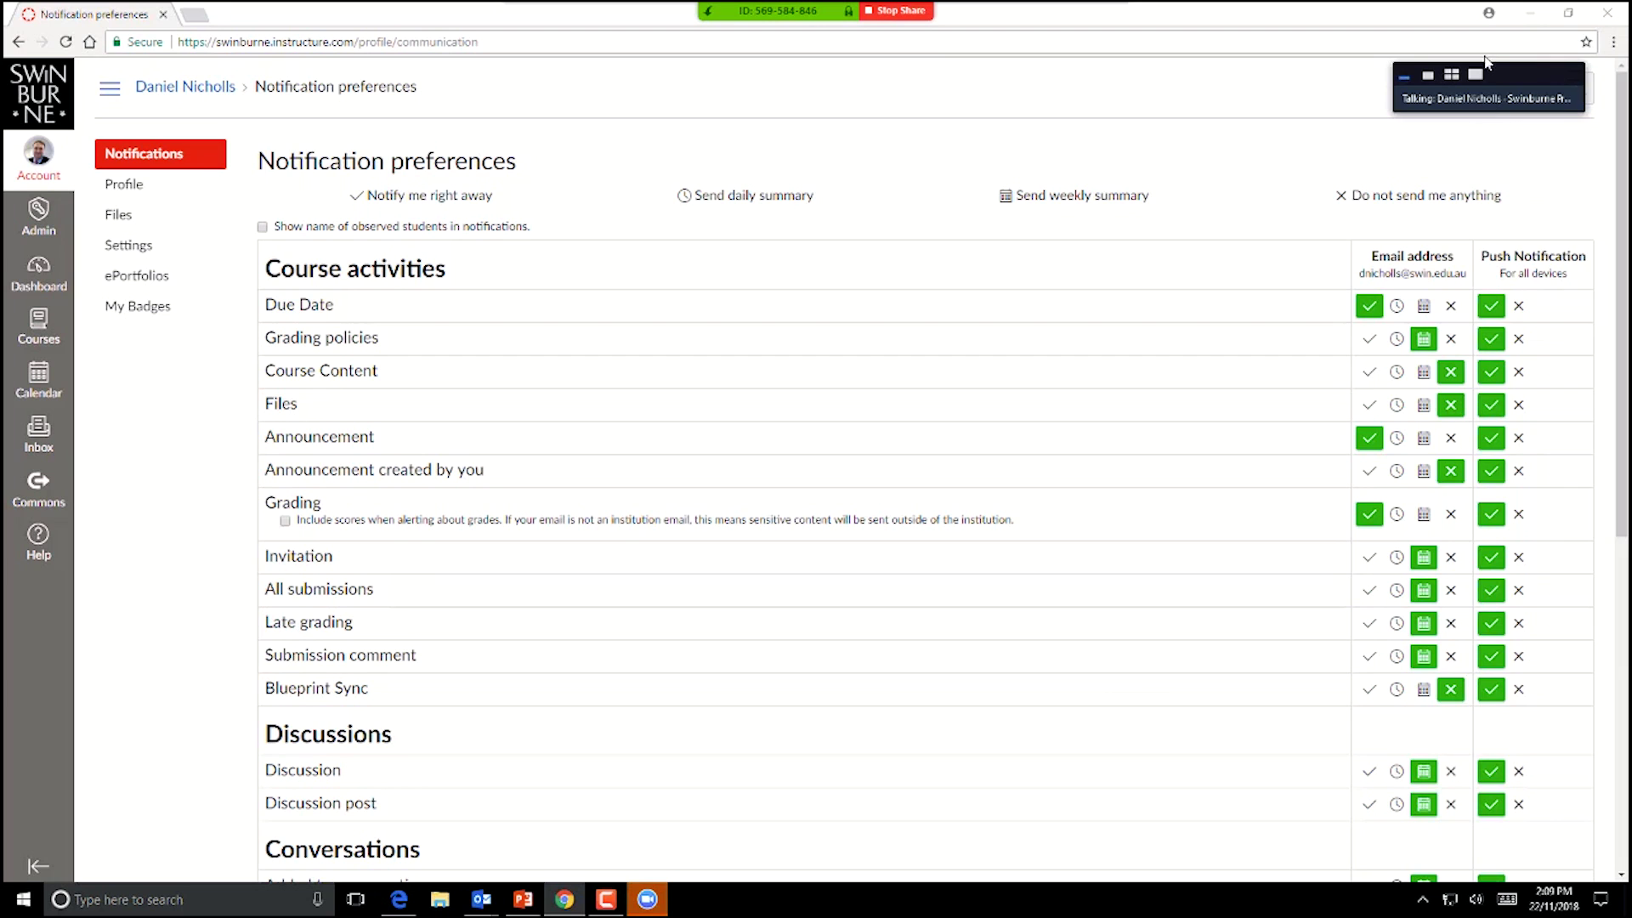
{"action": "left_click", "coordinate": [1451, 74]}
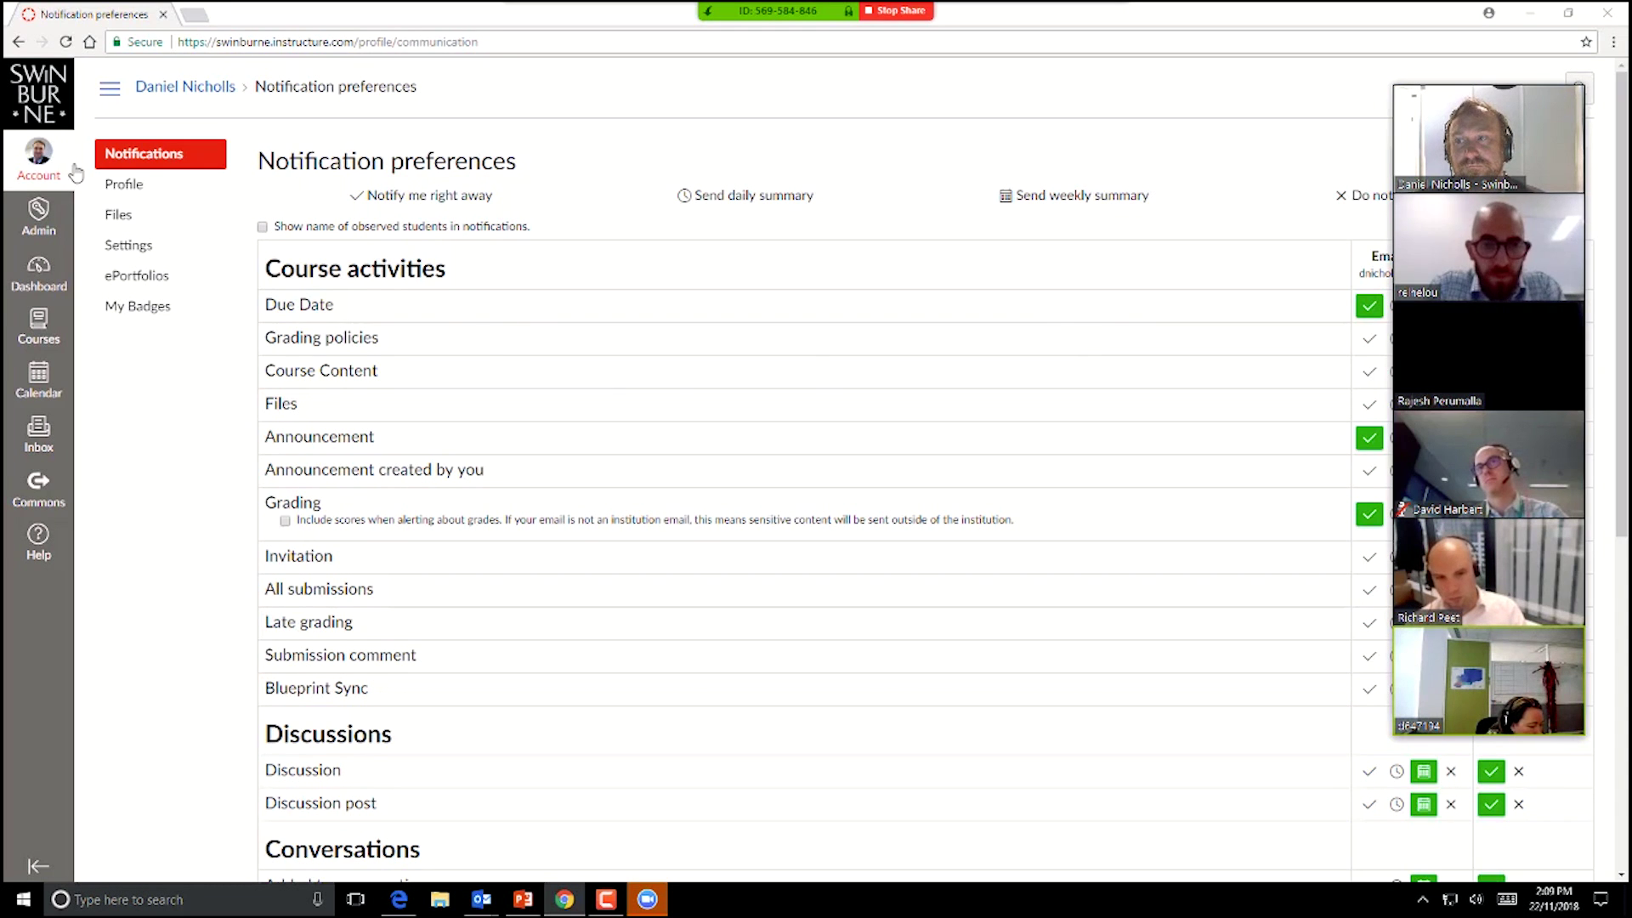
{"action": "left_click", "coordinate": [45, 163]}
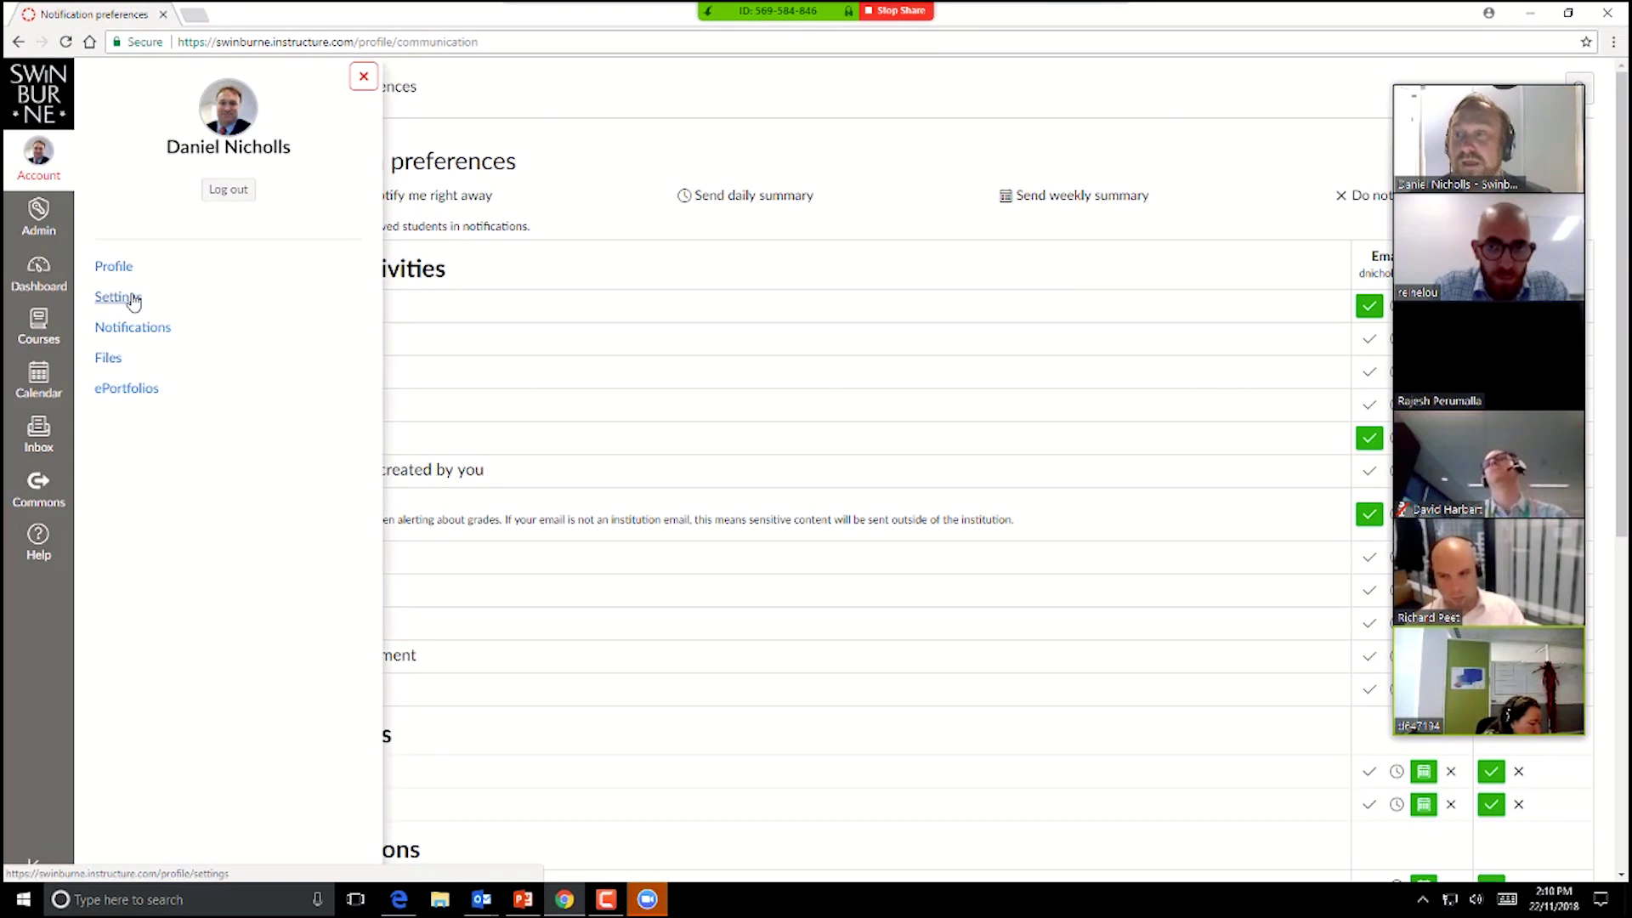
{"action": "left_click", "coordinate": [31, 153]}
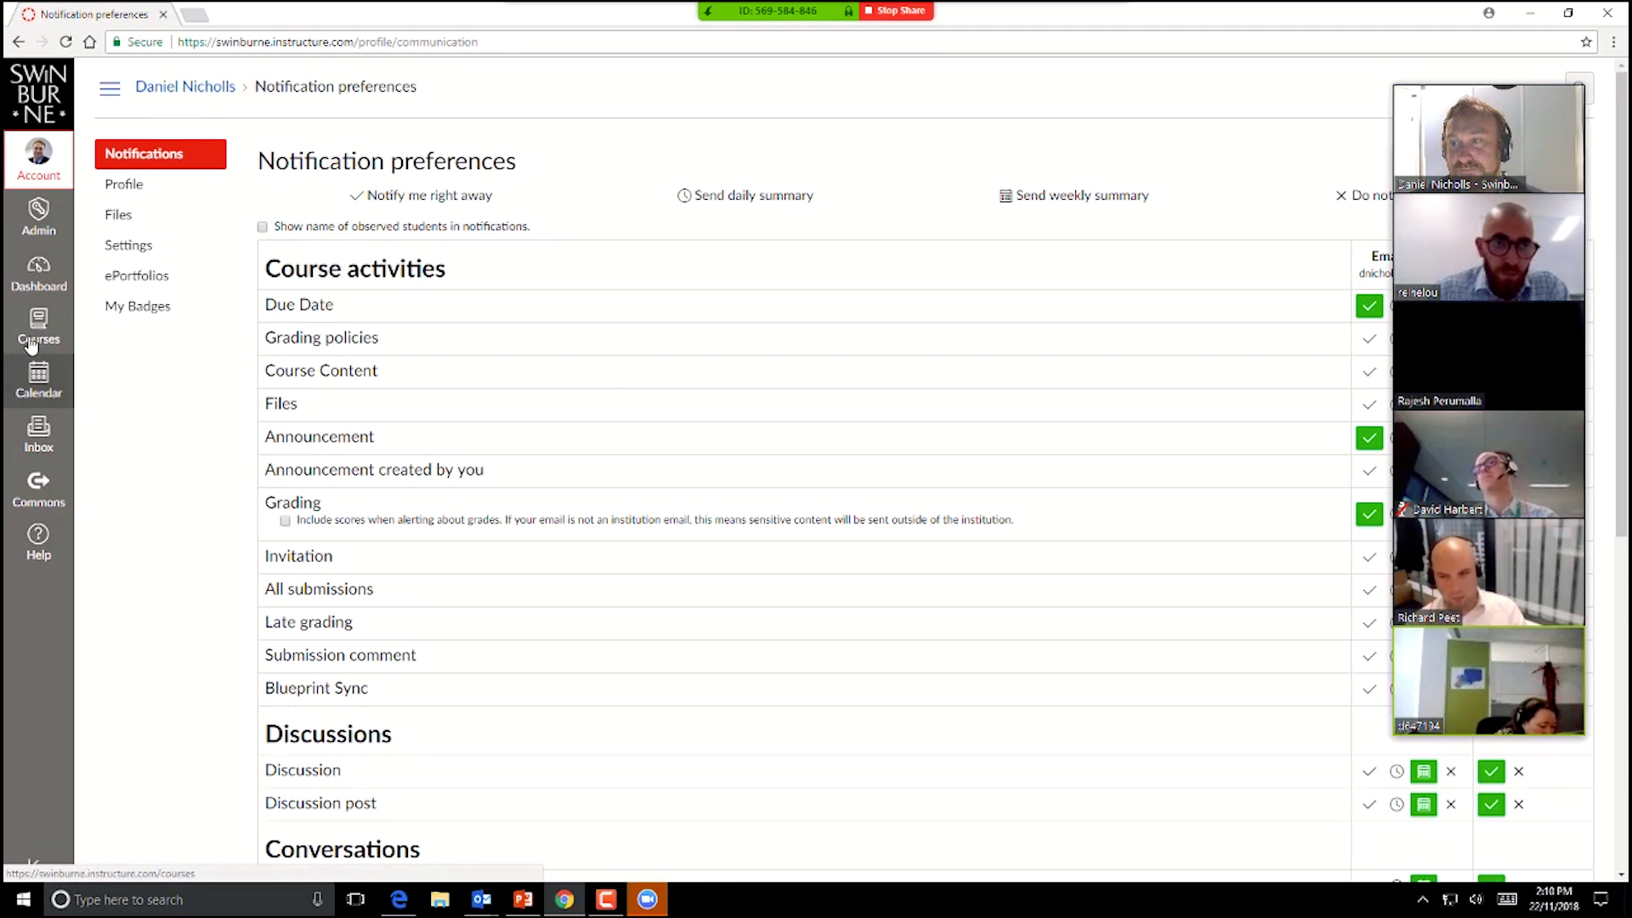
{"action": "left_click", "coordinate": [47, 276]}
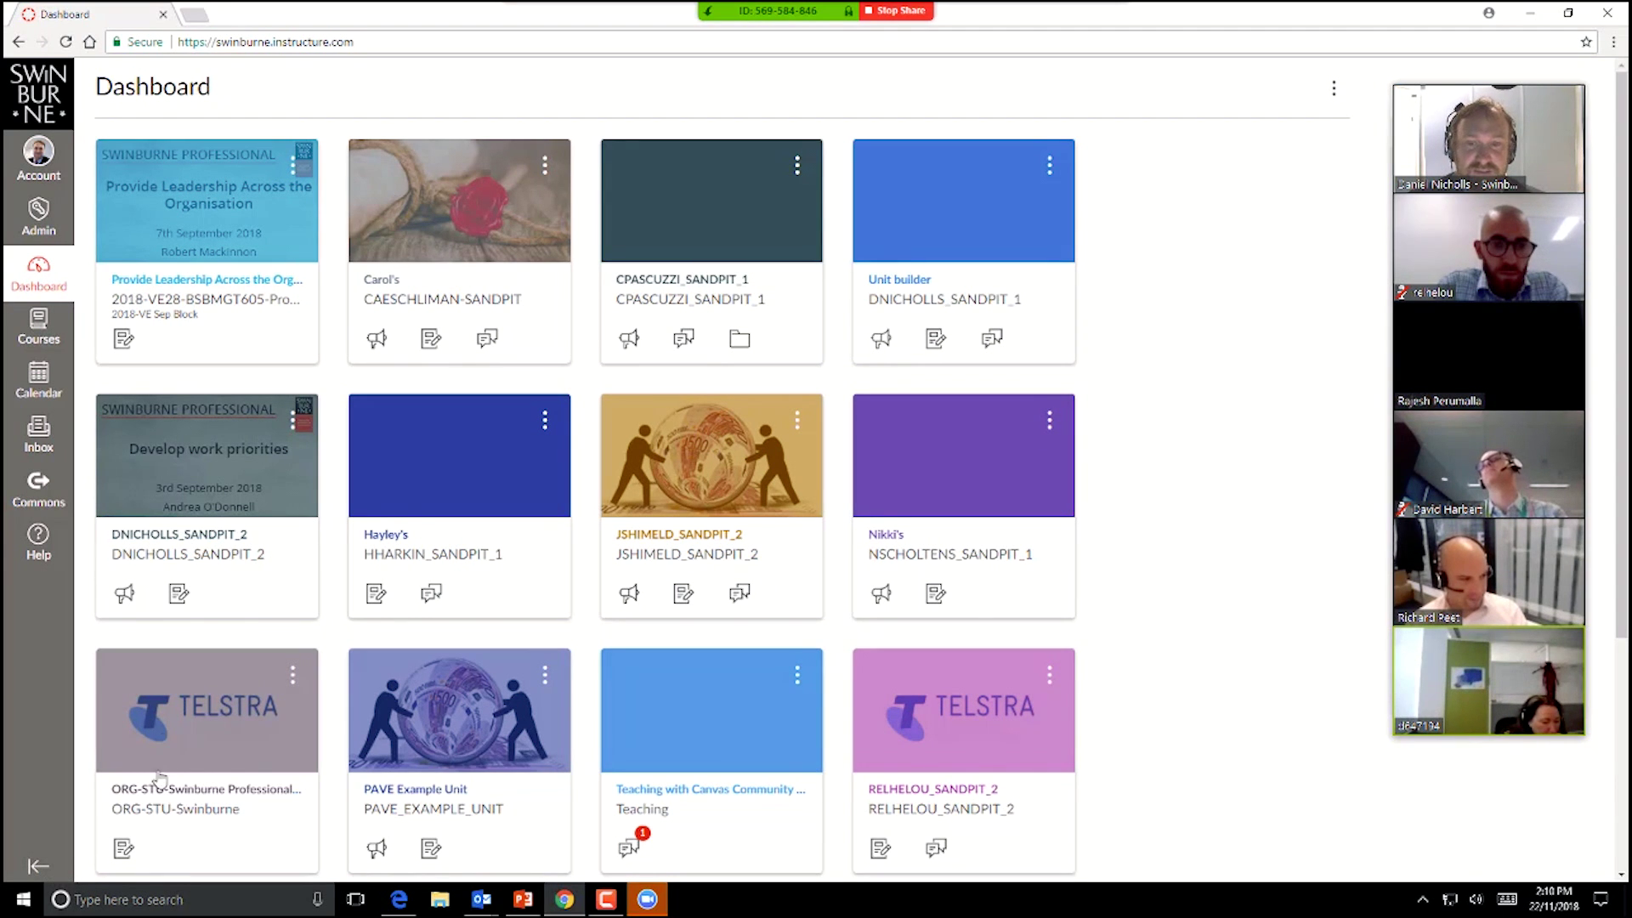
Step: Browse the All Courses list of 2018-VE29 workshops, then reopen the Courses flyout of favourites
{"action": "left_click", "coordinate": [24, 320]}
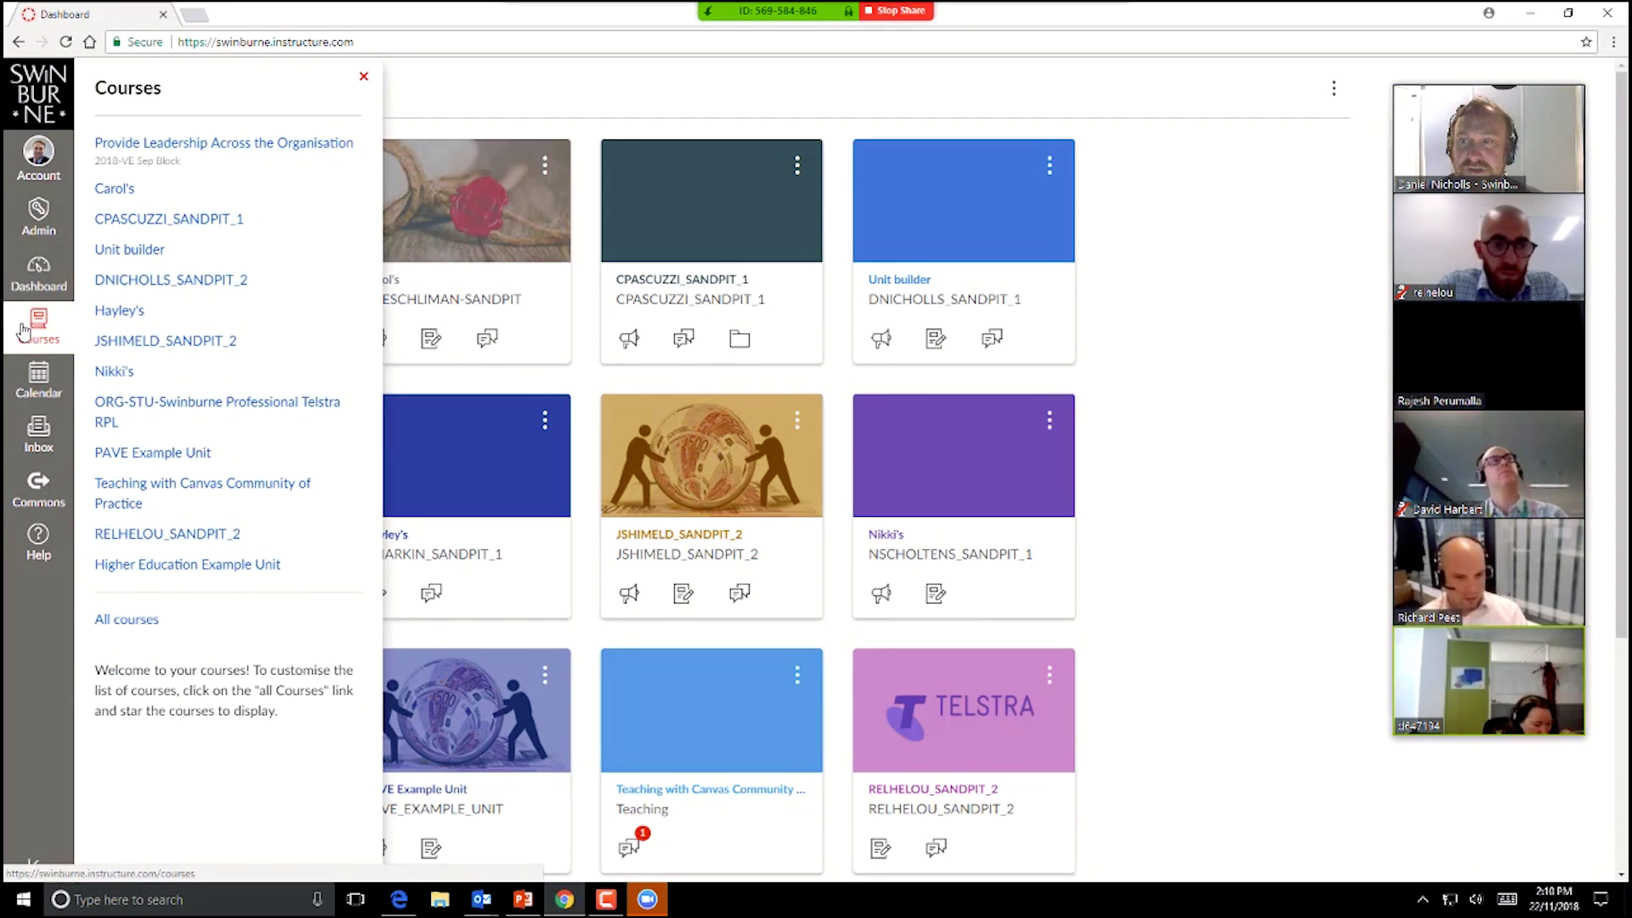
{"action": "left_click", "coordinate": [135, 625]}
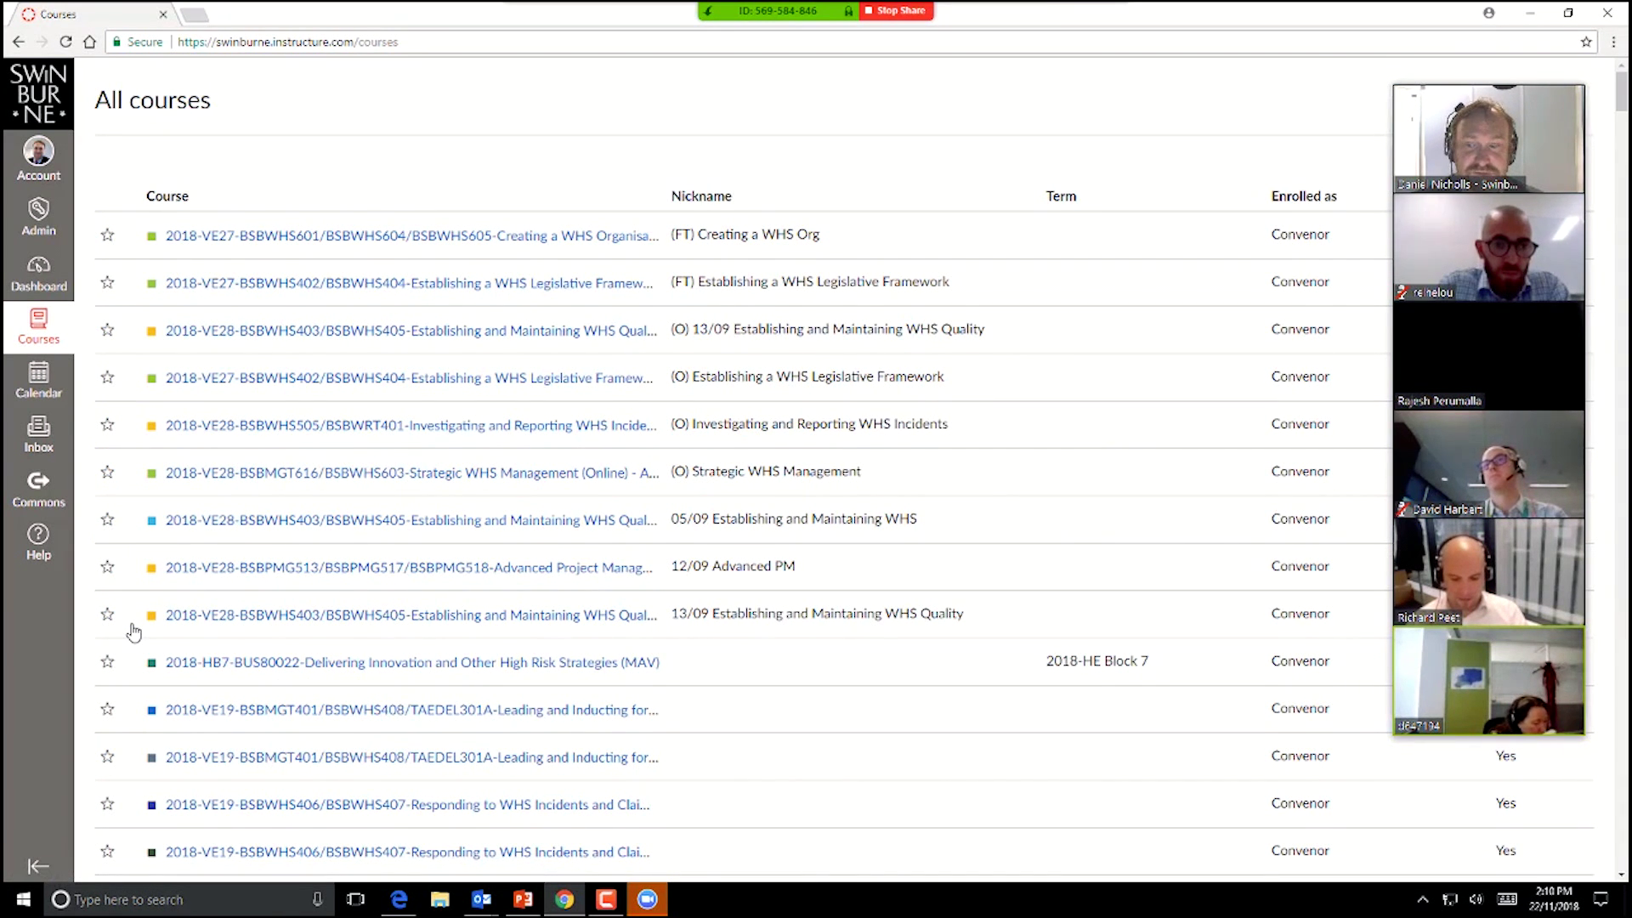
{"action": "scroll", "coordinate": [219, 676], "scroll_direction": "down", "scroll_amount": 15}
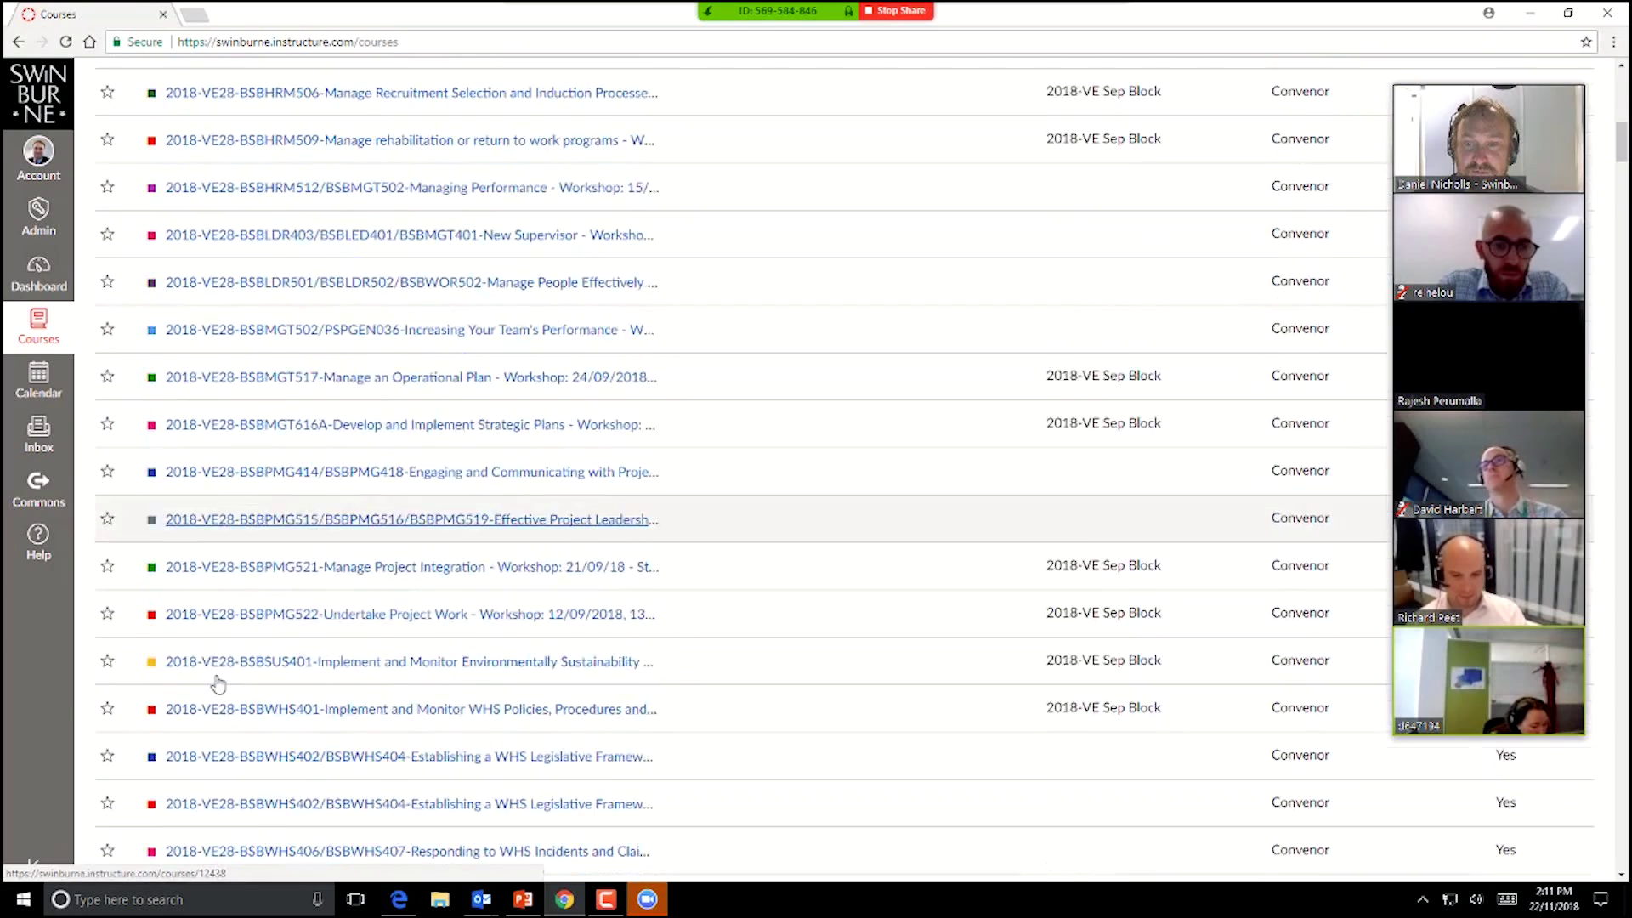
{"action": "scroll", "coordinate": [219, 680], "scroll_direction": "down", "scroll_amount": 8}
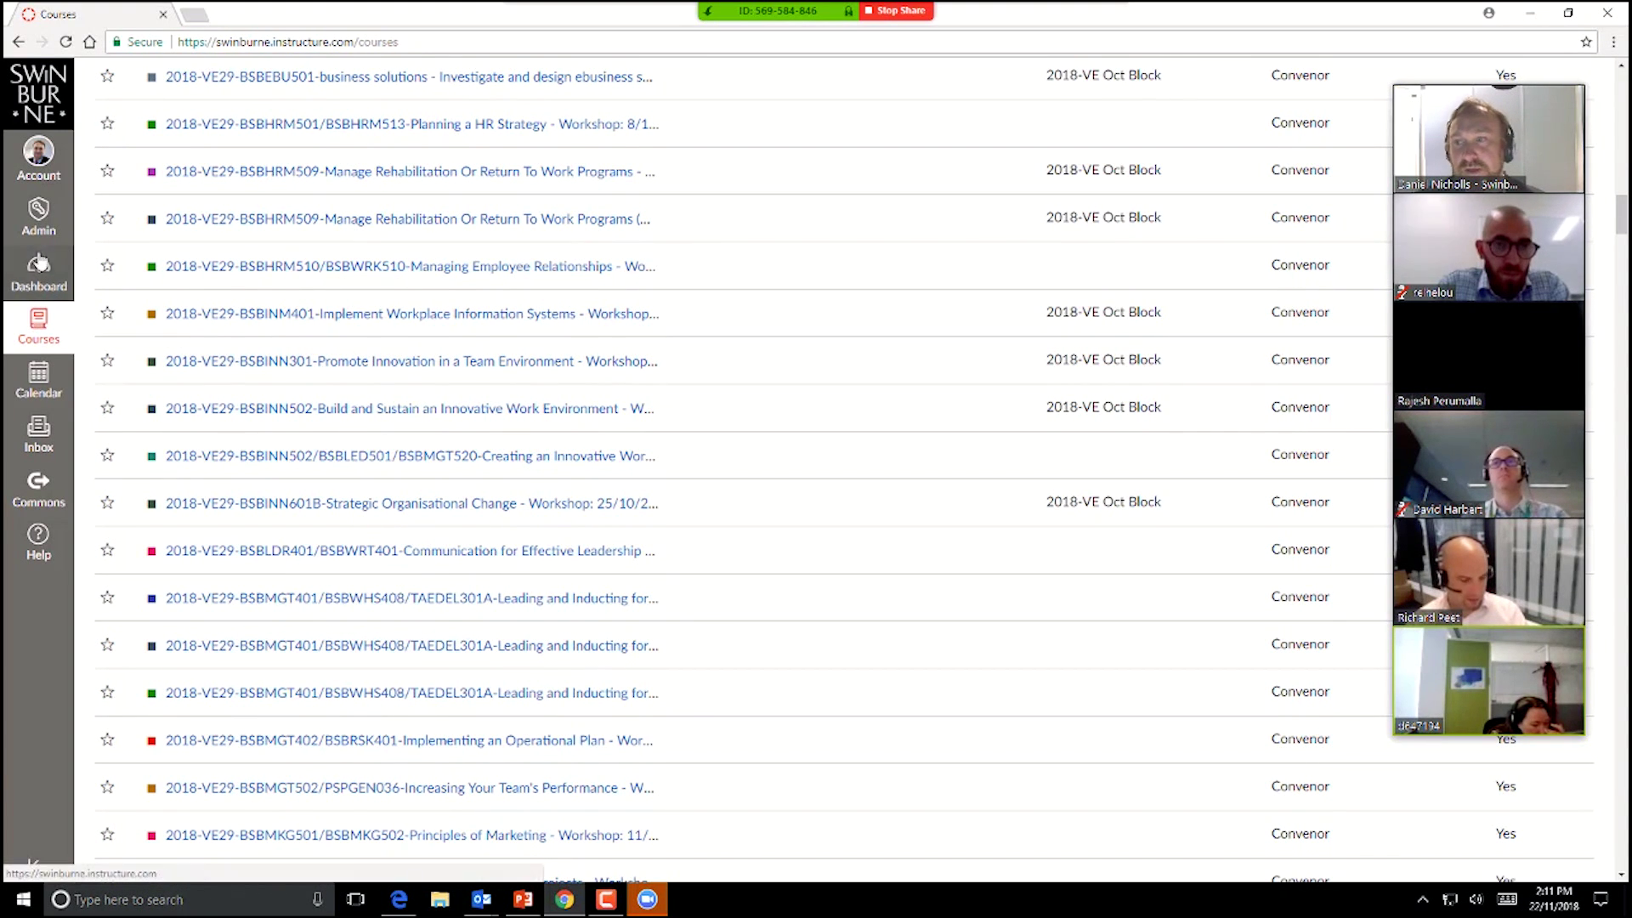
{"action": "left_click", "coordinate": [45, 336]}
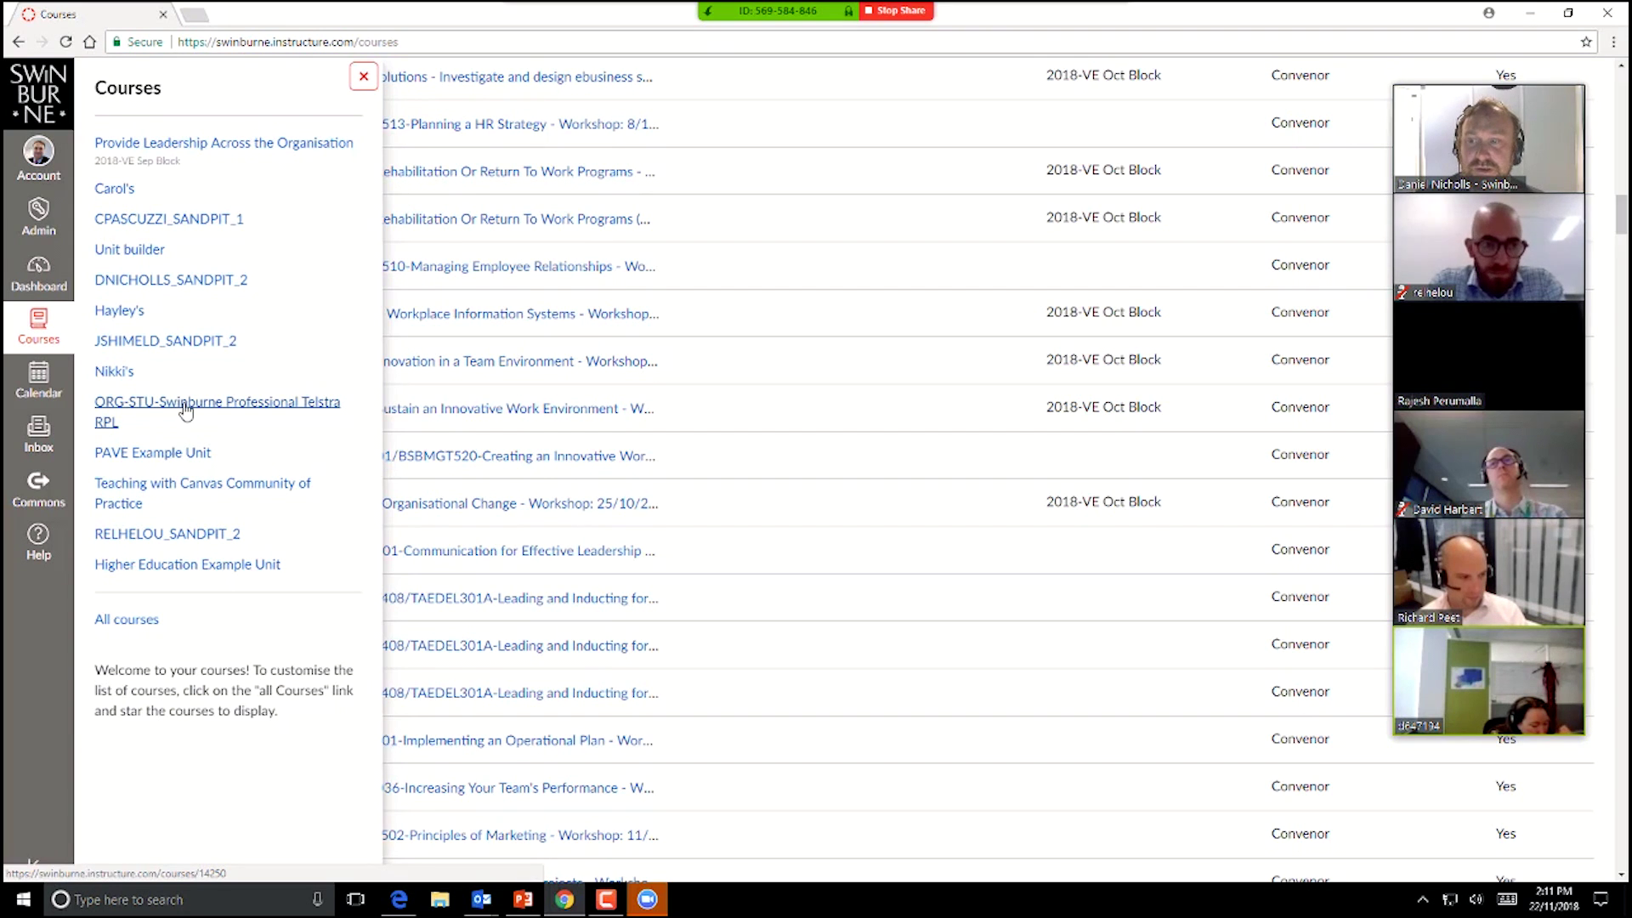
{"action": "left_click", "coordinate": [187, 412]}
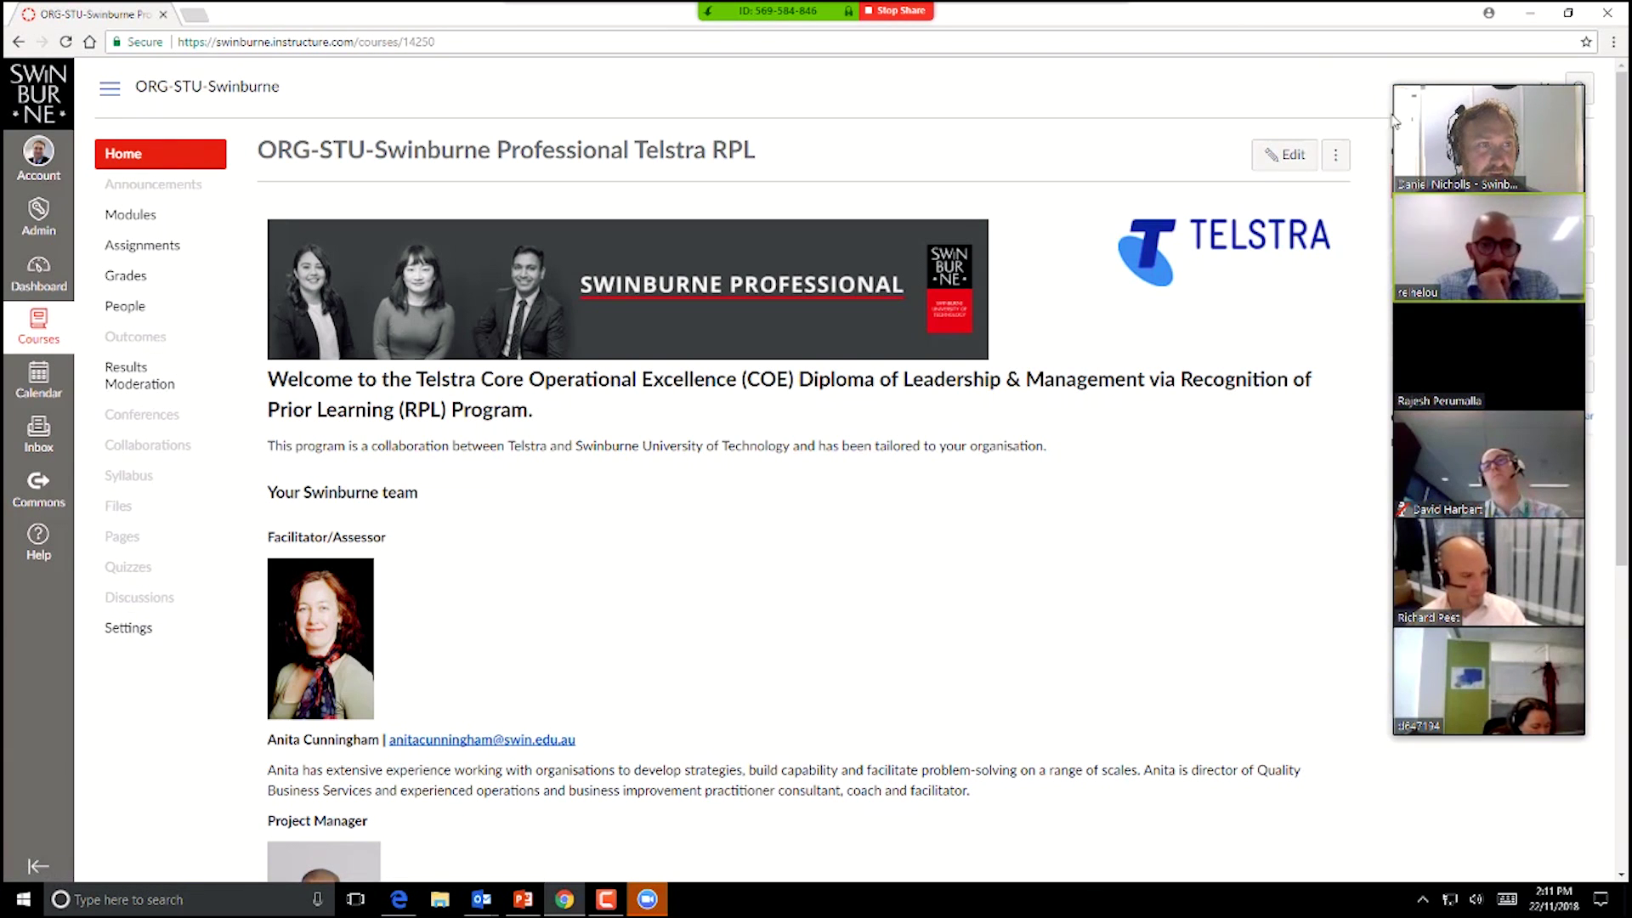
{"action": "left_click_drag", "start_coordinate": [1395, 122], "coordinate": [1524, 605]}
{"action": "left_click", "coordinate": [1478, 376]}
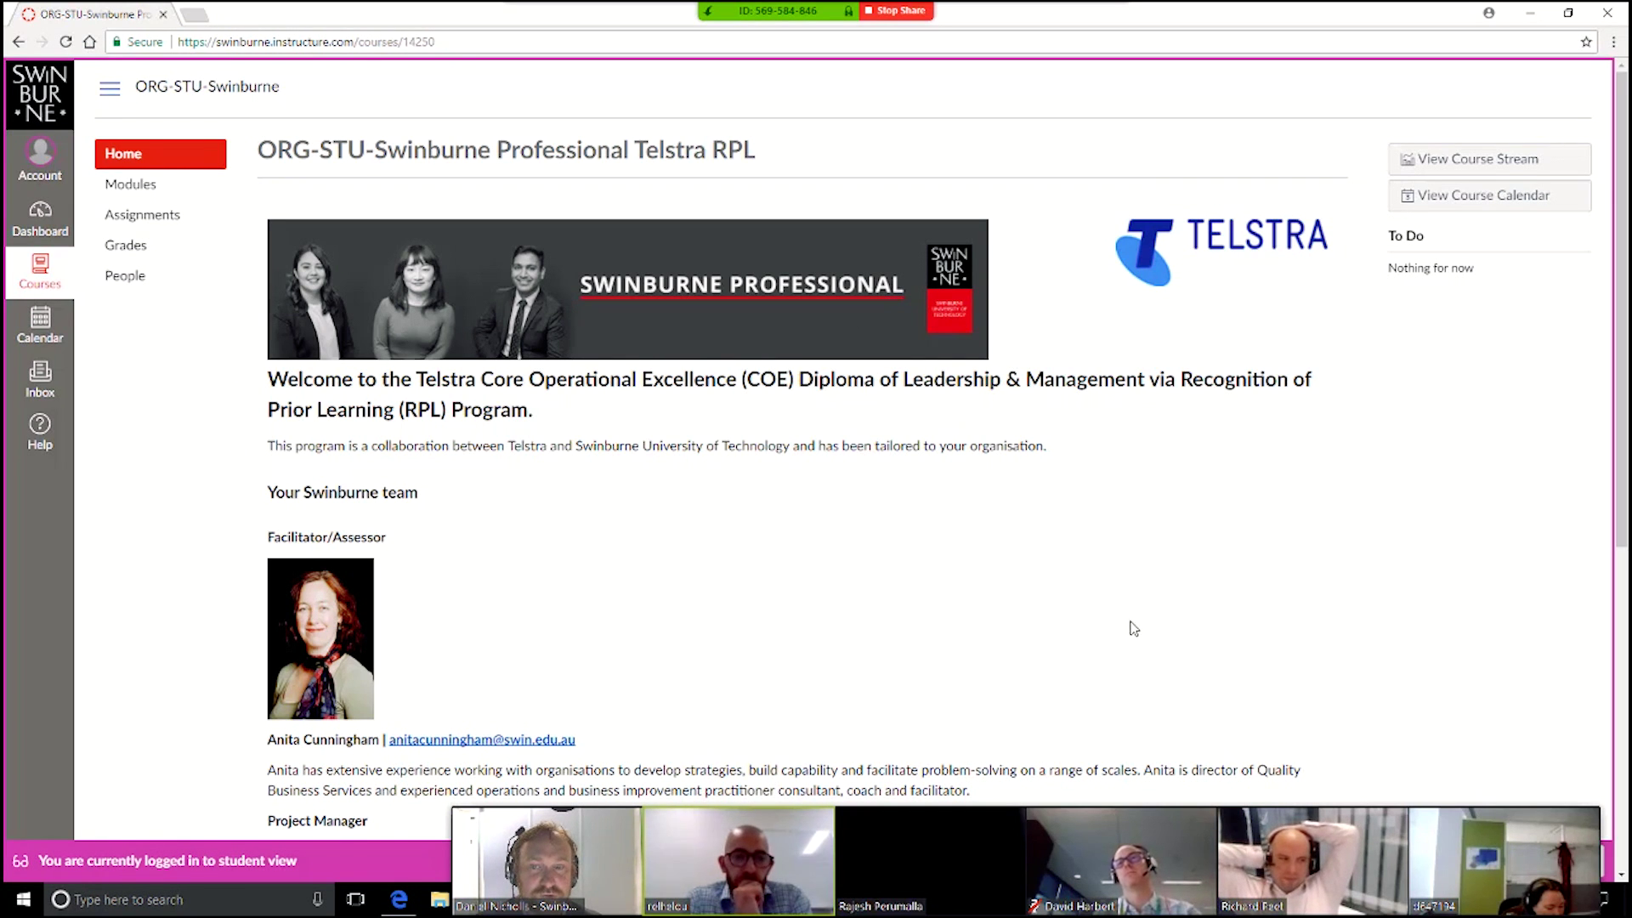
{"action": "scroll", "coordinate": [348, 400], "scroll_direction": "down", "scroll_amount": 4}
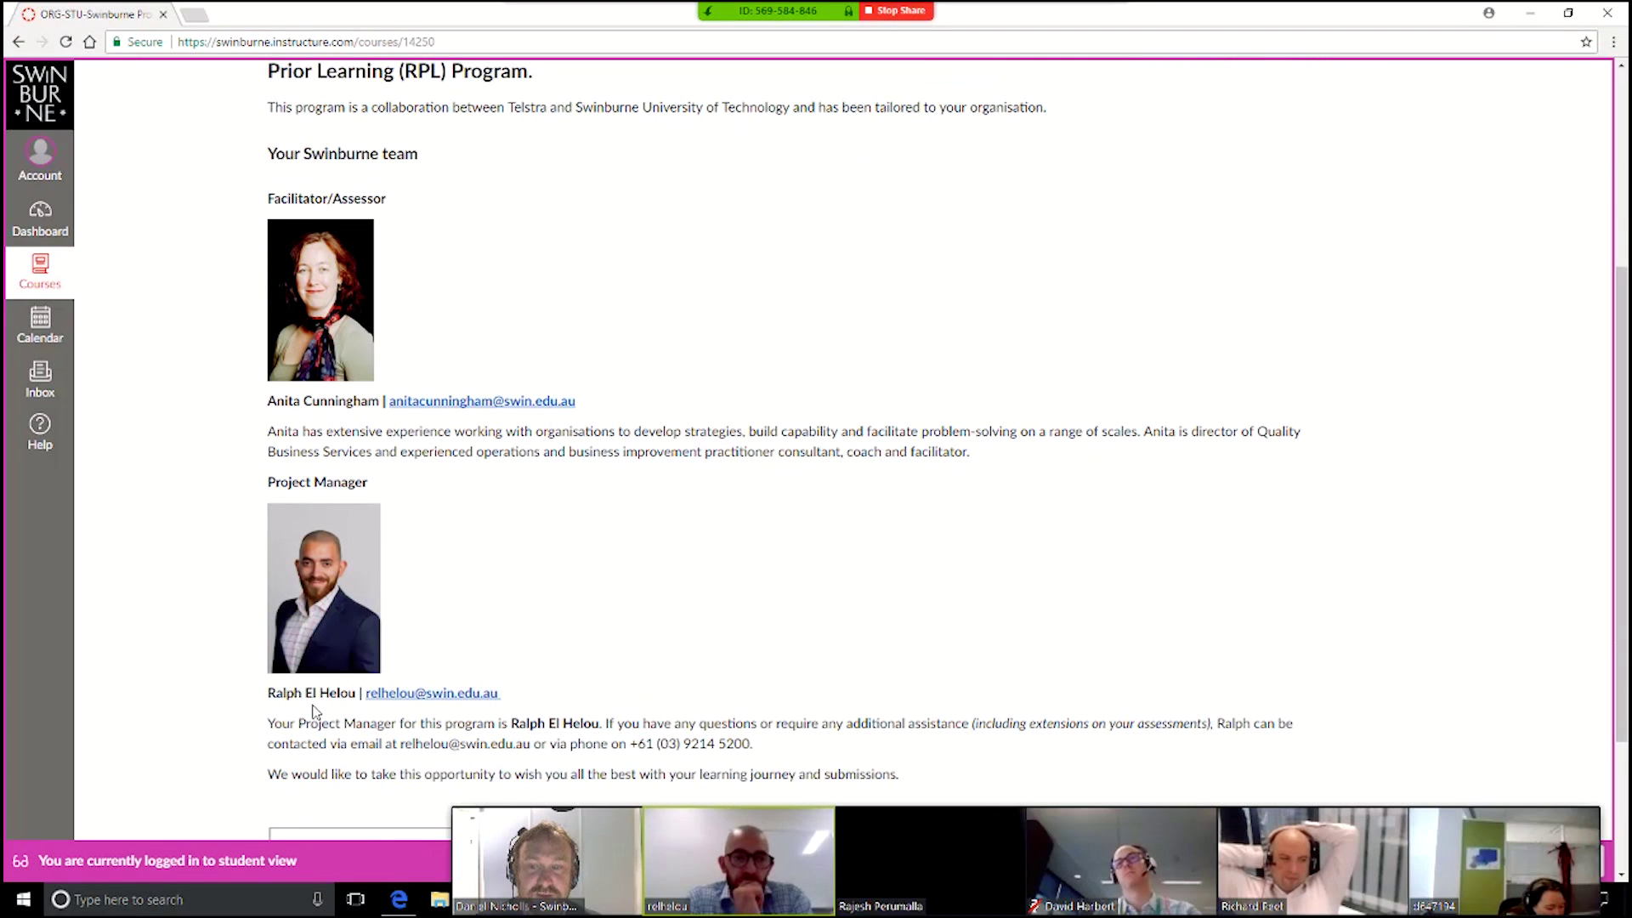
{"action": "scroll", "coordinate": [1037, 664], "scroll_direction": "down", "scroll_amount": 3}
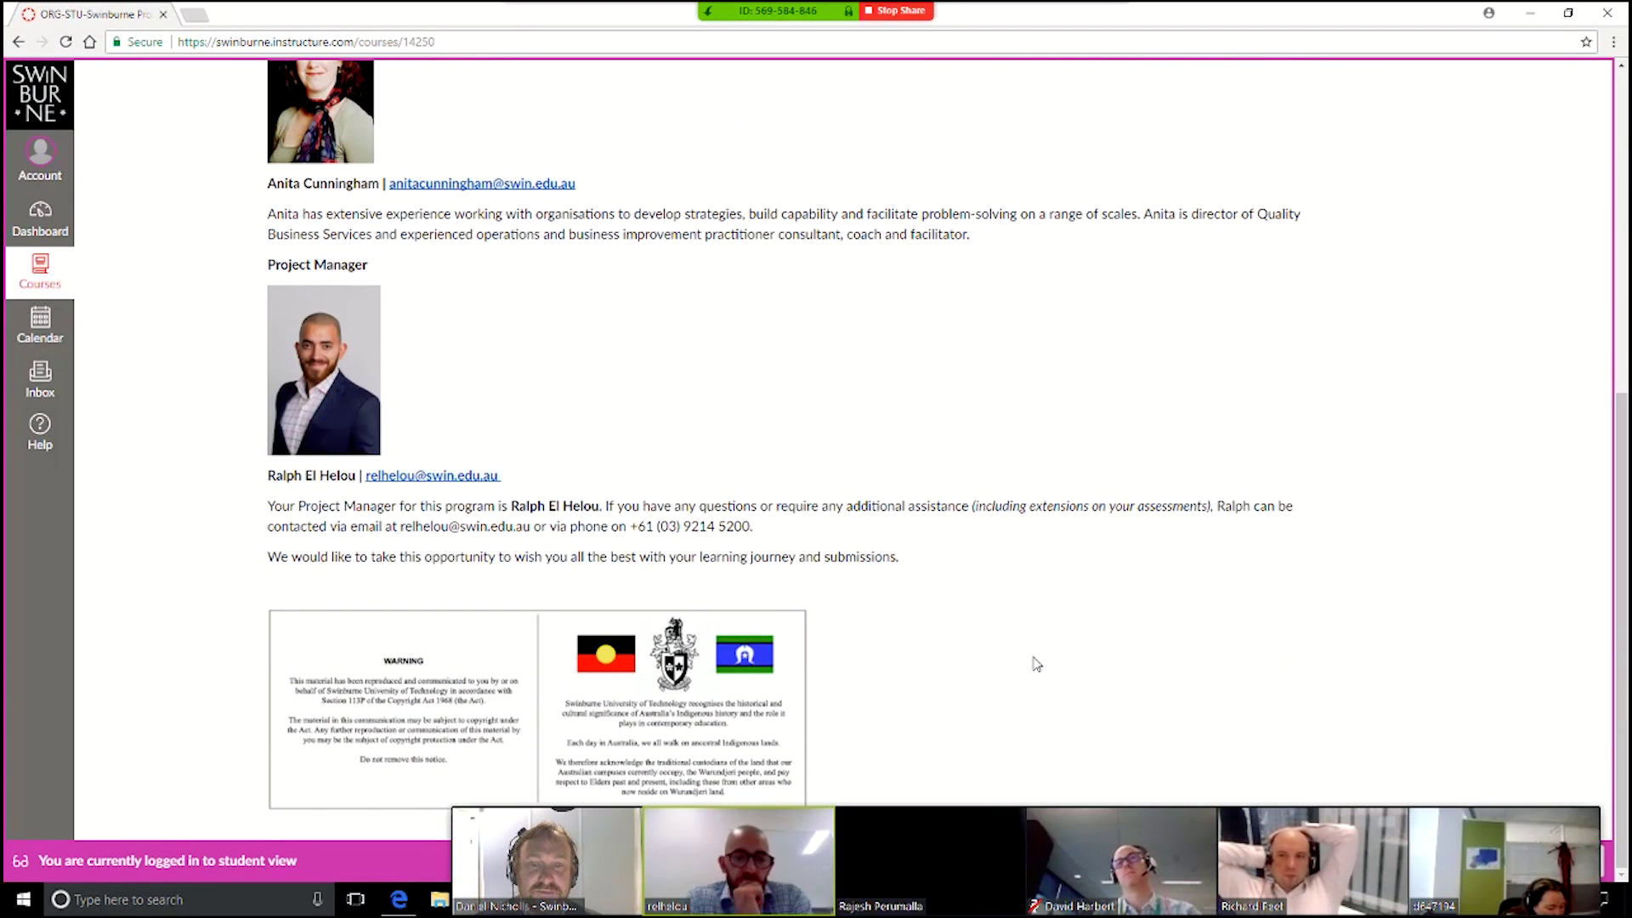
{"action": "scroll", "coordinate": [1037, 664], "scroll_direction": "up", "scroll_amount": 6}
{"action": "scroll", "coordinate": [1037, 664], "scroll_direction": "up", "scroll_amount": 1}
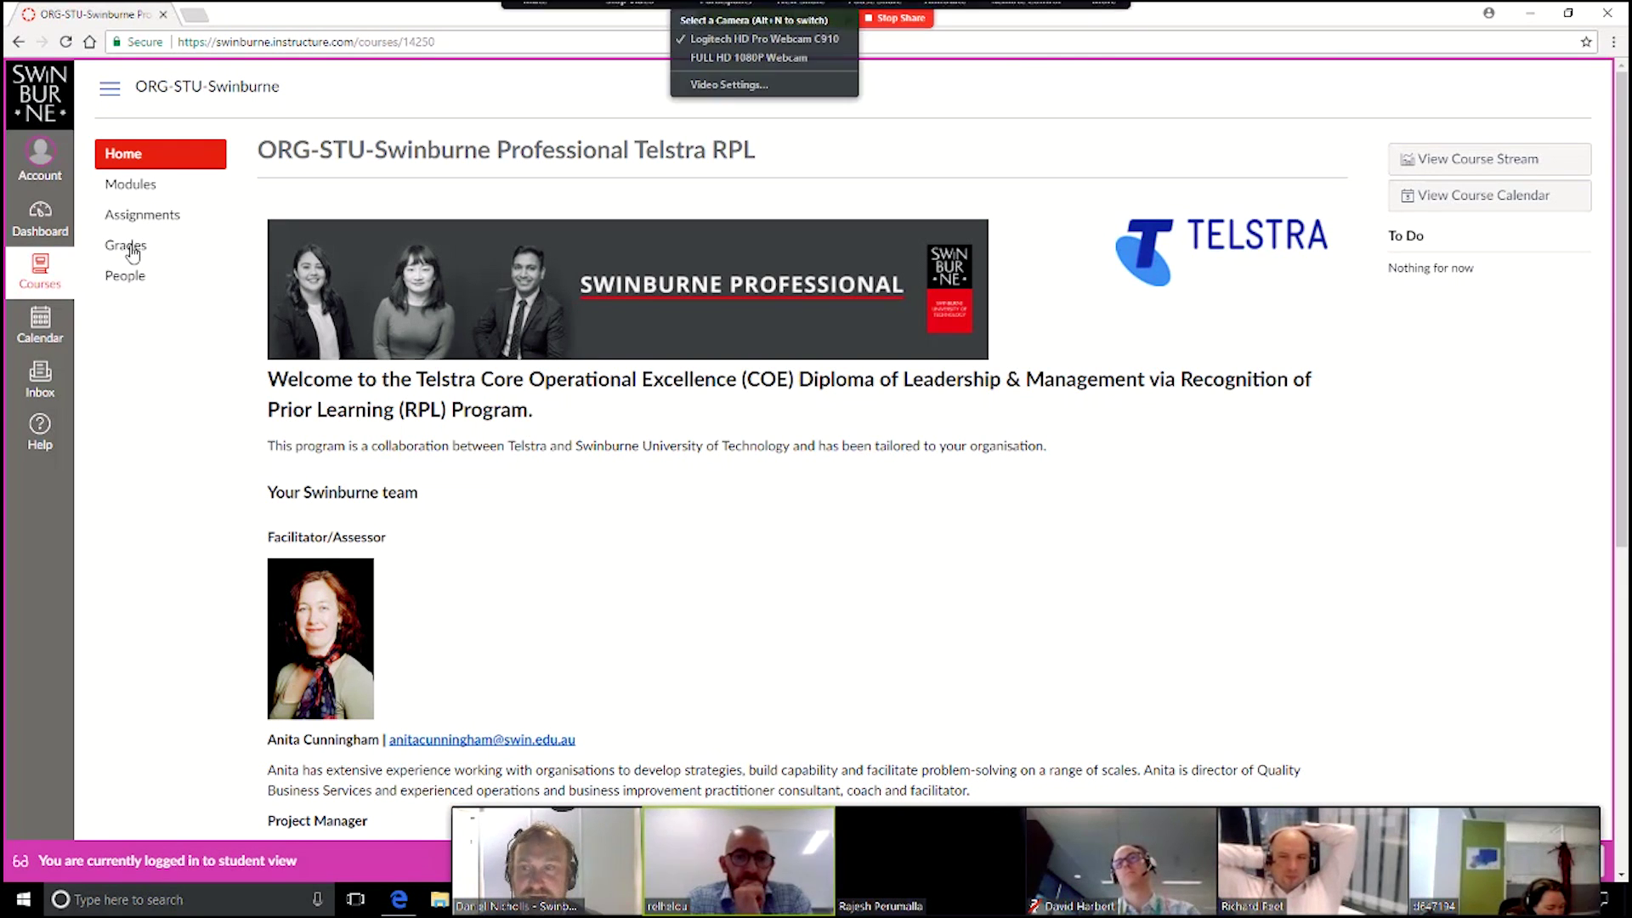
{"action": "left_click", "coordinate": [124, 188]}
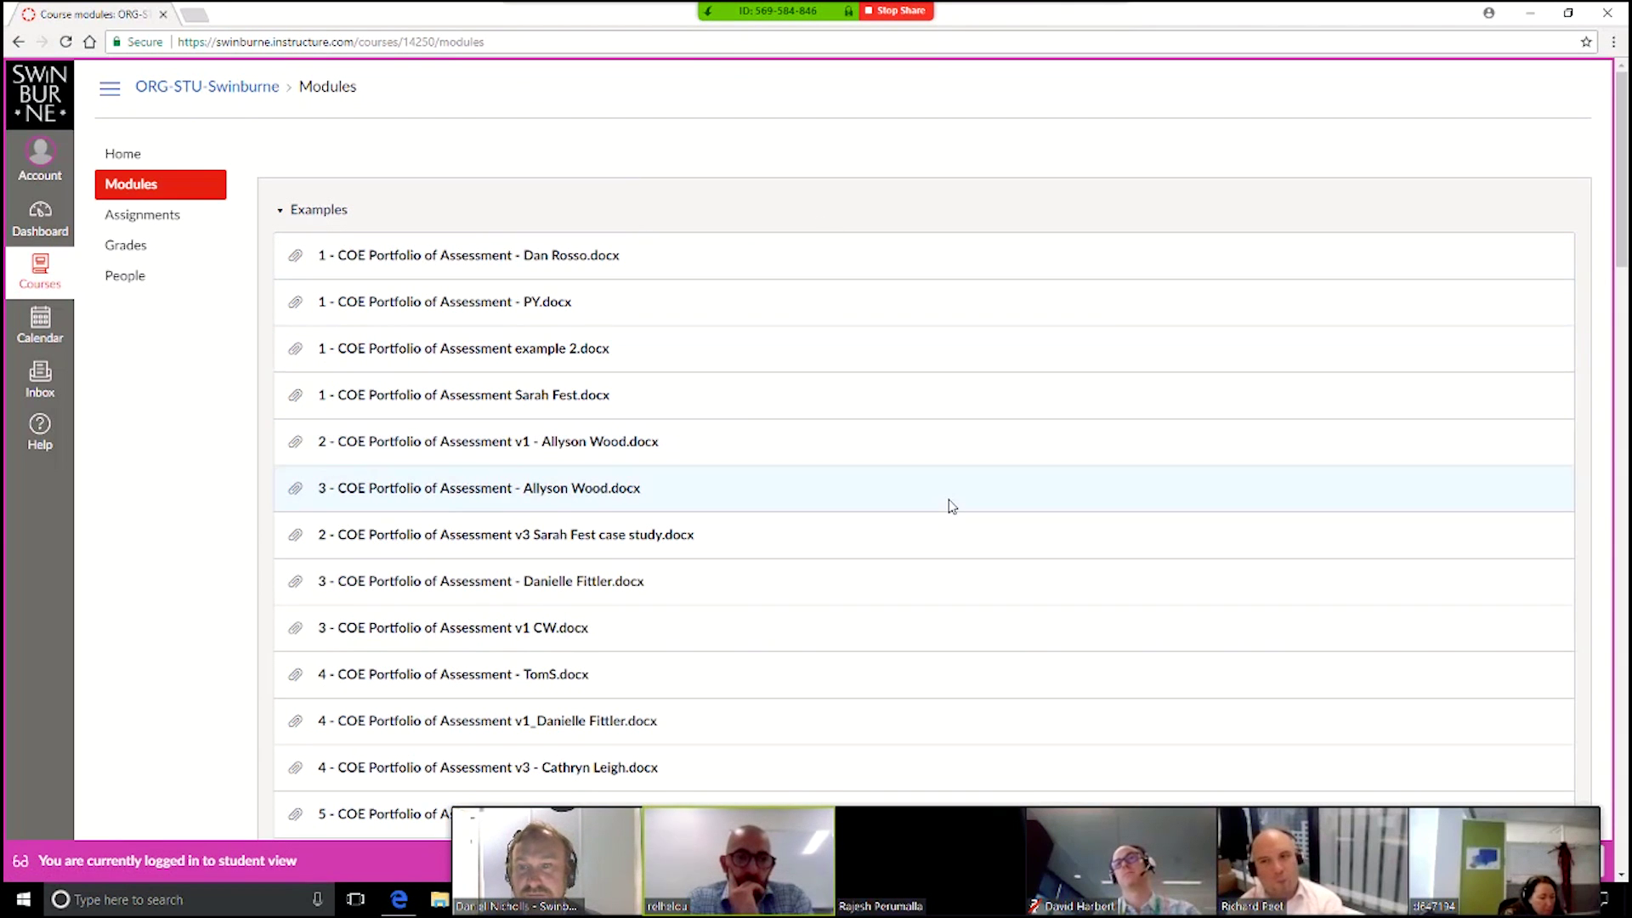
Step: Scroll down through the Examples, Readings and Workshop modules and back to the top
{"action": "scroll", "coordinate": [748, 539], "scroll_direction": "down", "scroll_amount": 10}
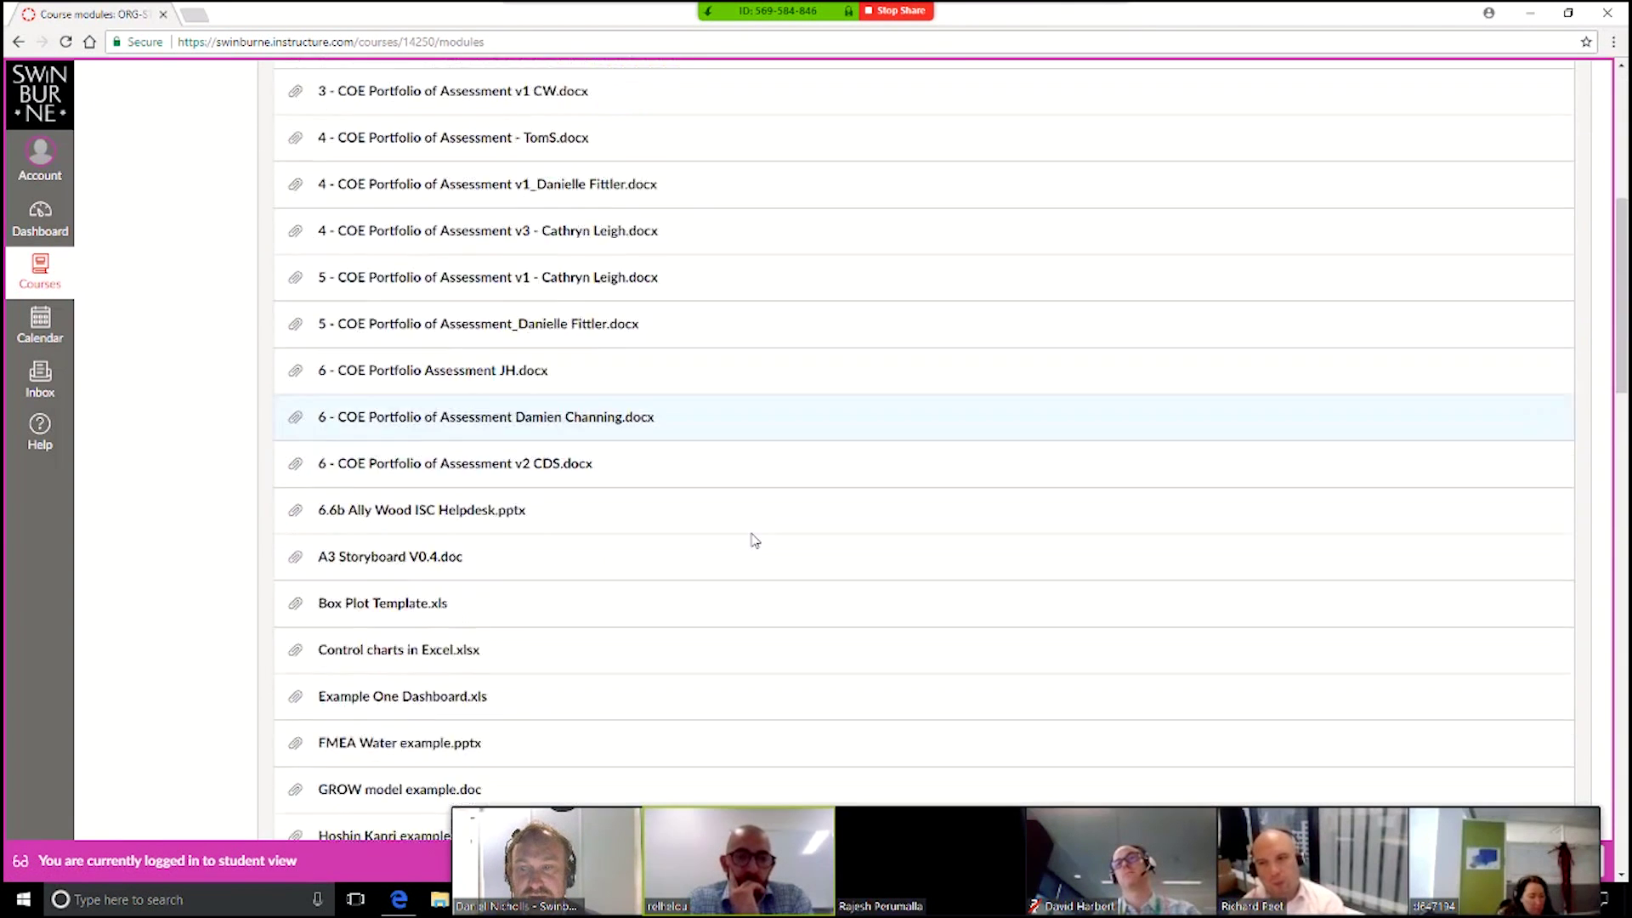
{"action": "scroll", "coordinate": [751, 539], "scroll_direction": "down", "scroll_amount": 13}
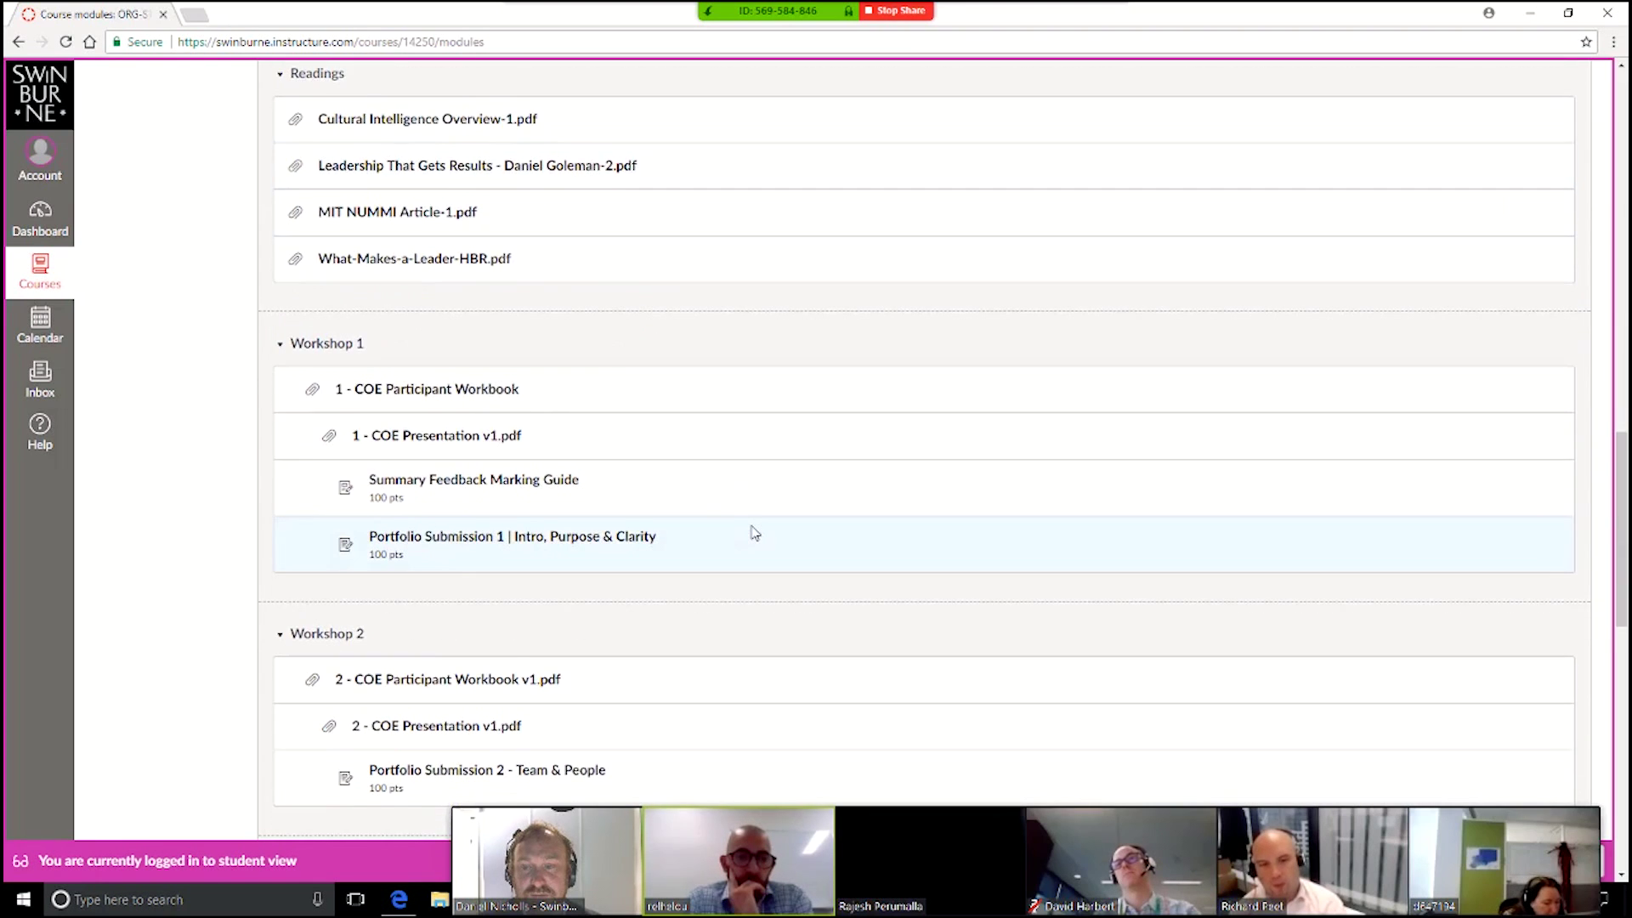
{"action": "scroll", "coordinate": [755, 533], "scroll_direction": "up", "scroll_amount": 3}
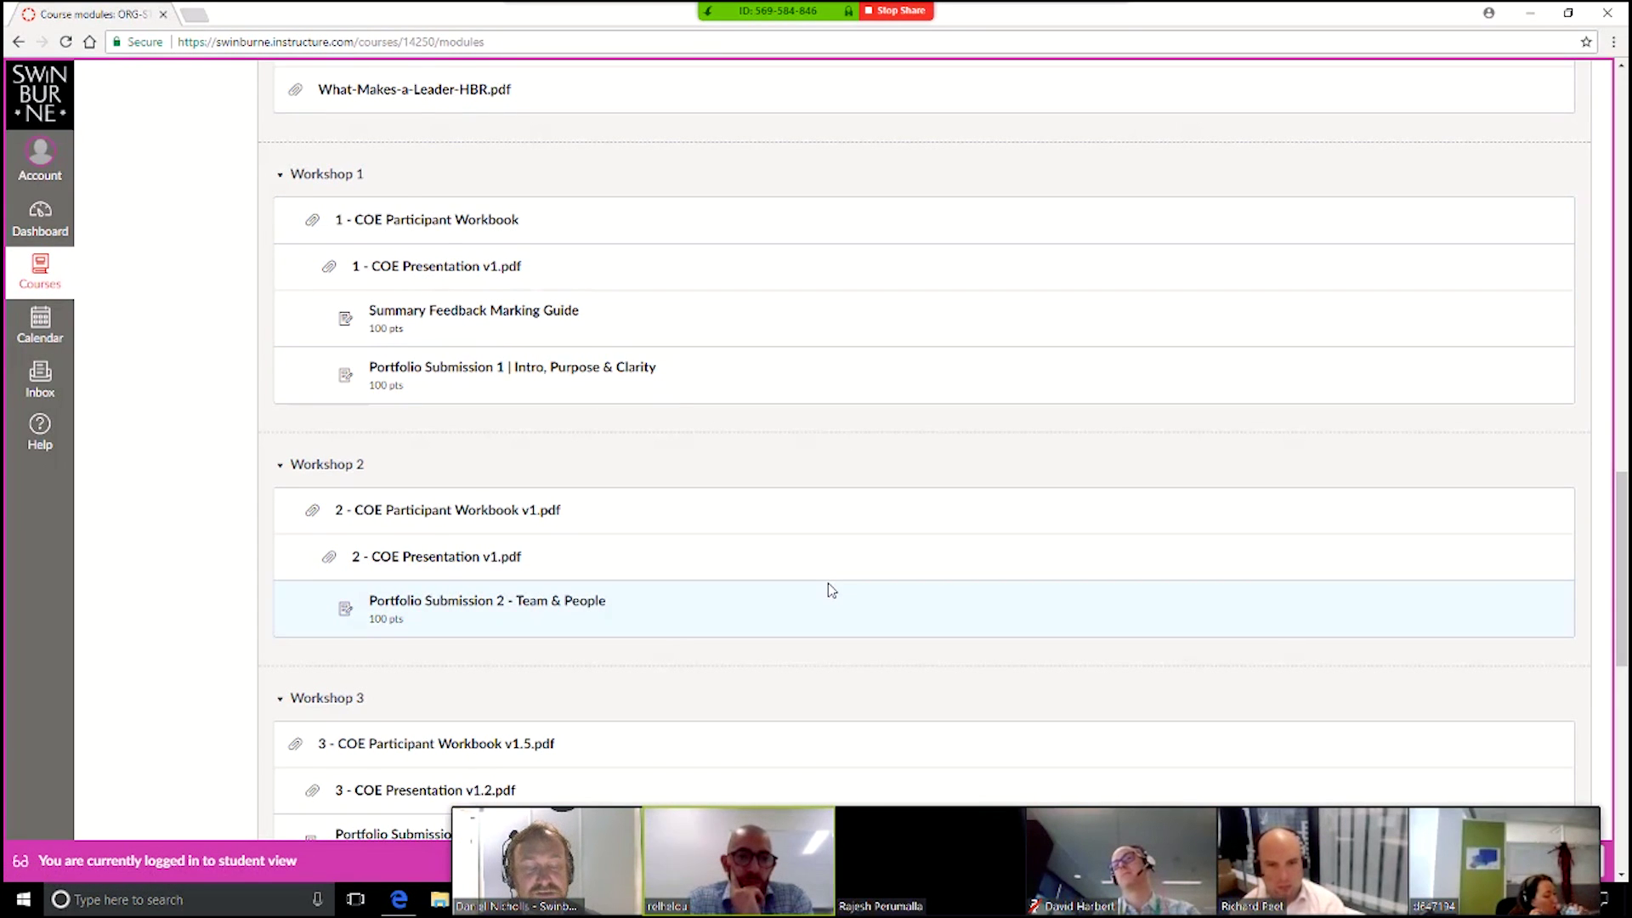
{"action": "scroll", "coordinate": [832, 590], "scroll_direction": "up", "scroll_amount": 20}
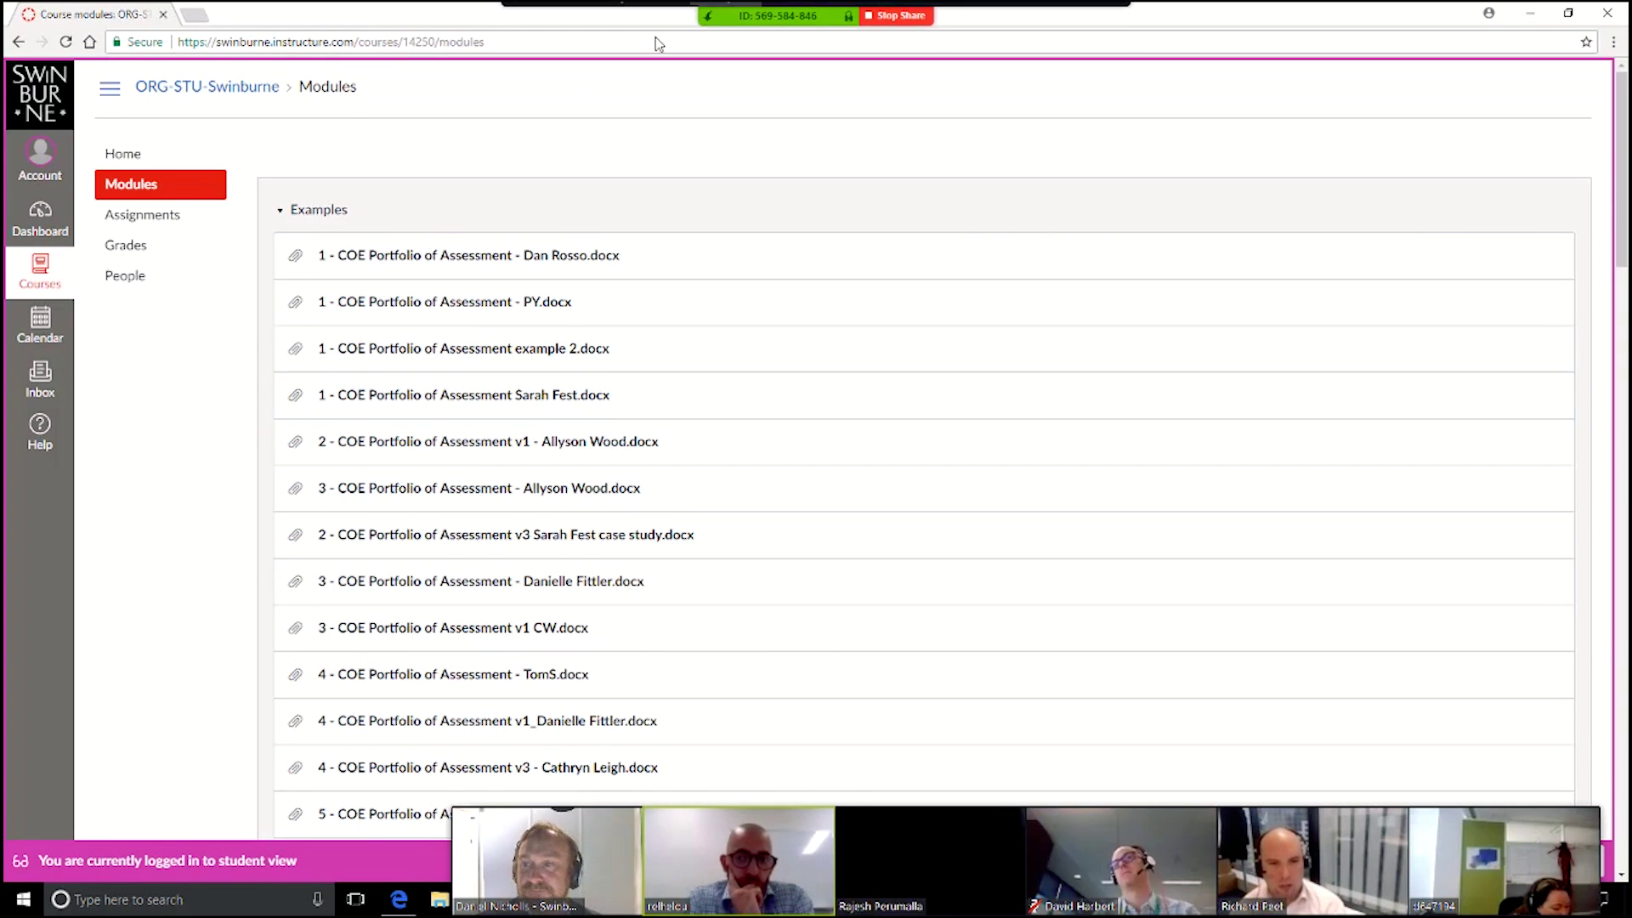
Step: From Assignments, open Portfolio Submission 1 and highlight its 6 December 2018 due date
{"action": "left_click", "coordinate": [149, 220]}
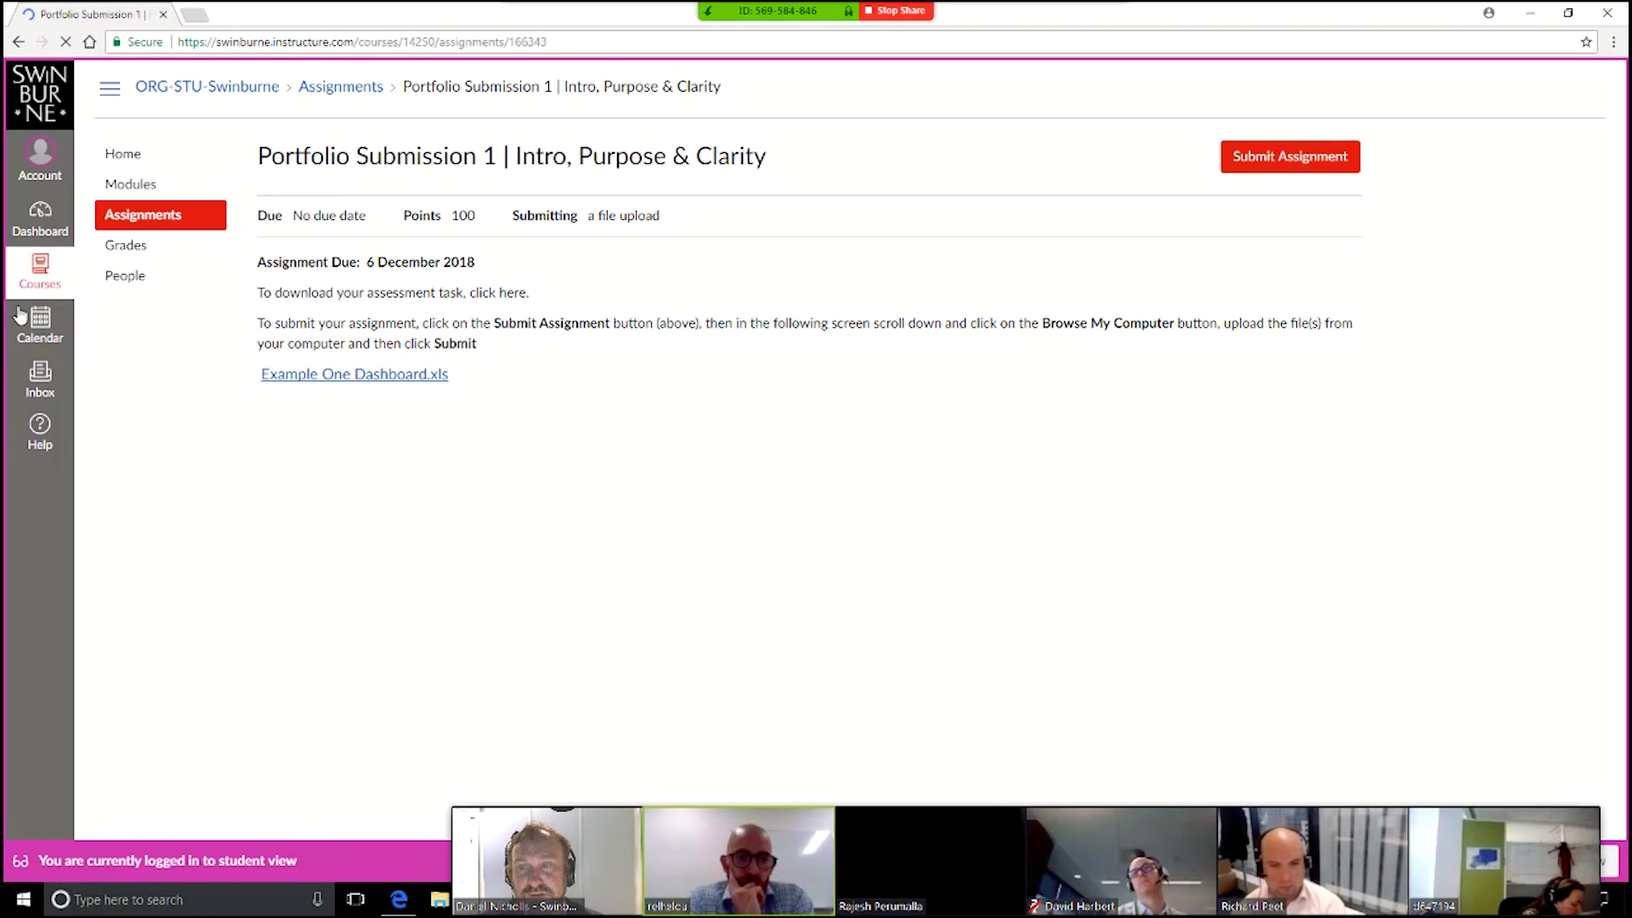
{"action": "left_click_drag", "start_coordinate": [476, 261], "coordinate": [367, 262]}
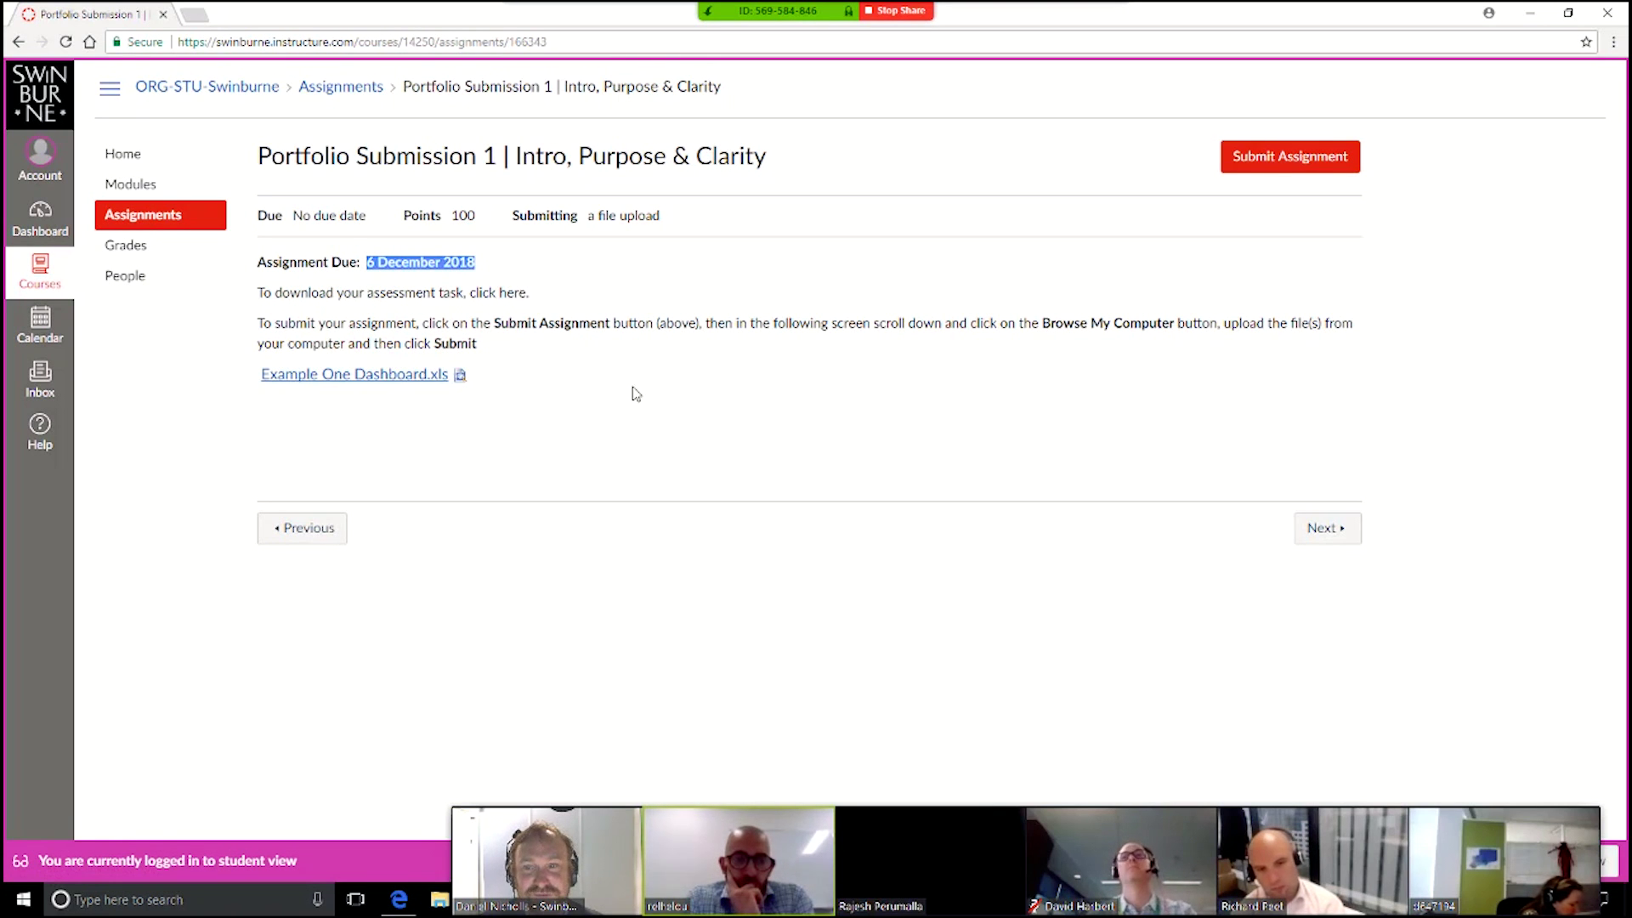
{"action": "left_click", "coordinate": [523, 349]}
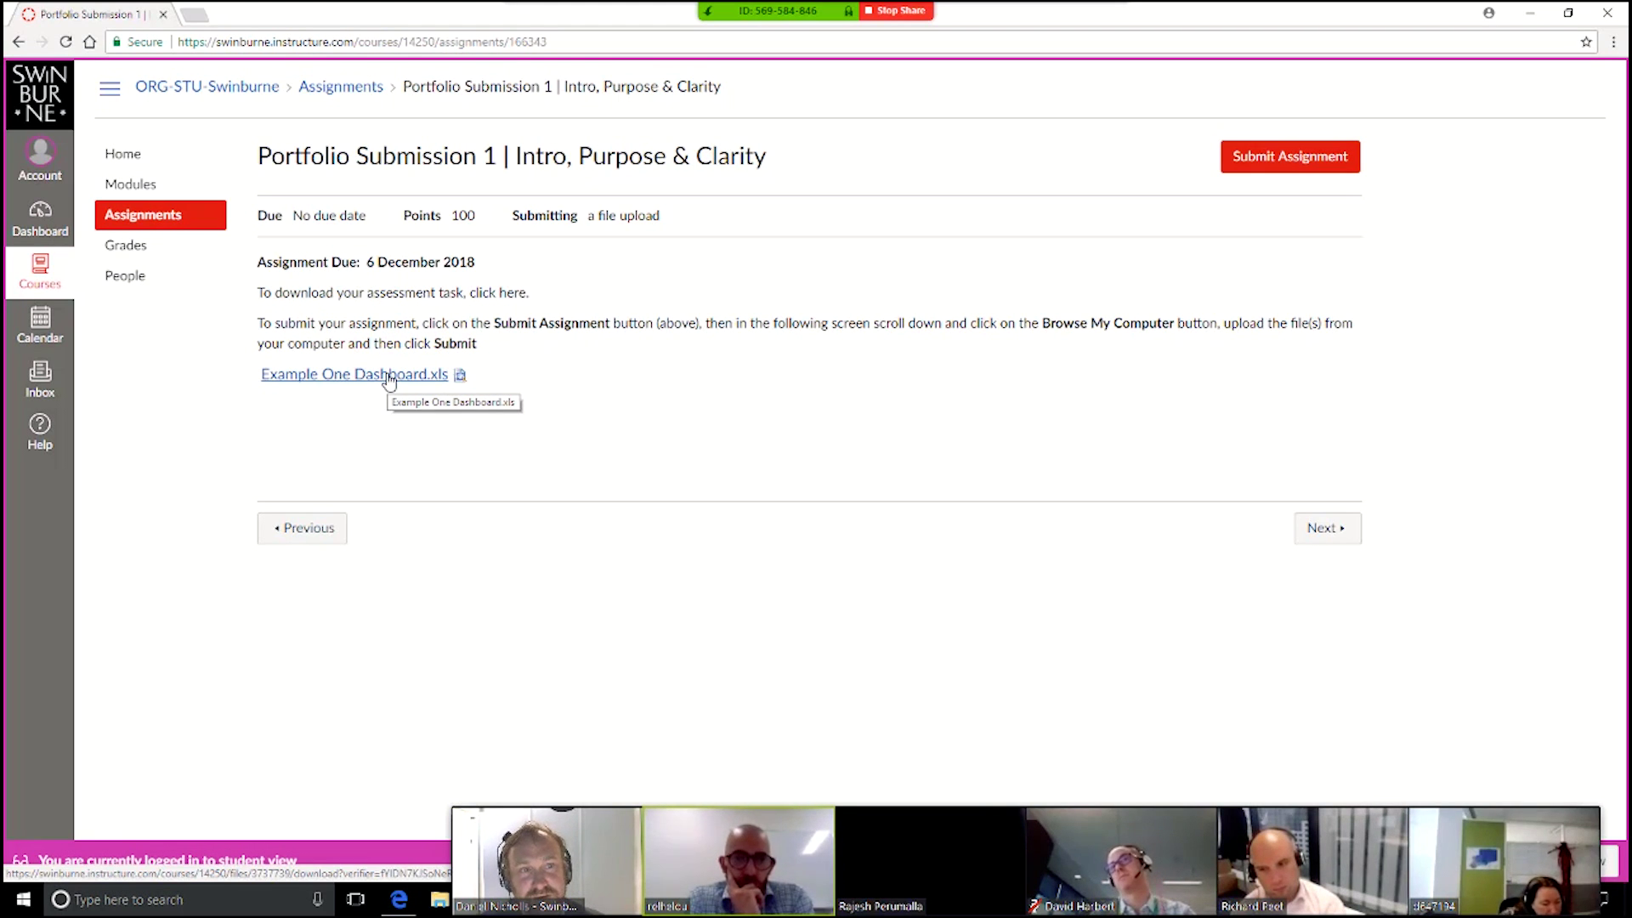
Step: Start the Portfolio Submission 1 submission, check Office 365, then browse for a file under File upload
{"action": "left_click", "coordinate": [1288, 175]}
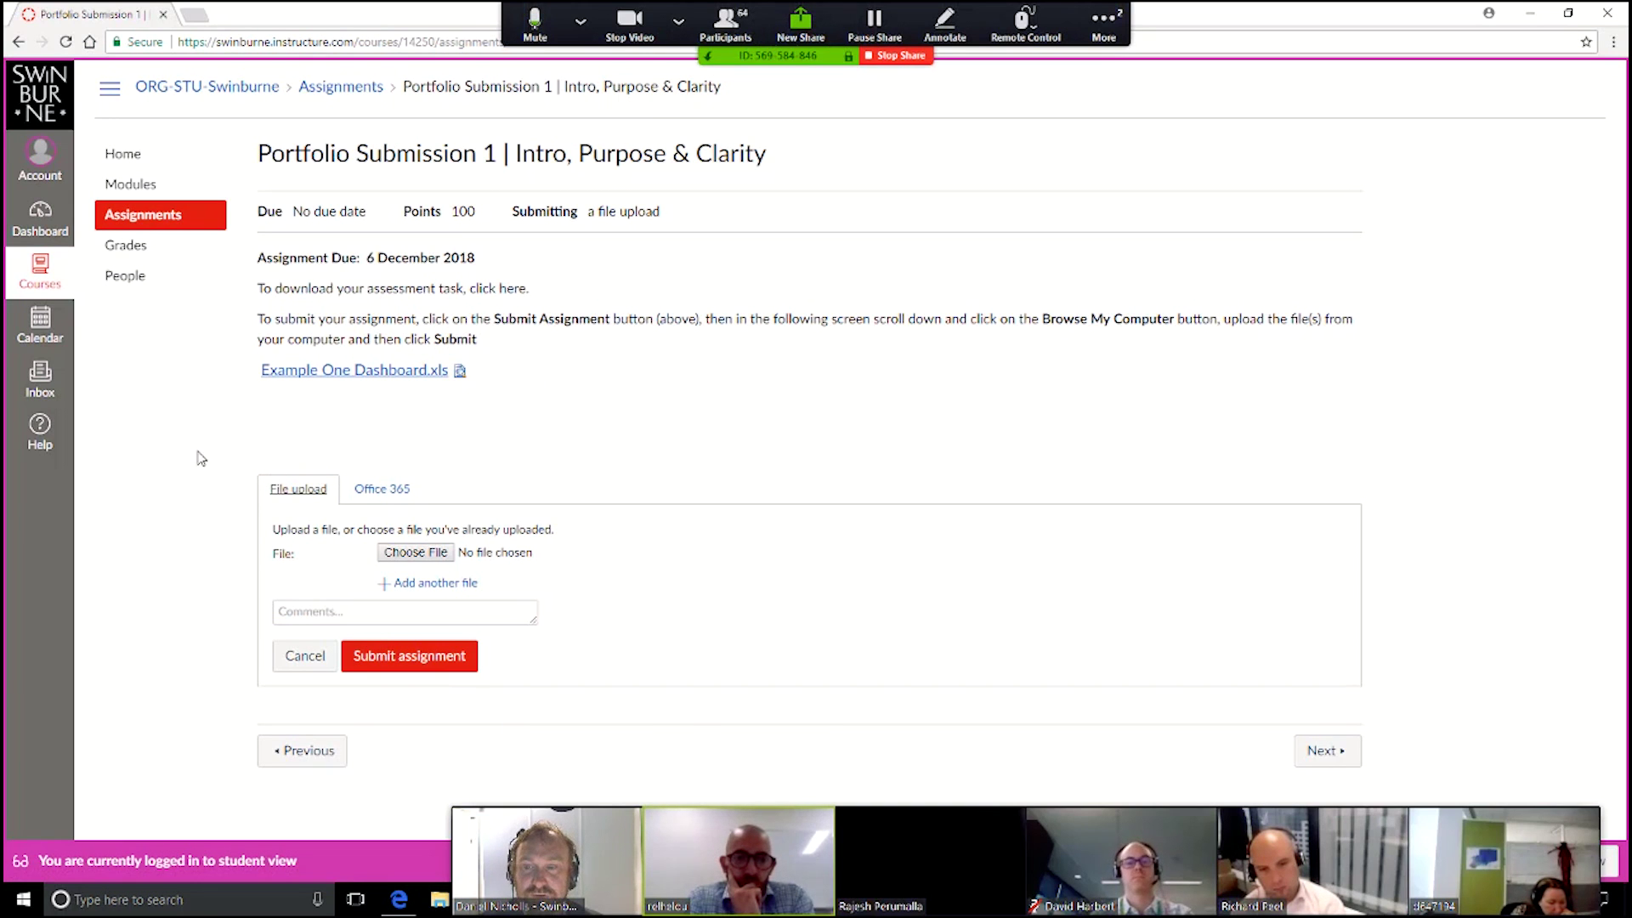
{"action": "left_click", "coordinate": [401, 492]}
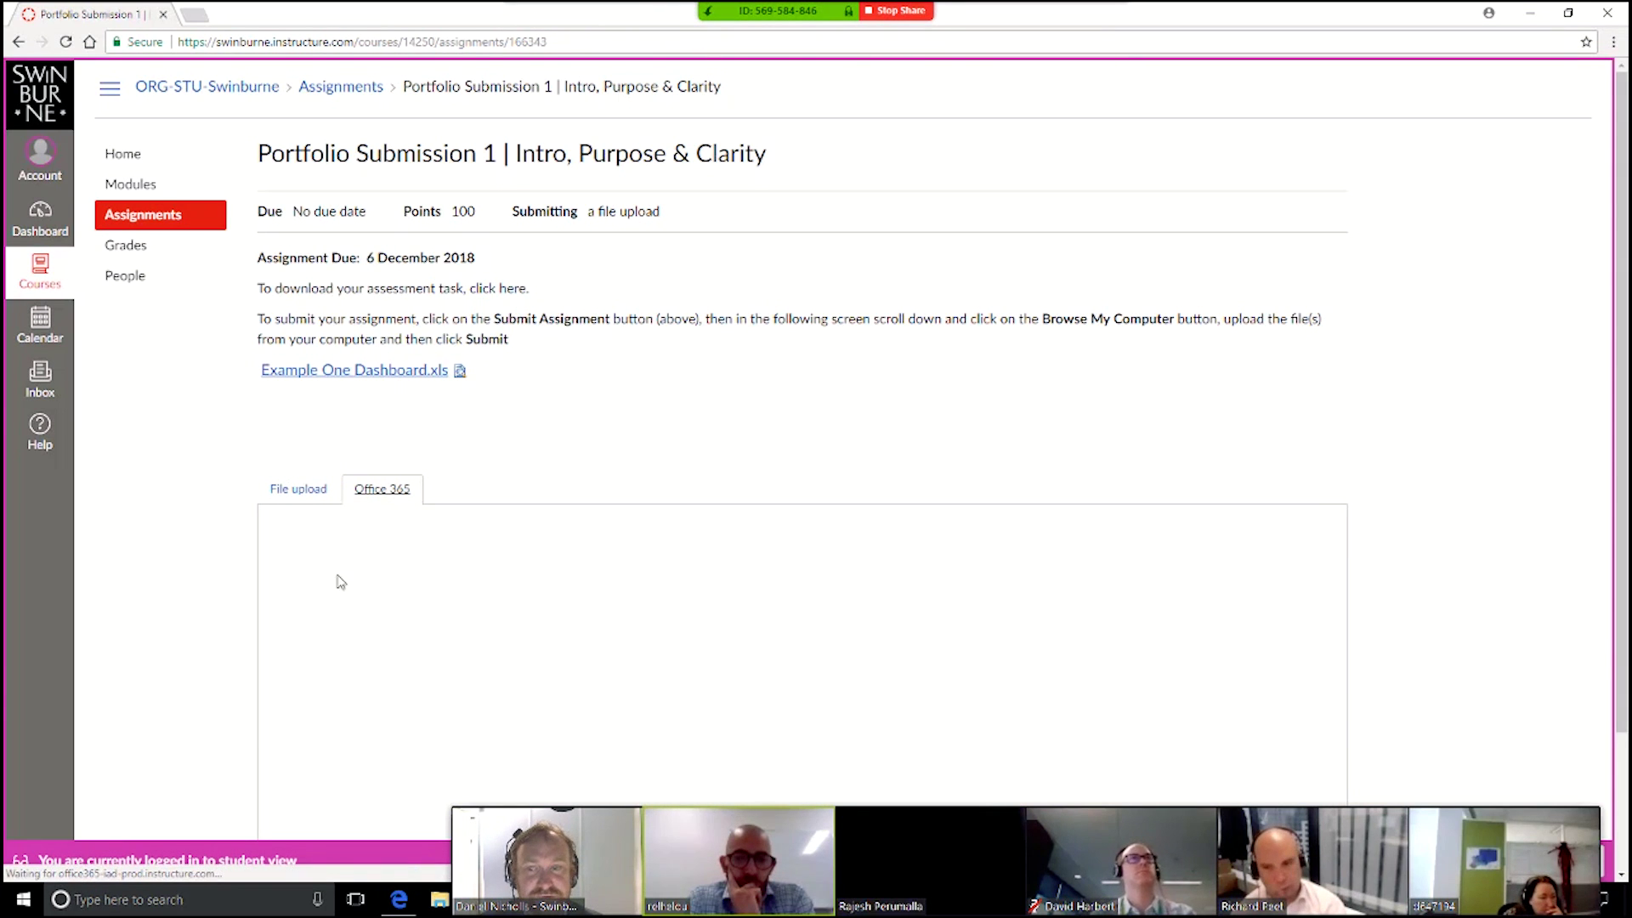
{"action": "left_click", "coordinate": [288, 491]}
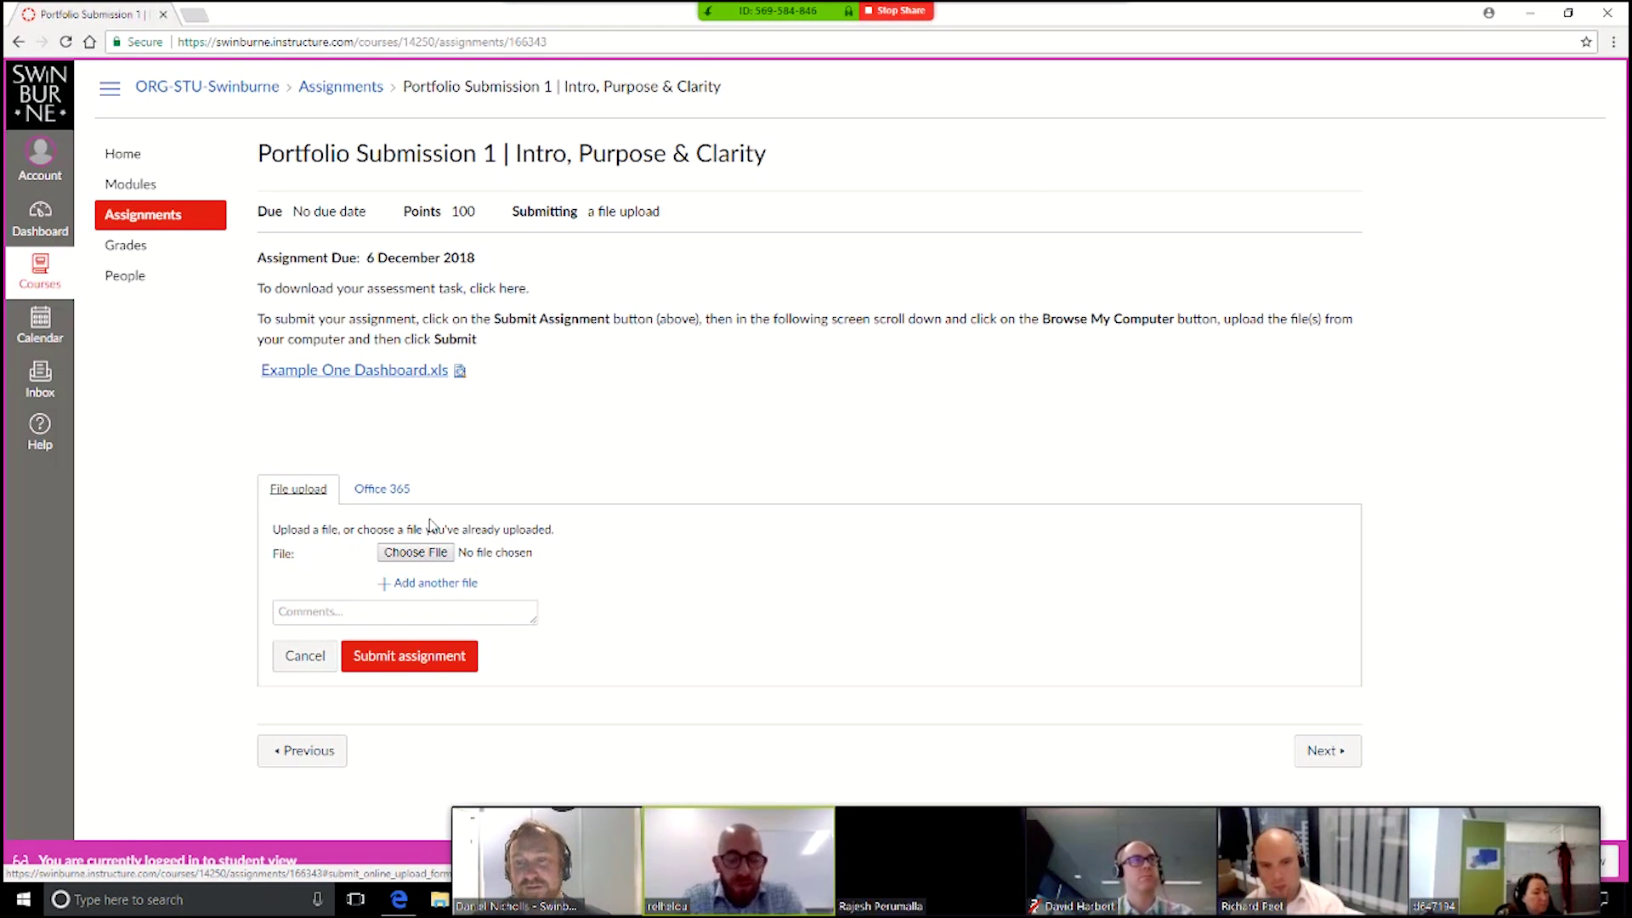
{"action": "left_click", "coordinate": [416, 552]}
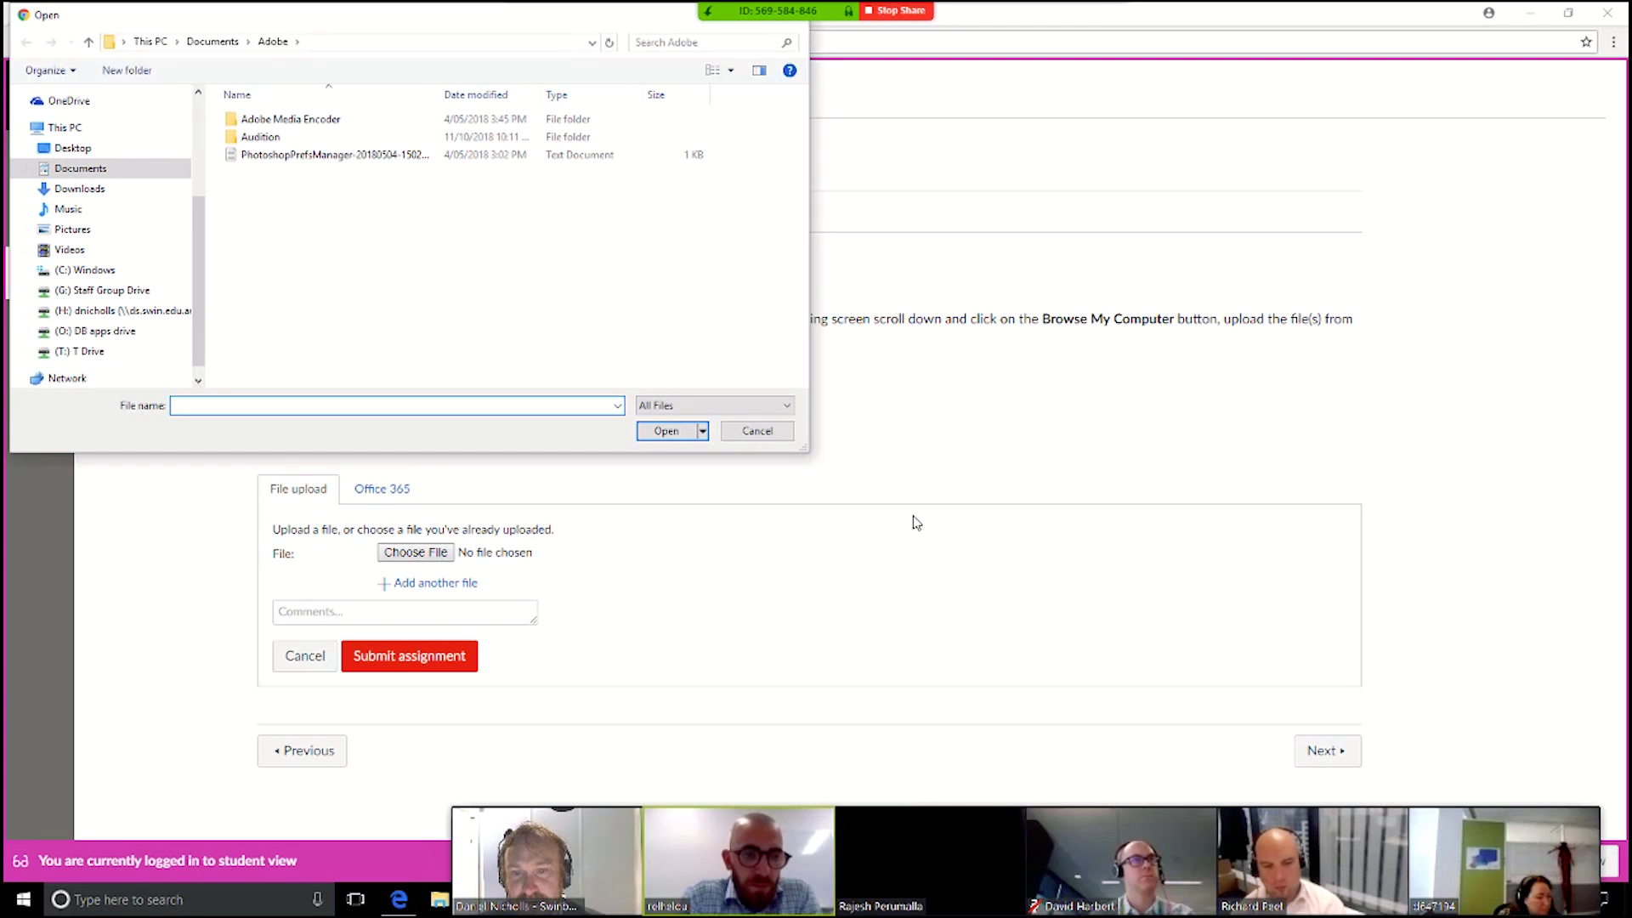
{"action": "left_click", "coordinate": [758, 430]}
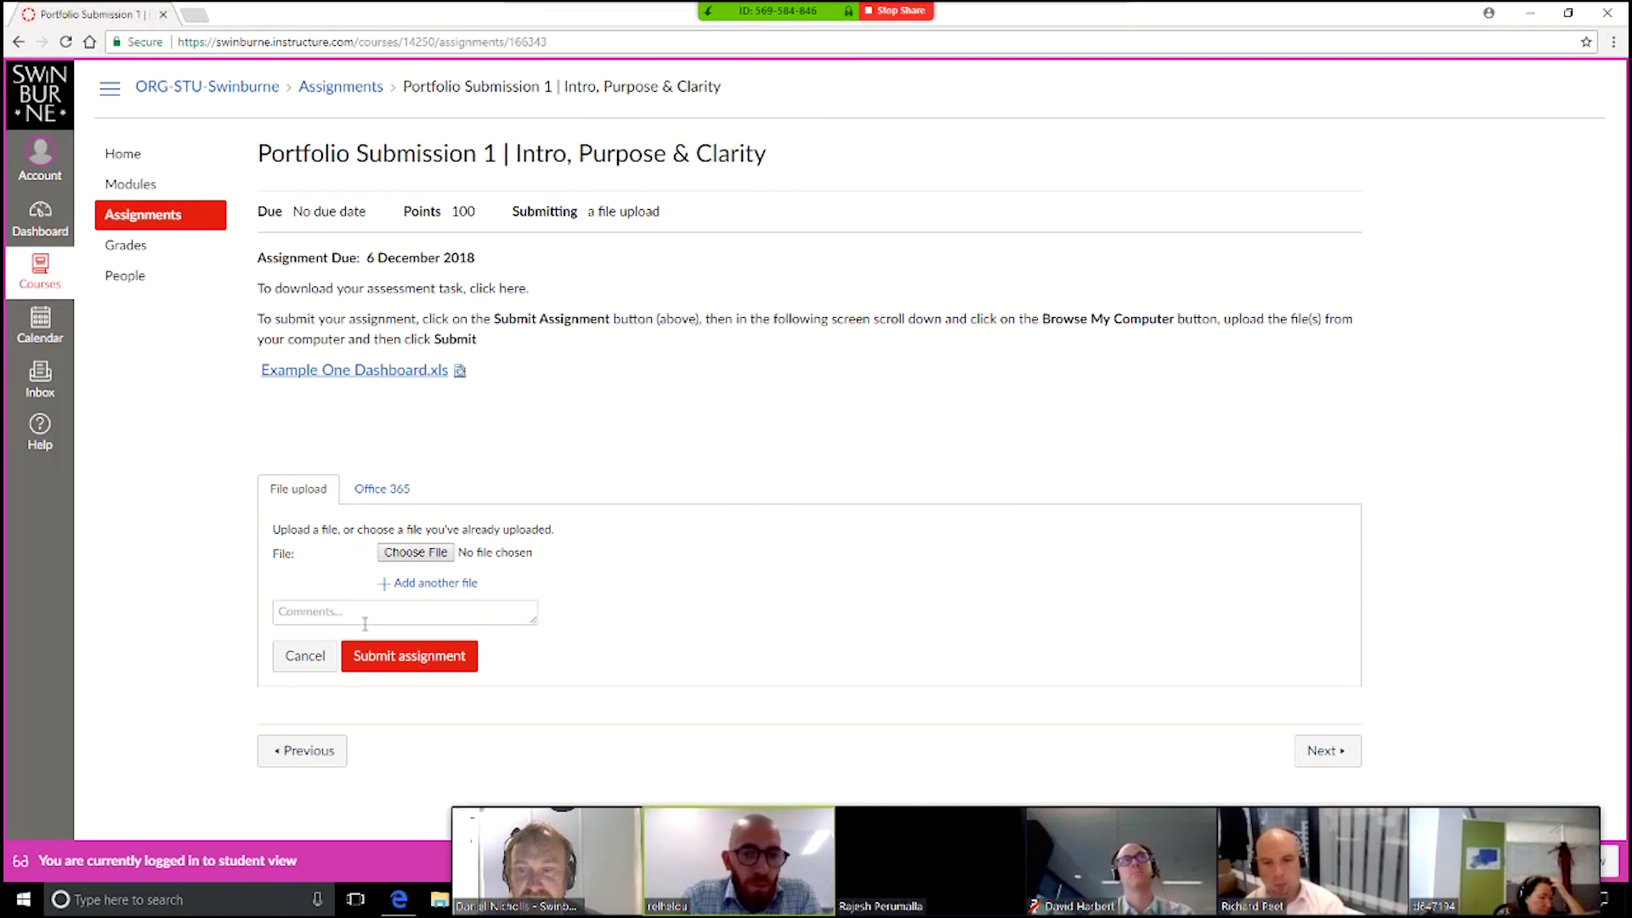
{"action": "left_click", "coordinate": [375, 611]}
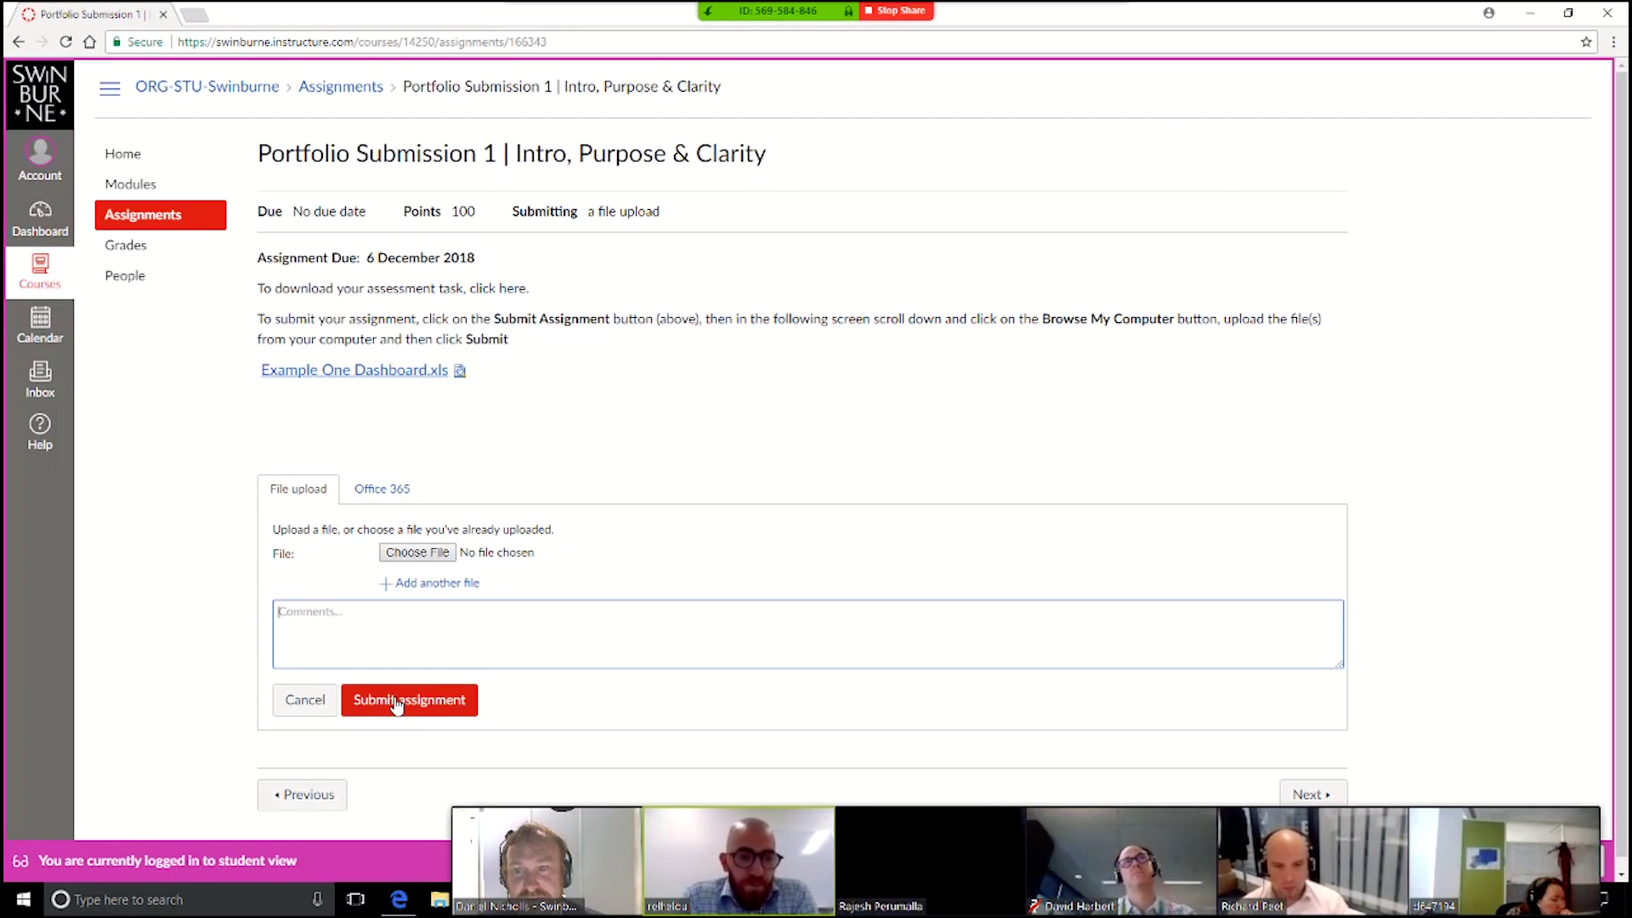
Step: Open Grades, leave the unfinished submission page, and scroll down to the Total row
{"action": "left_click", "coordinate": [119, 251]}
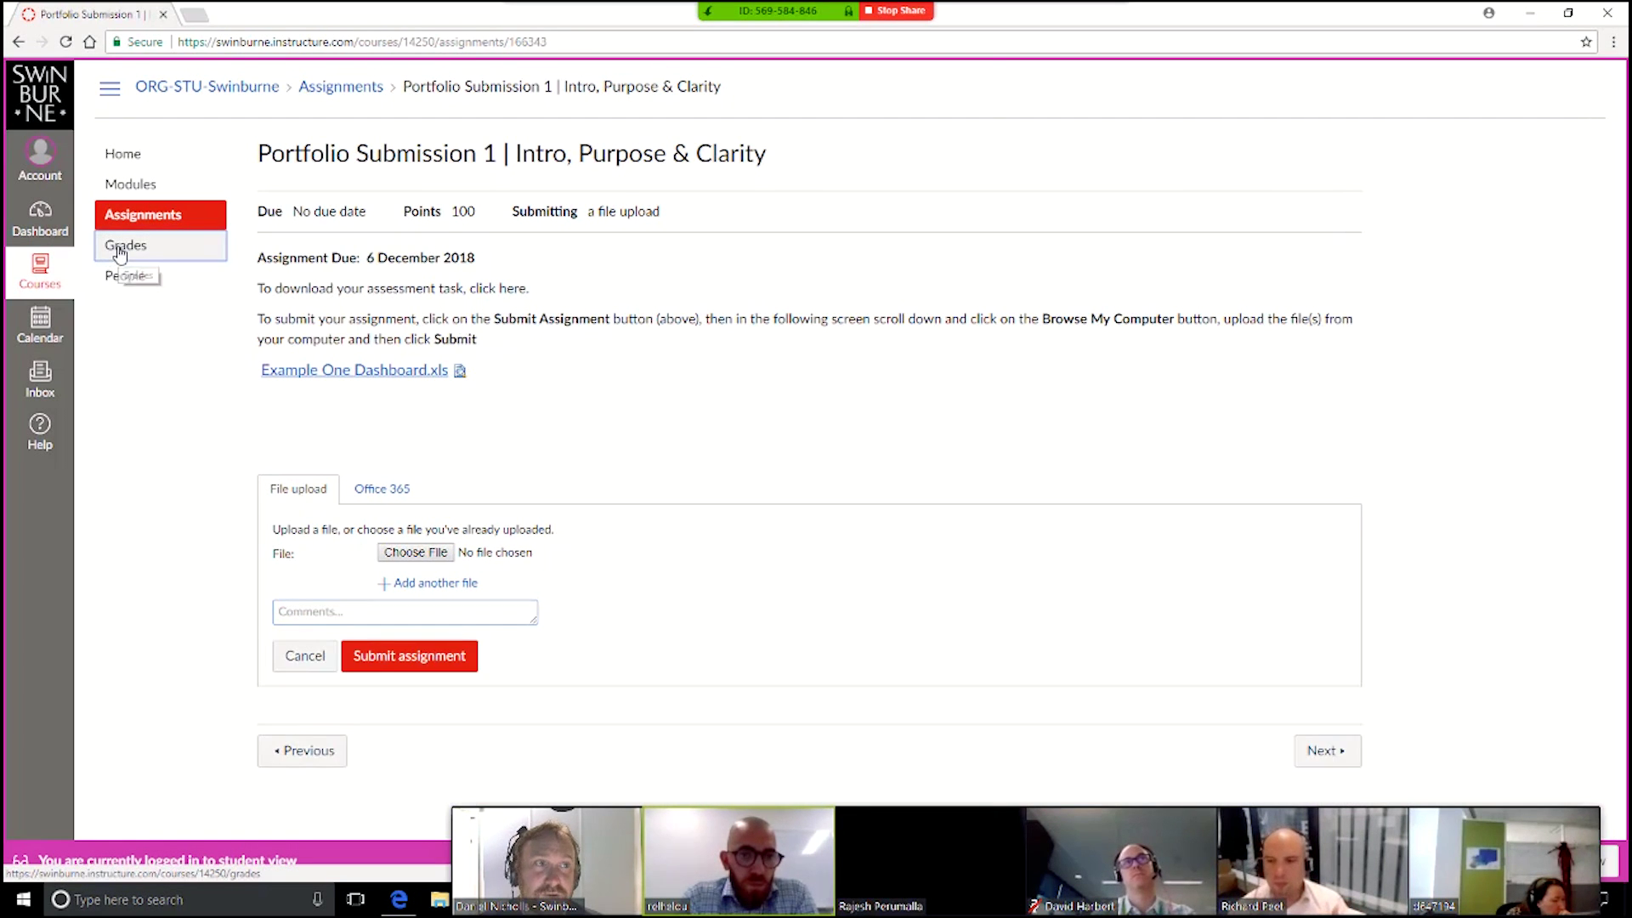
{"action": "left_click", "coordinate": [883, 140]}
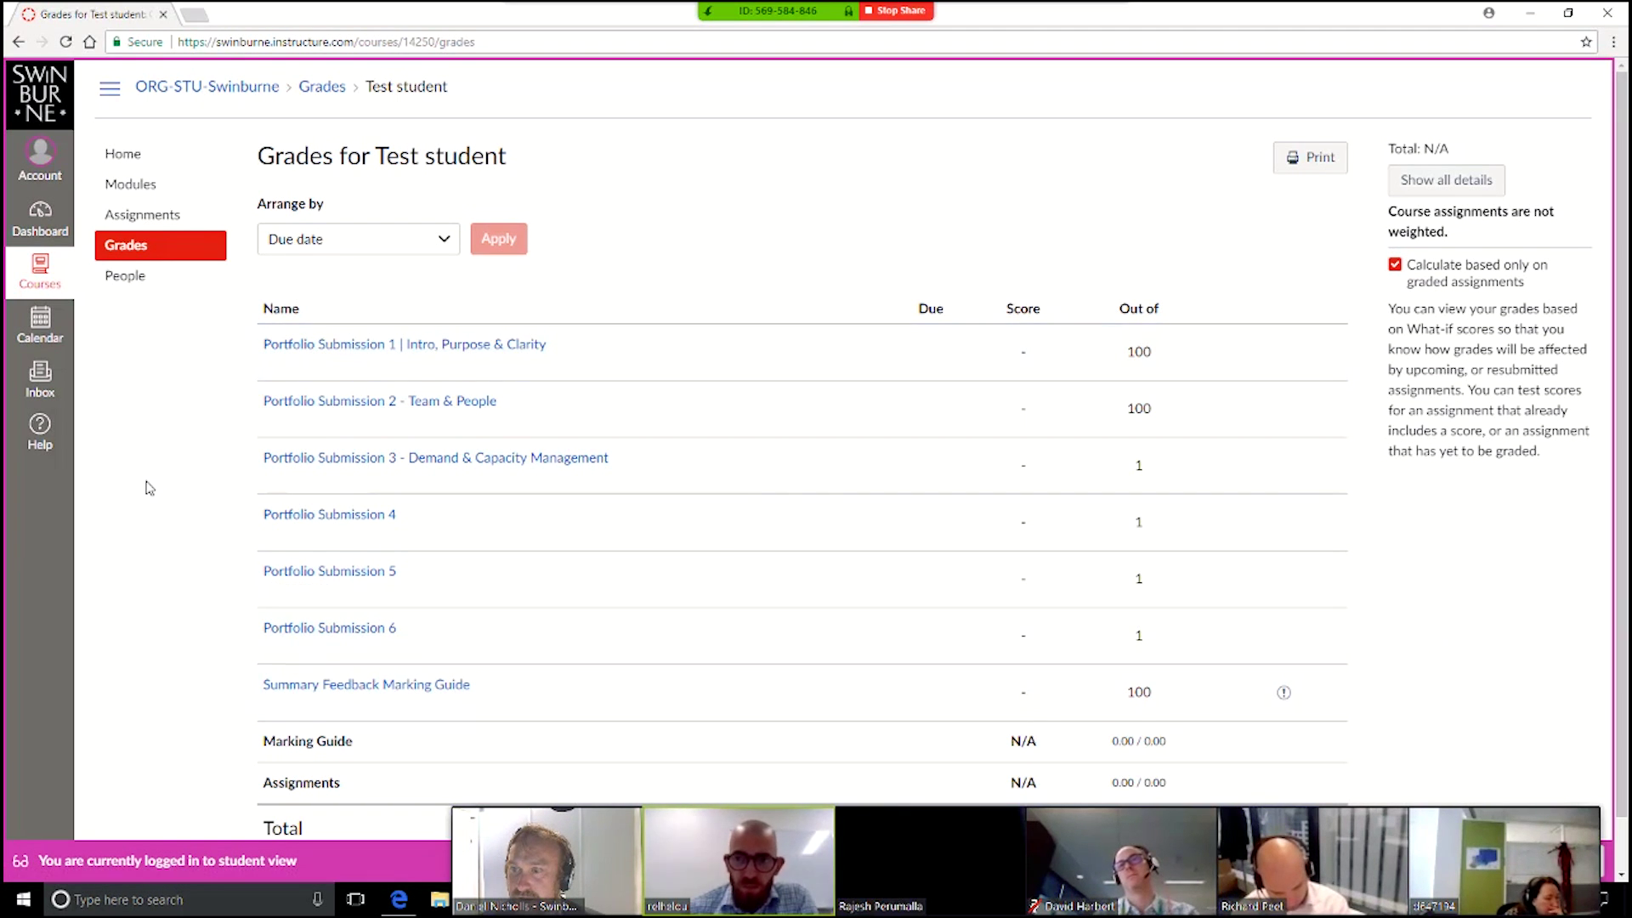
{"action": "scroll", "coordinate": [255, 502], "scroll_direction": "down", "scroll_amount": 1}
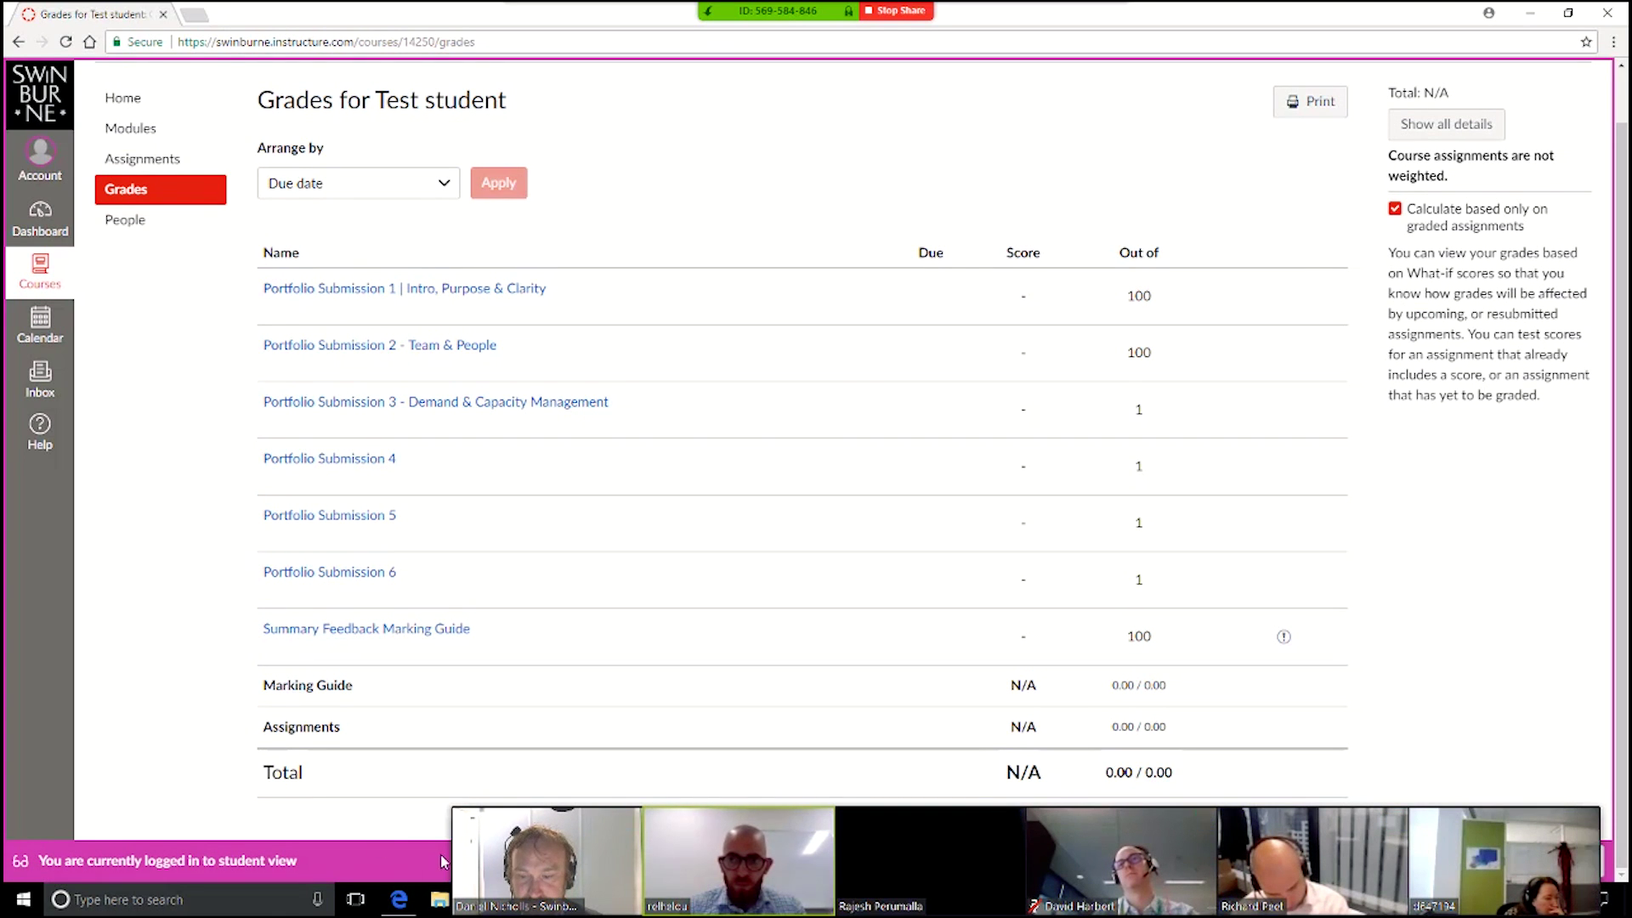
{"action": "left_click", "coordinate": [442, 817]}
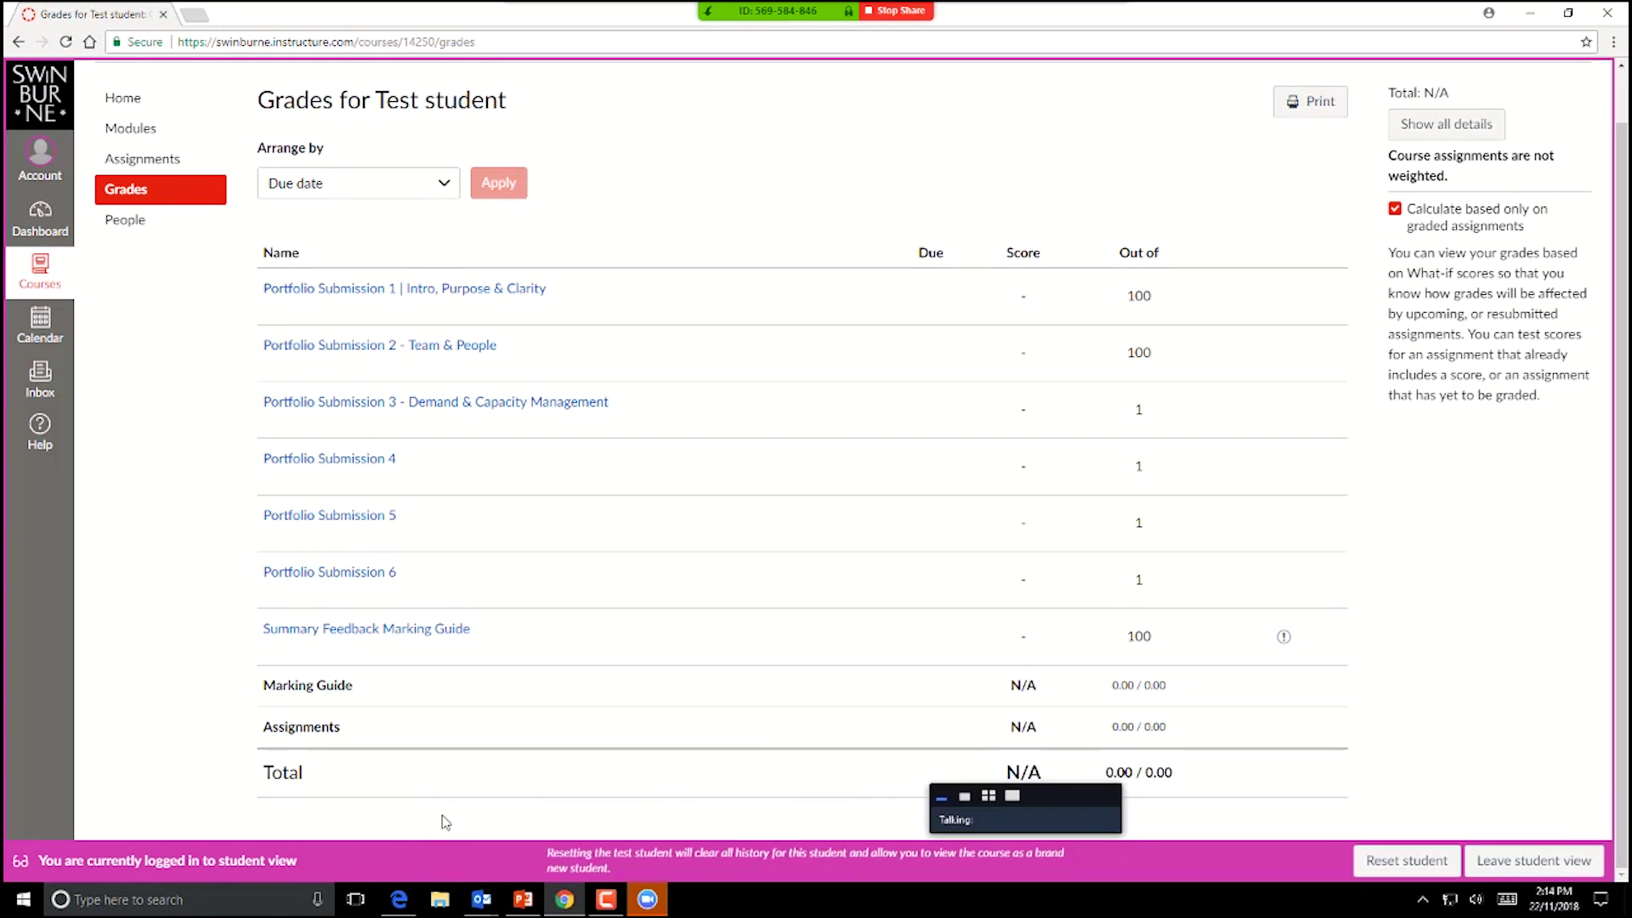
Step: Show slide 9, 'Student support model - 2018', in the Getting Started in Canvas deck, then return to Chrome
{"action": "left_click", "coordinate": [525, 903]}
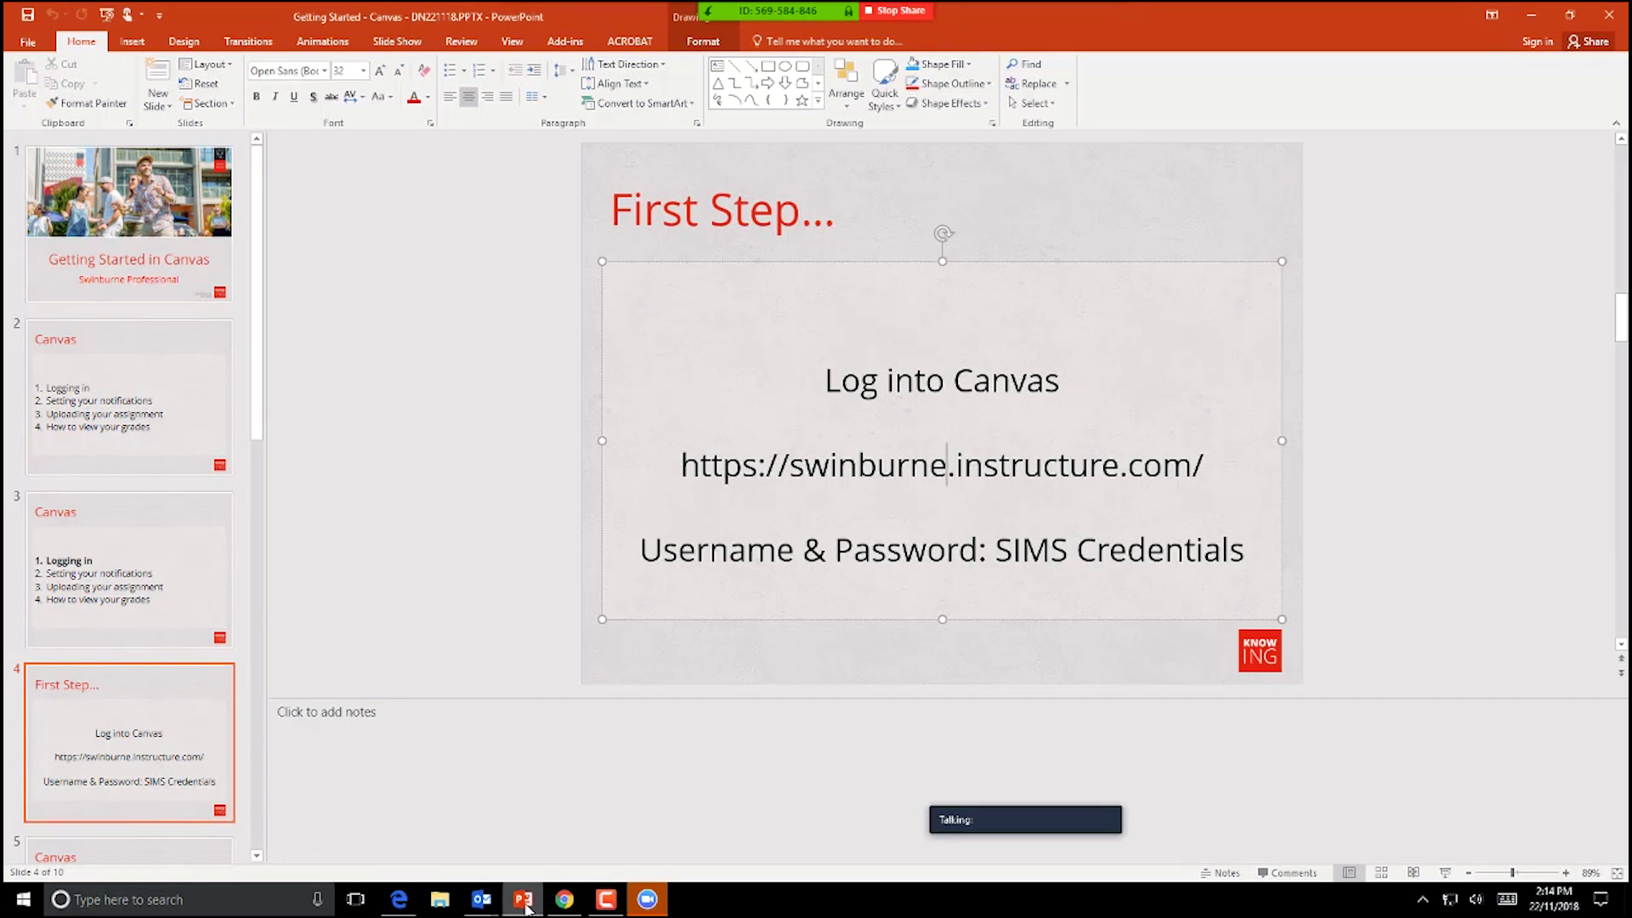
{"action": "left_click", "coordinate": [145, 566]}
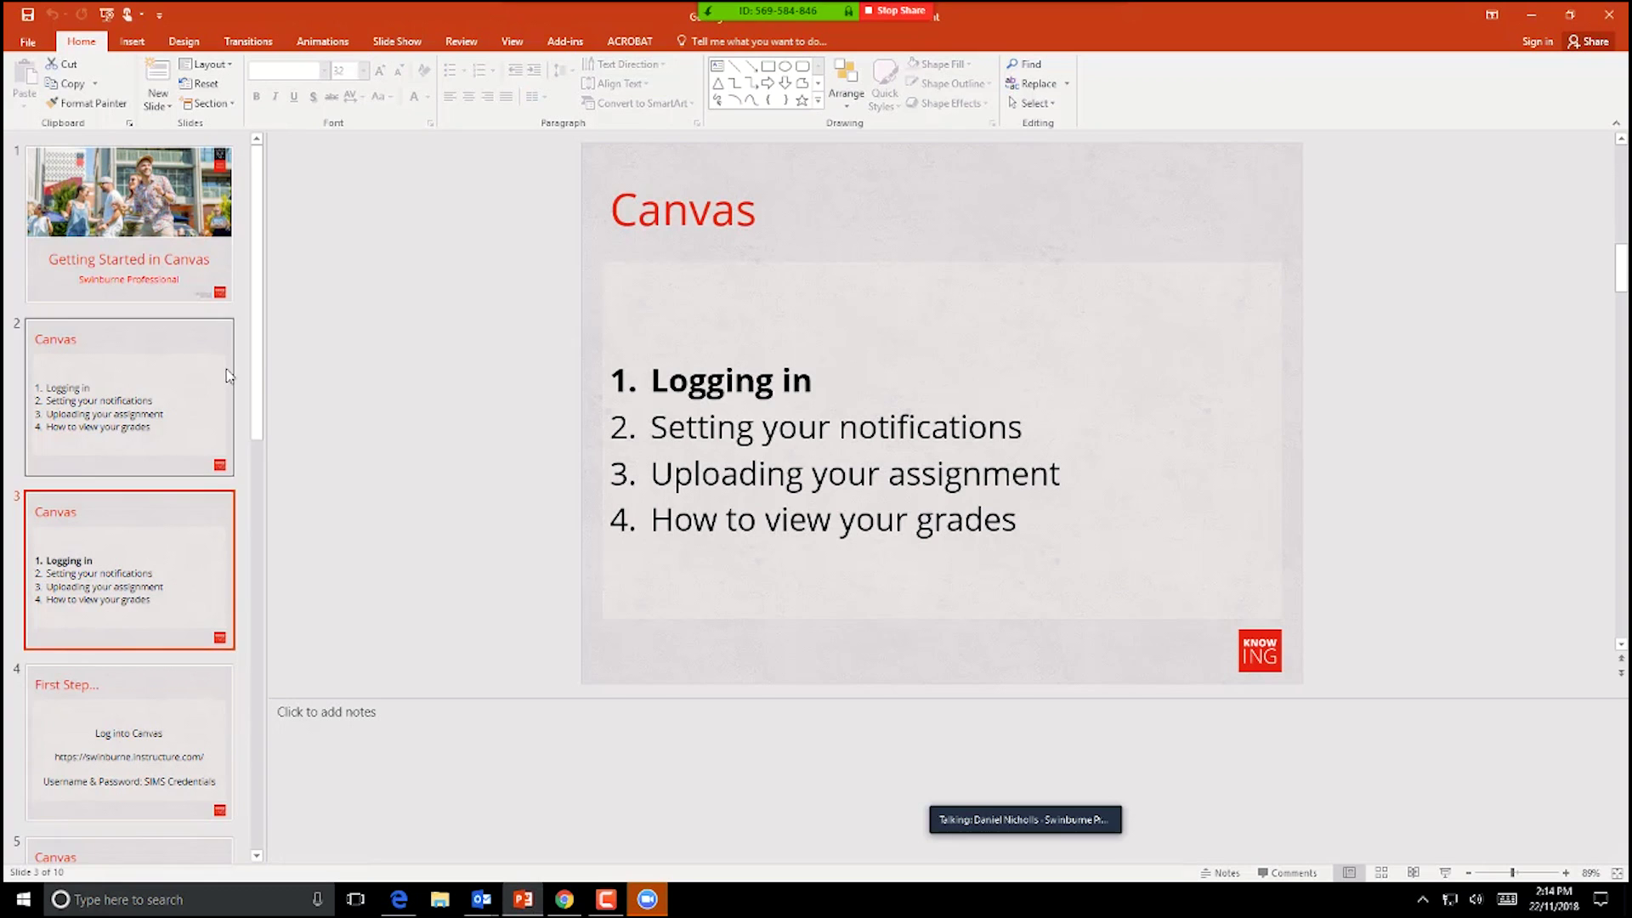
{"action": "left_click_drag", "start_coordinate": [257, 362], "coordinate": [257, 772]}
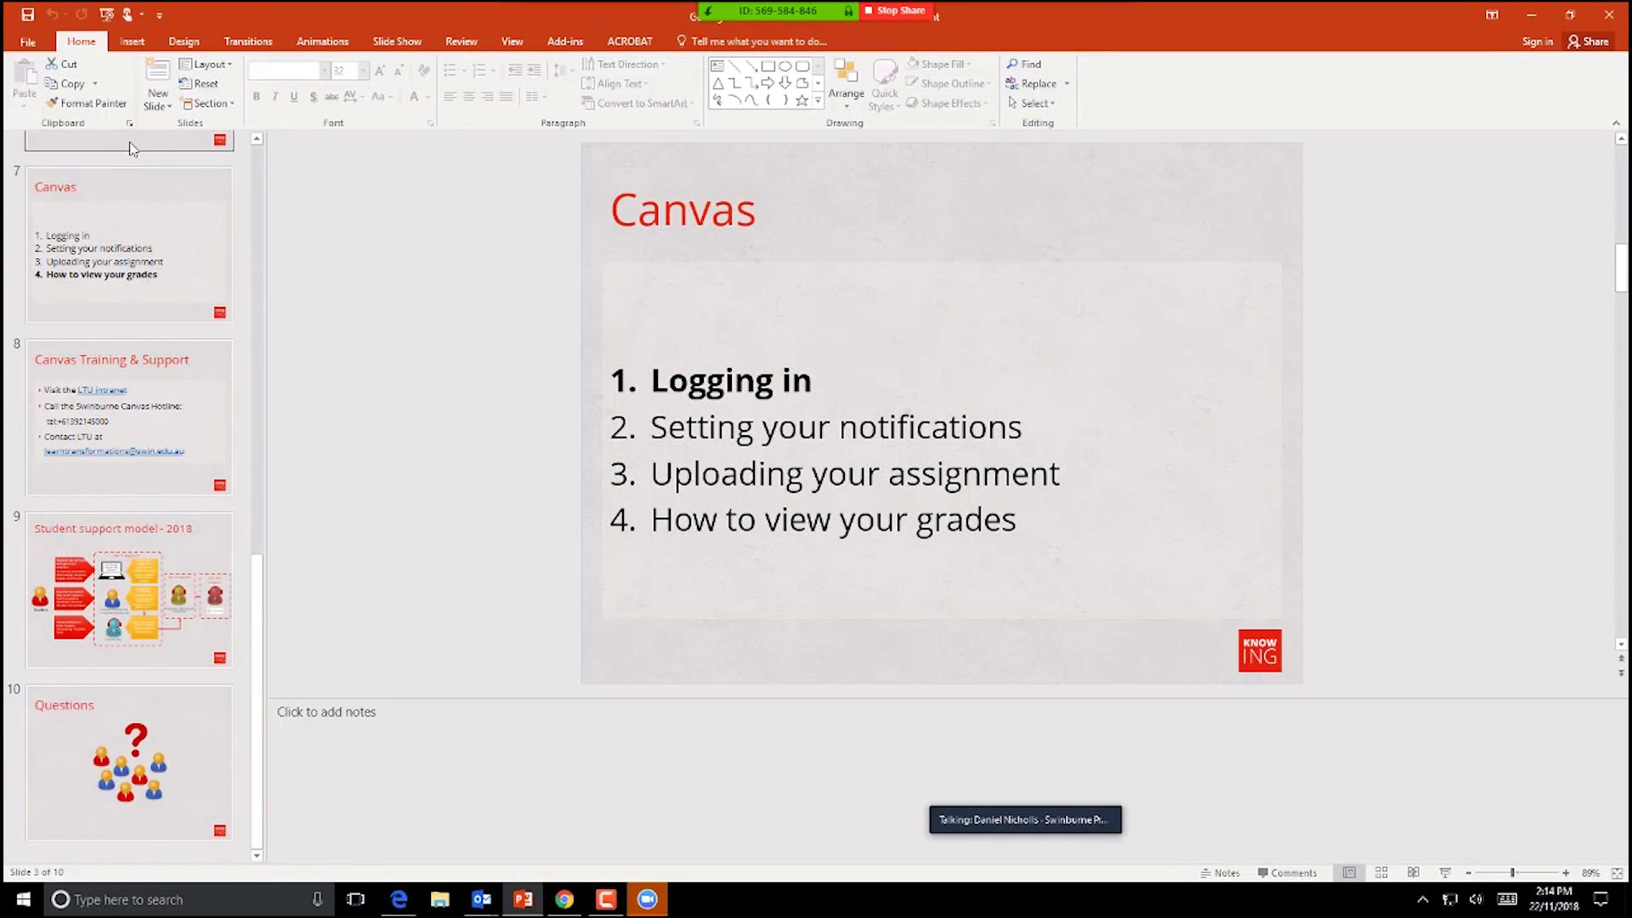
{"action": "left_click", "coordinate": [164, 592]}
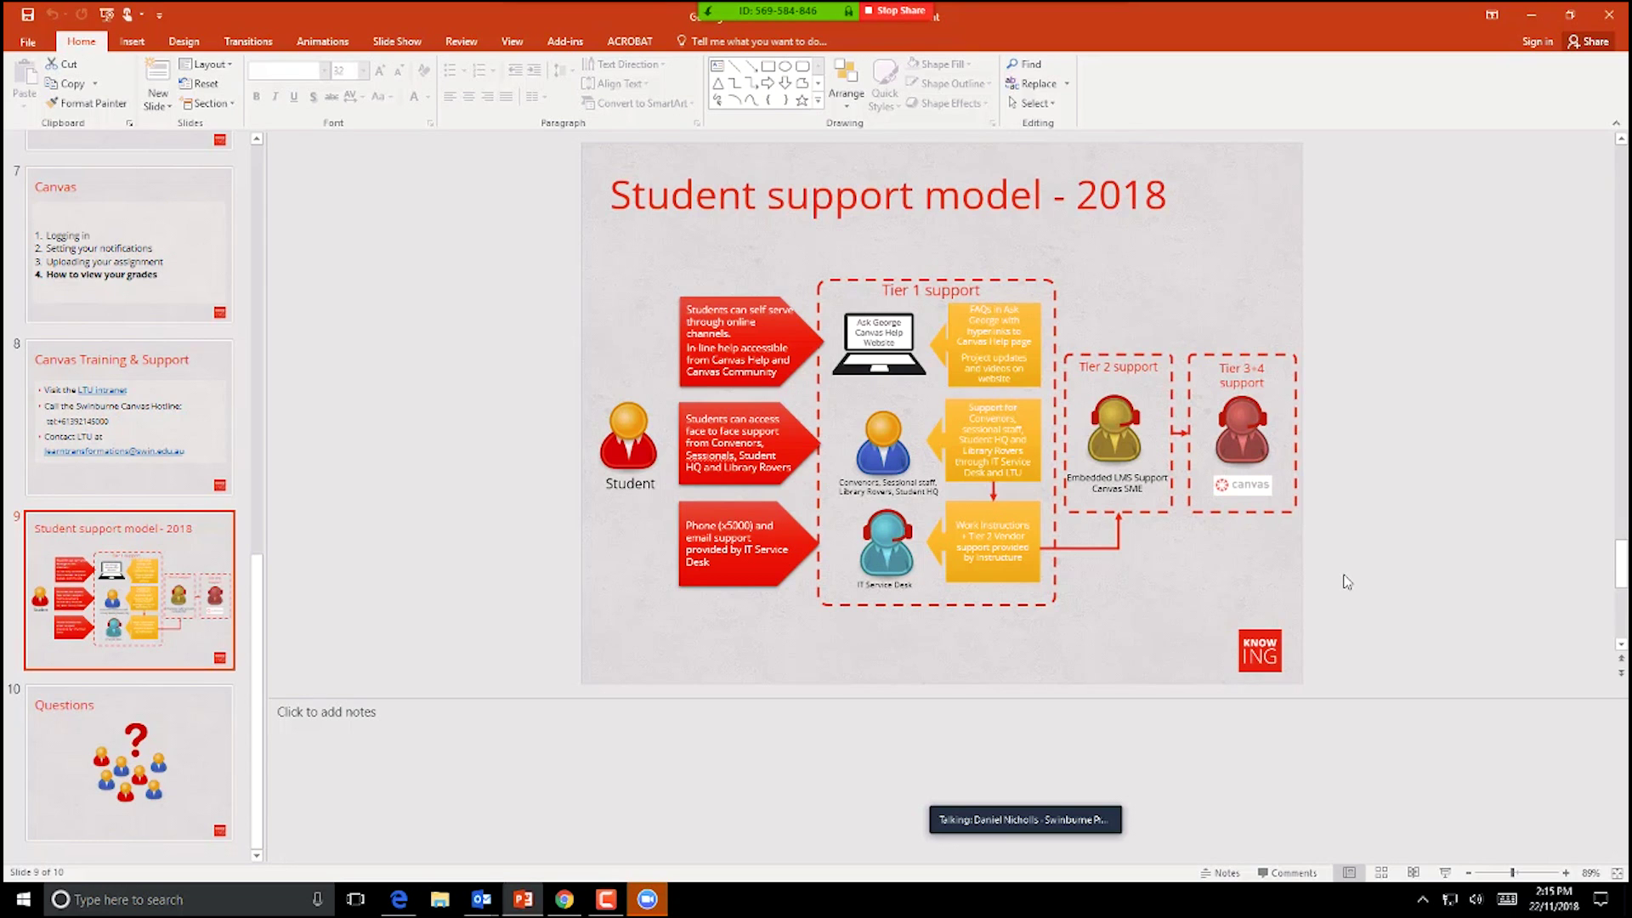
{"action": "key", "text": "super+Tab"}
Step: Return to the Canvas grades in the browser, briefly opening and closing the Help panel
{"action": "left_click", "coordinate": [672, 157]}
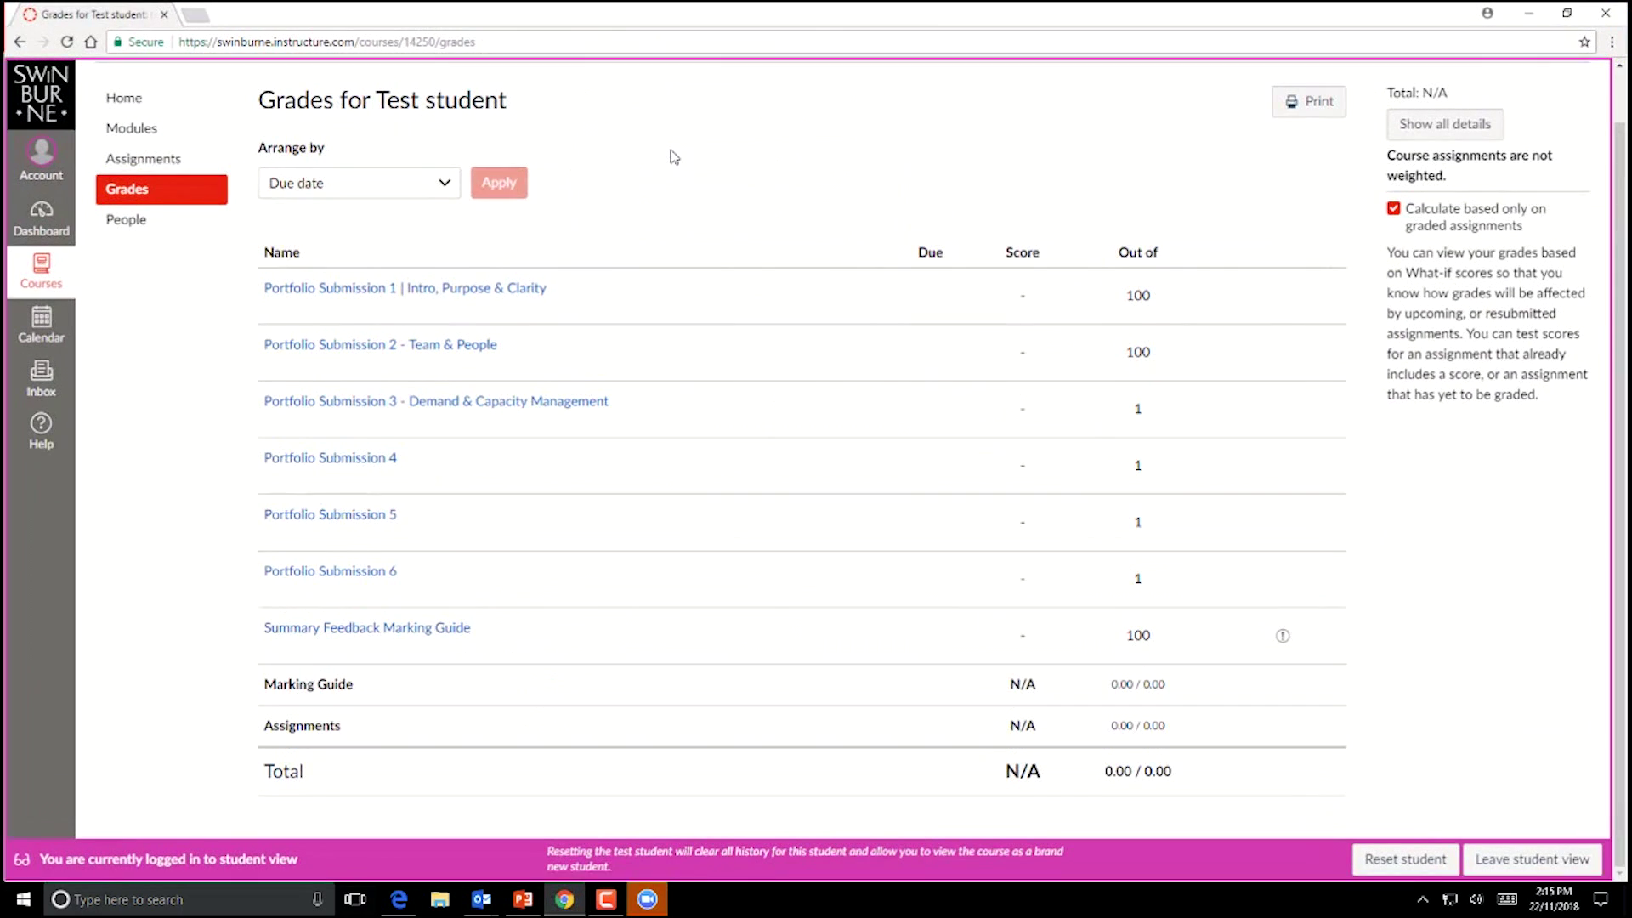
{"action": "left_click", "coordinate": [39, 429]}
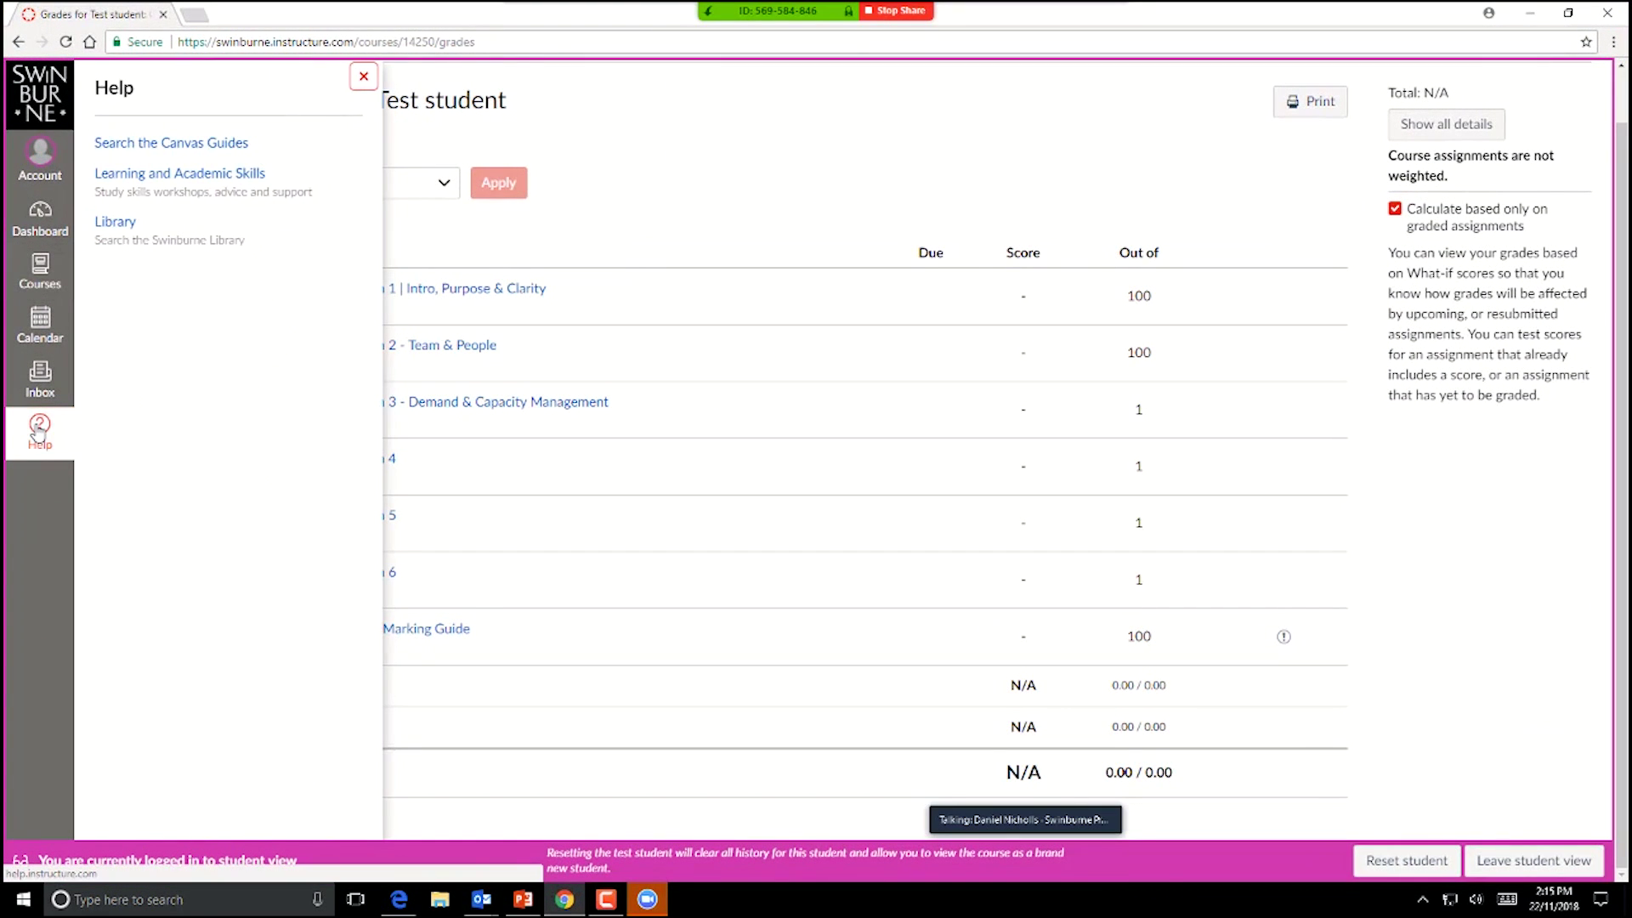
{"action": "left_click", "coordinate": [39, 431]}
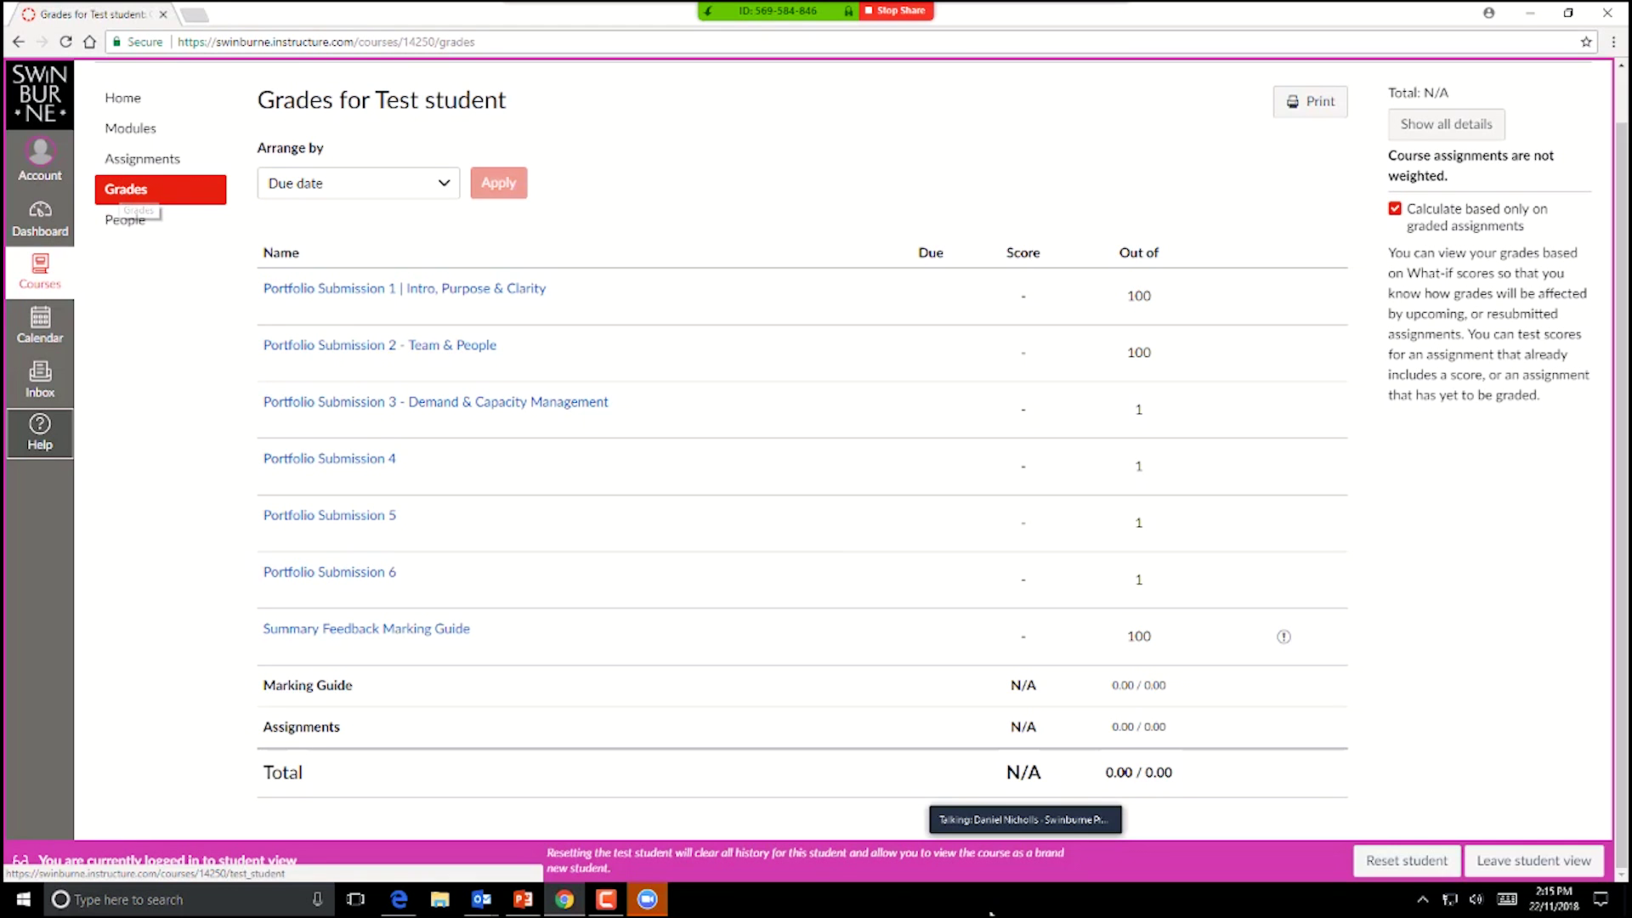
Step: Move the meeting participant videos to the top of the screen and load the course Home page
{"action": "left_click", "coordinate": [649, 901]}
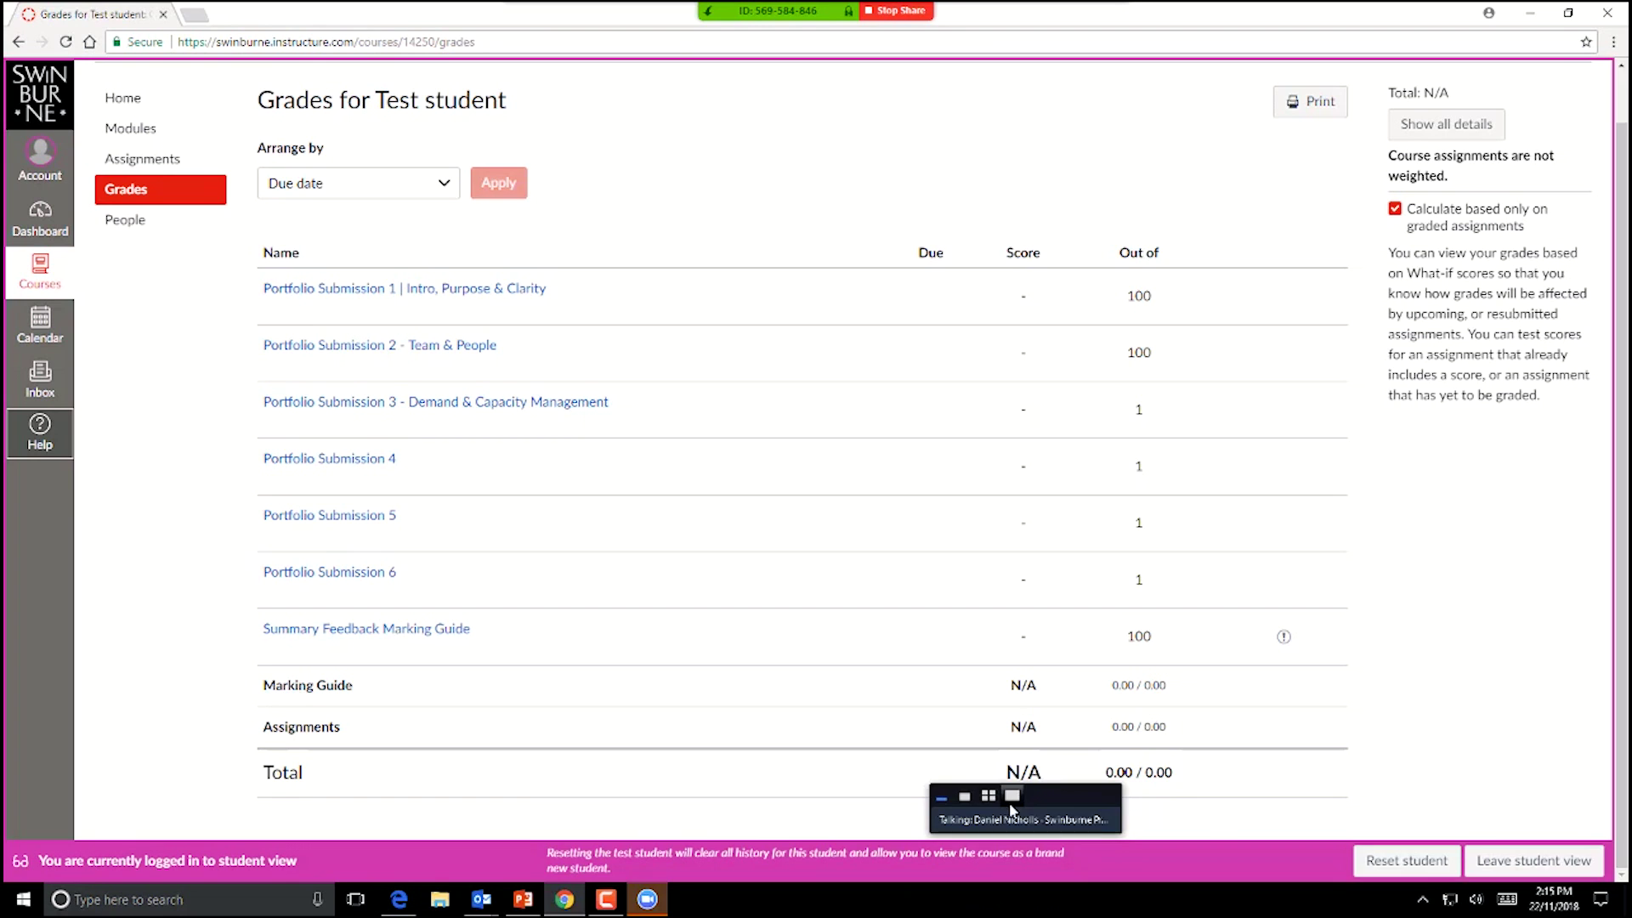
{"action": "left_click", "coordinate": [989, 796]}
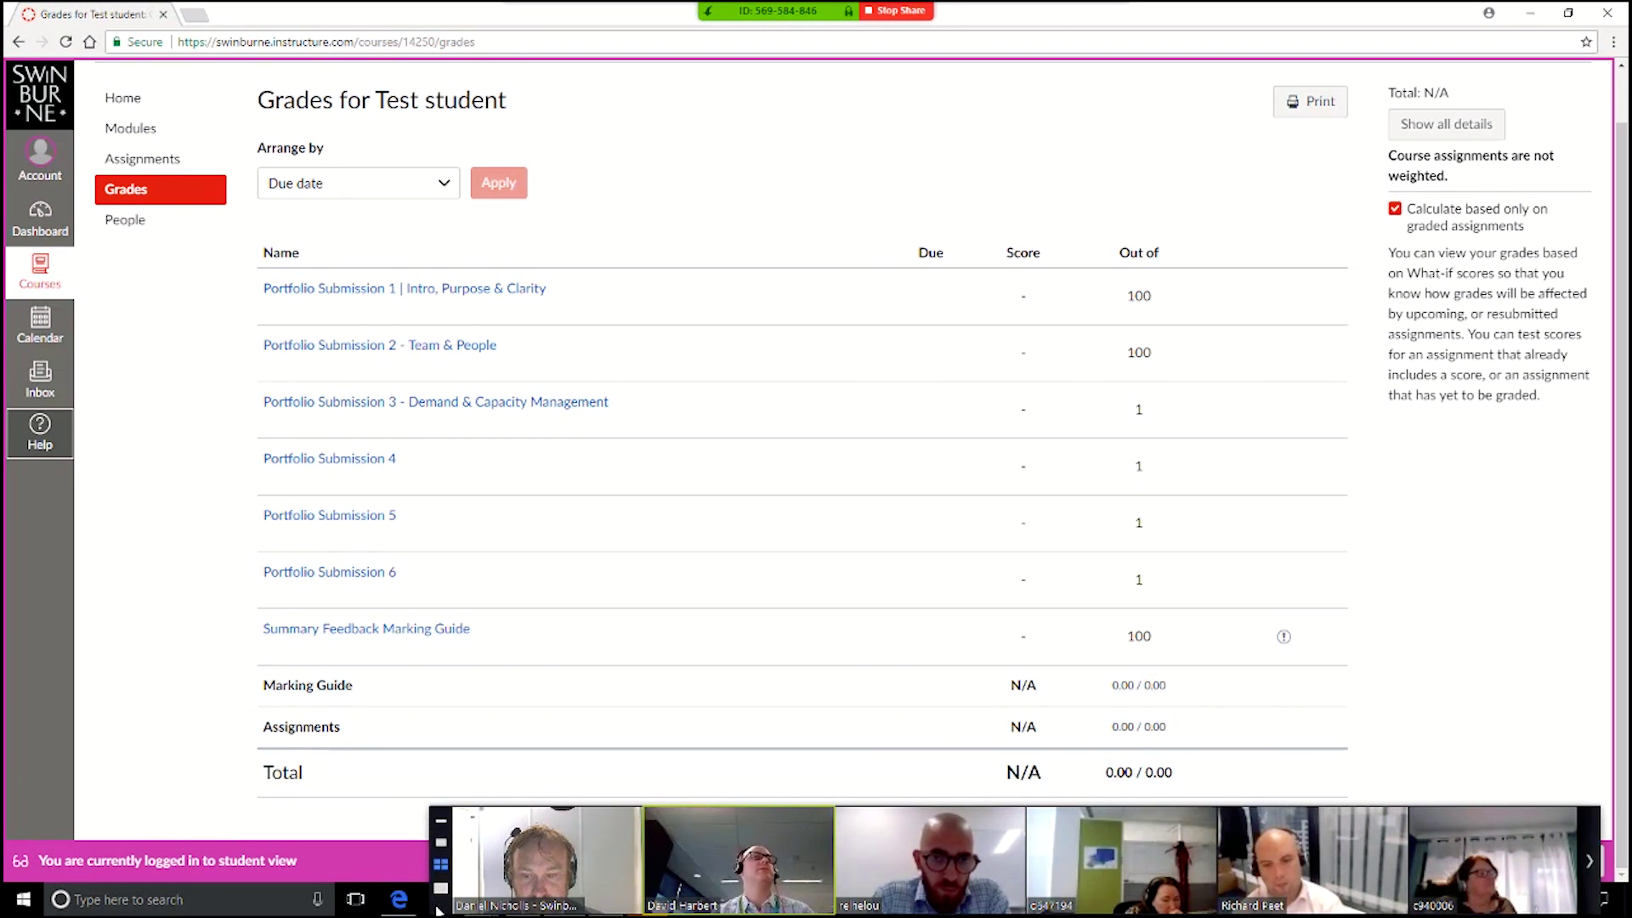
{"action": "left_click_drag", "start_coordinate": [429, 900], "coordinate": [426, 302]}
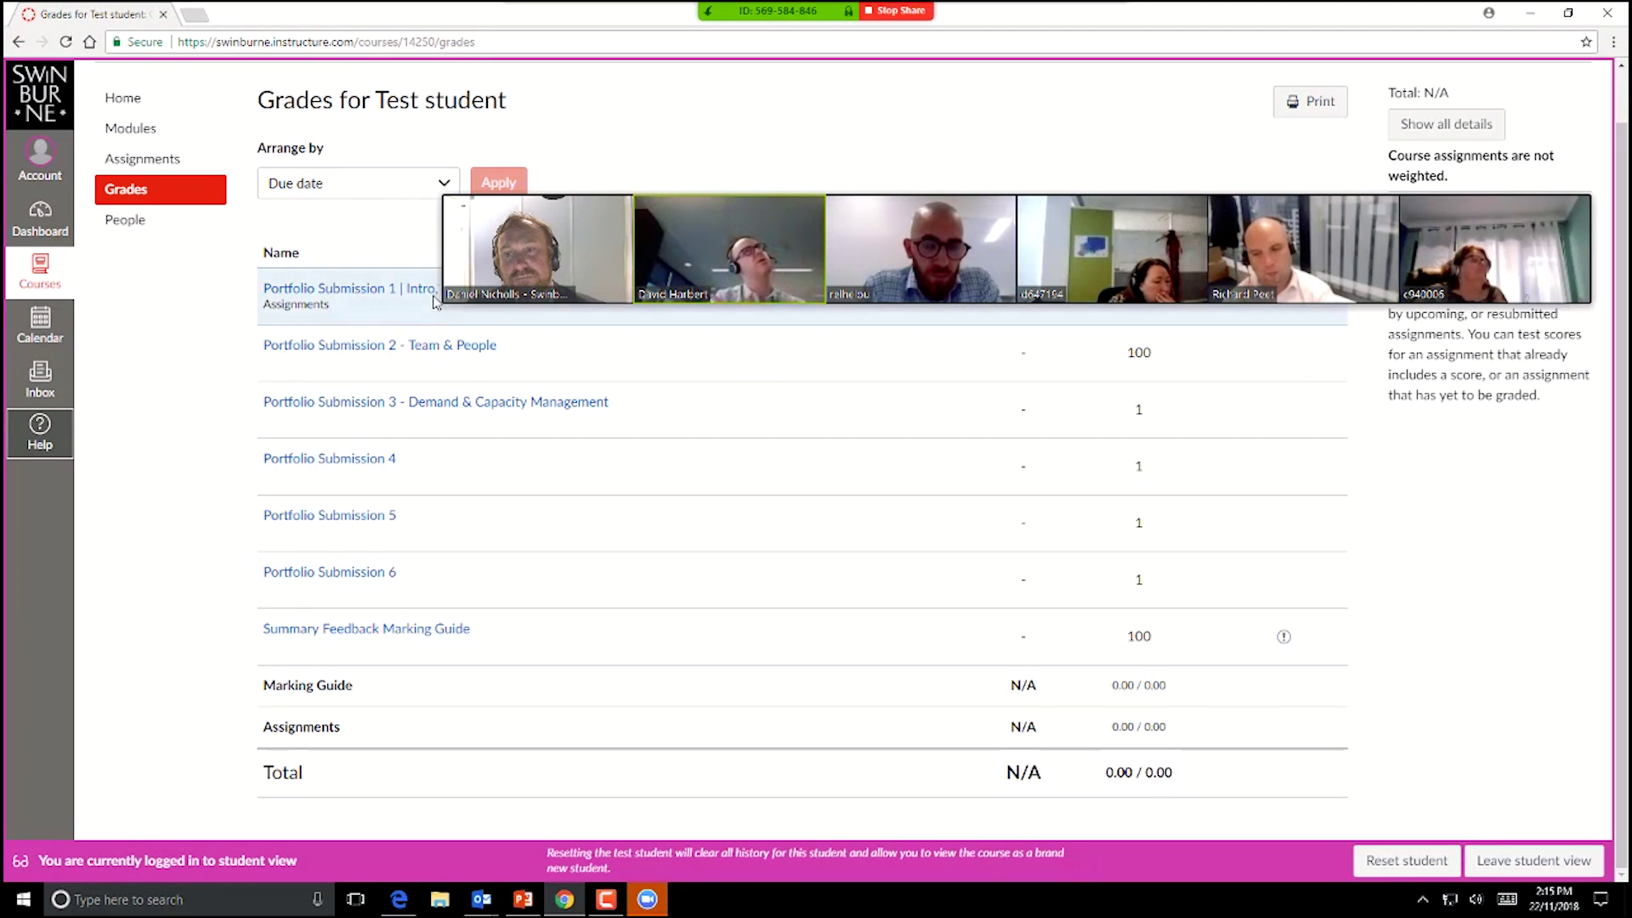
{"action": "left_click_drag", "start_coordinate": [433, 290], "coordinate": [444, 176]}
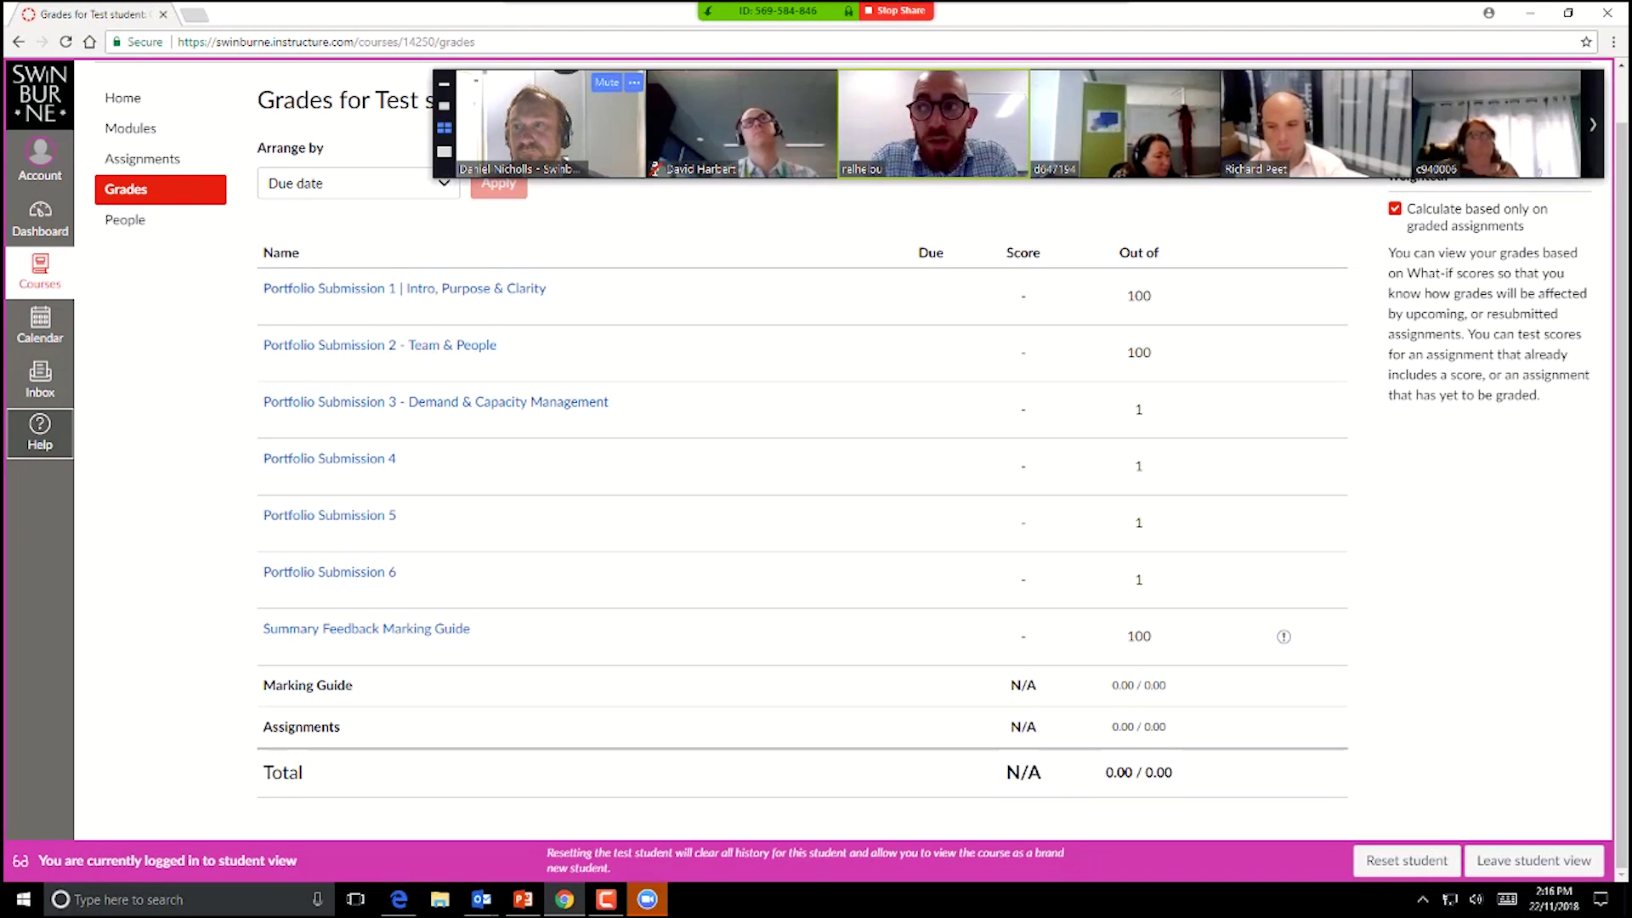
{"action": "left_click", "coordinate": [125, 100]}
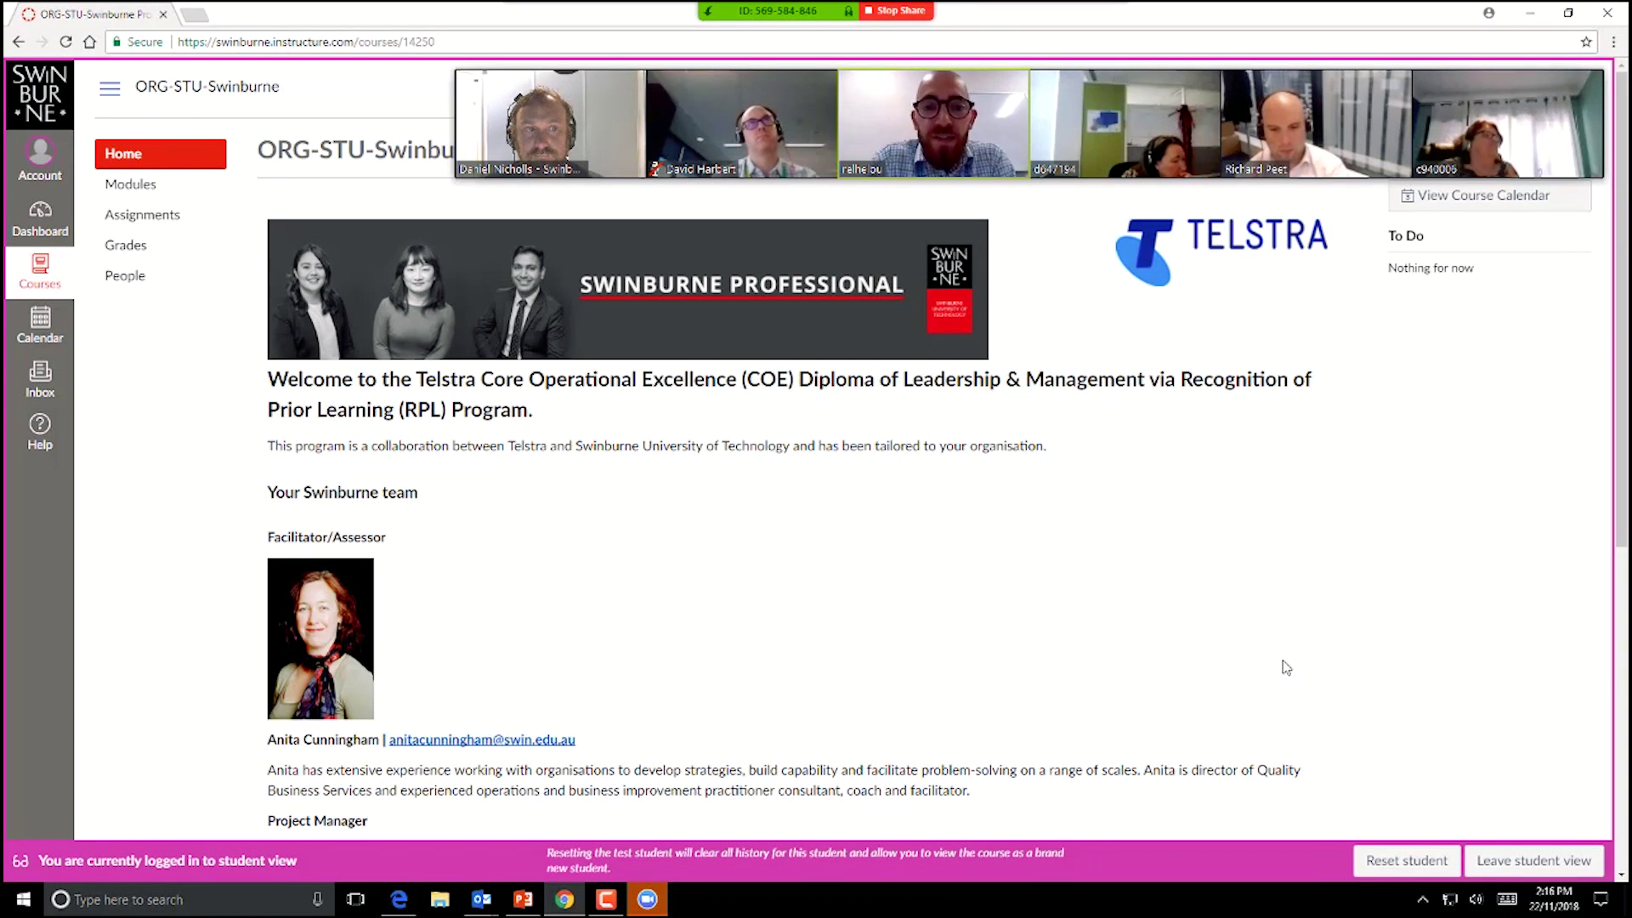
Step: Switch the Zoom video to one large speaker and bring the meeting app forward
{"action": "mouse_move", "coordinate": [449, 92]}
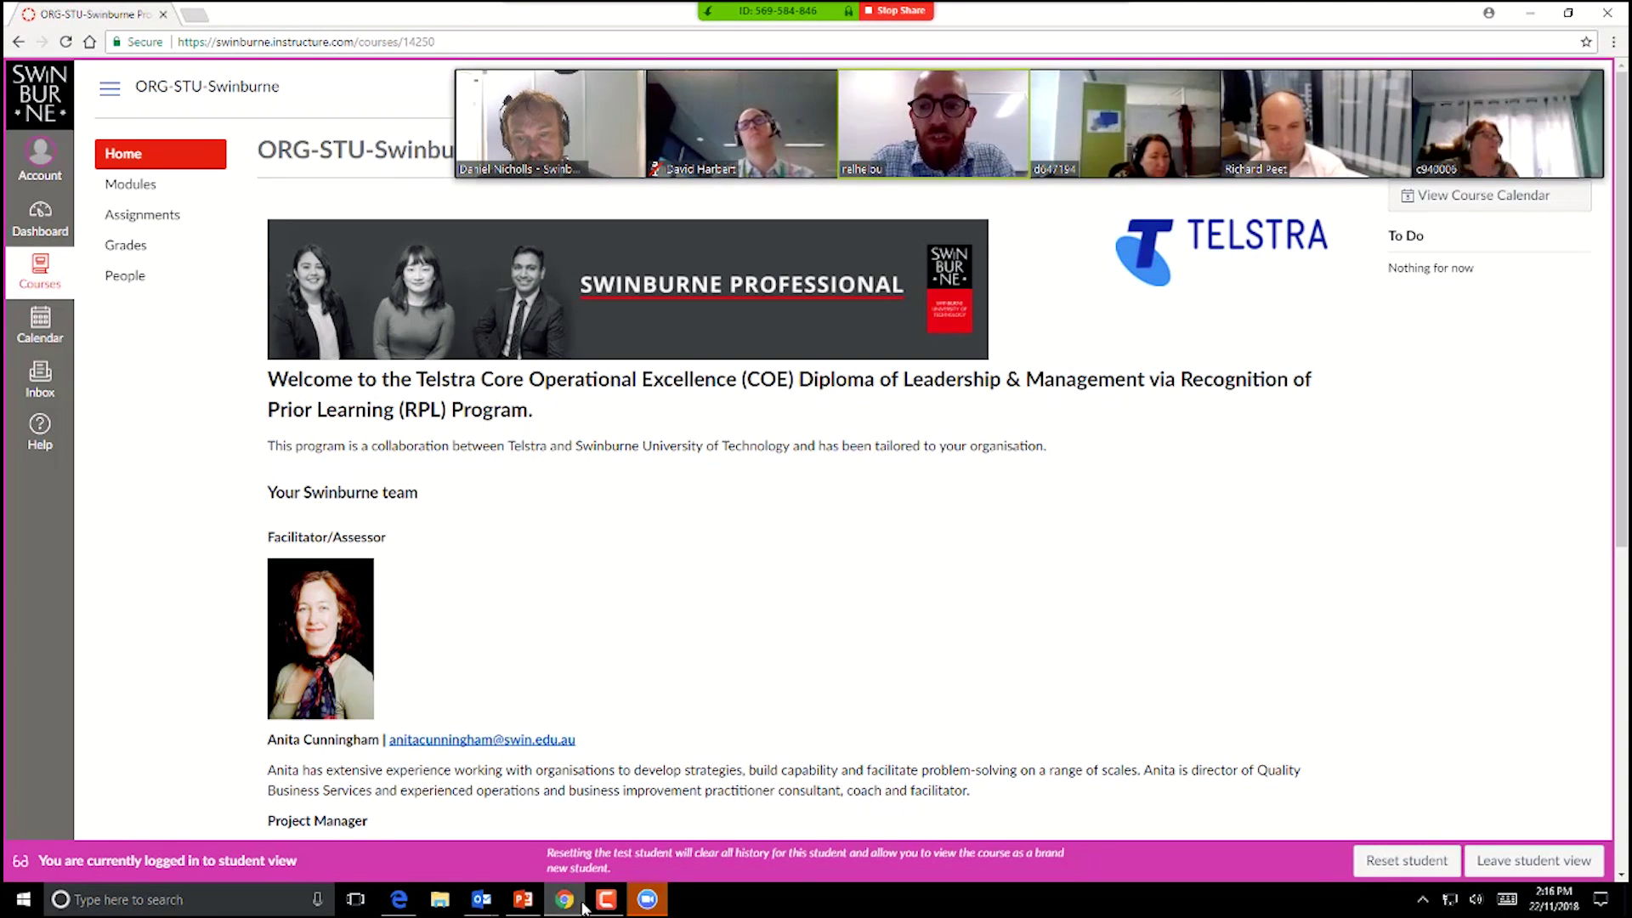
{"action": "mouse_move", "coordinate": [600, 899]}
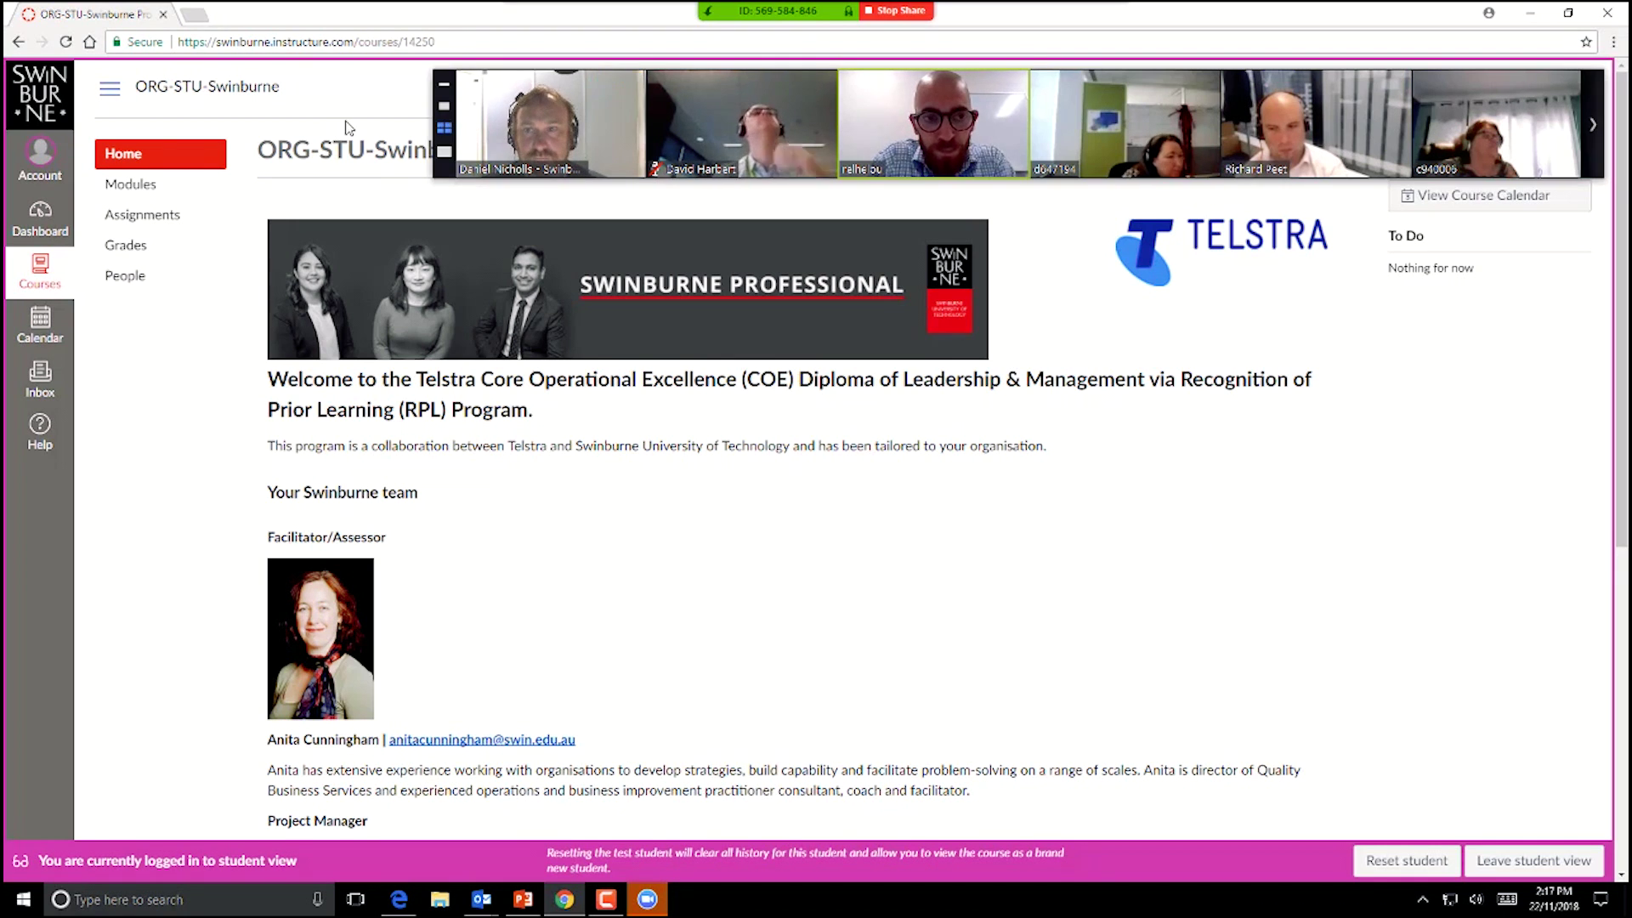
{"action": "left_click", "coordinate": [441, 150]}
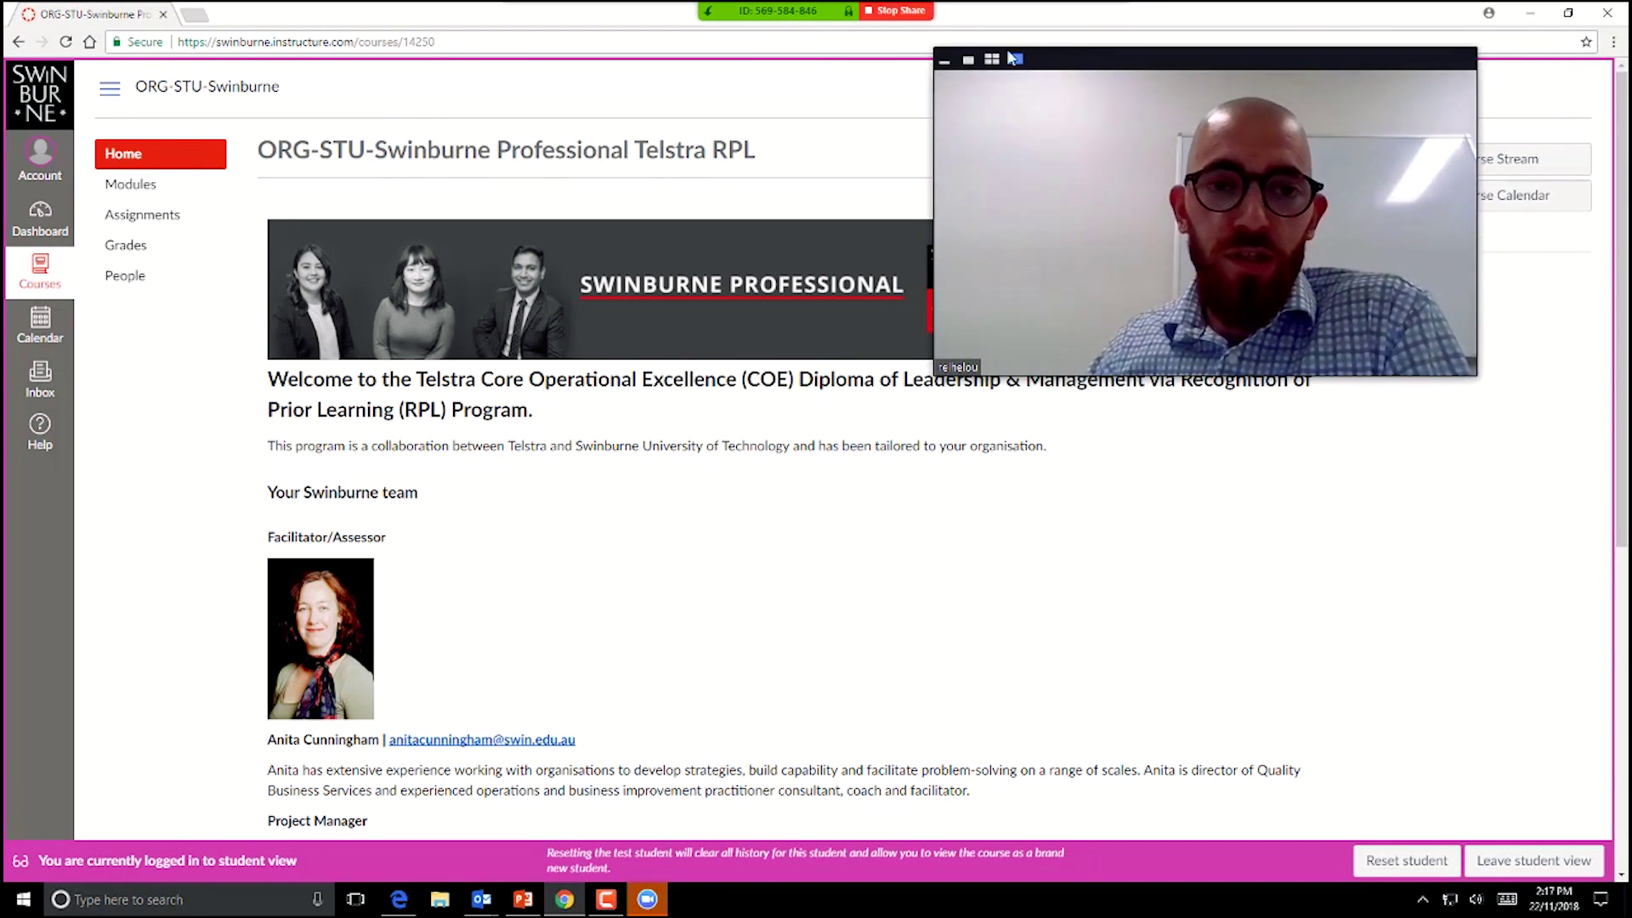
{"action": "left_click", "coordinate": [650, 900]}
{"action": "right_click", "coordinate": [661, 900]}
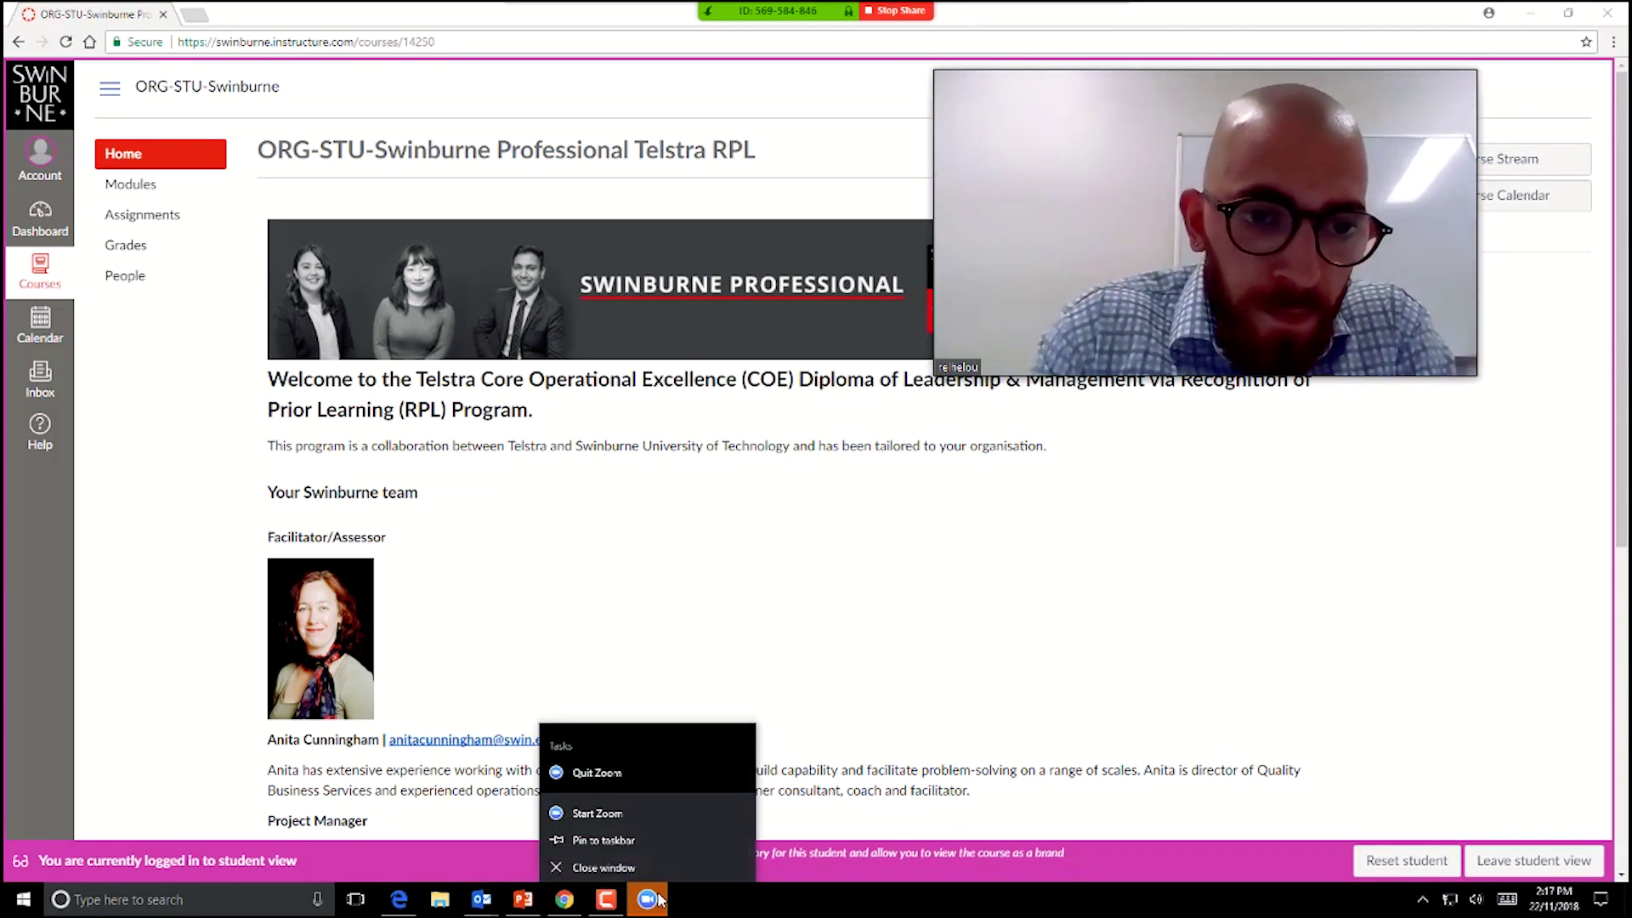
{"action": "left_click", "coordinate": [1145, 629]}
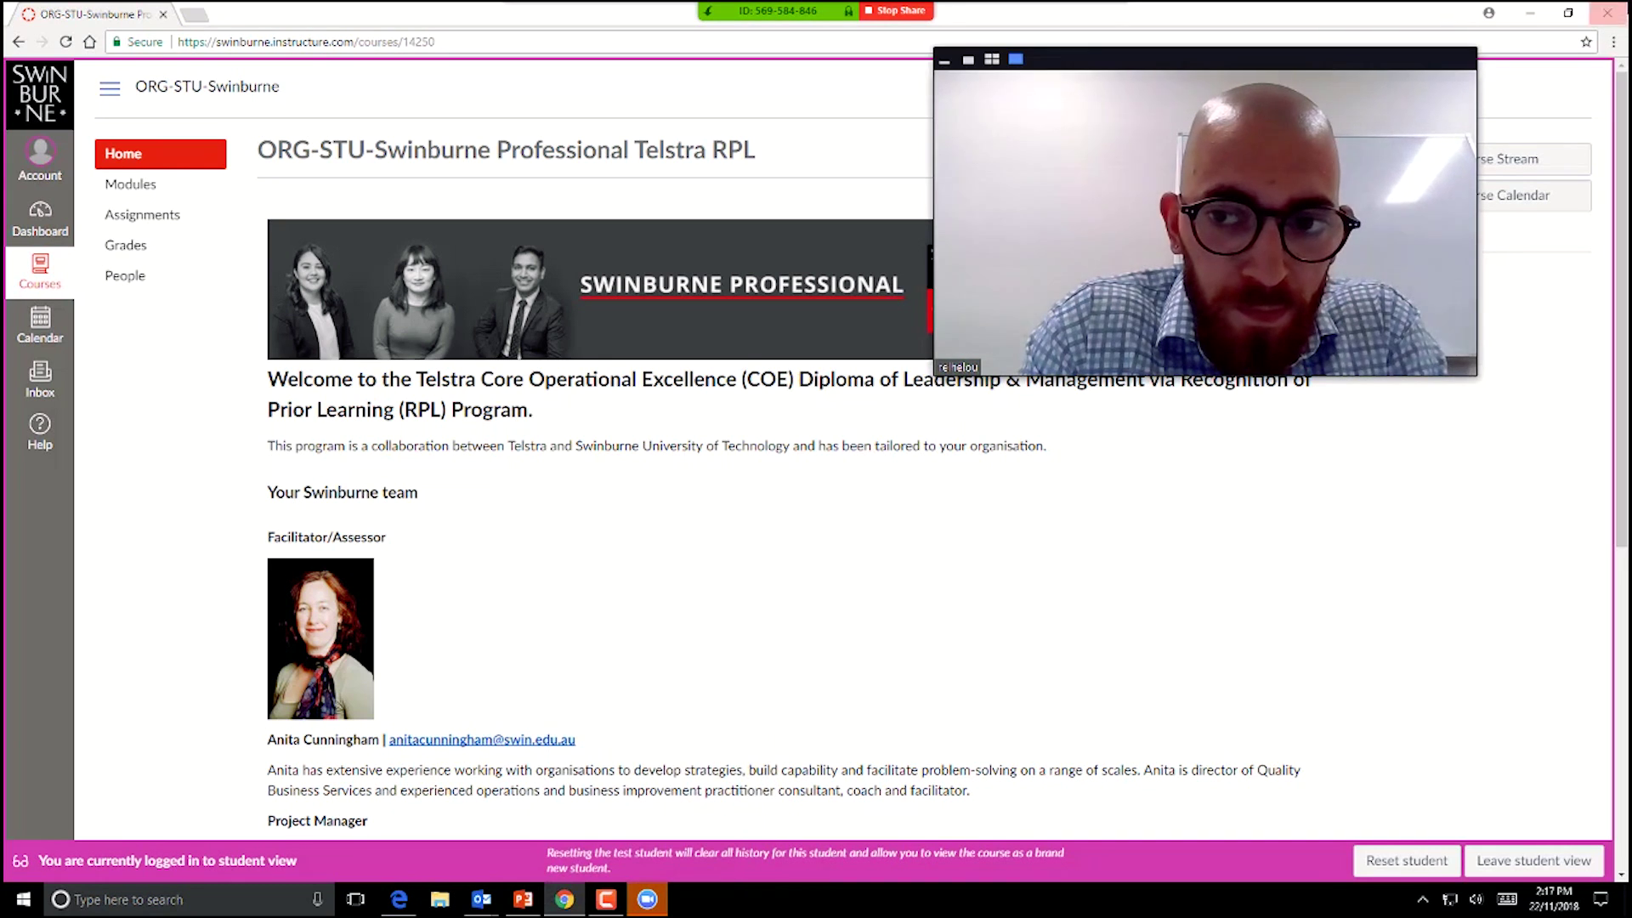
Step: Return to the participant strip, page through participants twice, and choose Chat from its ... menu
{"action": "left_click", "coordinate": [990, 61]}
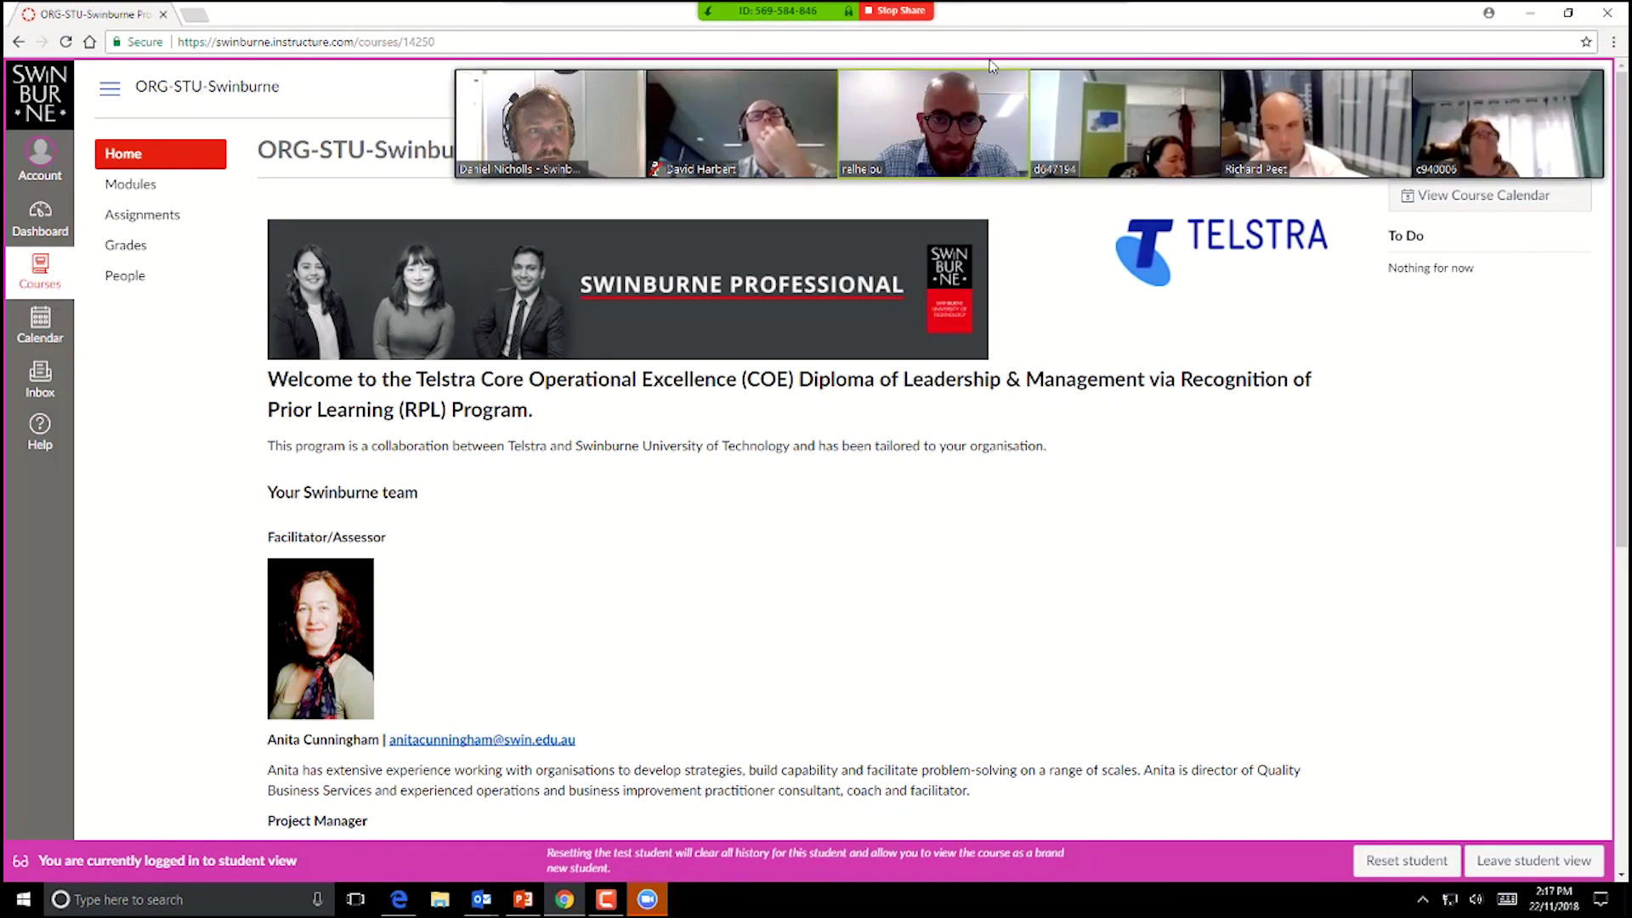
{"action": "left_click", "coordinate": [1595, 112]}
{"action": "left_click", "coordinate": [1595, 112]}
{"action": "left_click", "coordinate": [1590, 84]}
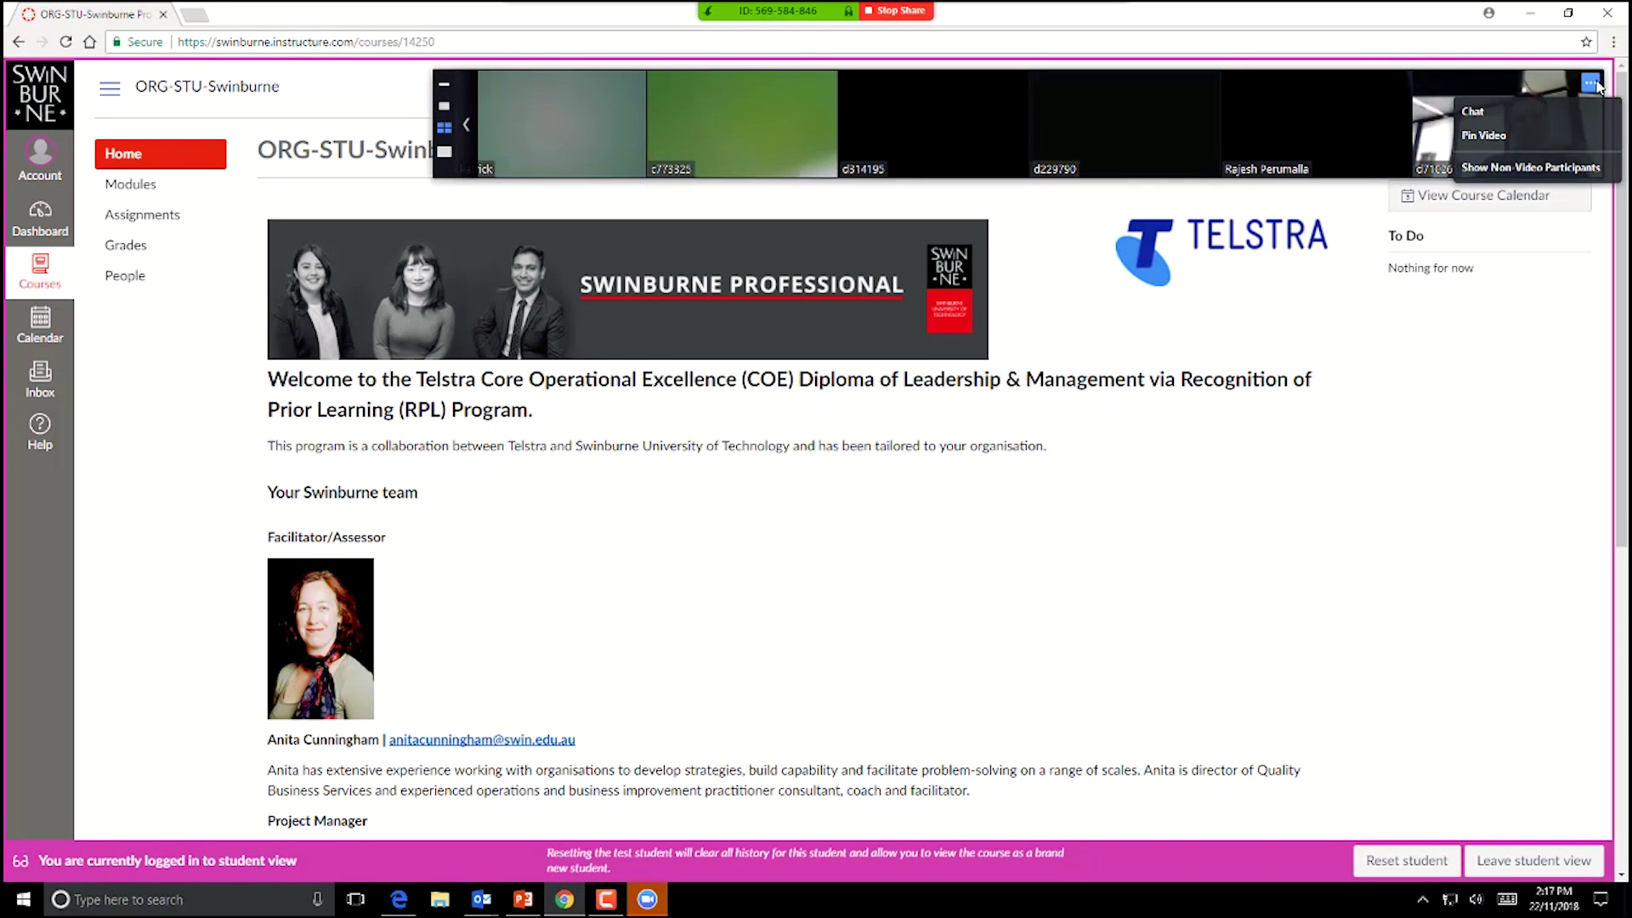
{"action": "left_click", "coordinate": [1472, 112]}
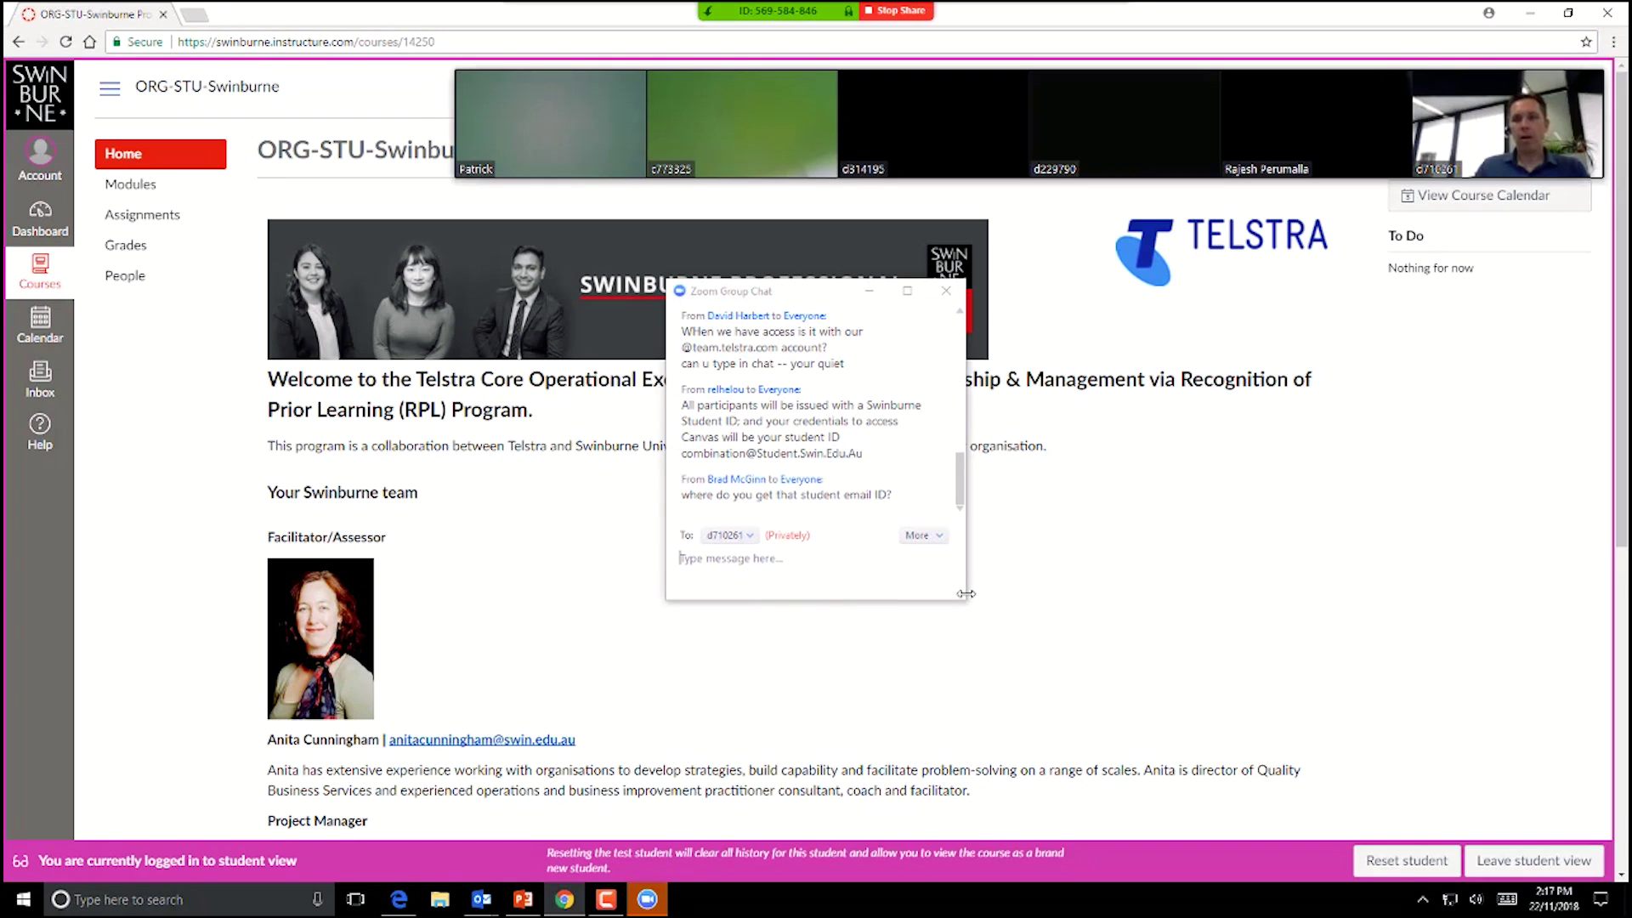
Step: Enlarge the Zoom chat, open the course Assignments list, then move the chat aside and minimise it
{"action": "left_click_drag", "start_coordinate": [963, 602], "coordinate": [1471, 624]}
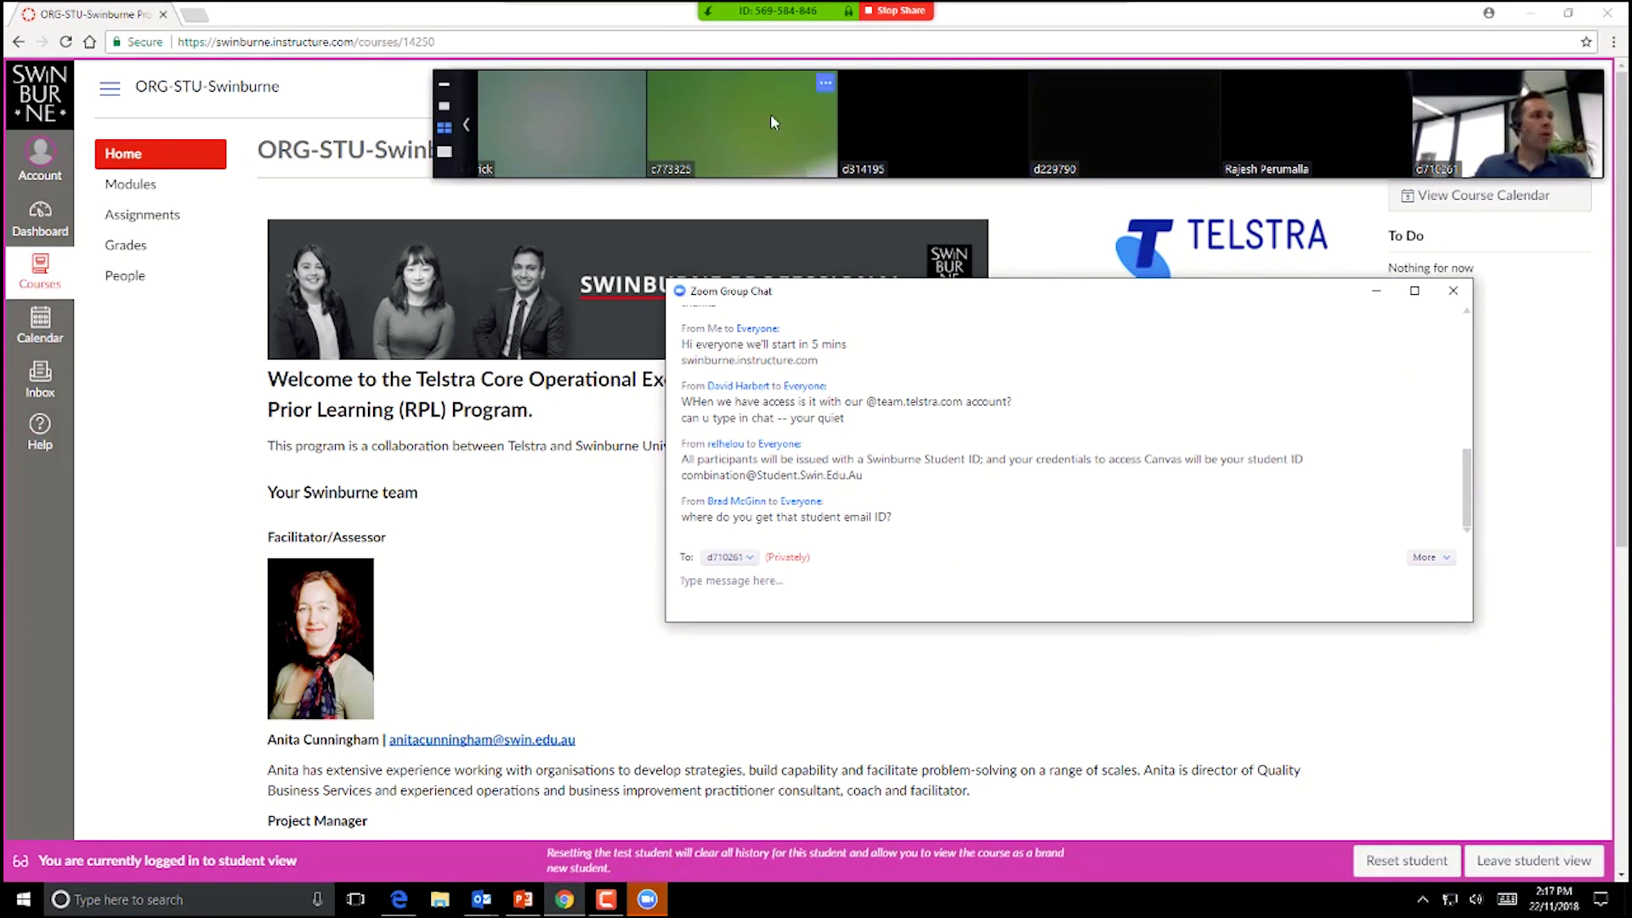
{"action": "left_click", "coordinate": [131, 221]}
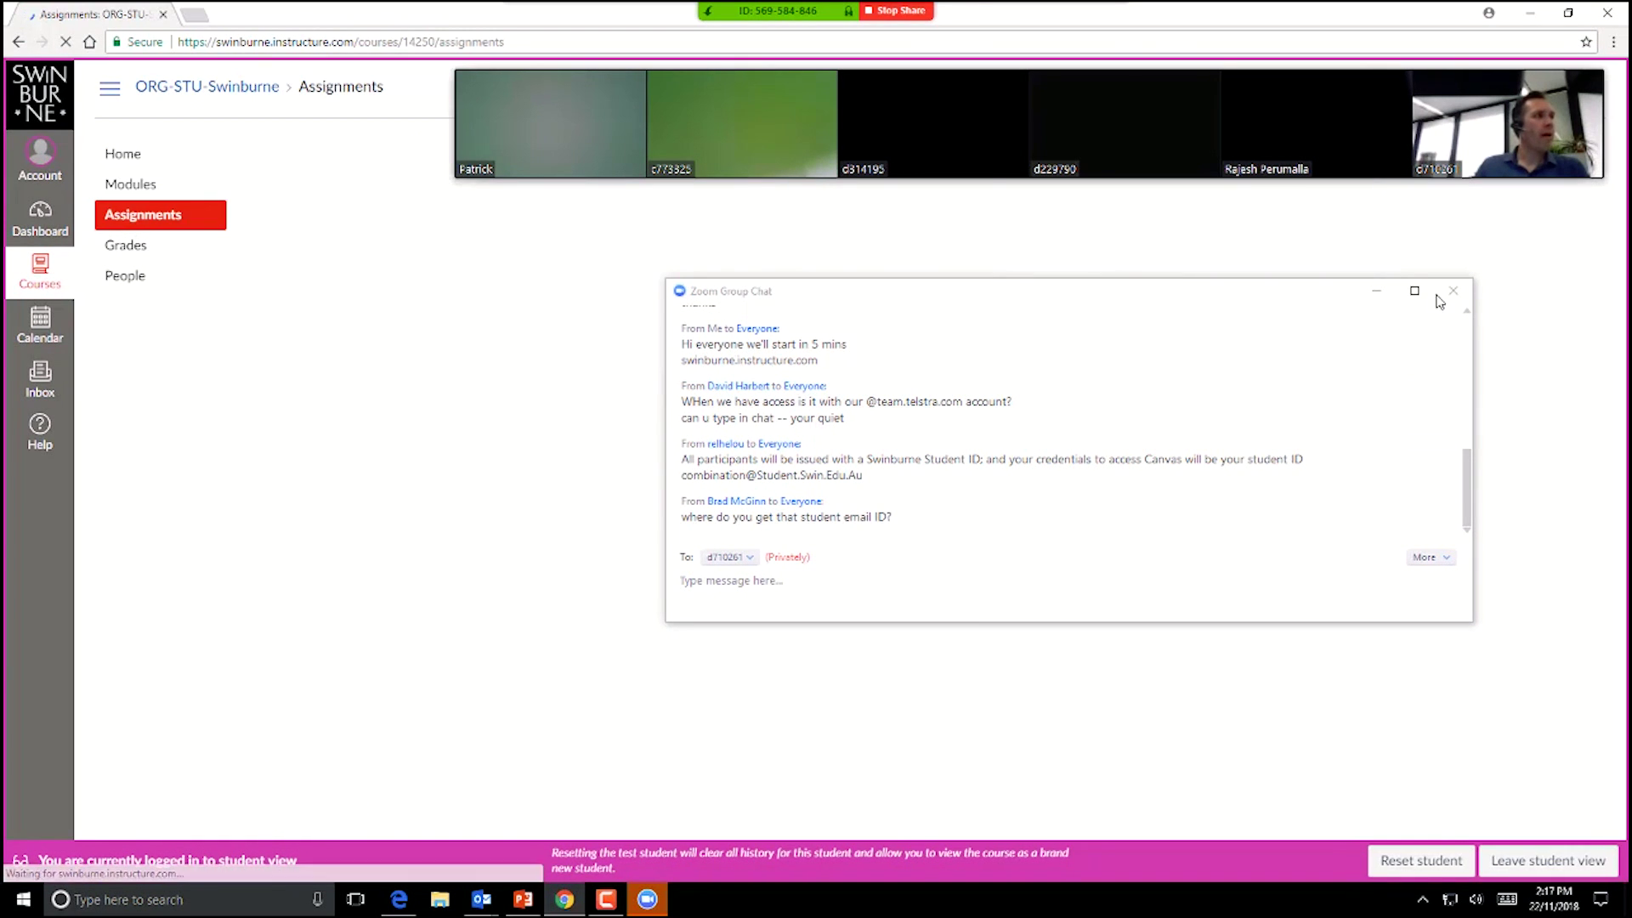
{"action": "left_click_drag", "start_coordinate": [1286, 292], "coordinate": [1421, 466]}
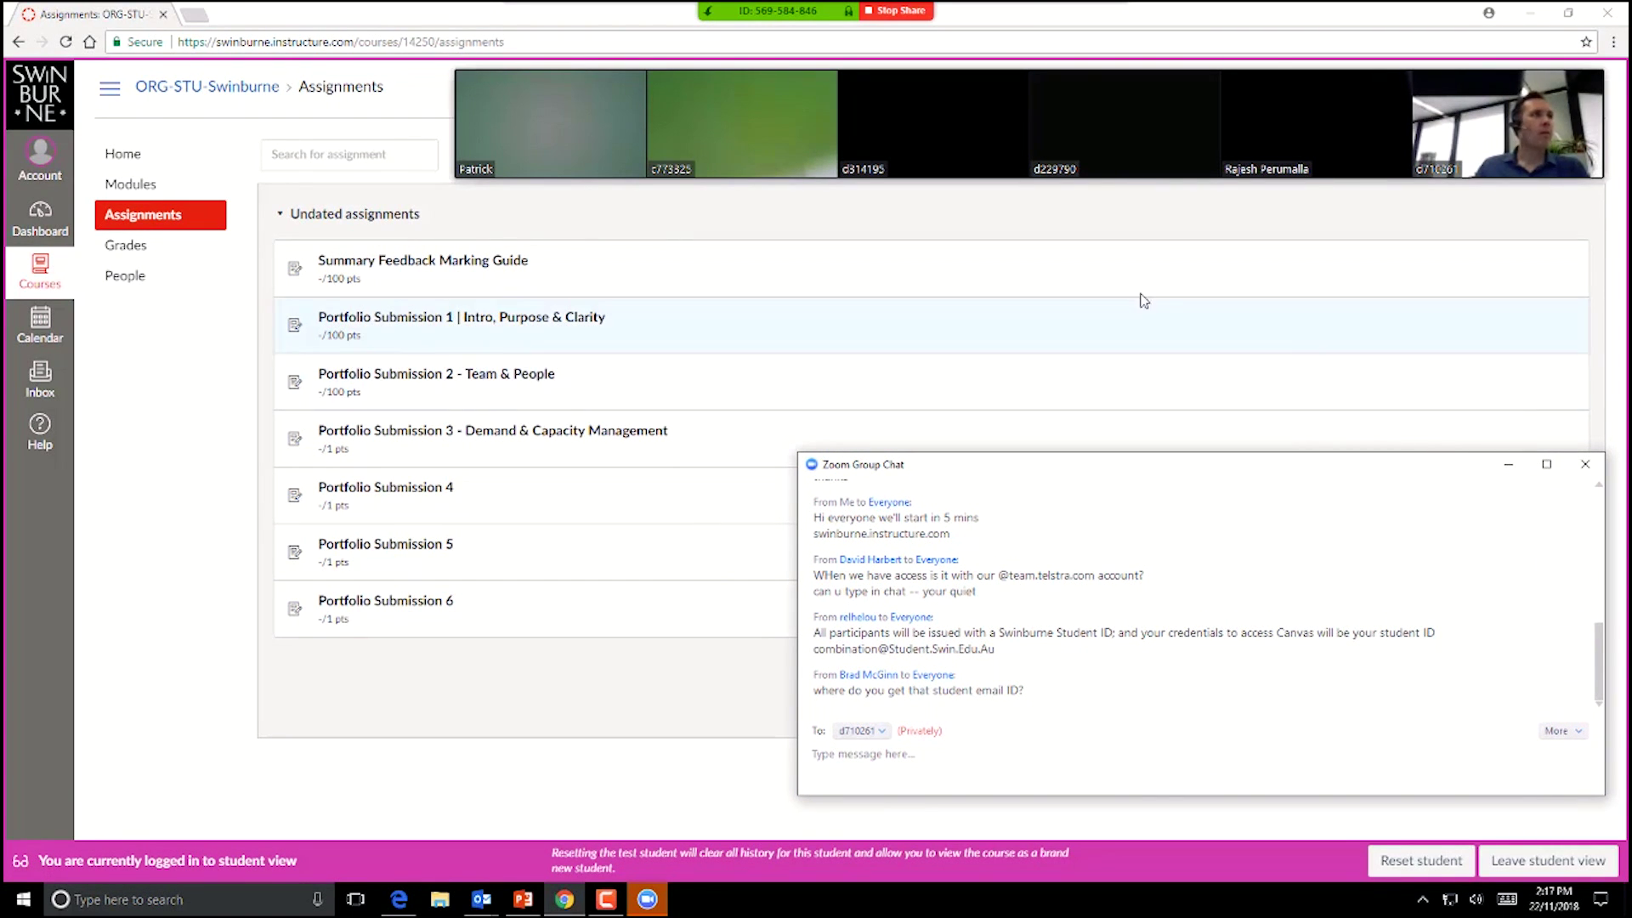
{"action": "left_click", "coordinate": [1509, 464]}
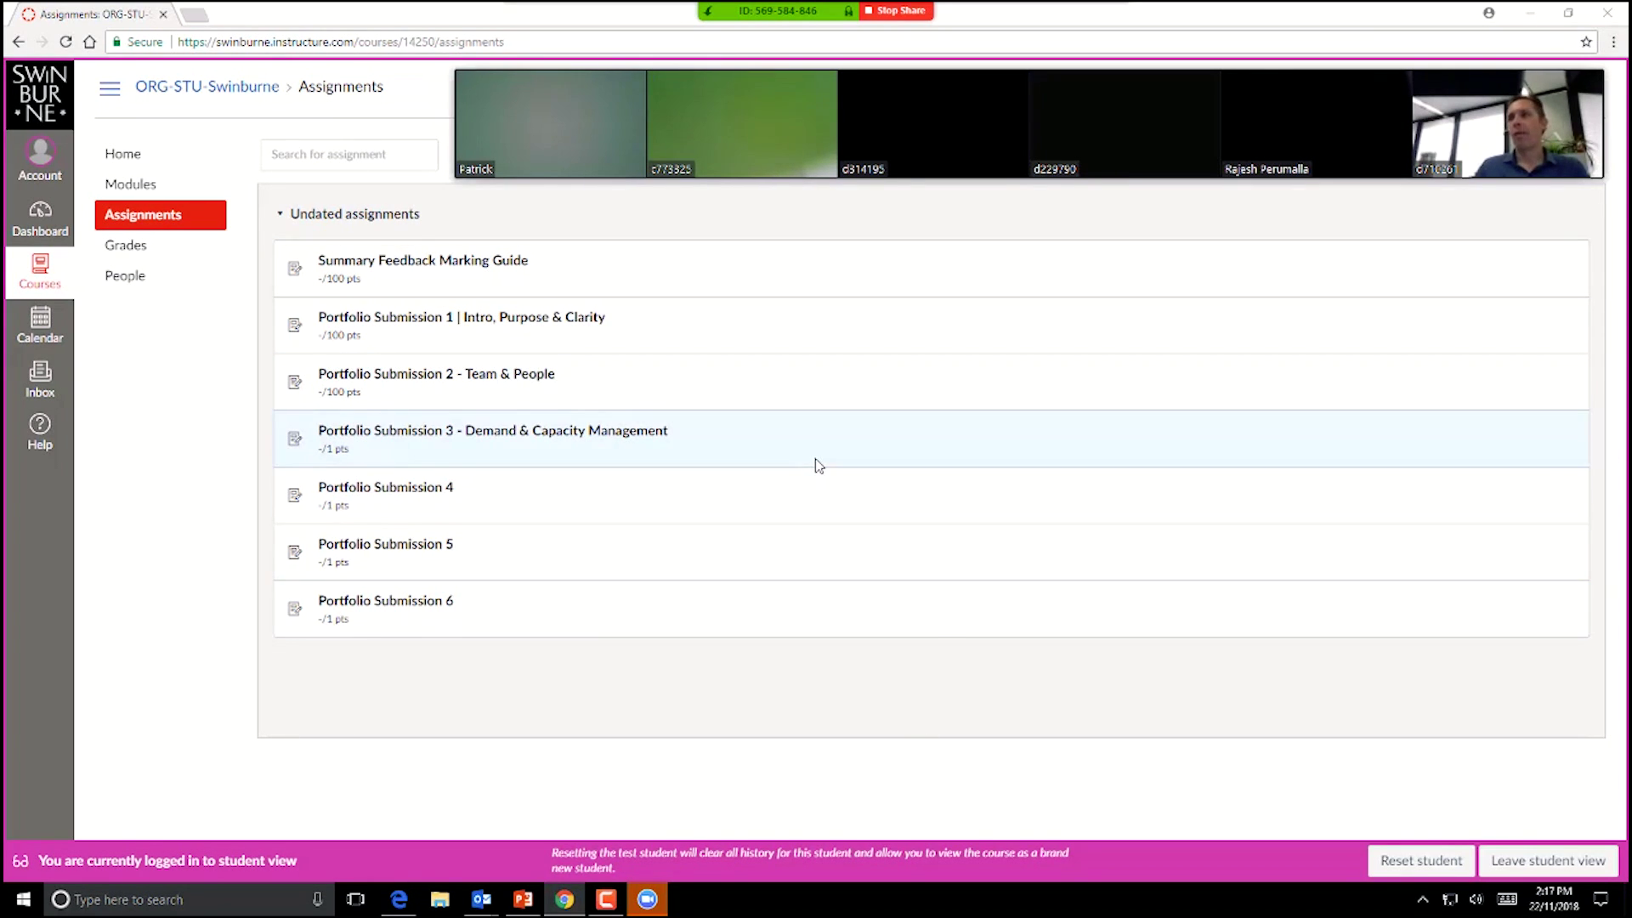
{"action": "mouse_move", "coordinate": [471, 121]}
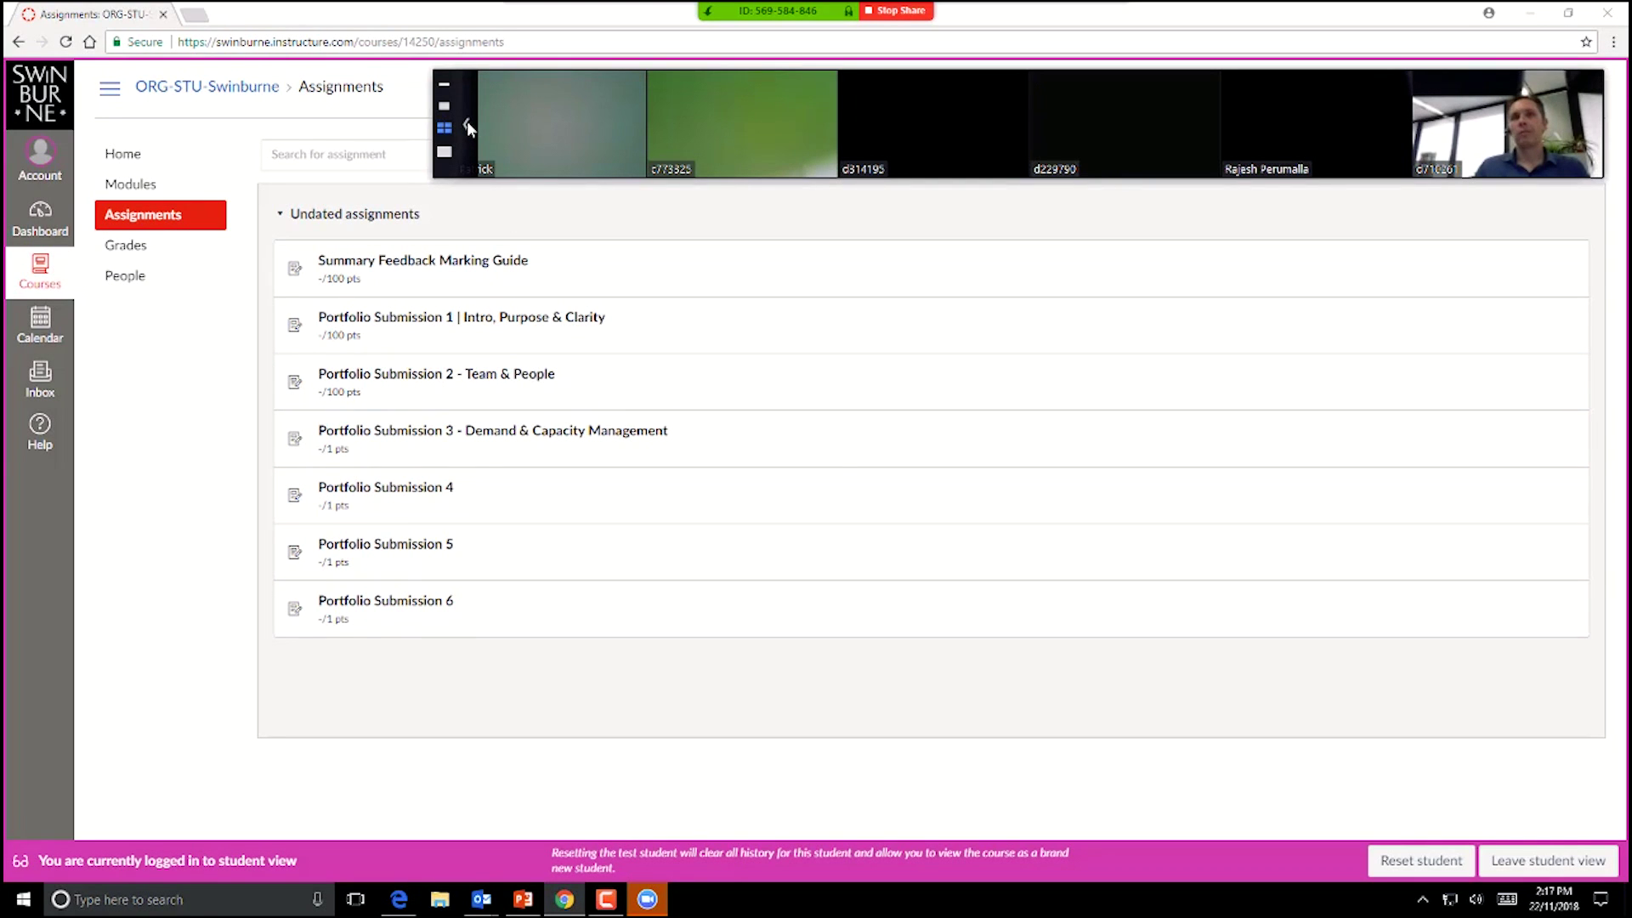
Step: View the Summary Feedback Marking Guide, go back, and open the test student's Grades page
{"action": "left_click", "coordinate": [441, 262]}
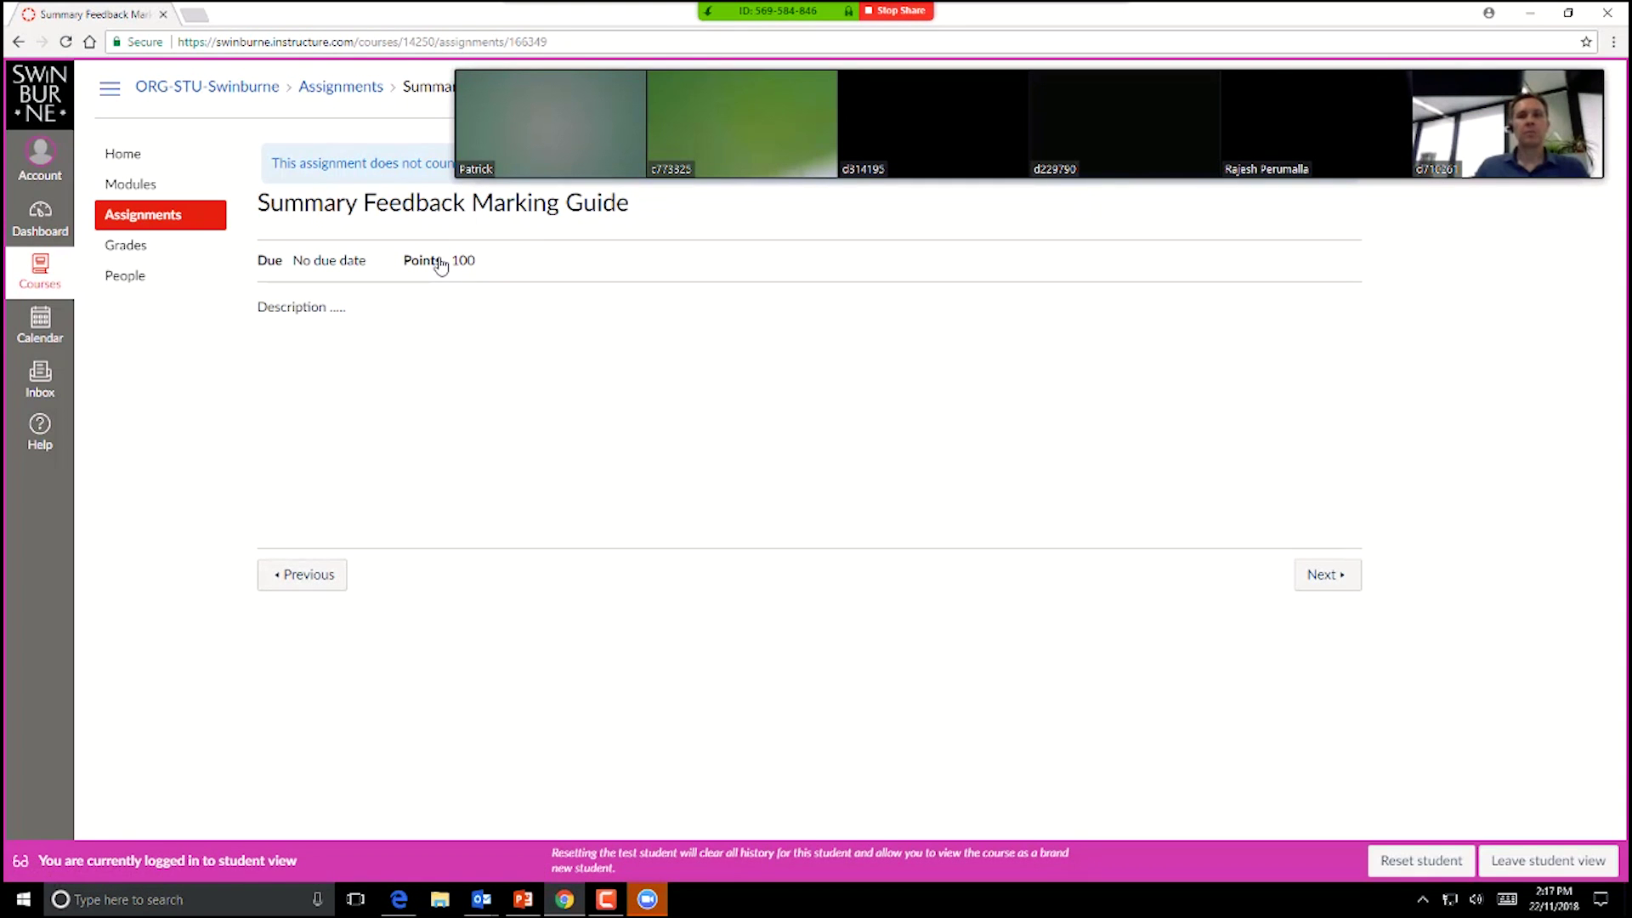
{"action": "left_click", "coordinate": [19, 41]}
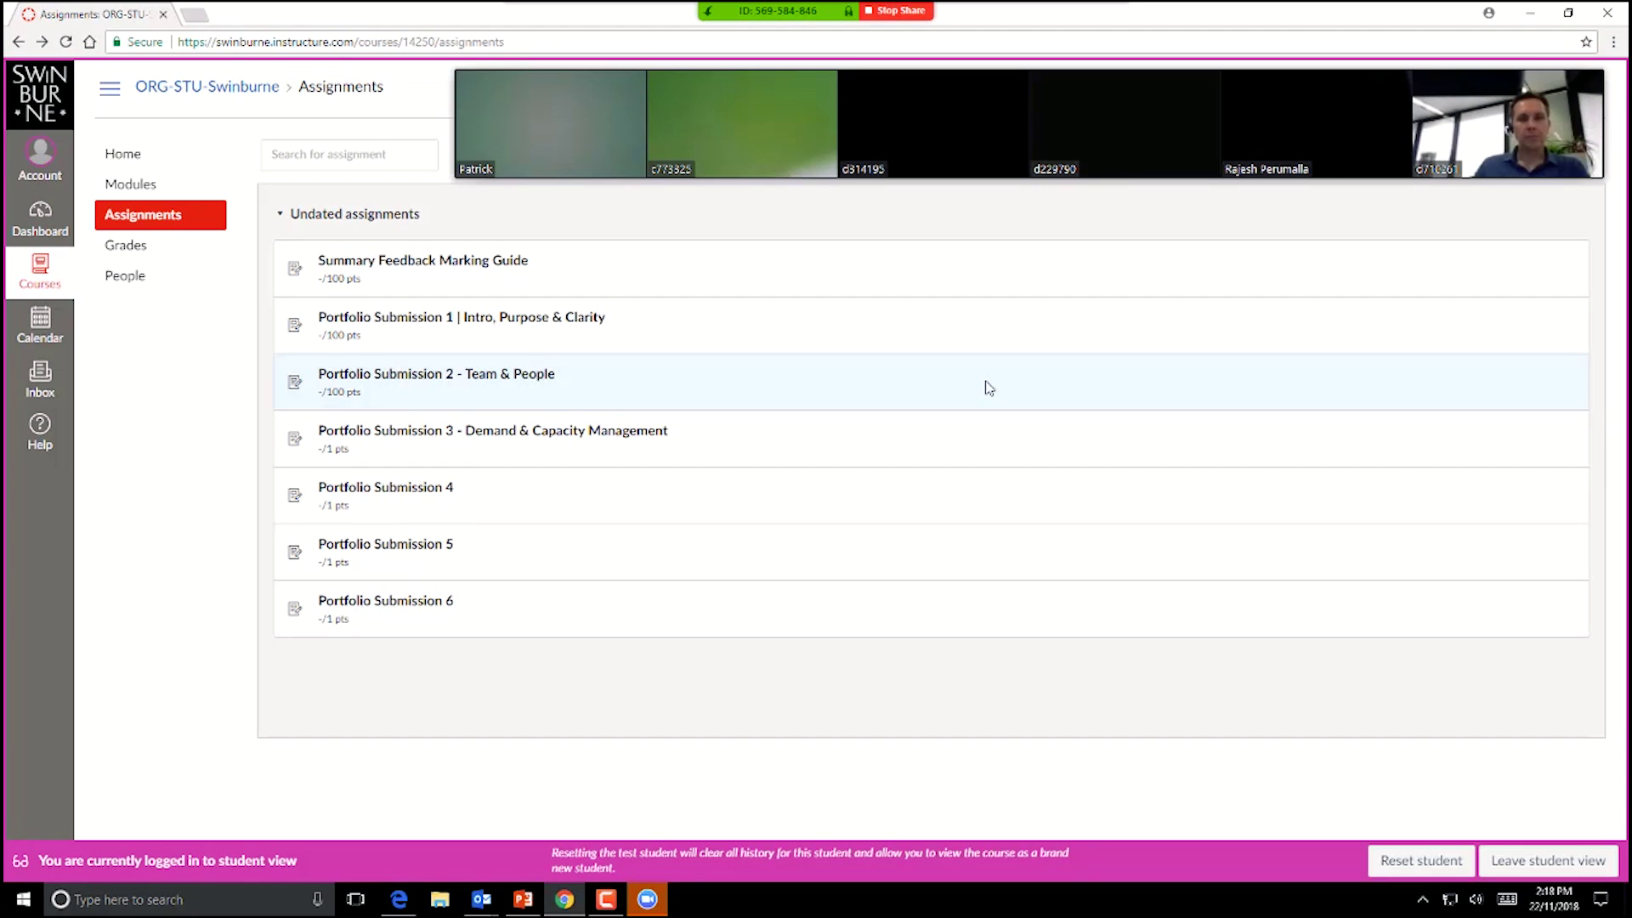
{"action": "left_click", "coordinate": [126, 247]}
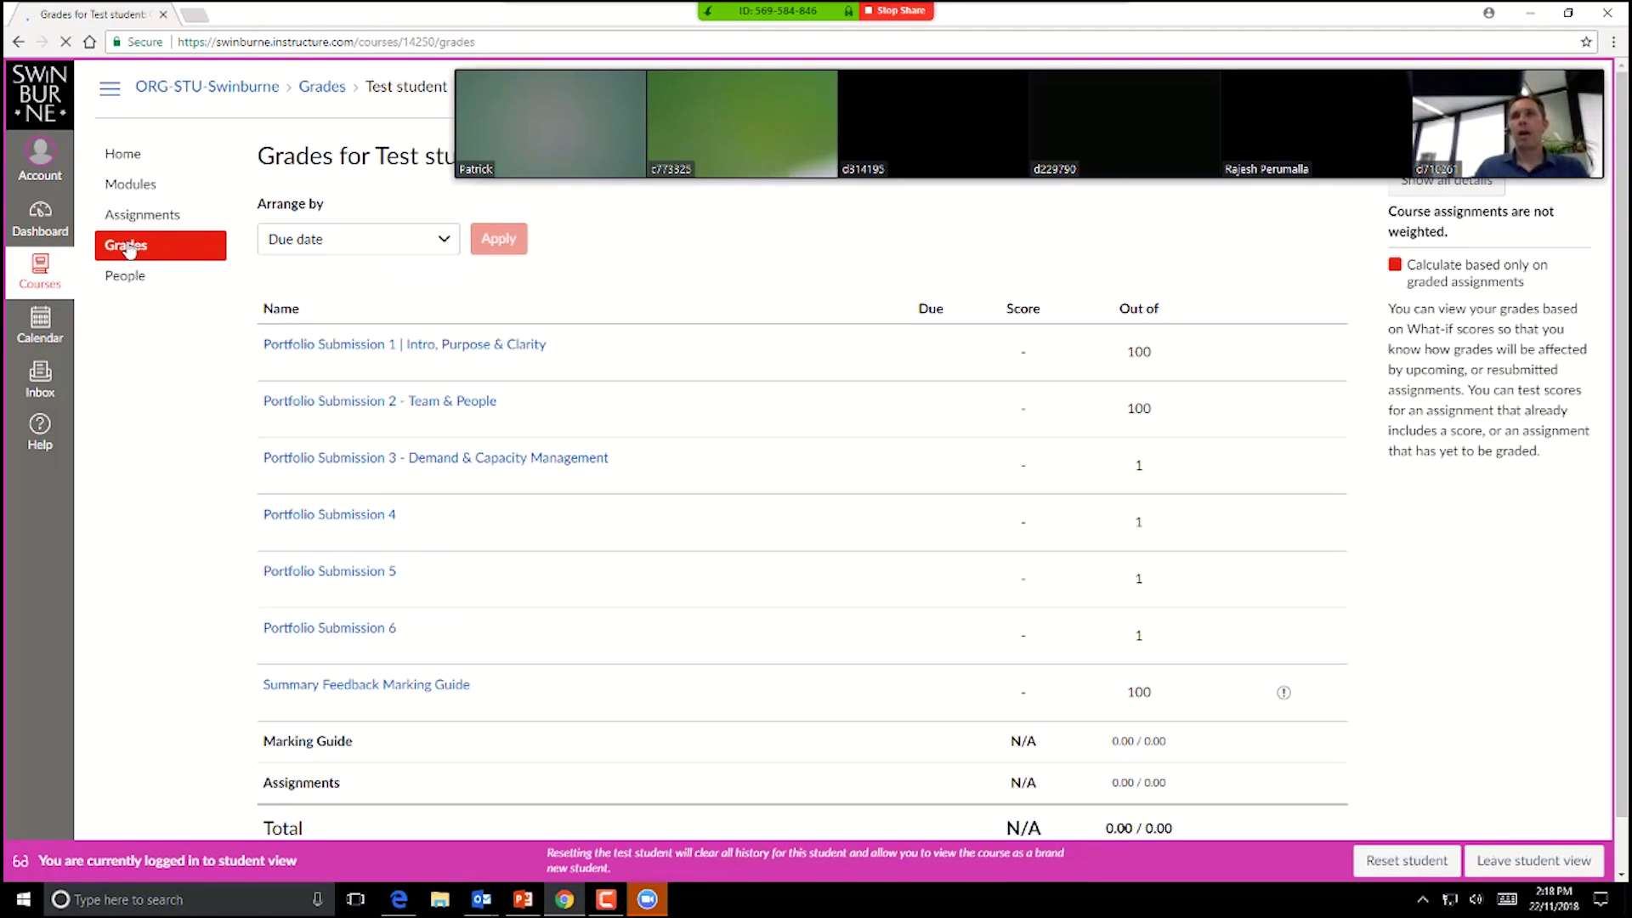
{"action": "scroll", "coordinate": [918, 668], "scroll_direction": "down", "scroll_amount": 1}
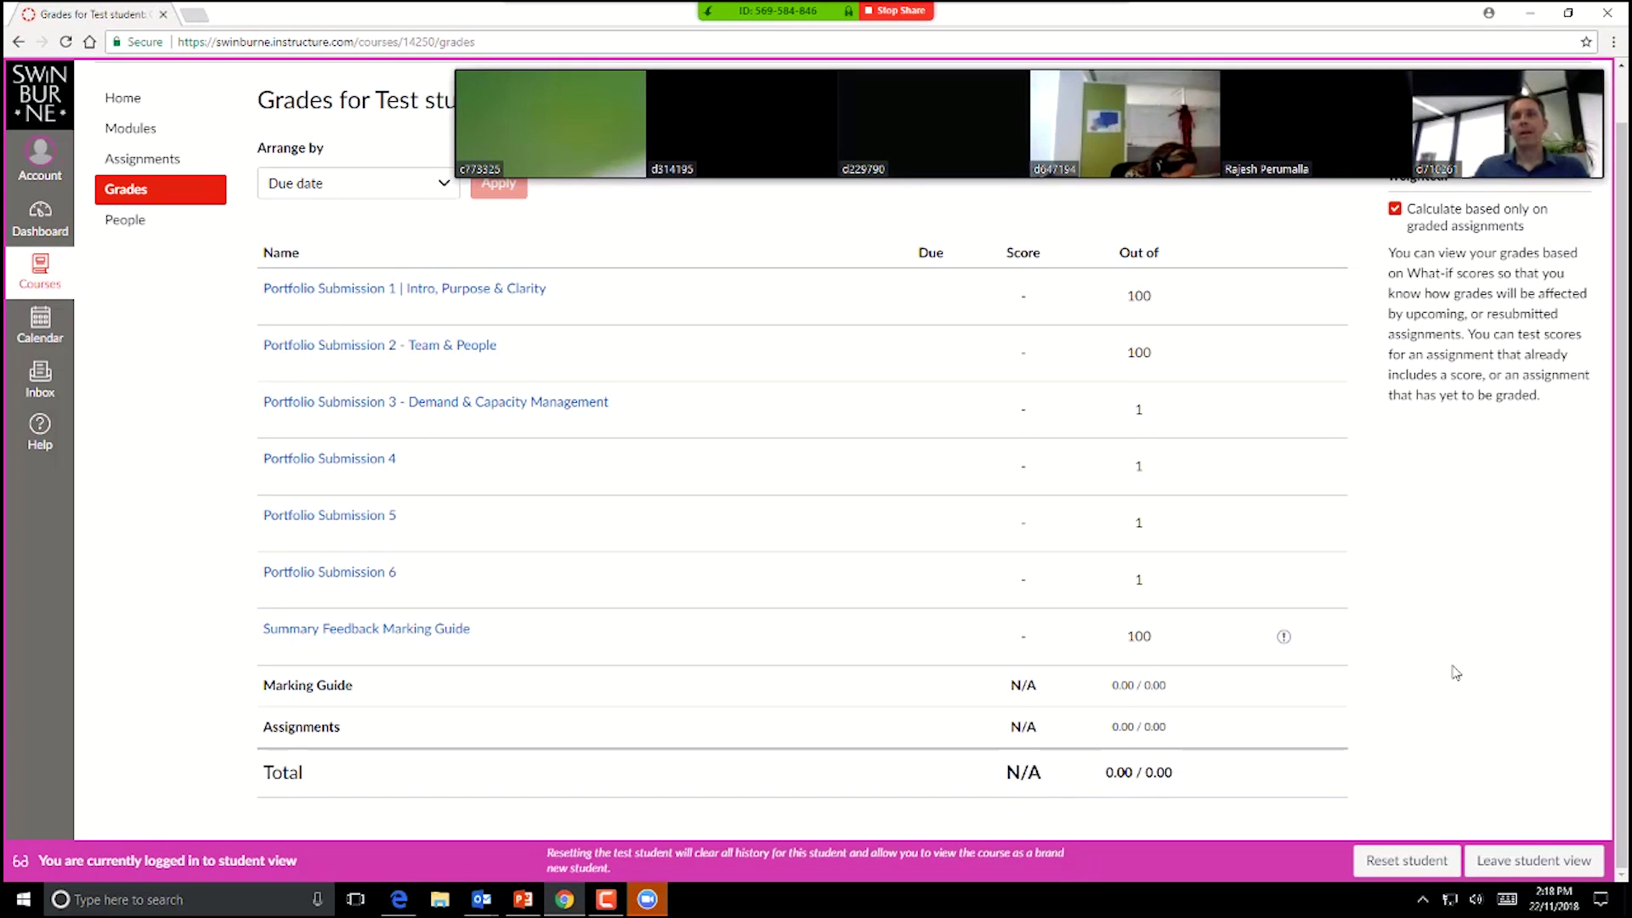
Step: Open Zoom's Participants list, move it to the bottom right, close it, and change the participant view
{"action": "mouse_move", "coordinate": [651, 903]}
{"action": "mouse_move", "coordinate": [799, 34]}
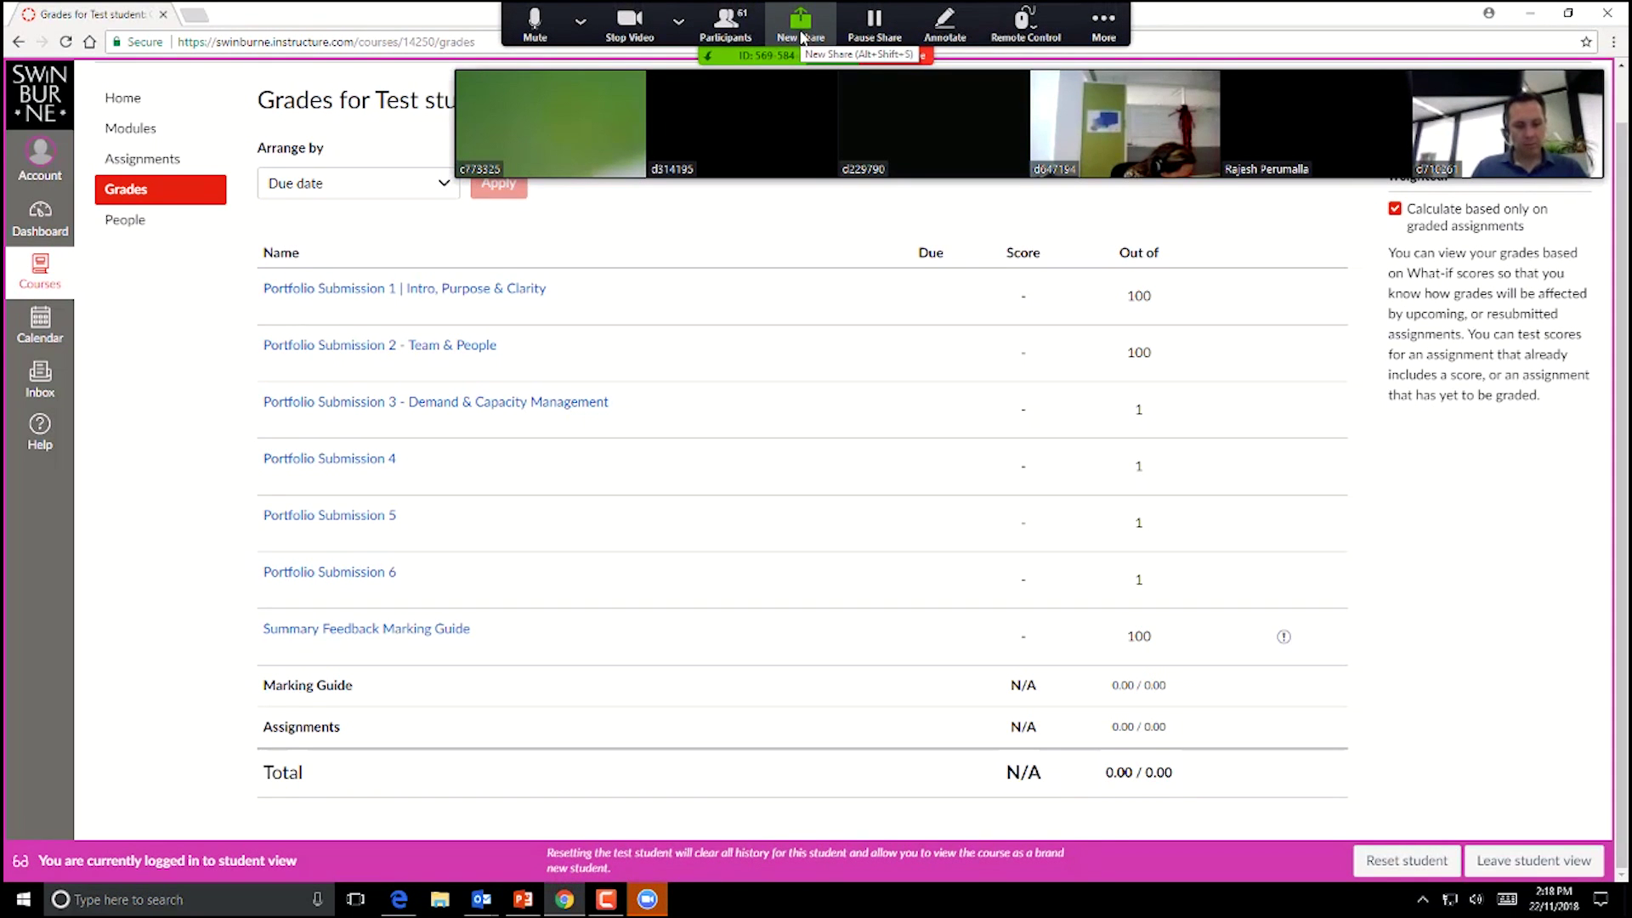
{"action": "left_click", "coordinate": [726, 26]}
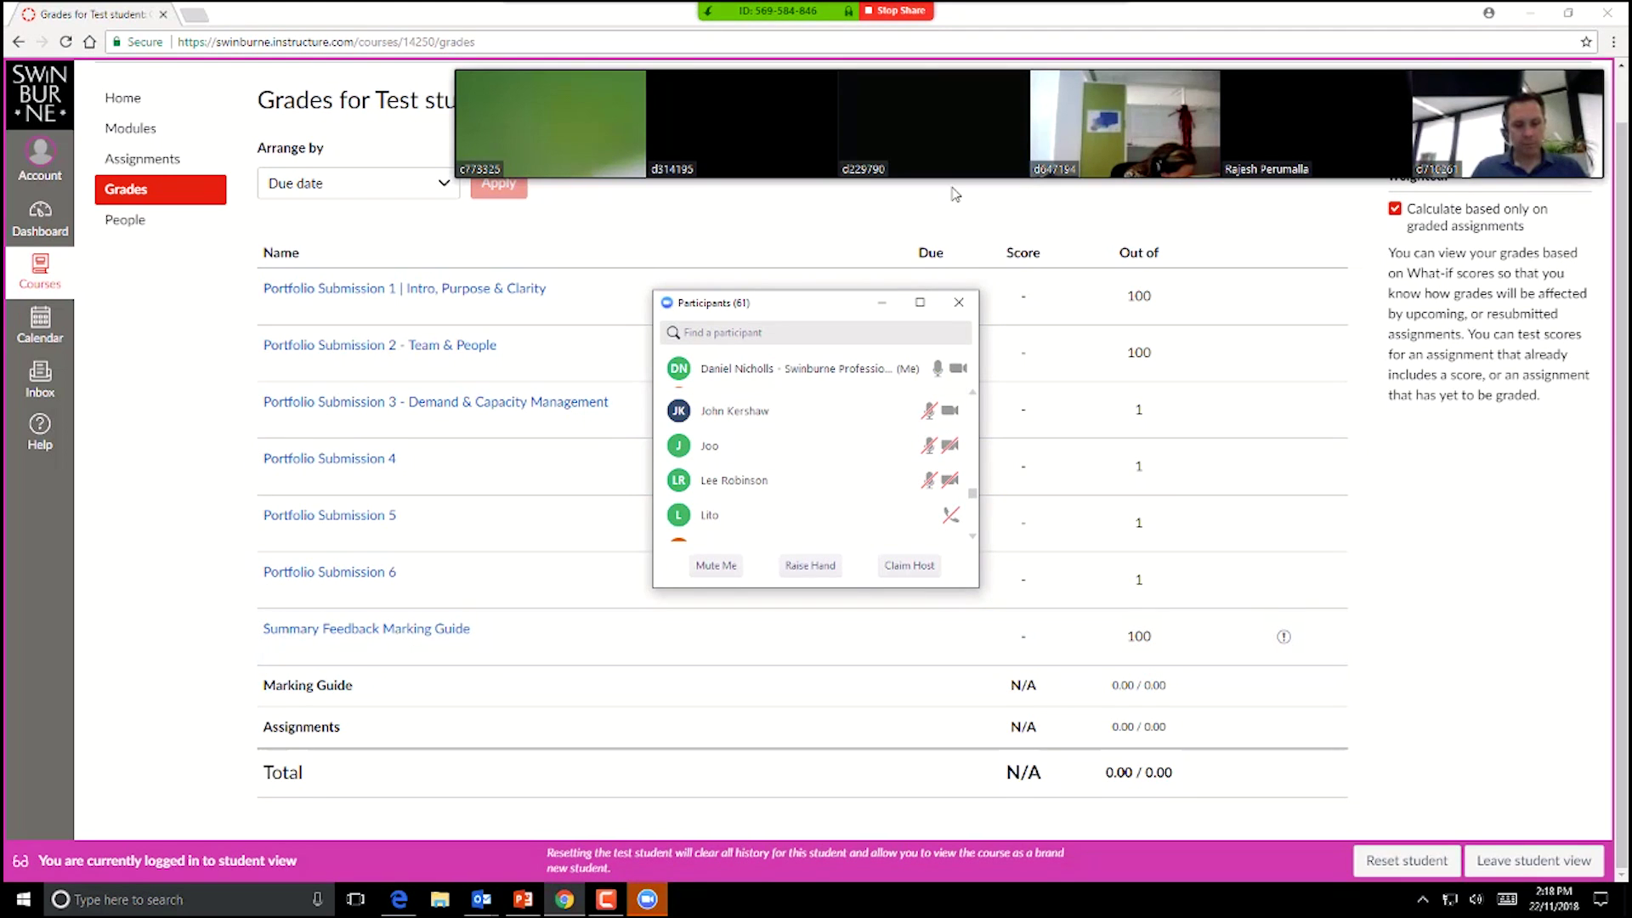
{"action": "left_click_drag", "start_coordinate": [803, 303], "coordinate": [1426, 448]}
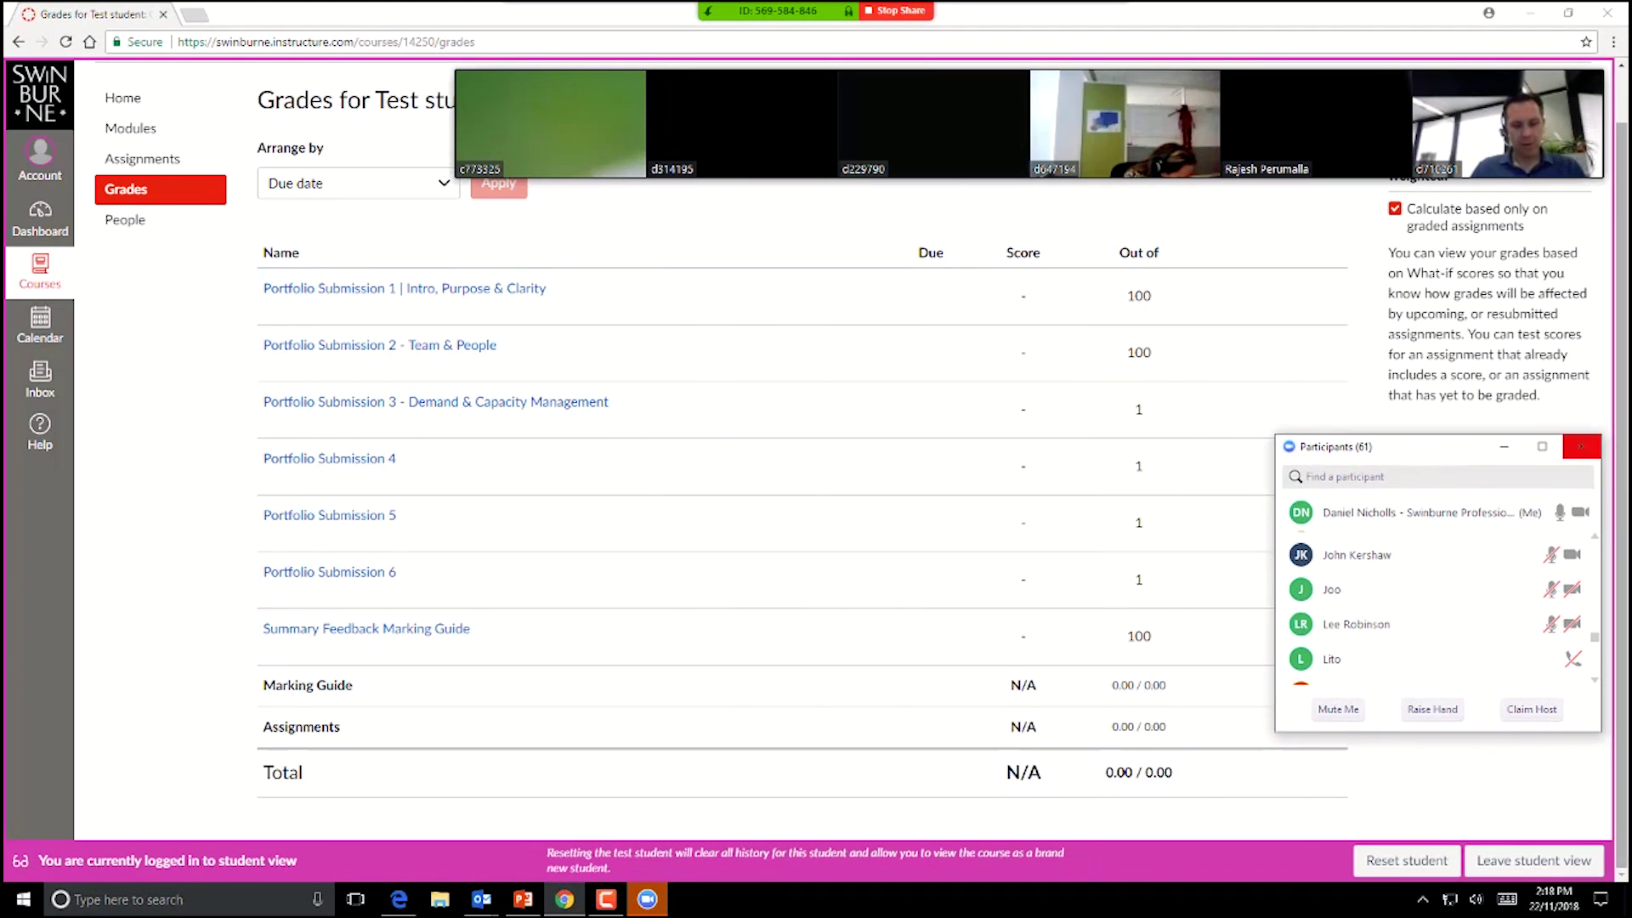
{"action": "left_click", "coordinate": [1576, 449]}
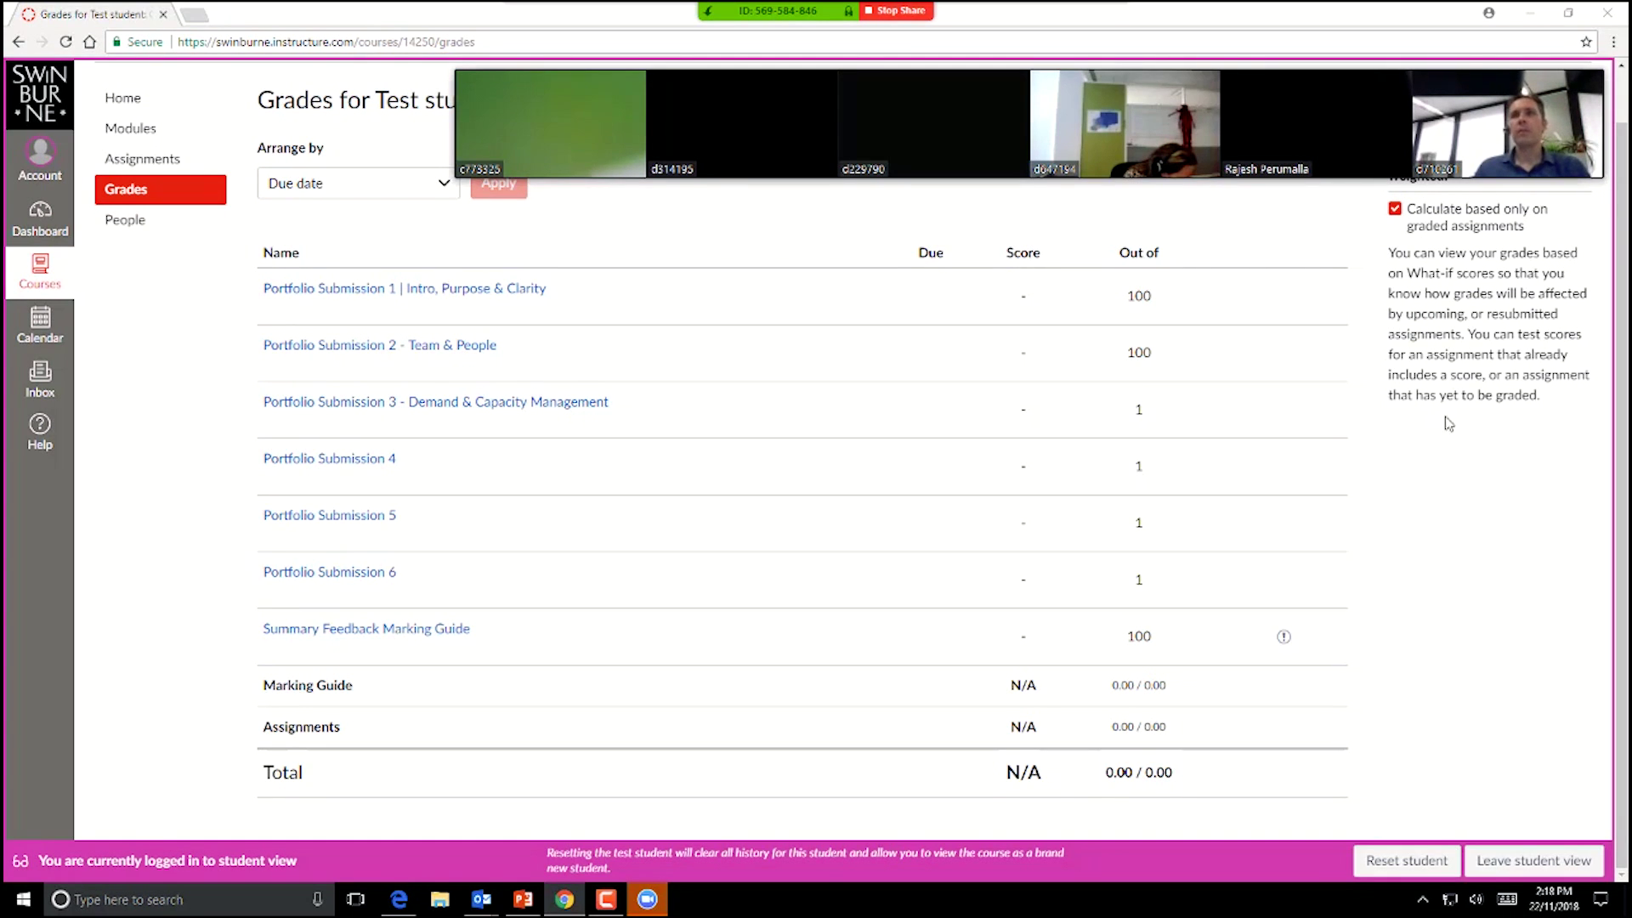
{"action": "left_click", "coordinate": [469, 127]}
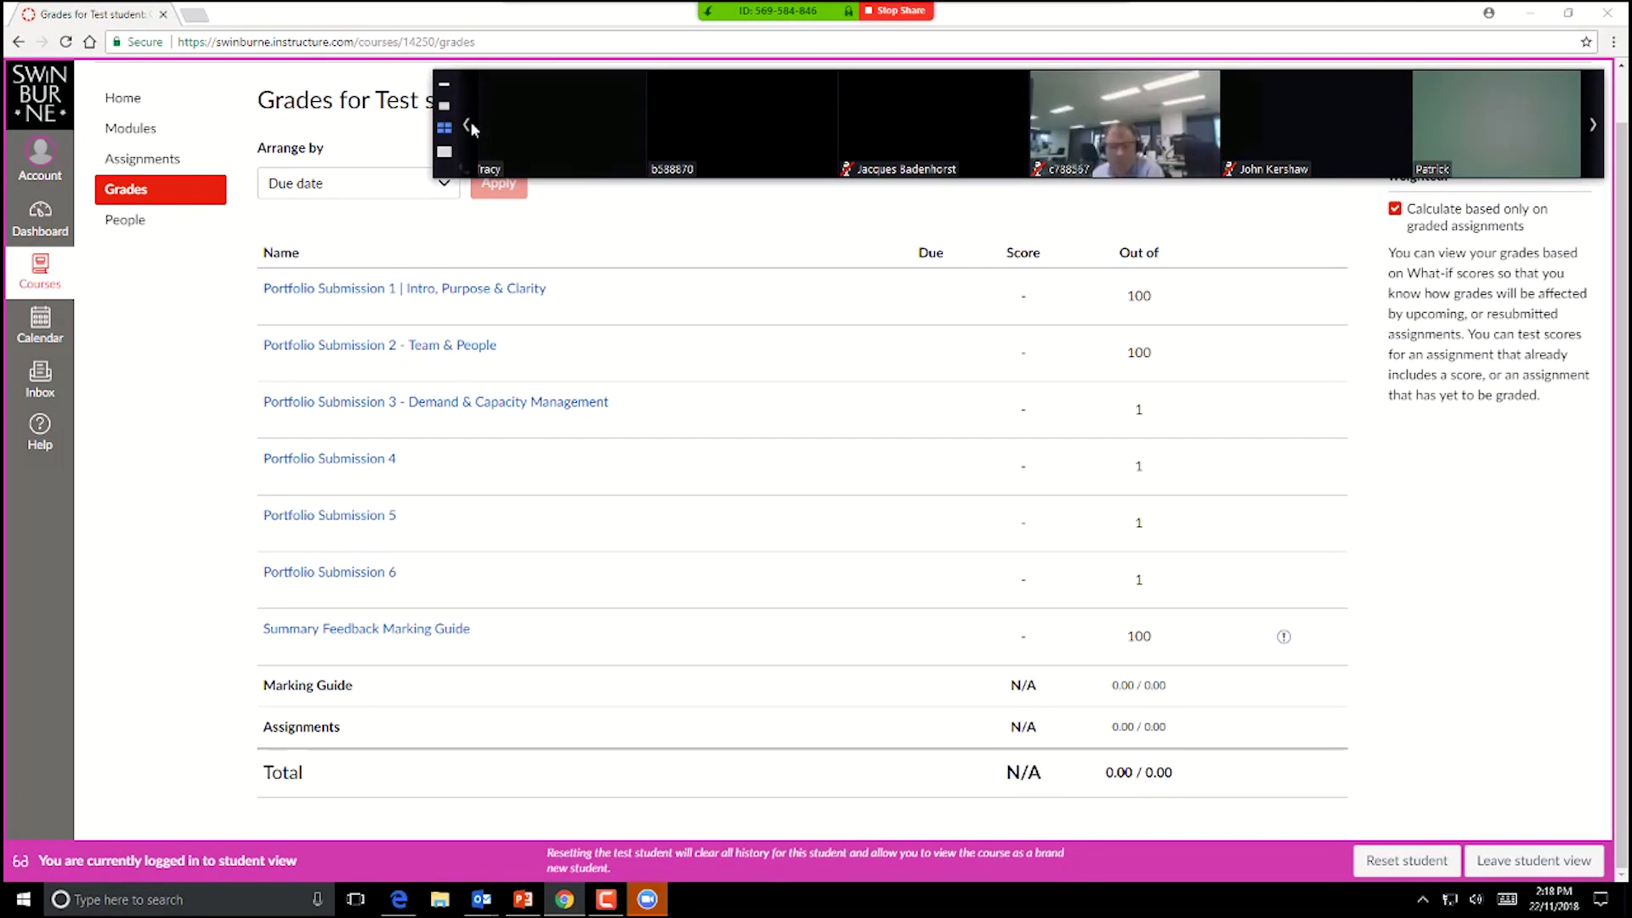
{"action": "left_click", "coordinate": [470, 127]}
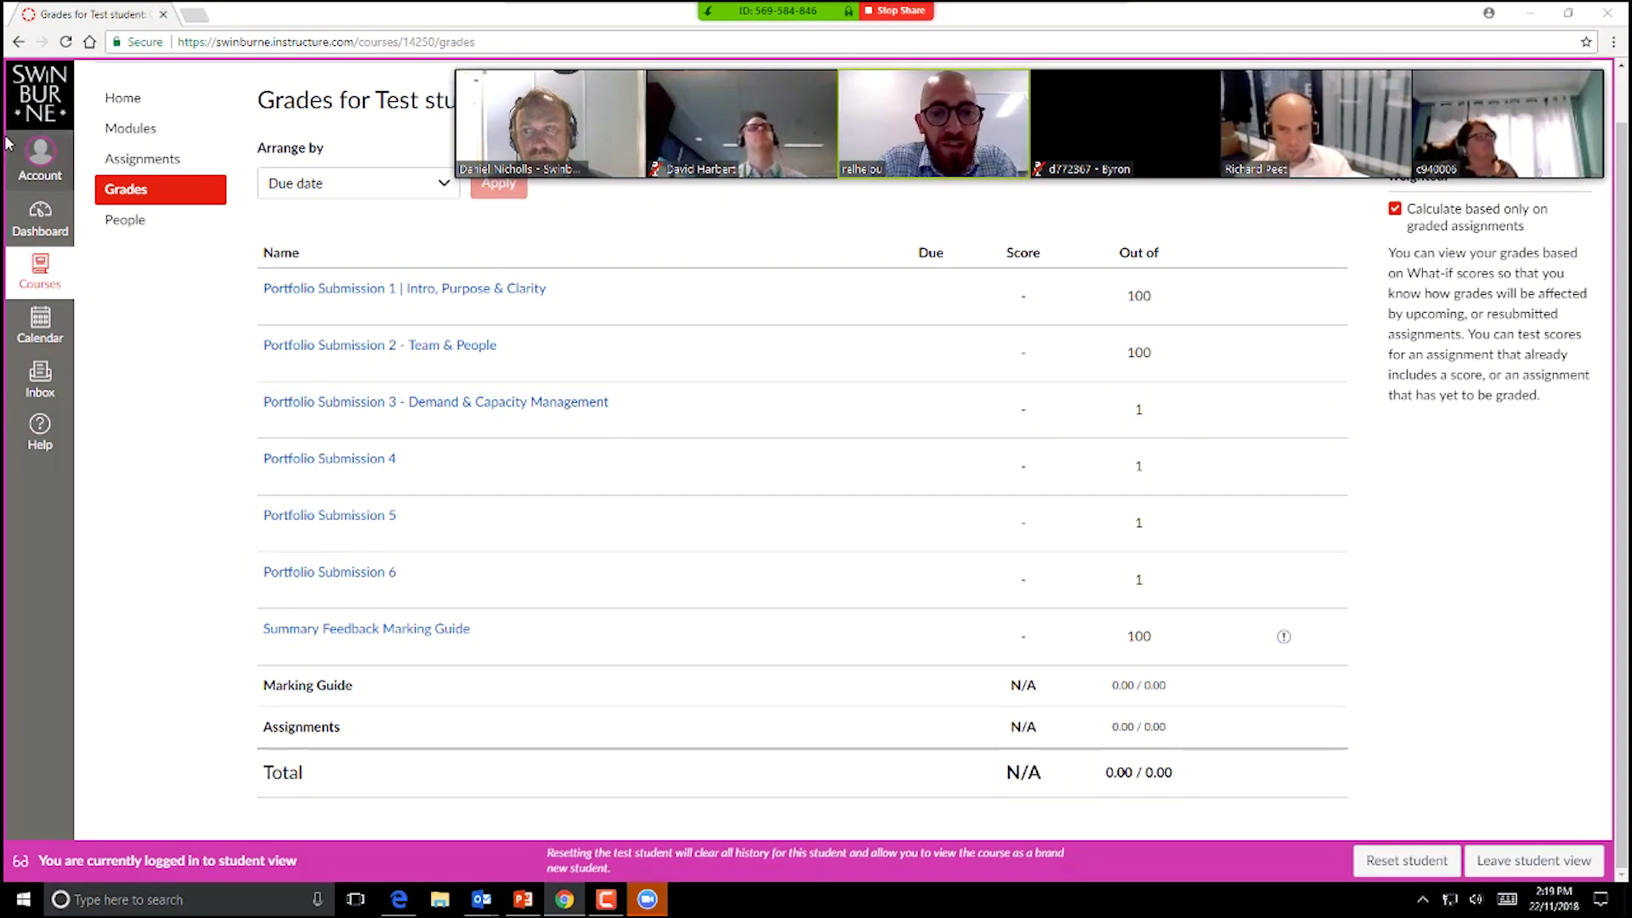
Step: Open Account > Settings, shrink the meeting video, and leave student view for the instructor account
{"action": "left_click", "coordinate": [40, 157]}
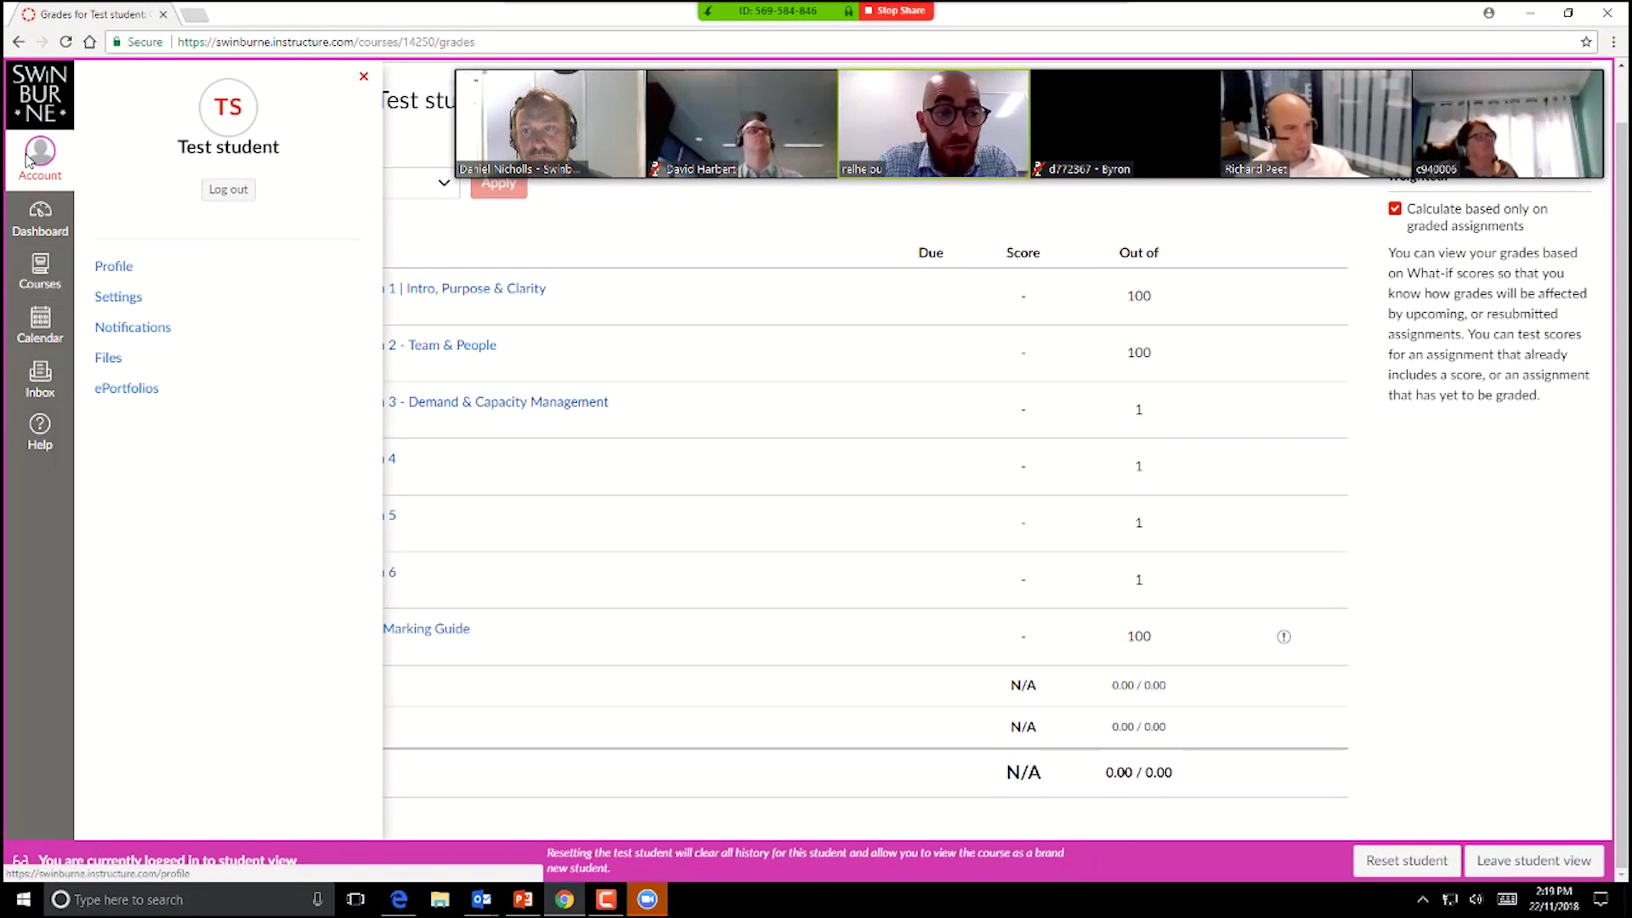
{"action": "left_click", "coordinate": [117, 298]}
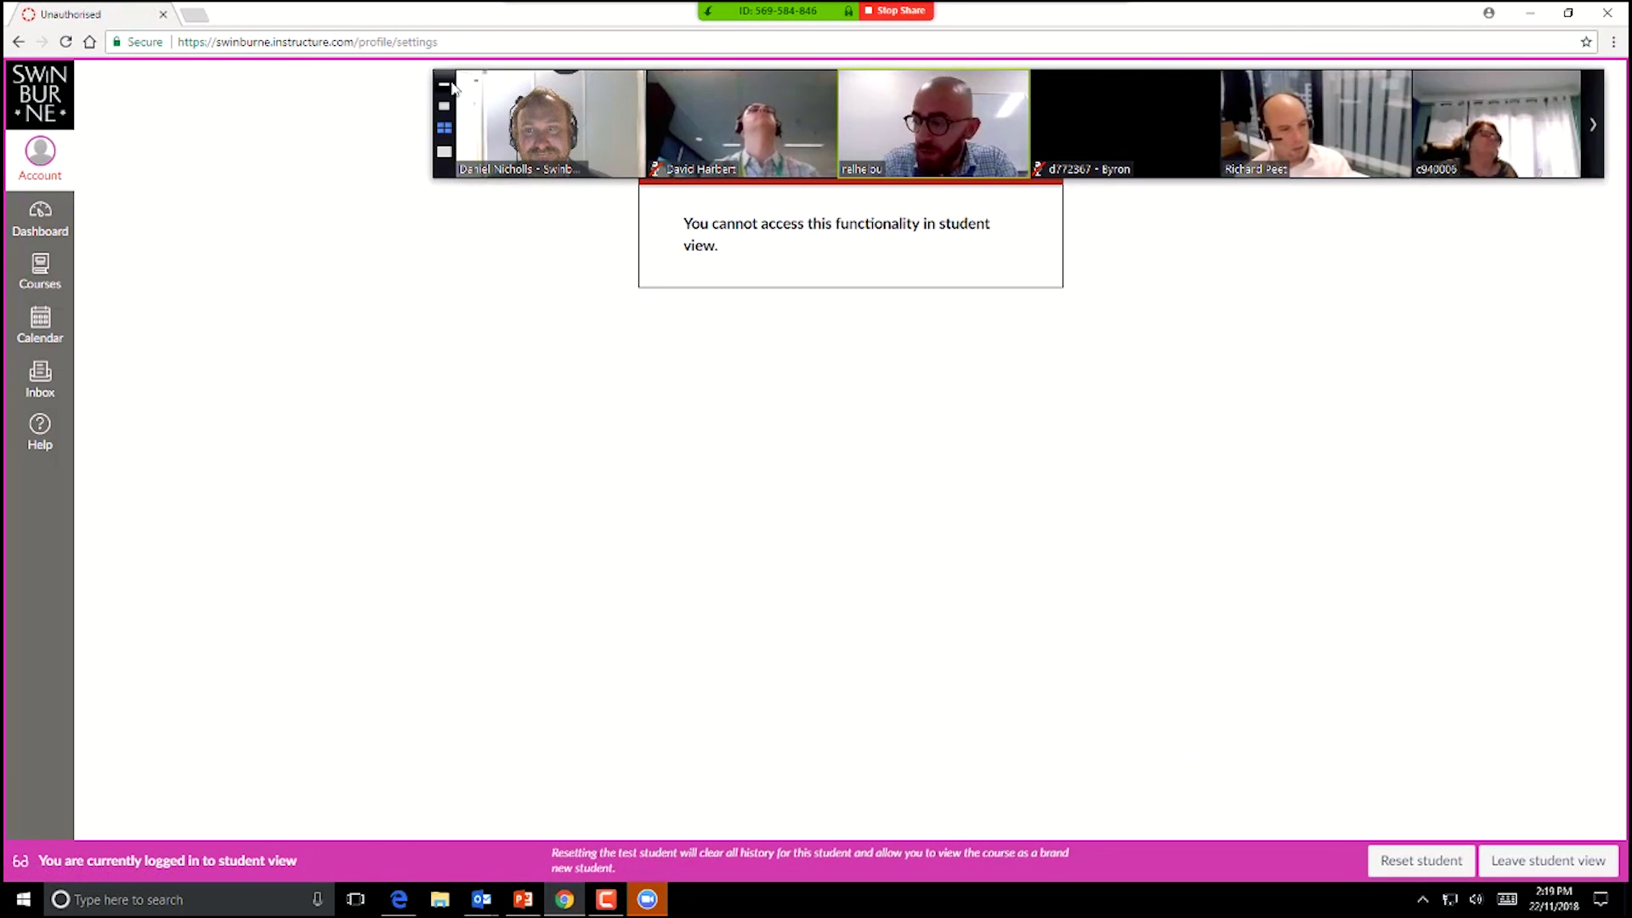
{"action": "left_click", "coordinate": [448, 89]}
{"action": "left_click", "coordinate": [1562, 863]}
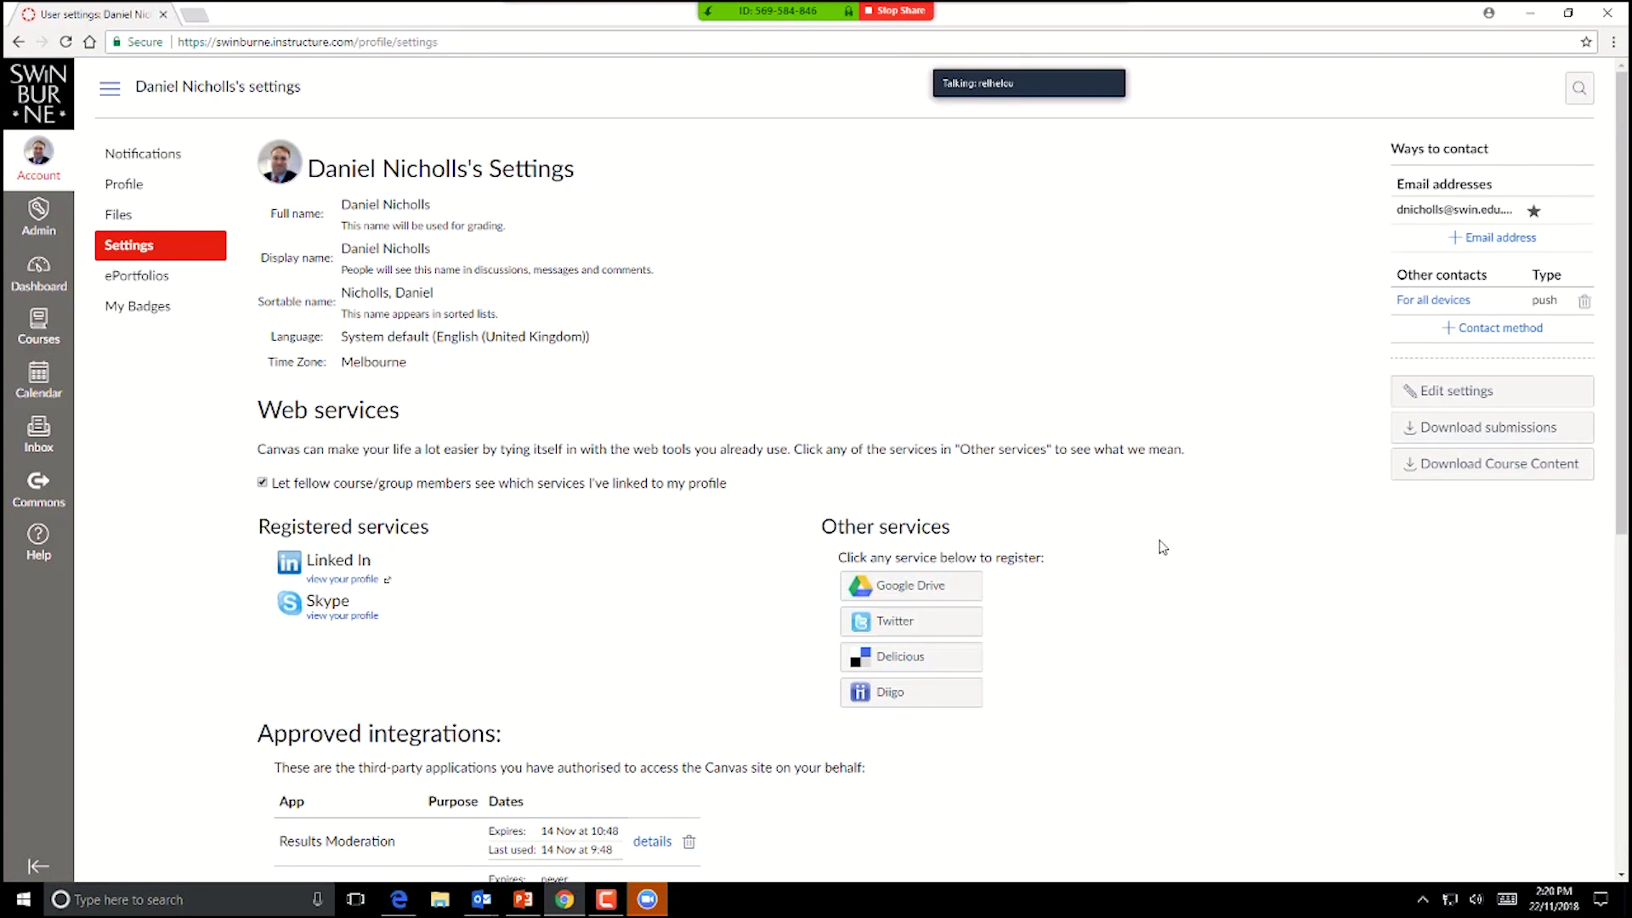
{"action": "left_click", "coordinate": [991, 55]}
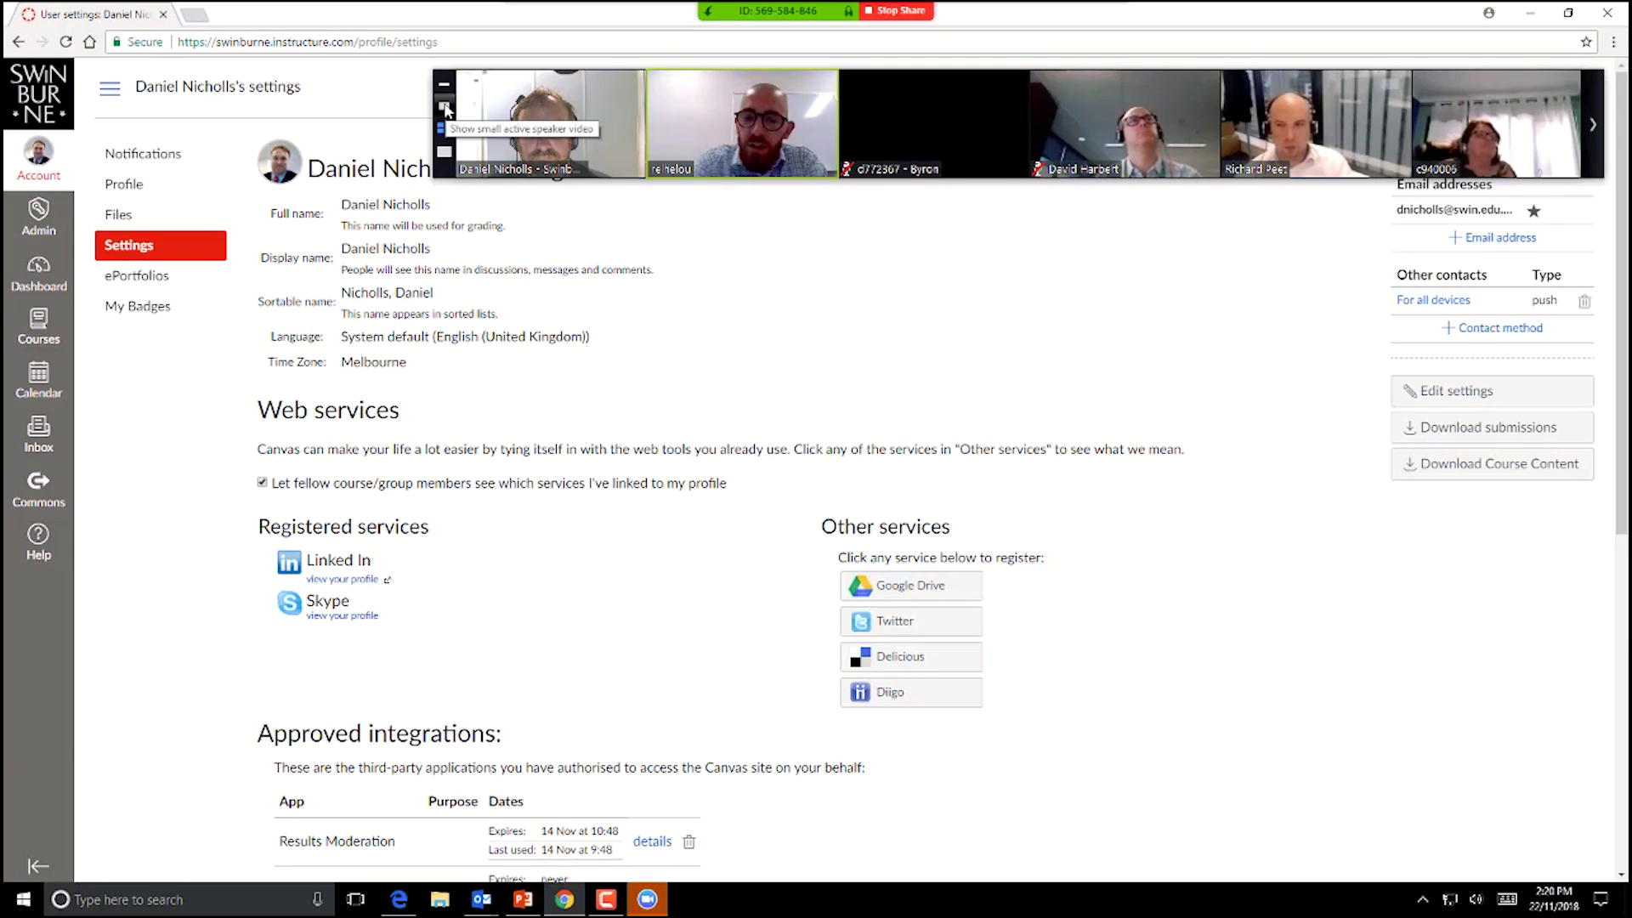
{"action": "left_click_drag", "start_coordinate": [453, 92], "coordinate": [438, 759]}
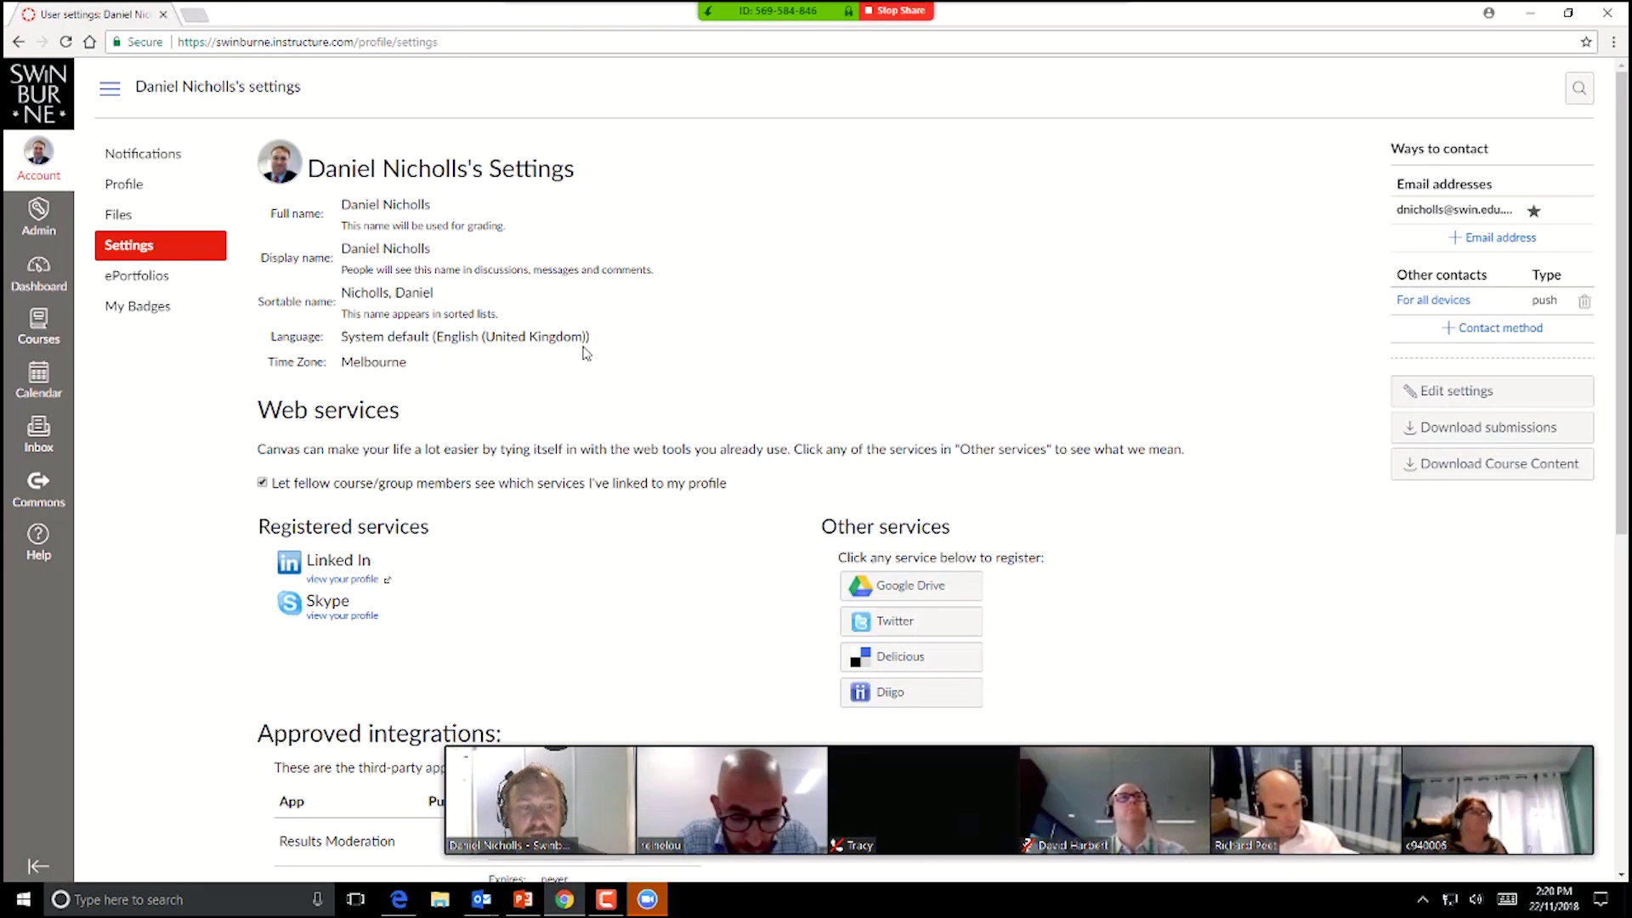
{"action": "double_click", "coordinate": [626, 270]}
{"action": "left_click", "coordinate": [626, 271]}
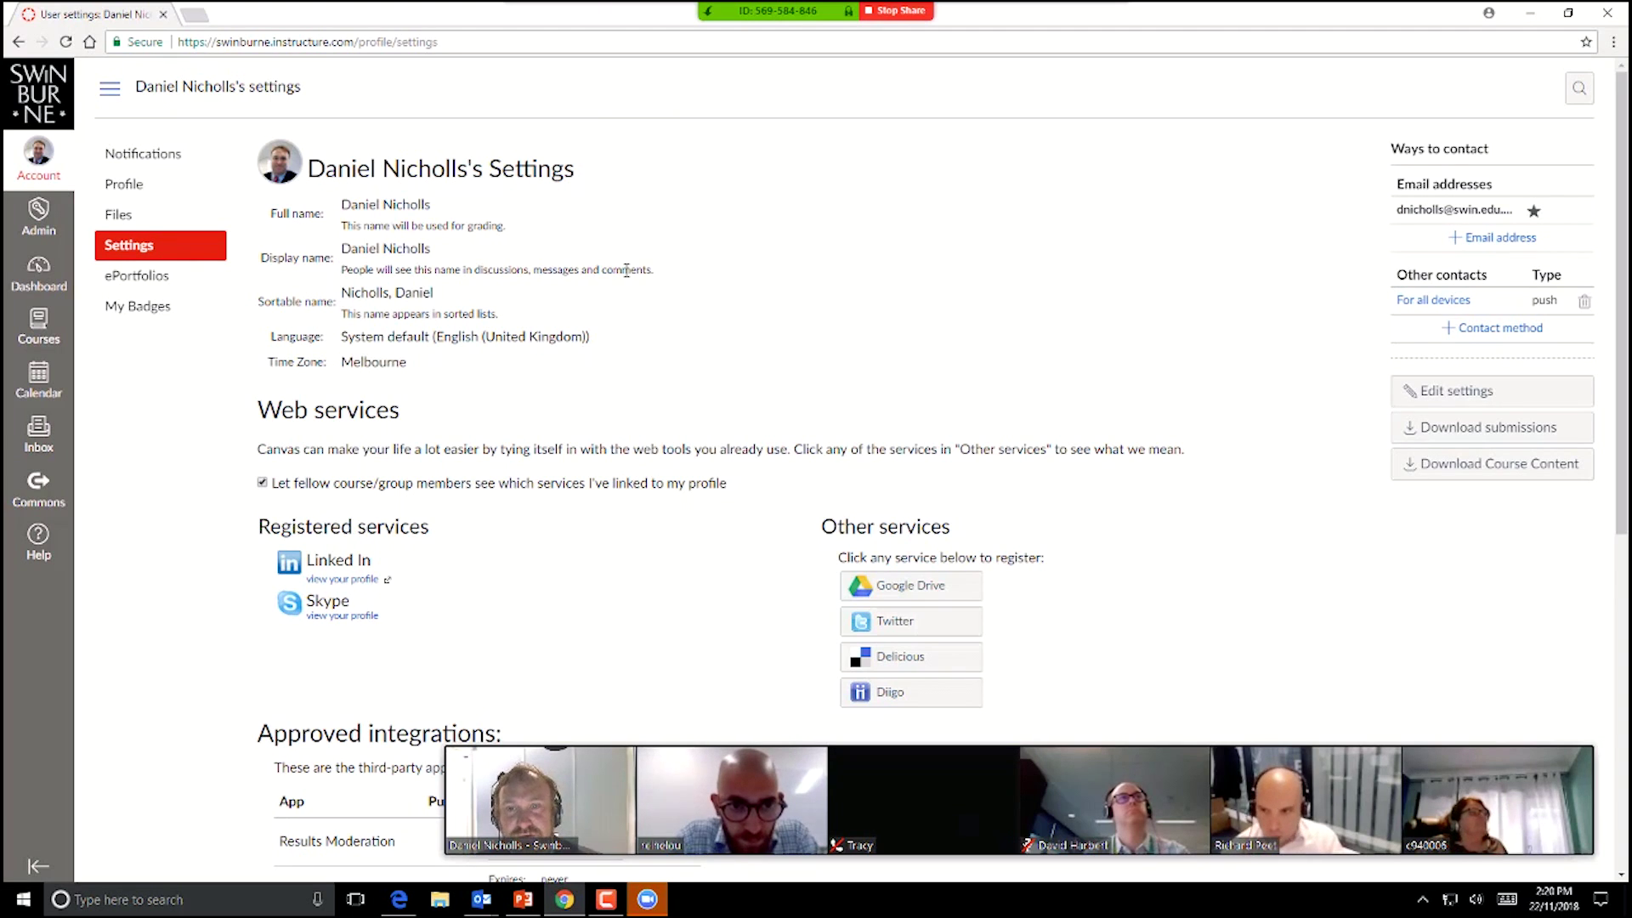
{"action": "double_click", "coordinate": [496, 268]}
{"action": "left_click", "coordinate": [497, 268]}
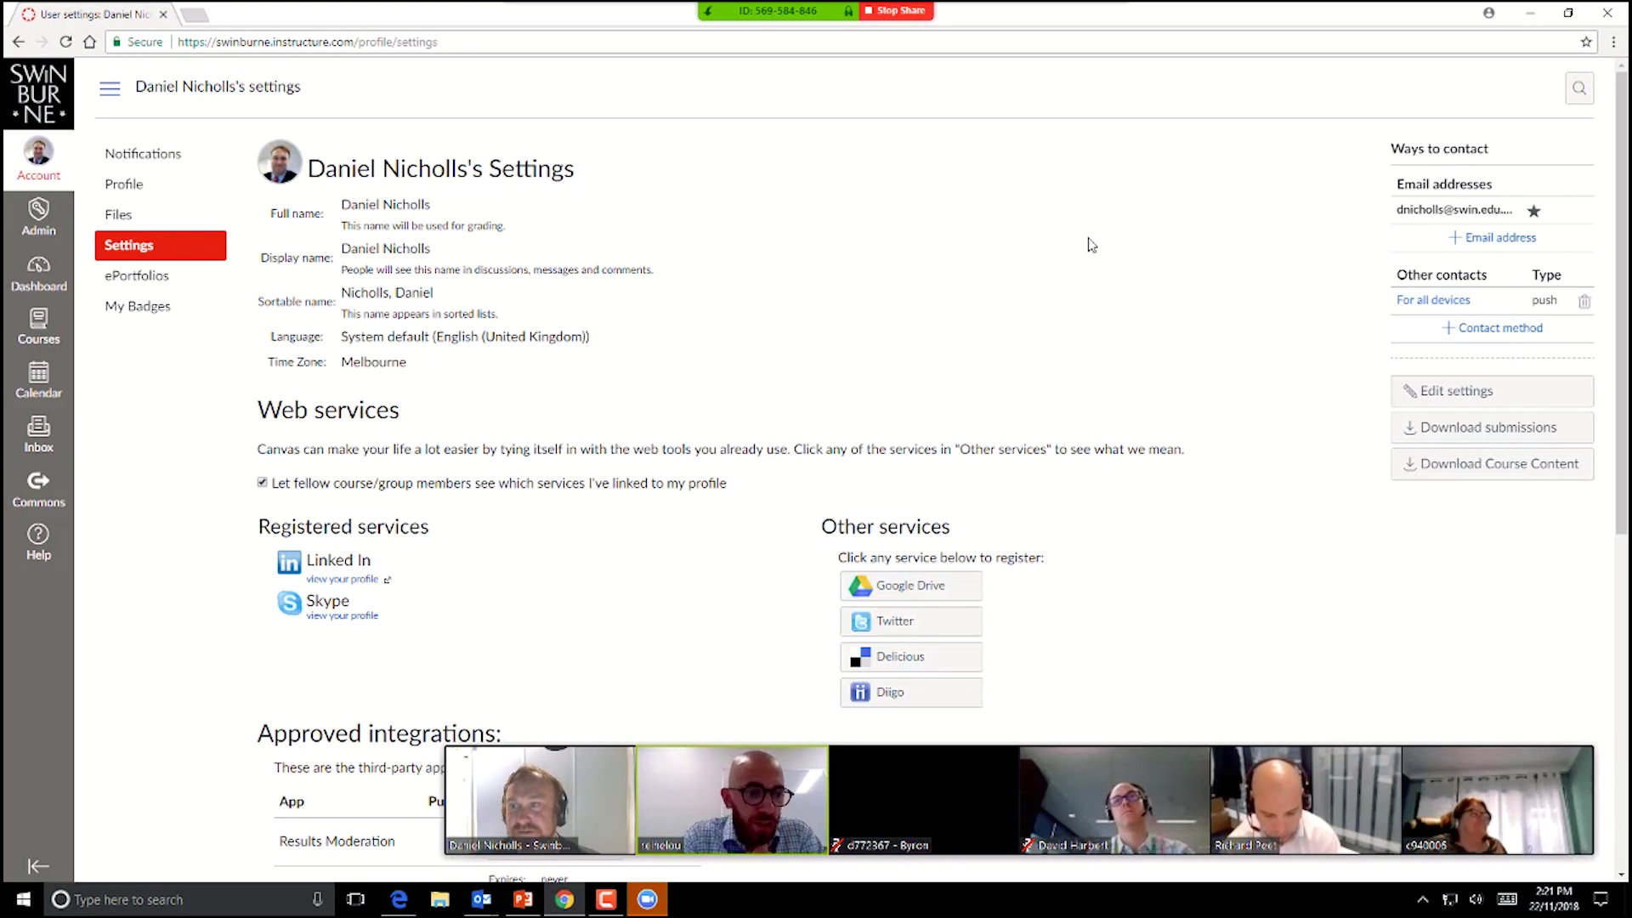
Step: Hide the settings menu, go back to the Gradebook, and open the course Modules page
{"action": "left_click", "coordinate": [112, 90]}
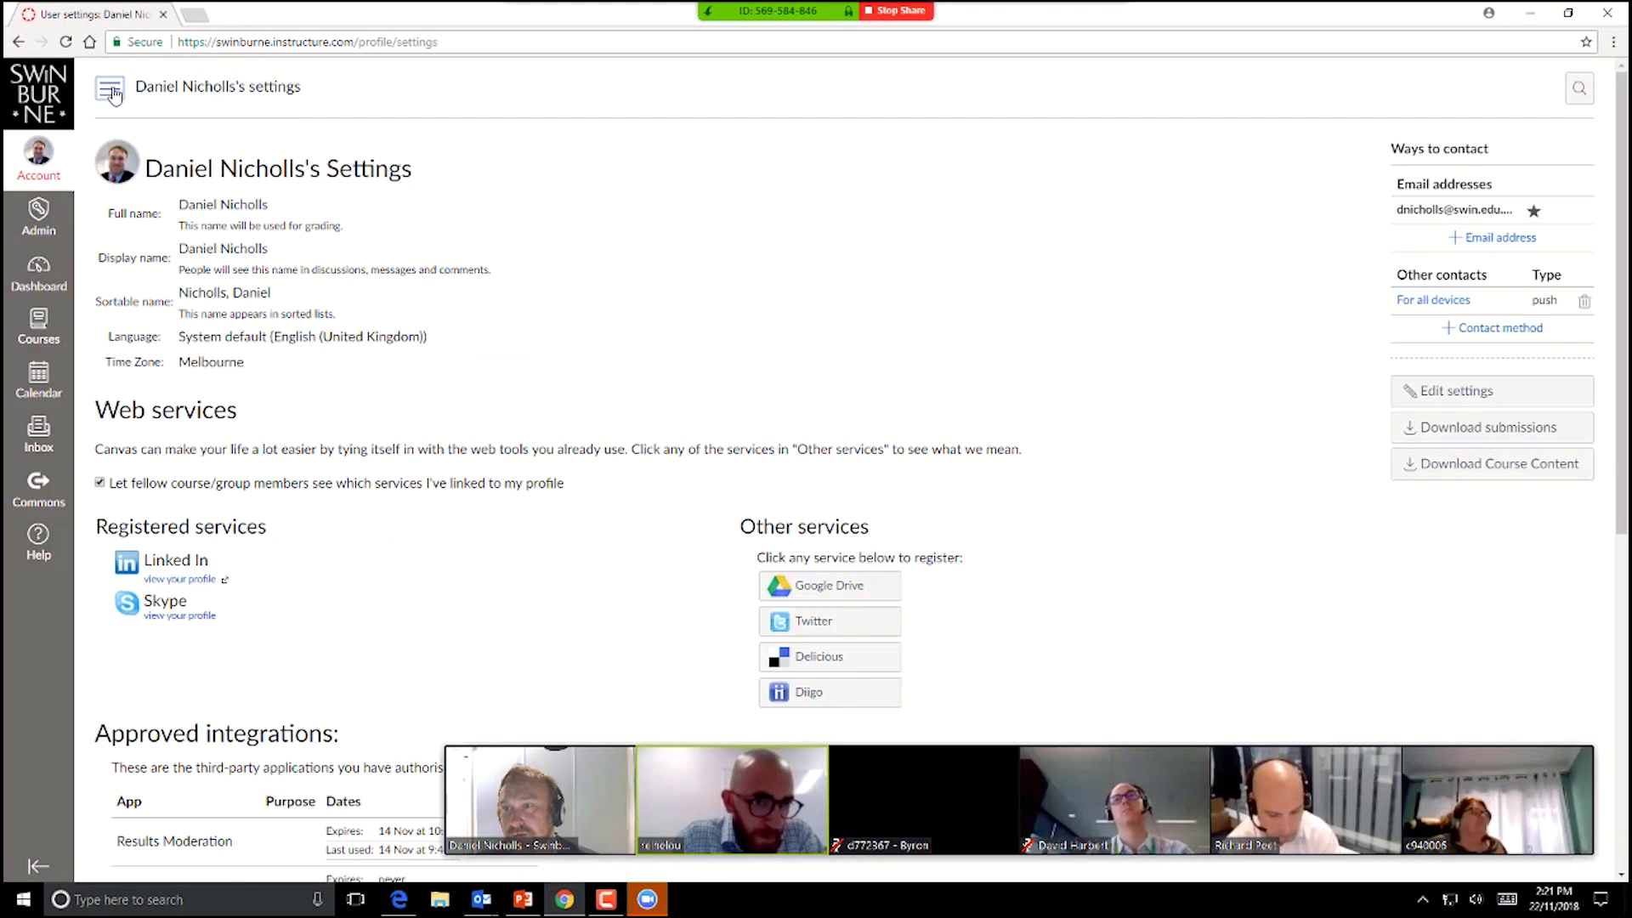
{"action": "left_click", "coordinate": [18, 44]}
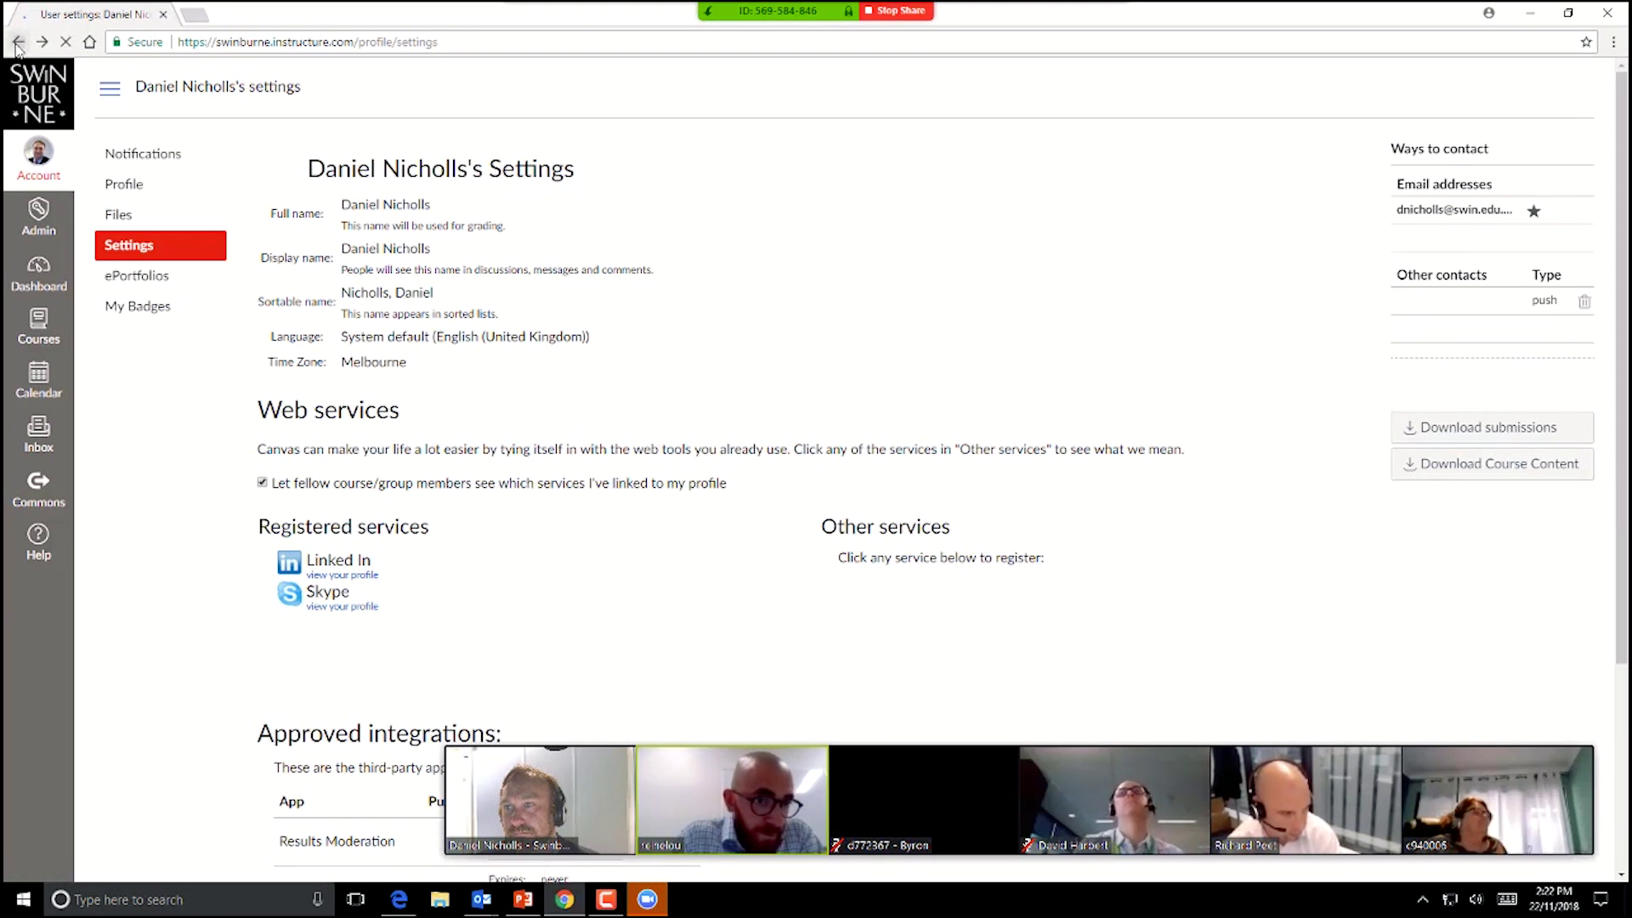
{"action": "left_click", "coordinate": [18, 42]}
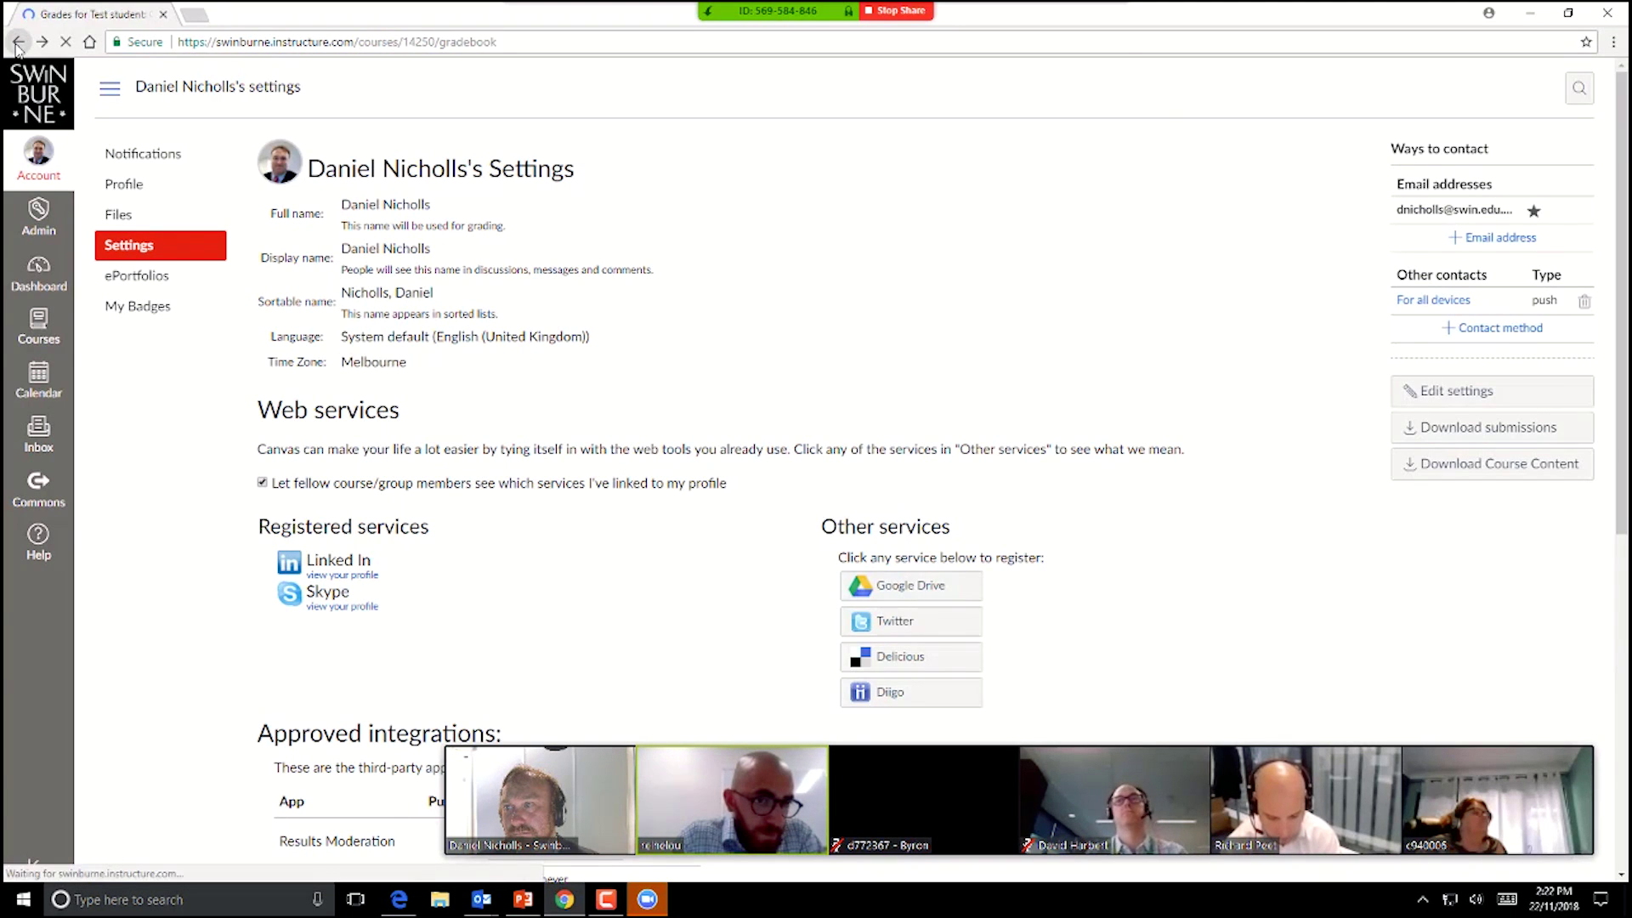
{"action": "right_click", "coordinate": [18, 41]}
{"action": "left_click", "coordinate": [447, 7]}
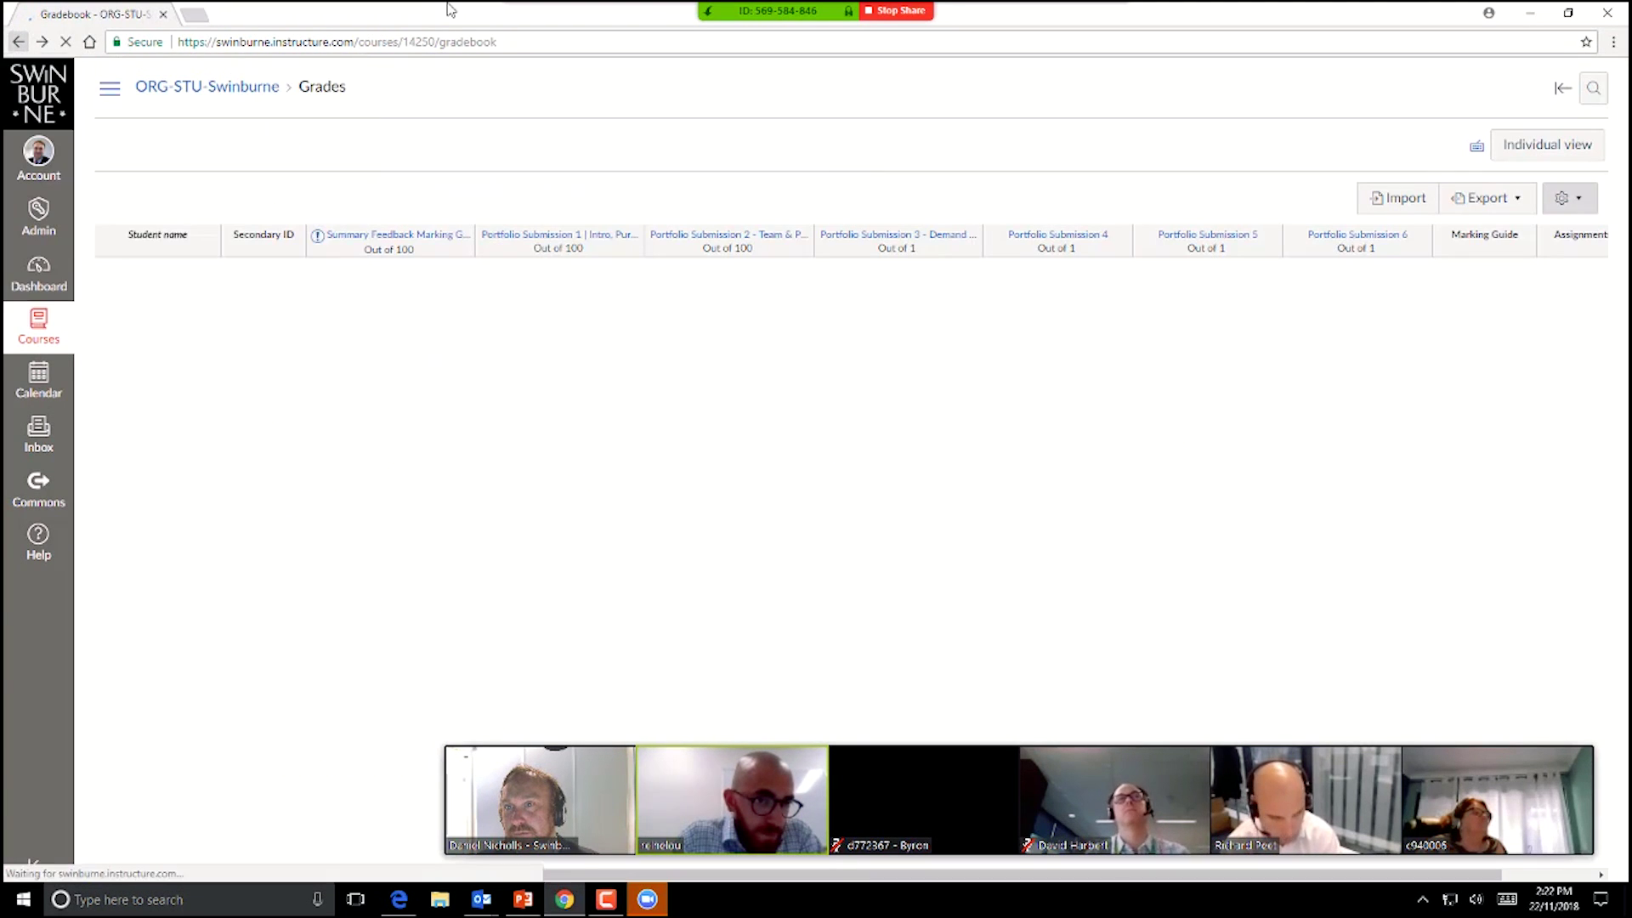
{"action": "left_click", "coordinate": [117, 87]}
{"action": "left_click", "coordinate": [133, 214]}
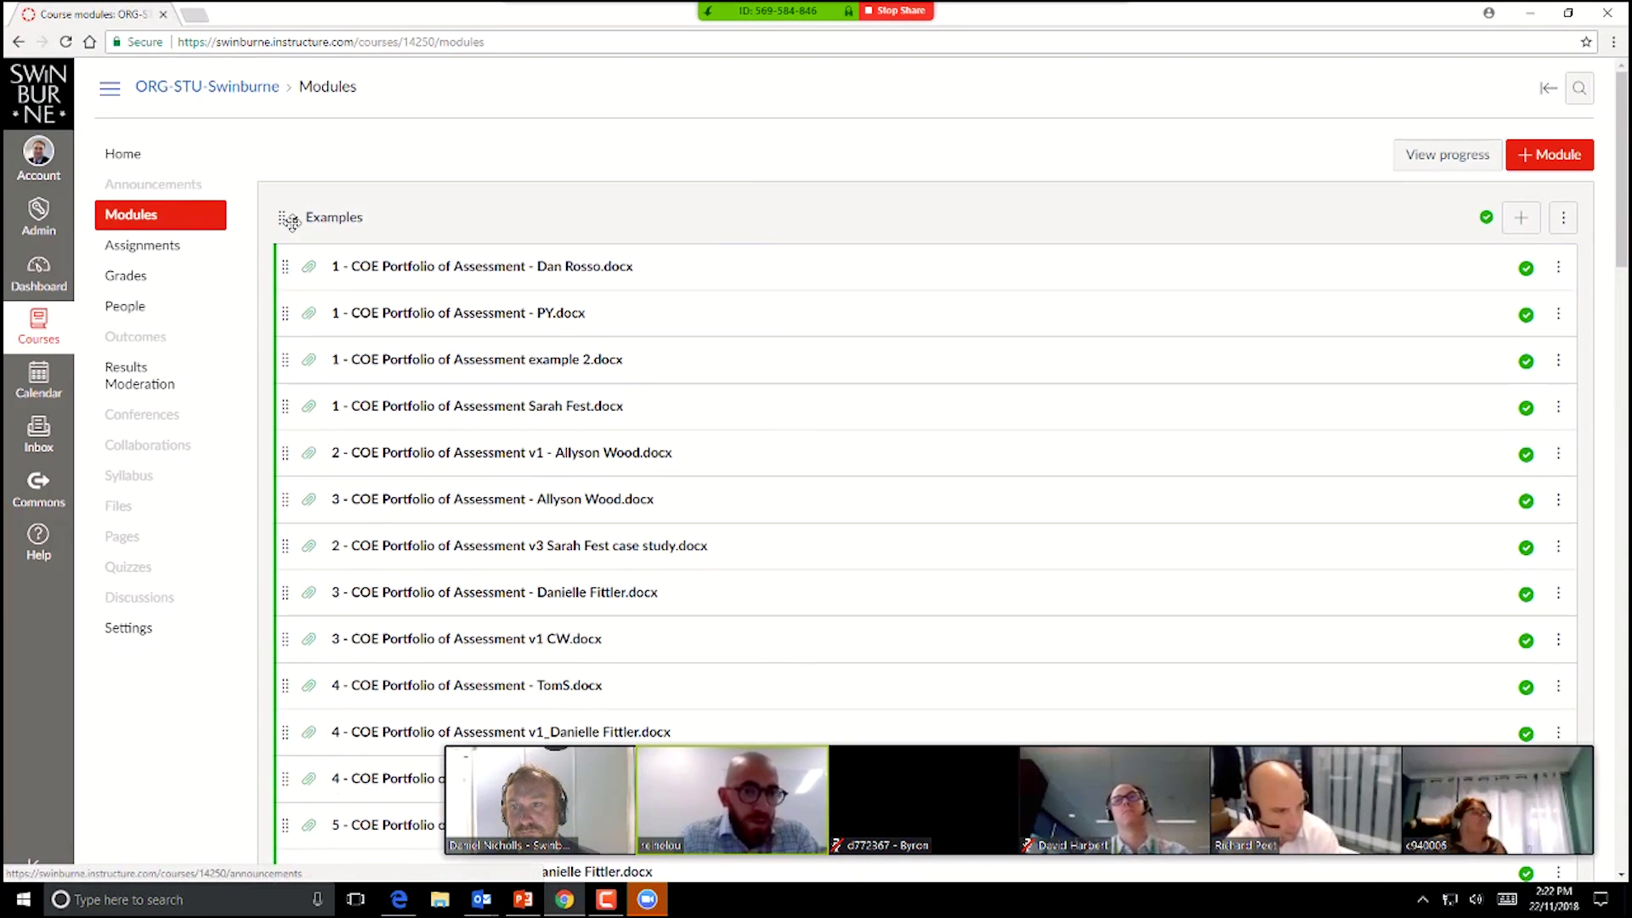
Step: Collapse the Examples module and open Workshop 1's '1 - COE Participant Workbook' file
{"action": "left_click", "coordinate": [323, 227]}
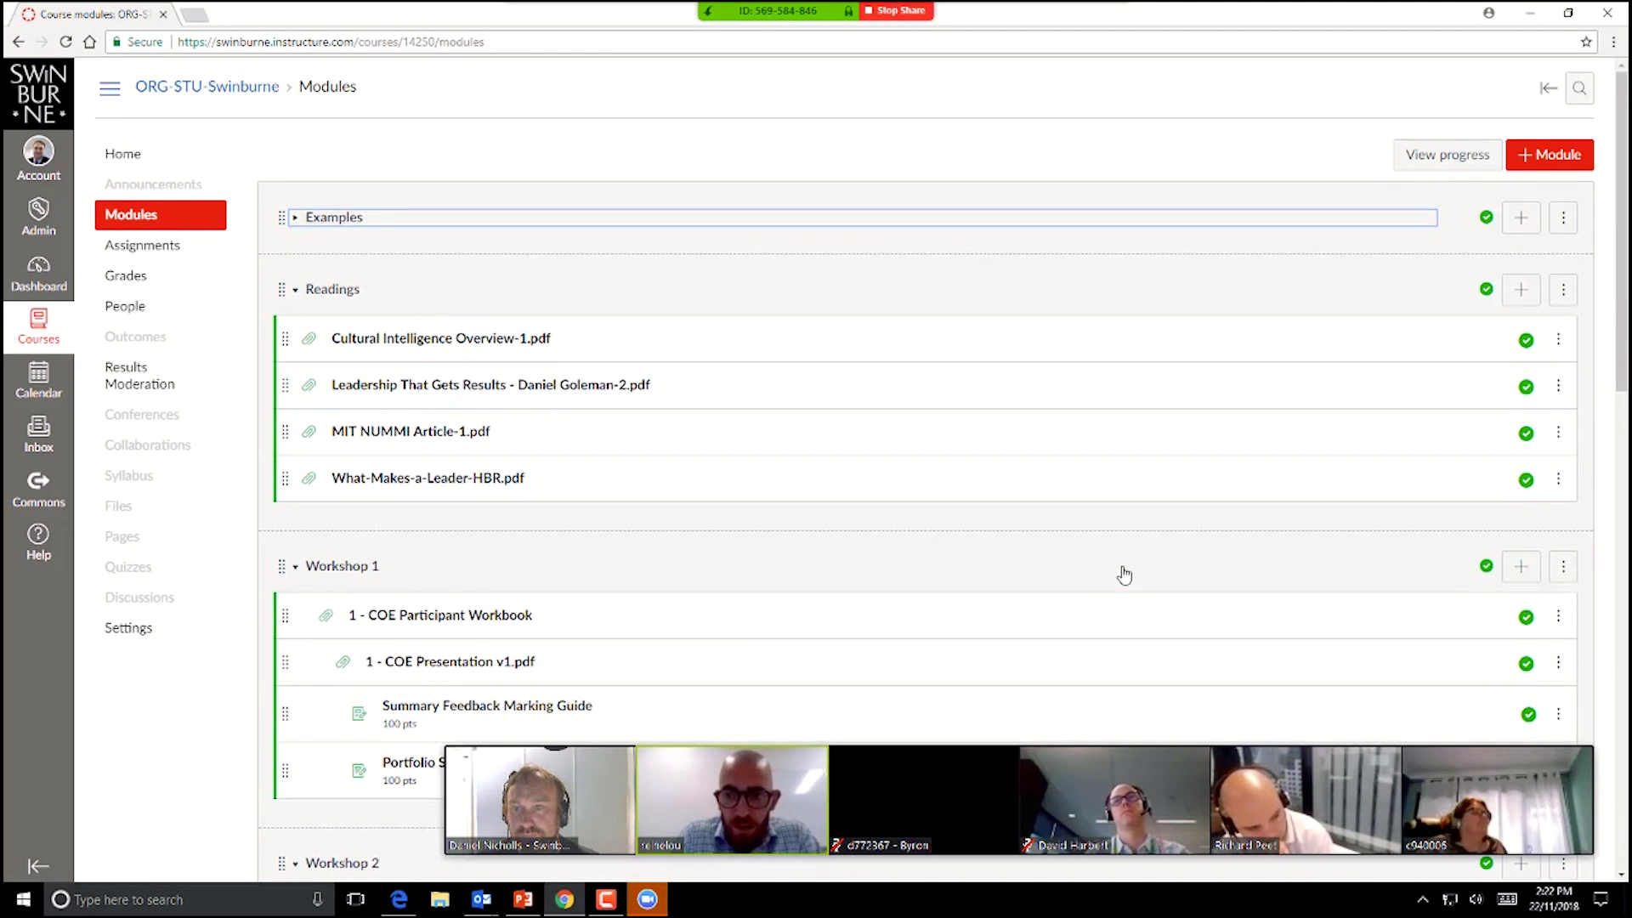
{"action": "scroll", "coordinate": [1121, 571], "scroll_direction": "down", "scroll_amount": 1}
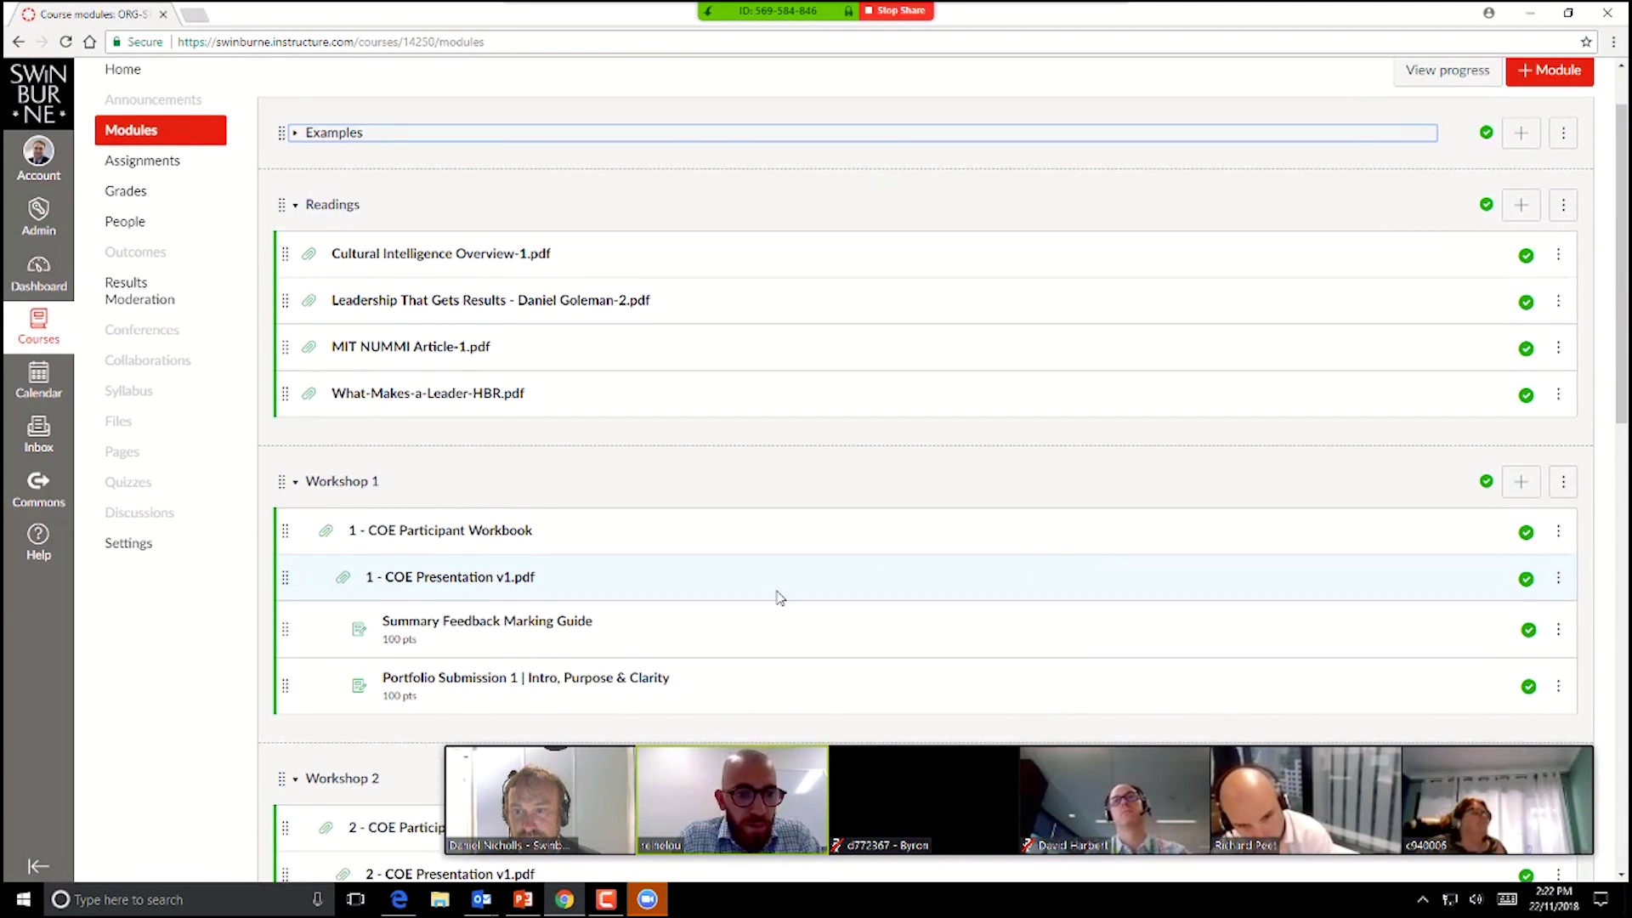
{"action": "scroll", "coordinate": [777, 595], "scroll_direction": "down", "scroll_amount": 1}
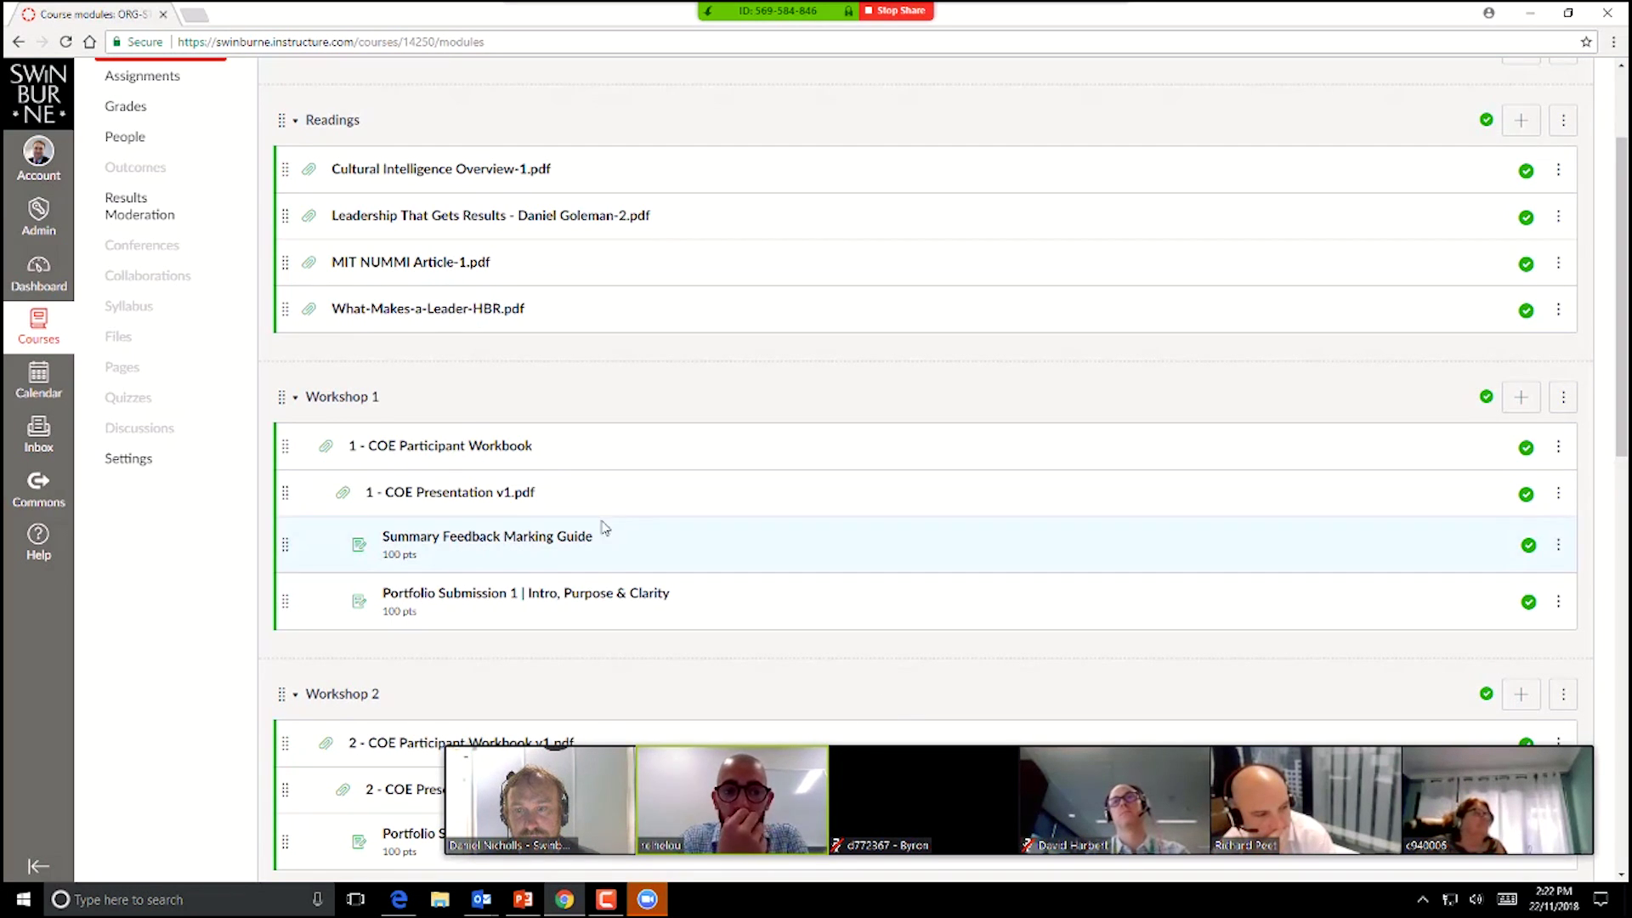
{"action": "left_click", "coordinate": [460, 450]}
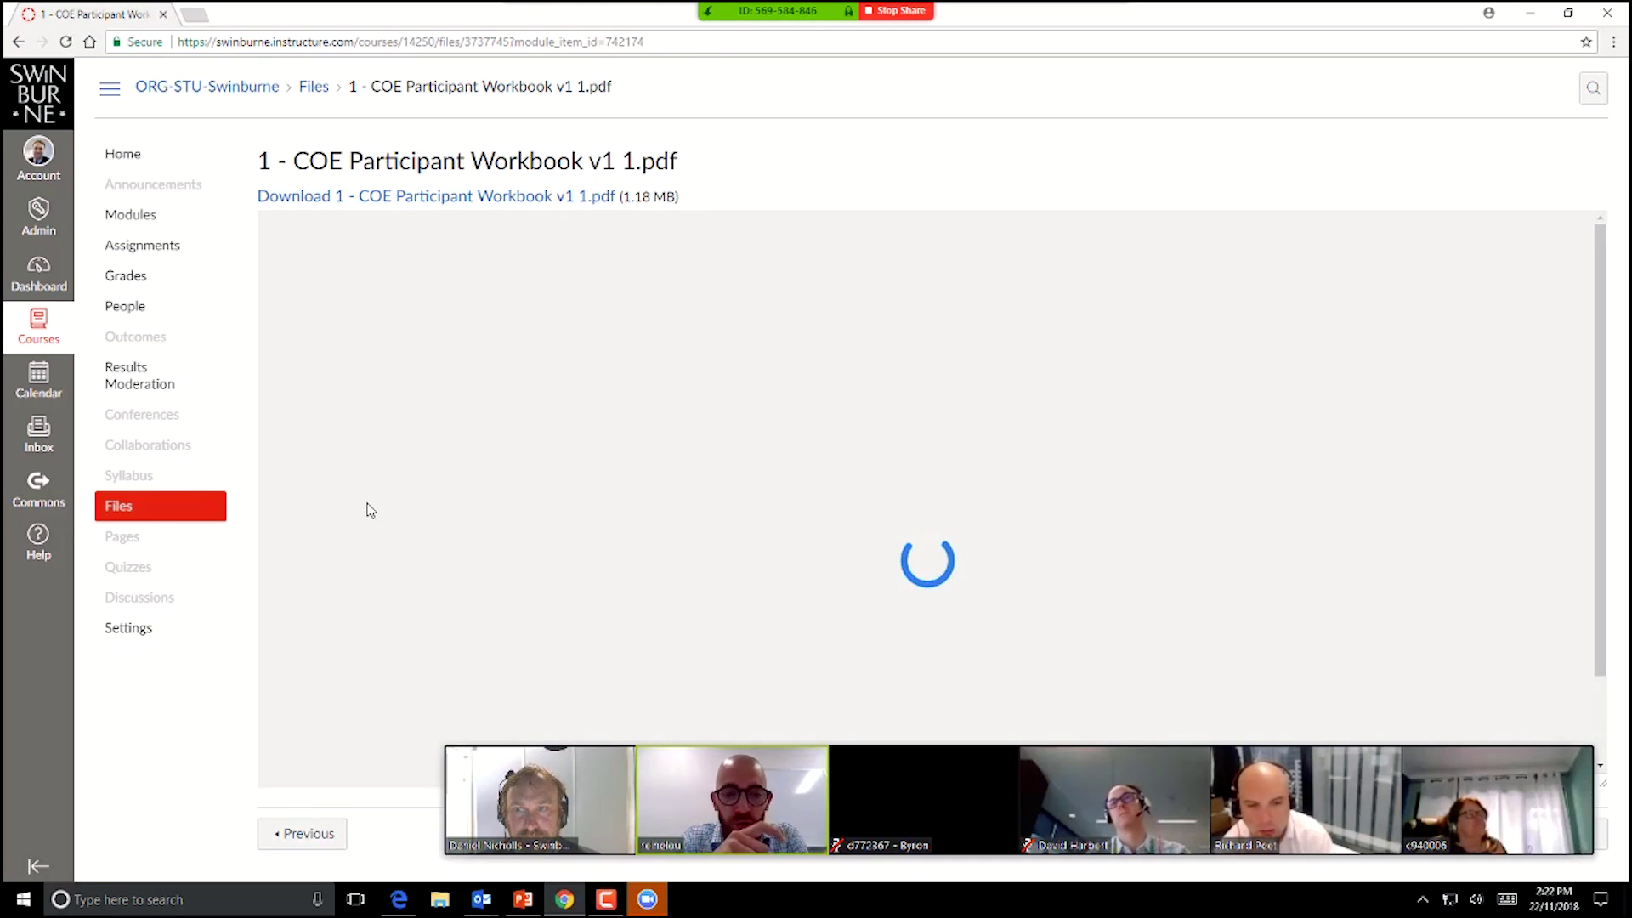
Step: Go back to the Modules list and scroll down to the Workshop 1–3 modules
{"action": "left_click", "coordinate": [63, 78]}
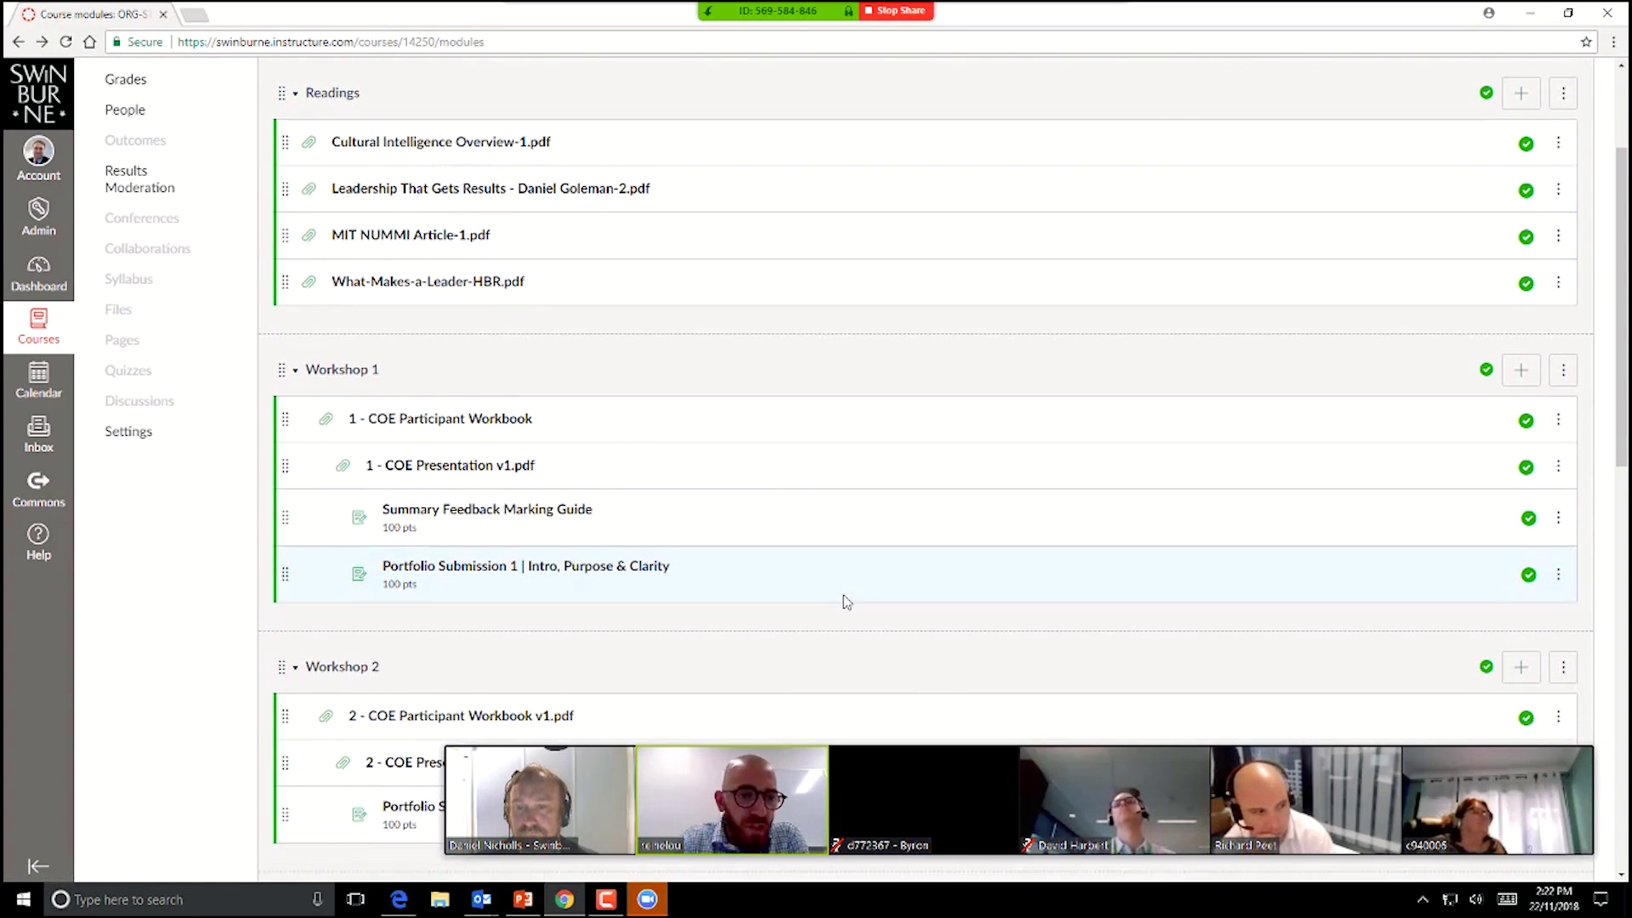
{"action": "scroll", "coordinate": [844, 621], "scroll_direction": "down", "scroll_amount": 1}
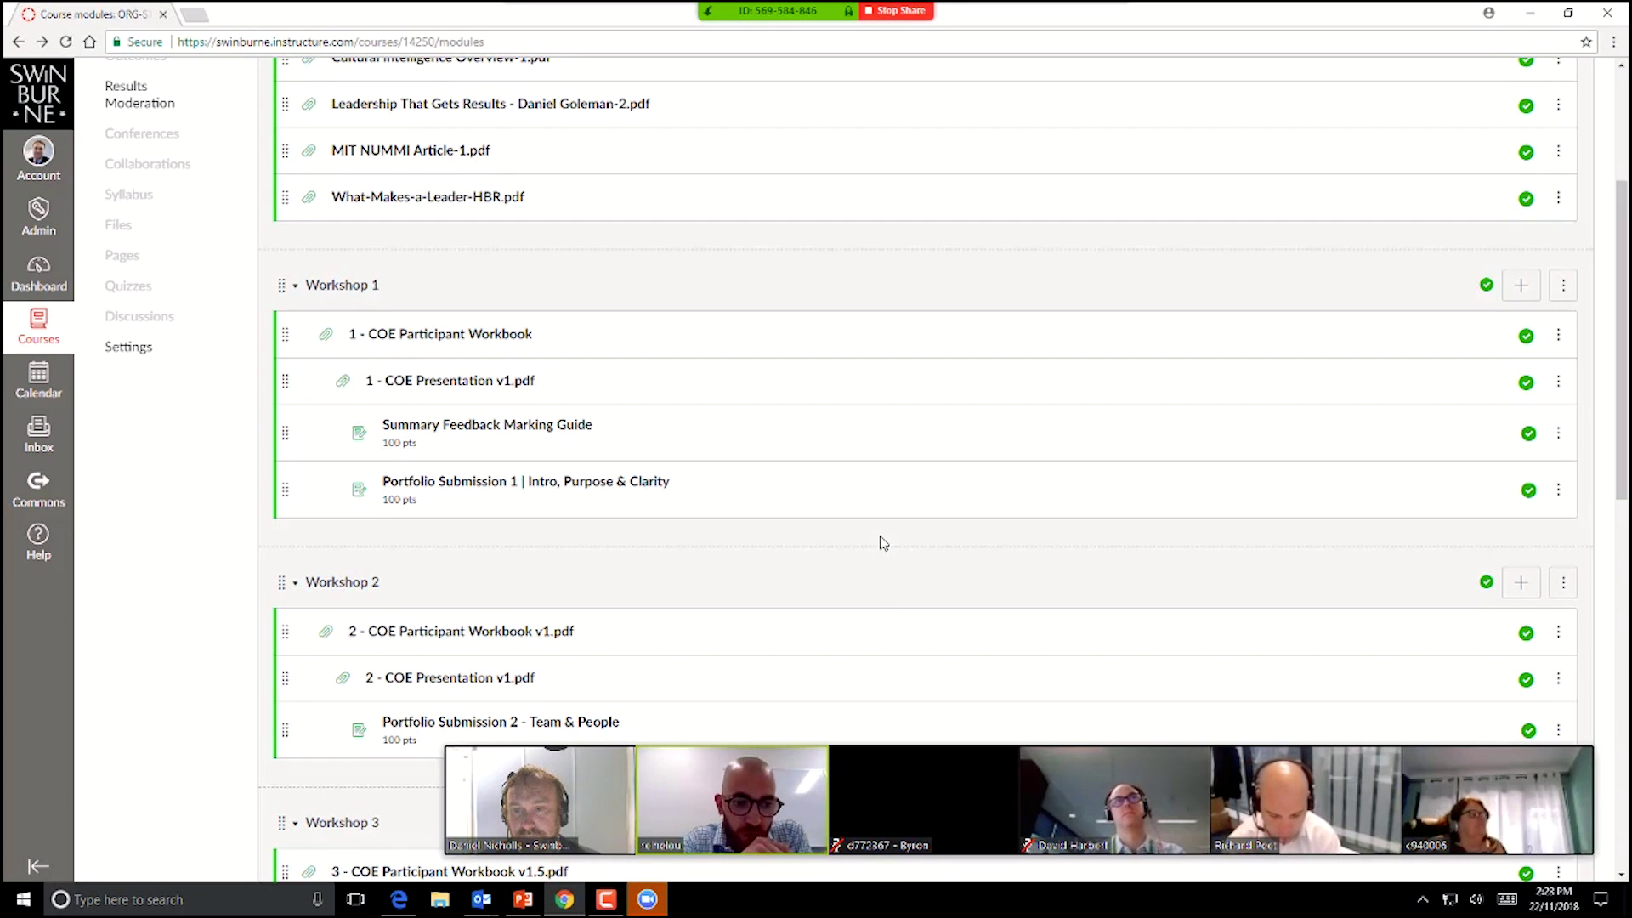
{"action": "scroll", "coordinate": [753, 572], "scroll_direction": "down", "scroll_amount": 2}
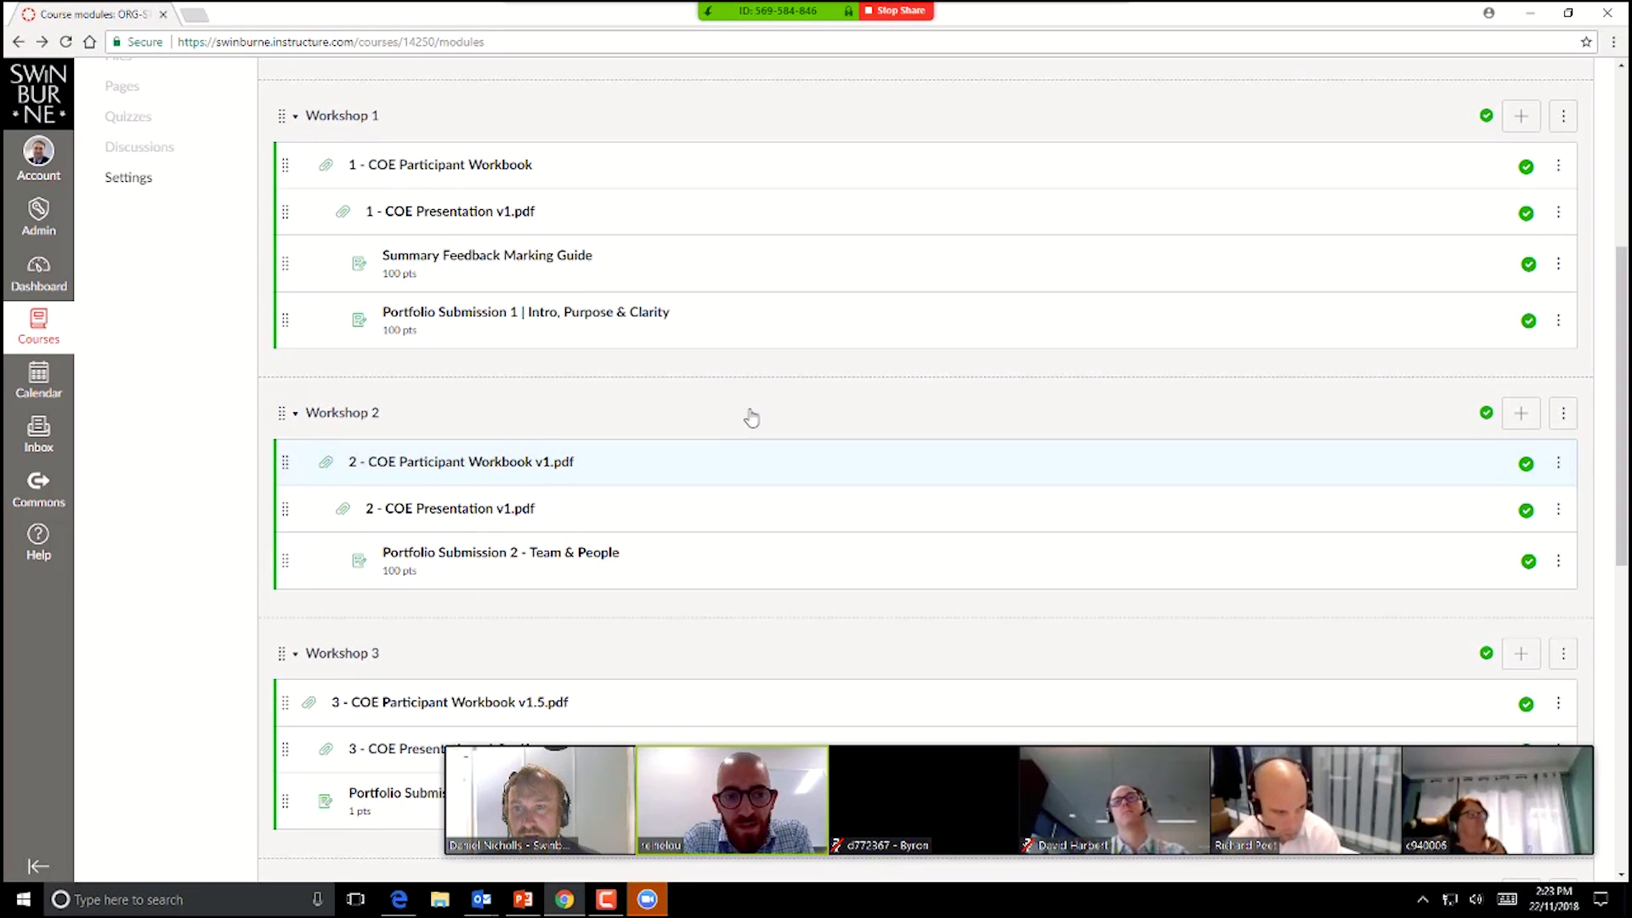
Step: Download Workshop 1's '1 - COE Presentation v1.pdf' (906 KB) and open the downloaded copy
{"action": "left_click", "coordinate": [485, 212]}
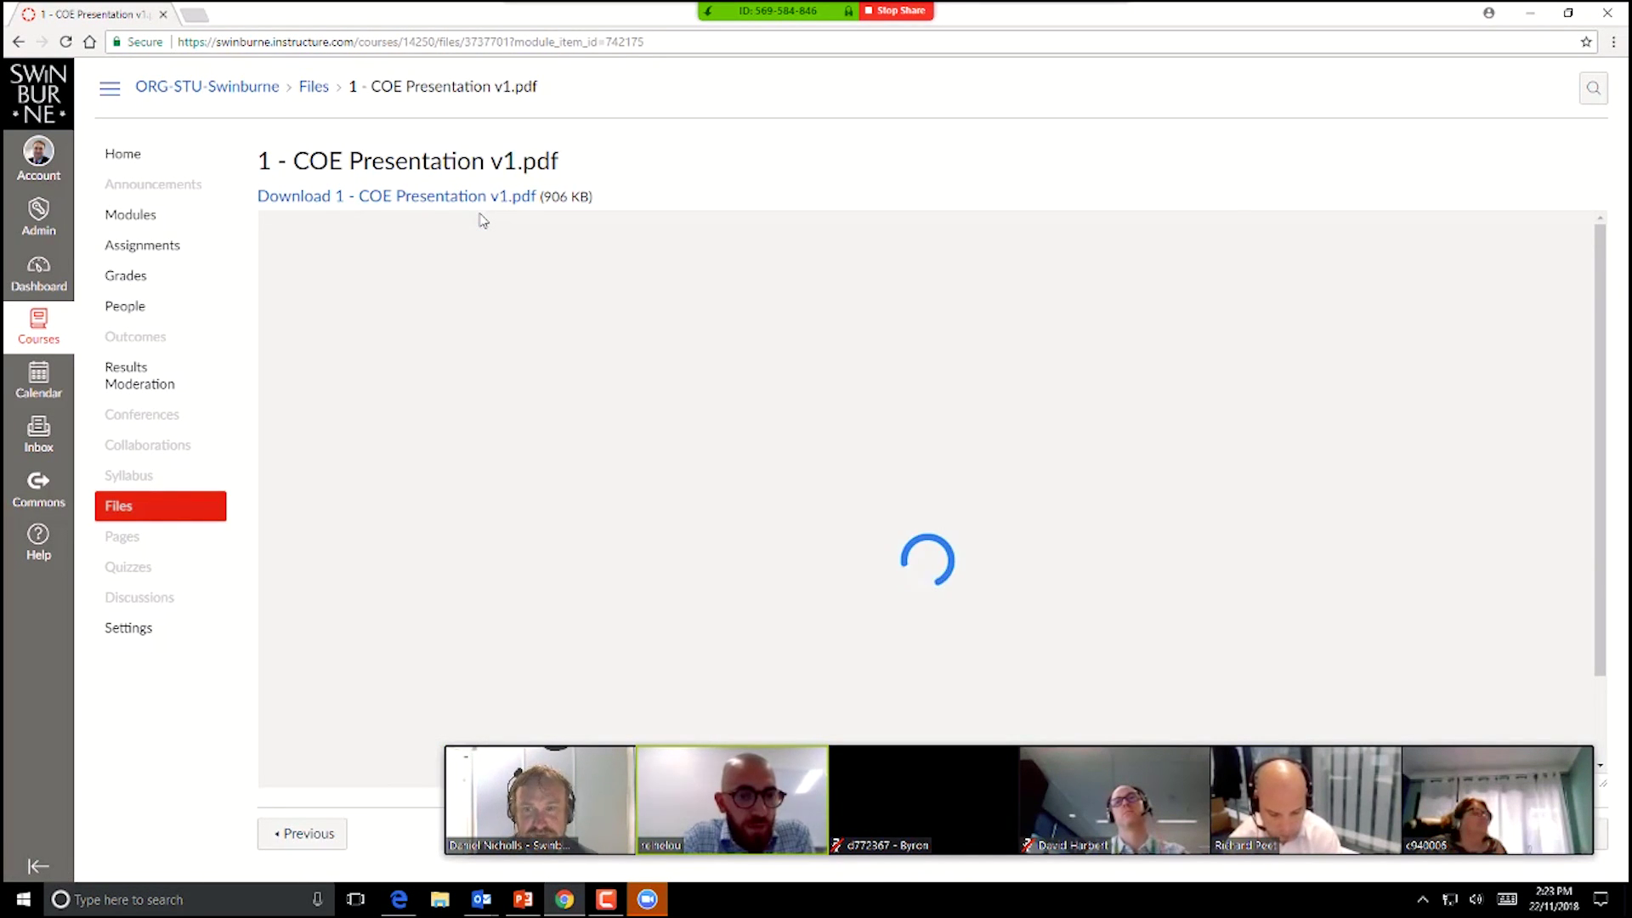
{"action": "left_click", "coordinate": [521, 204]}
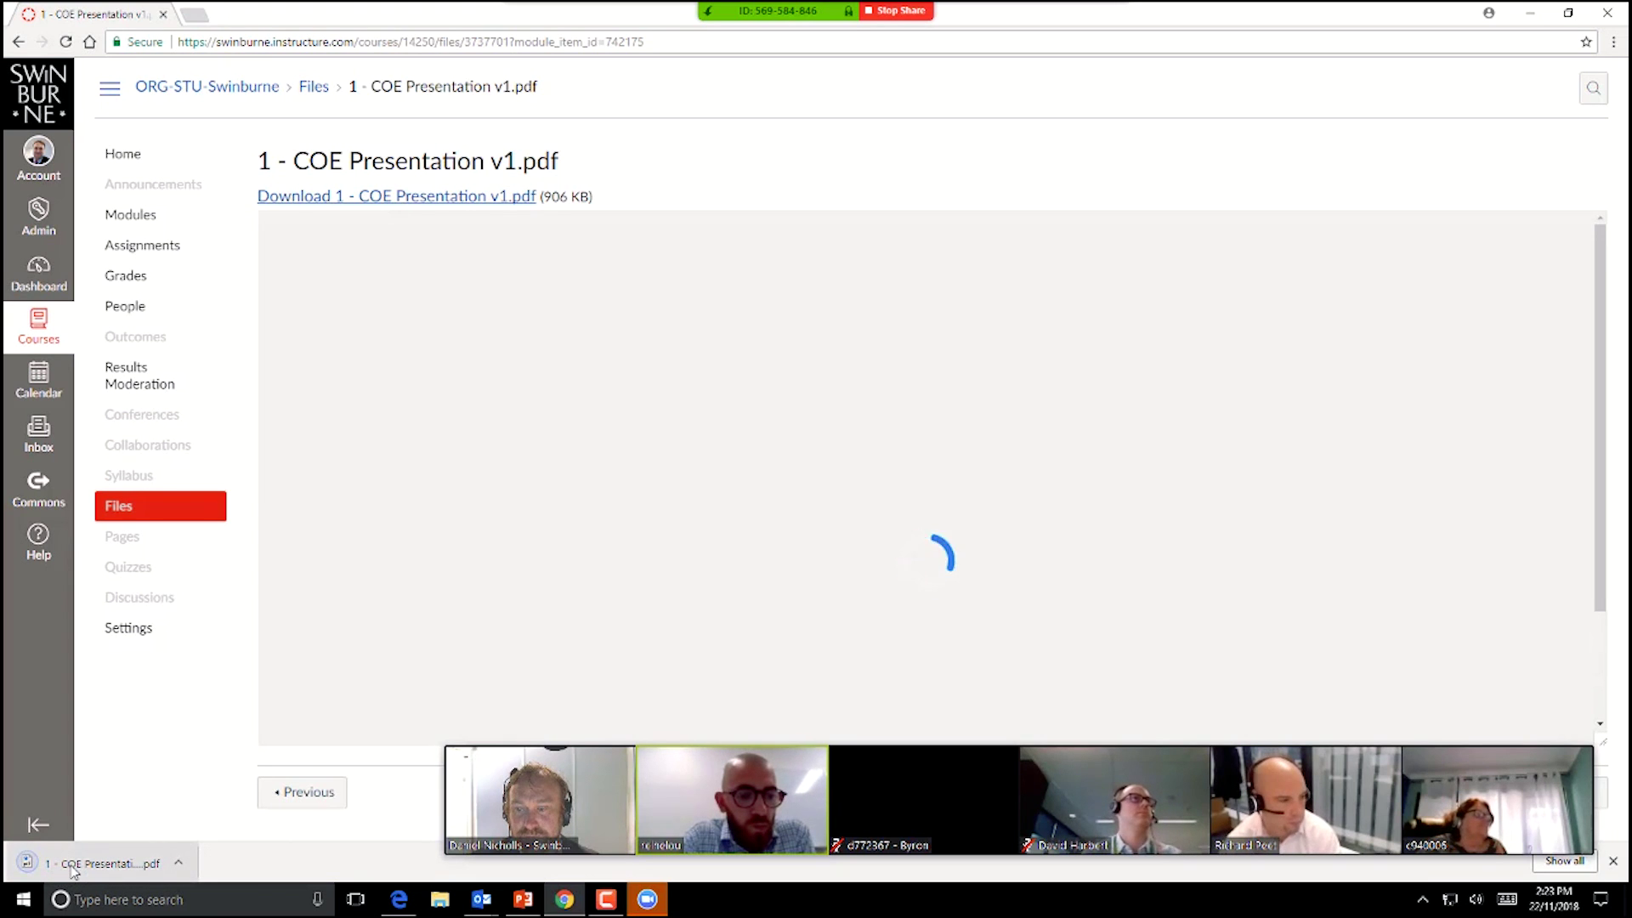
{"action": "left_click", "coordinate": [74, 864]}
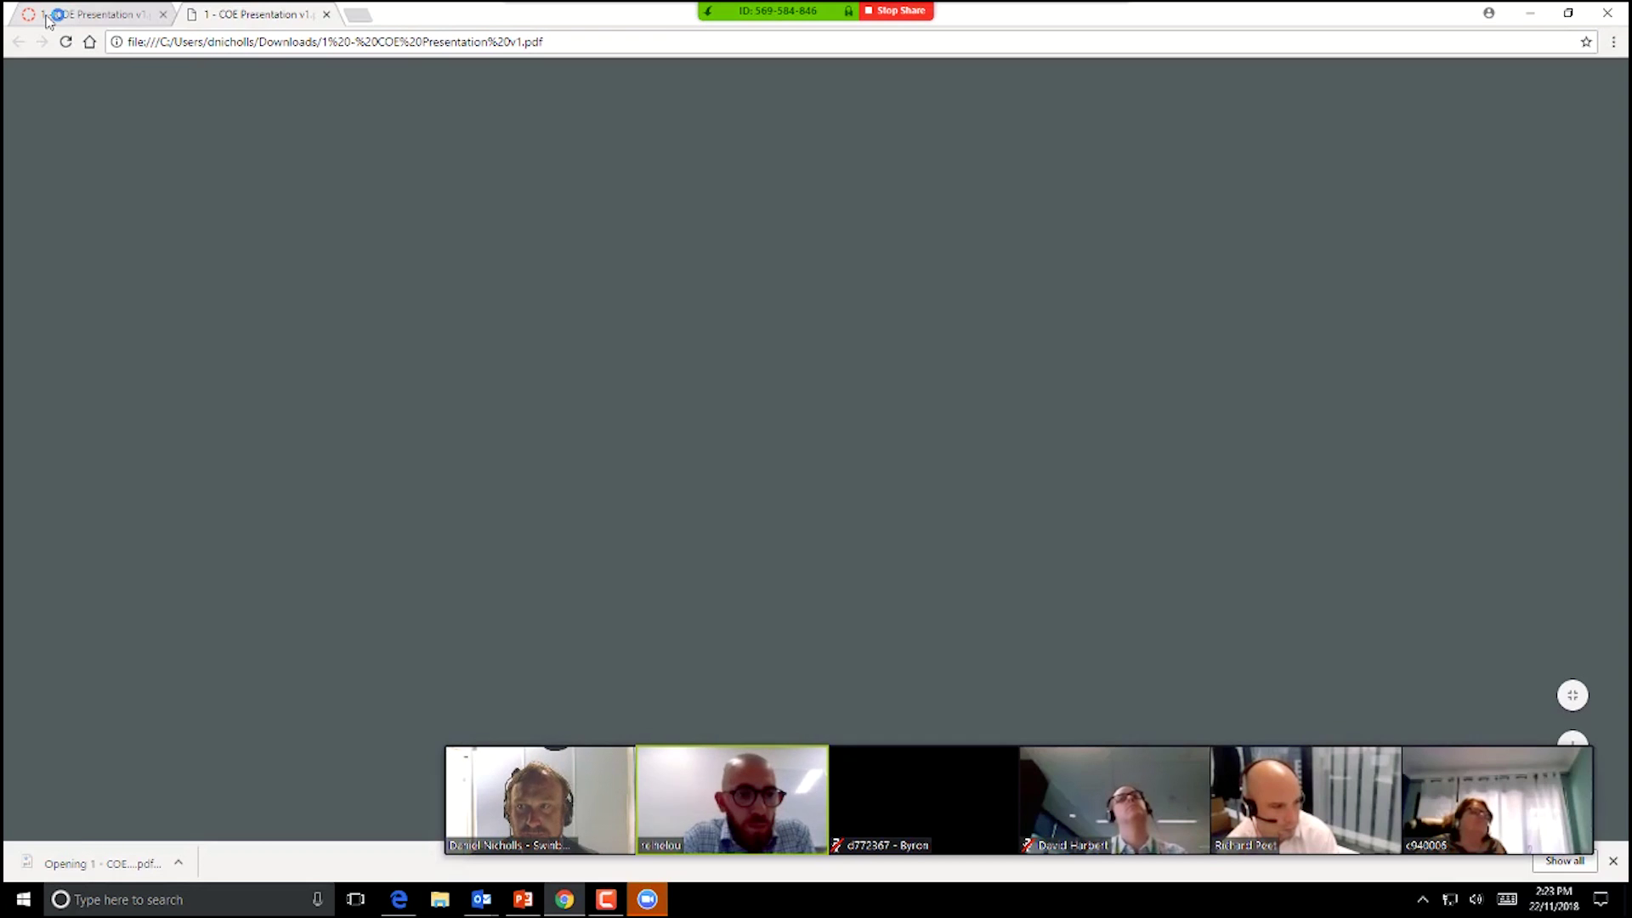
Step: Page through slides 1–3 of the Core Operational Excellence presentation PDF, then close its tab
{"action": "left_click", "coordinate": [49, 18]}
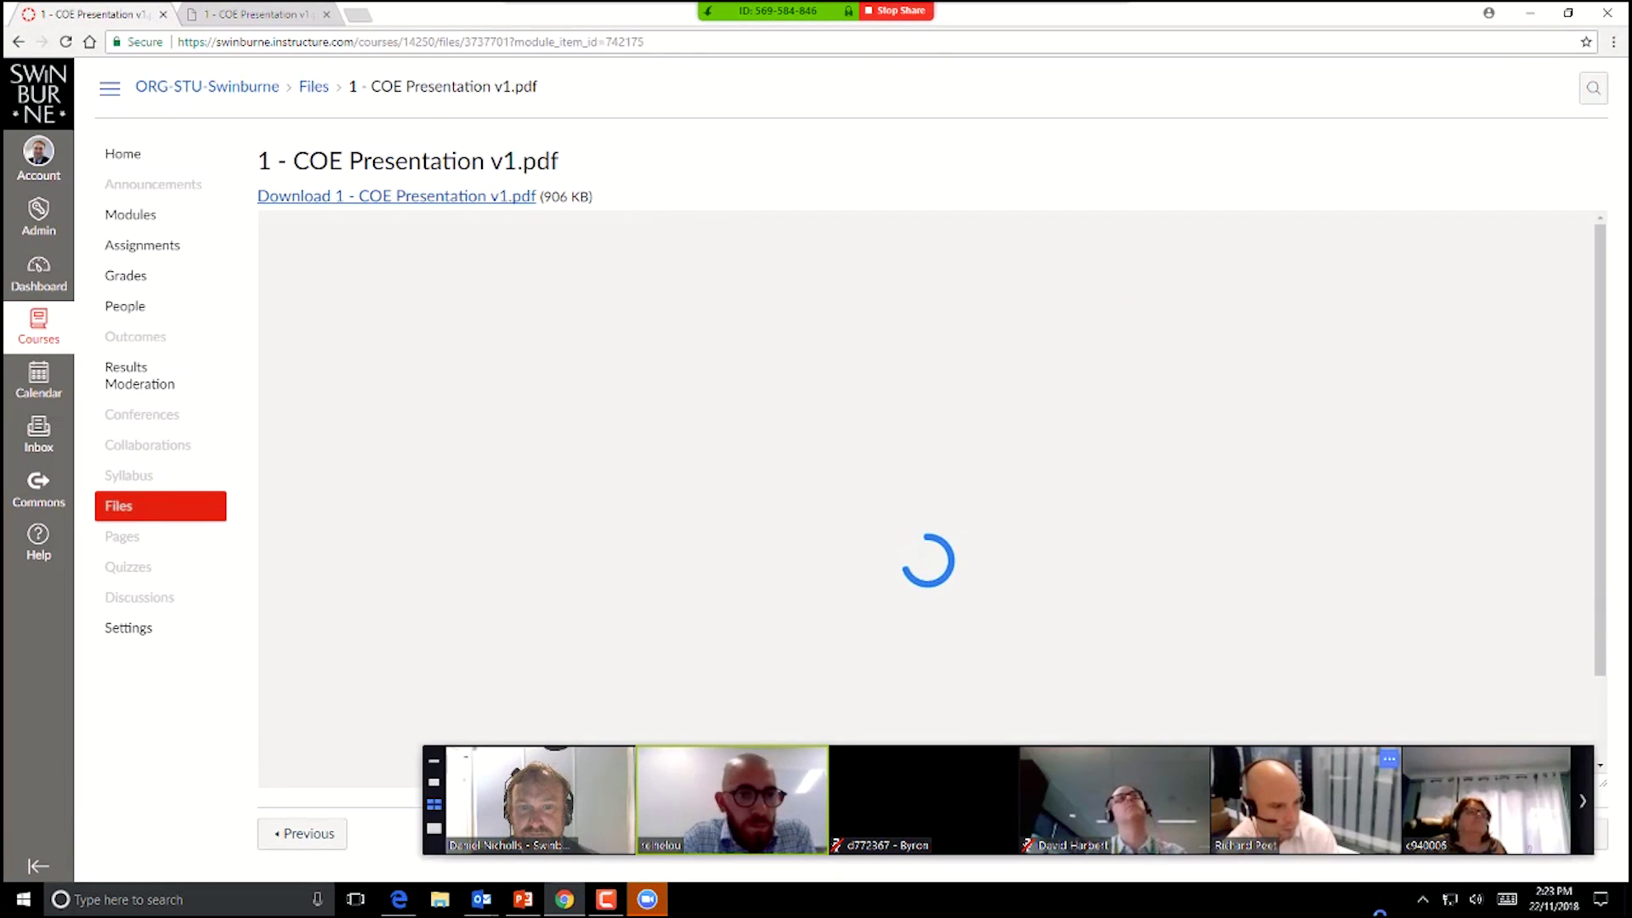
{"action": "left_click", "coordinate": [269, 12]}
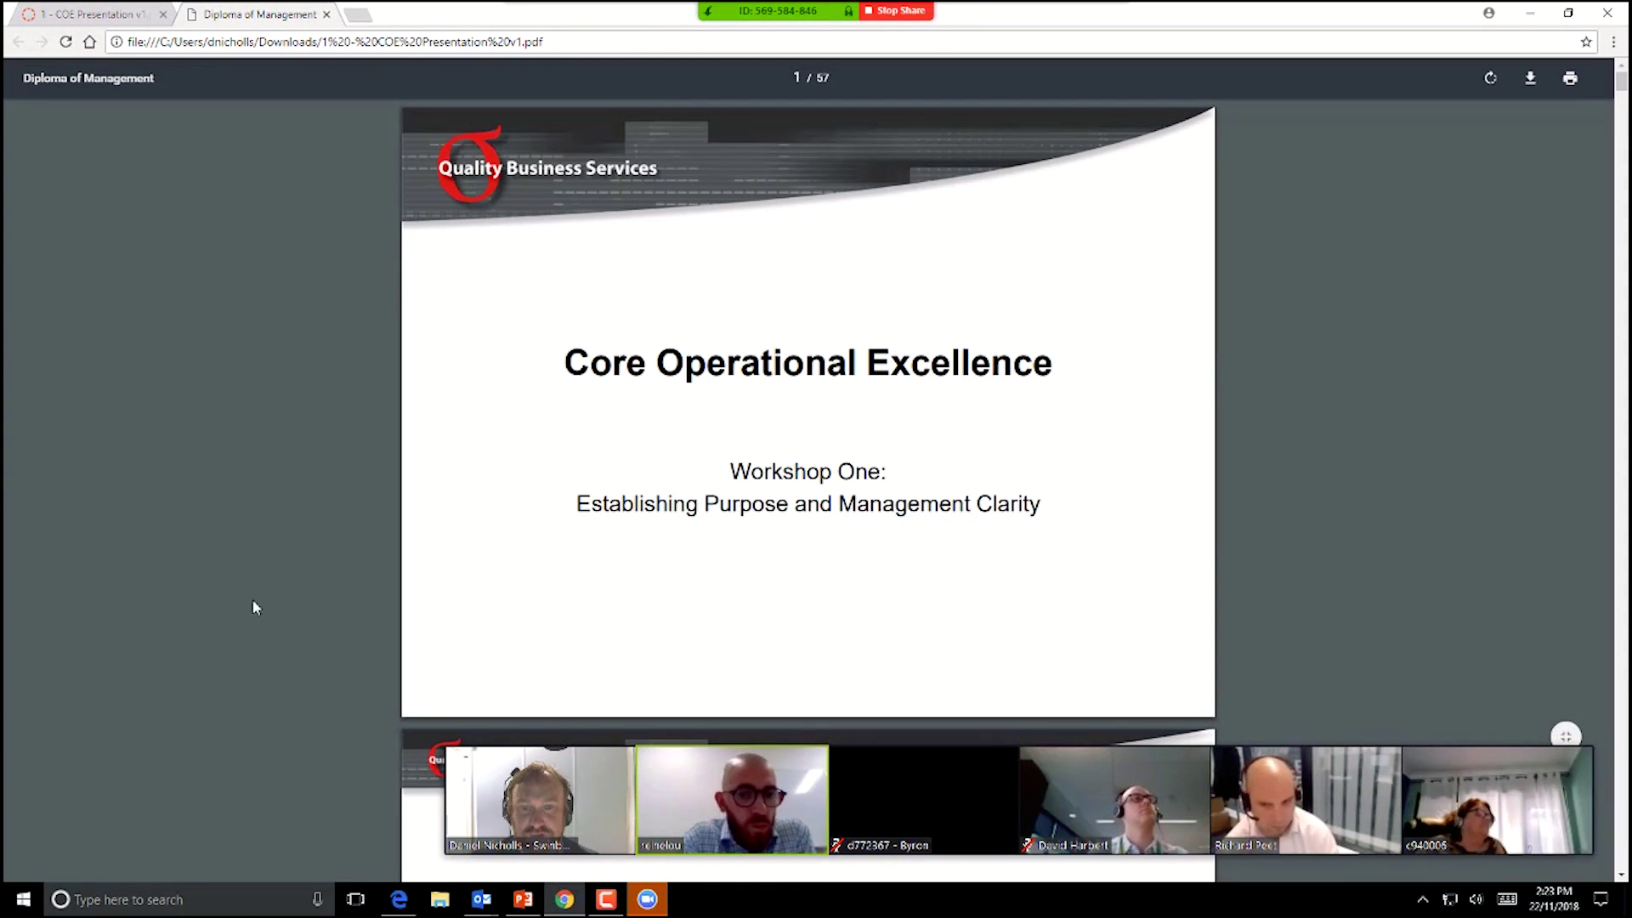
{"action": "scroll", "coordinate": [1414, 422], "scroll_direction": "down", "scroll_amount": 12}
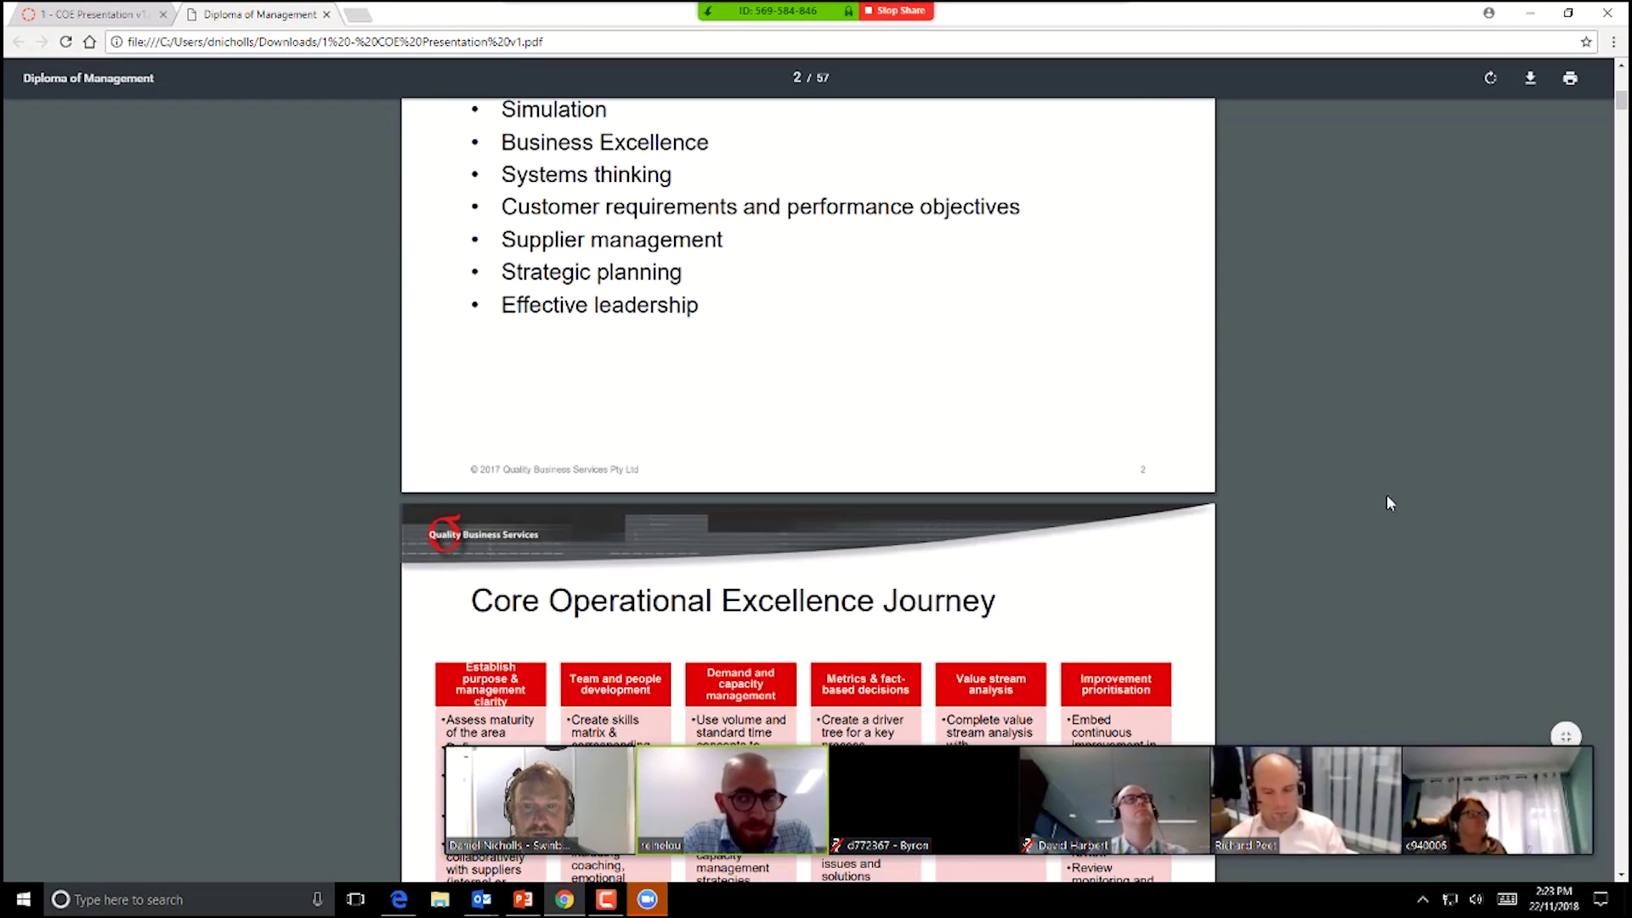
{"action": "scroll", "coordinate": [1377, 574], "scroll_direction": "down", "scroll_amount": 2}
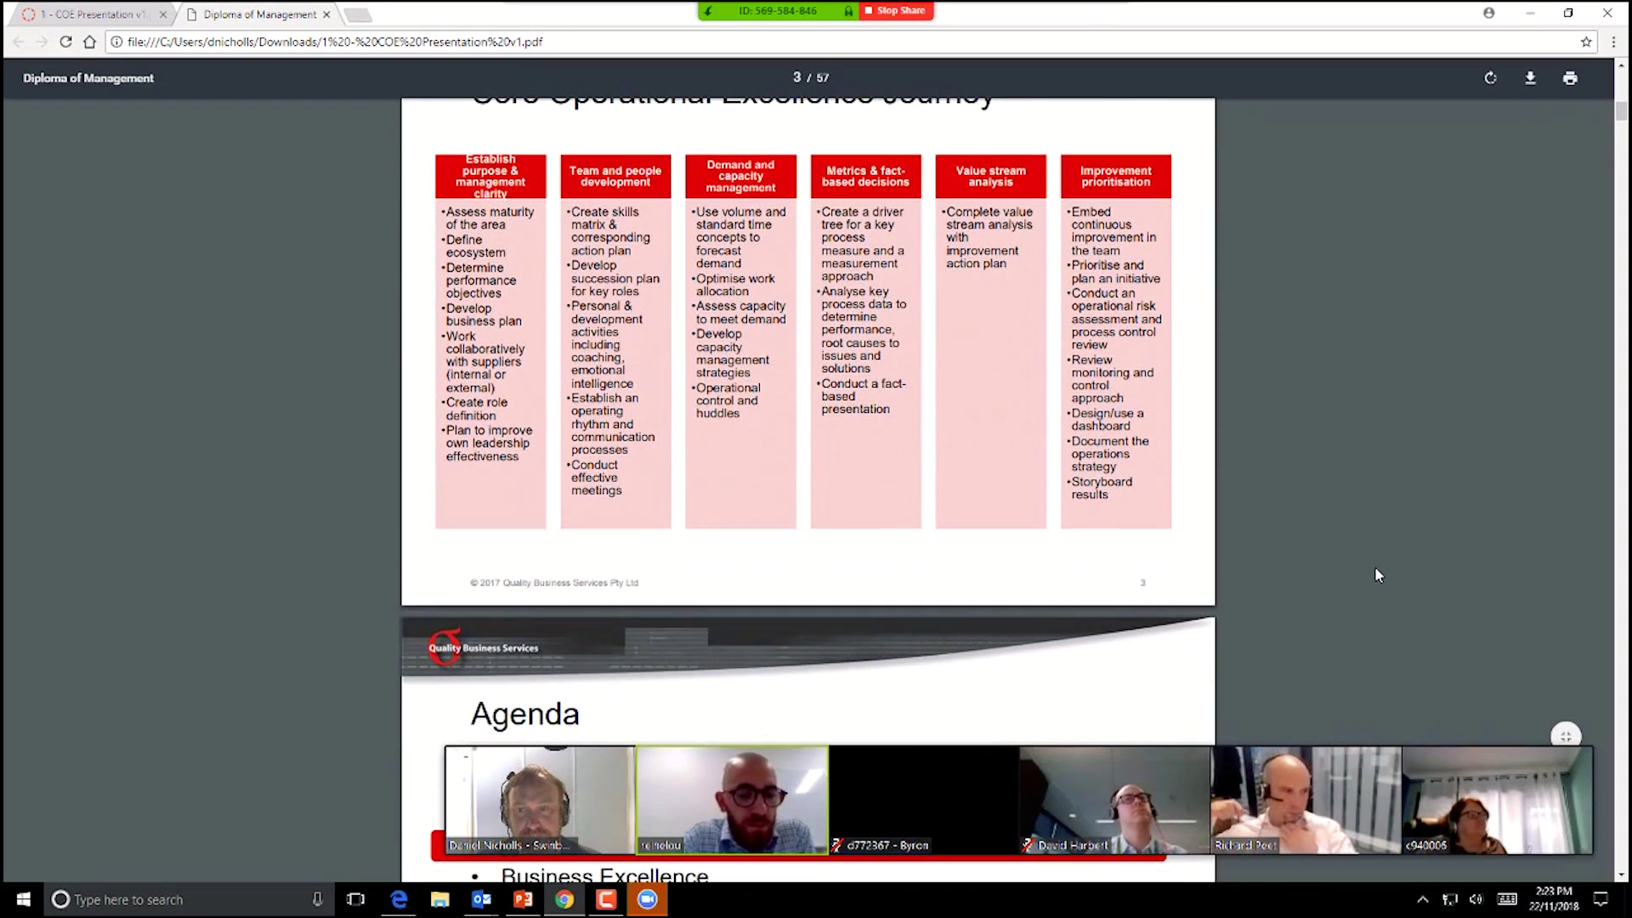
{"action": "scroll", "coordinate": [1376, 589], "scroll_direction": "up", "scroll_amount": 1}
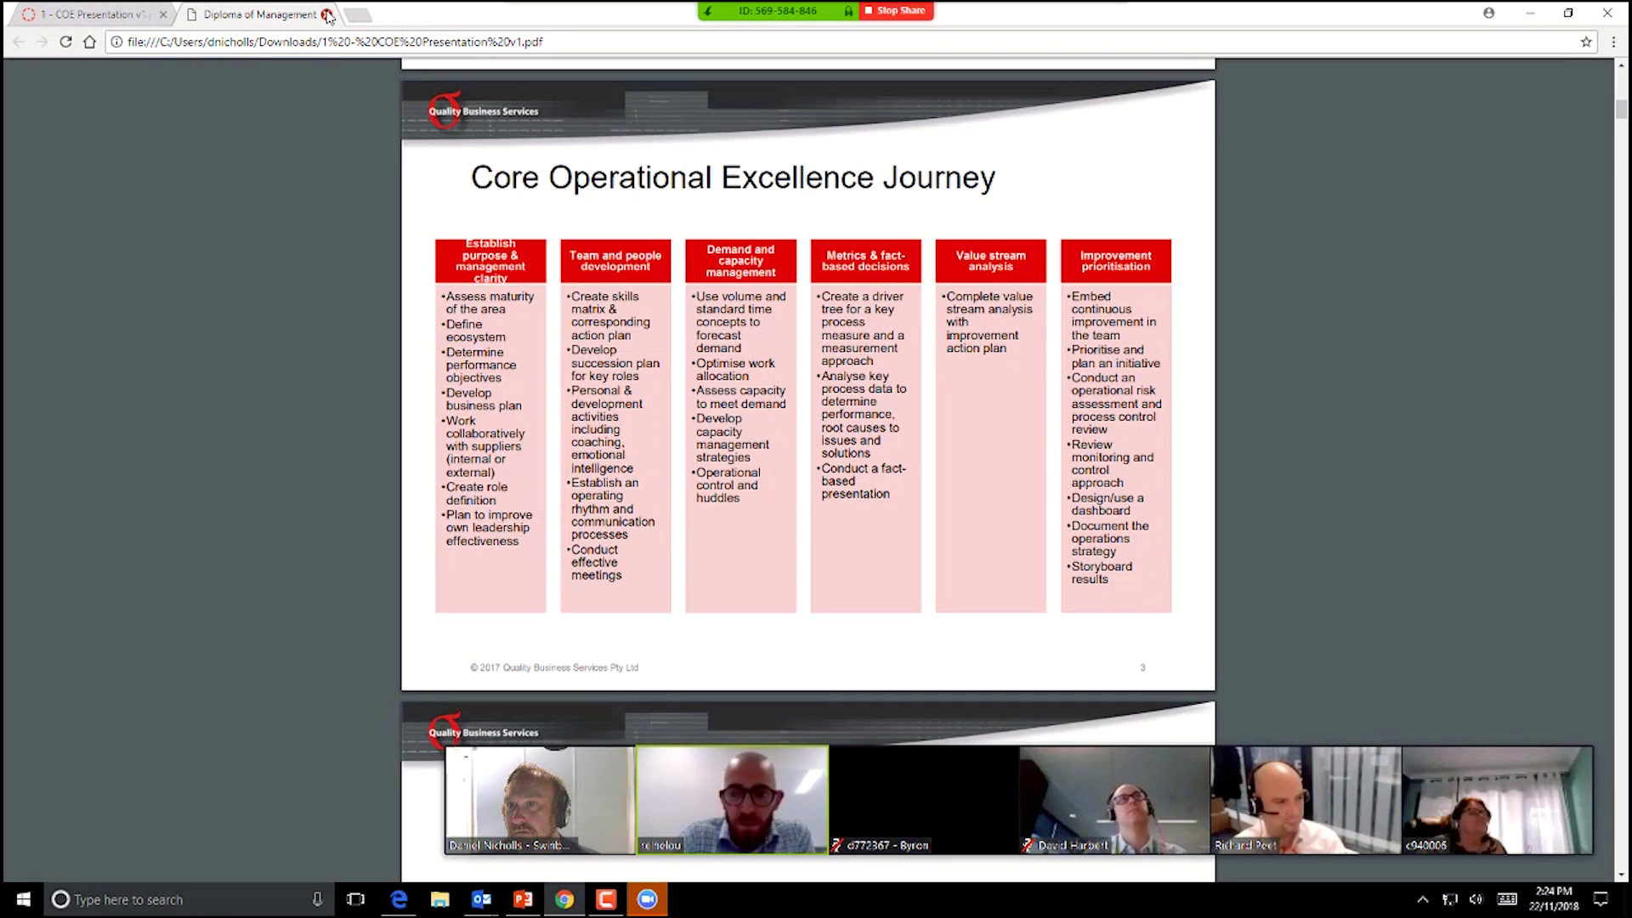
{"action": "left_click", "coordinate": [327, 16]}
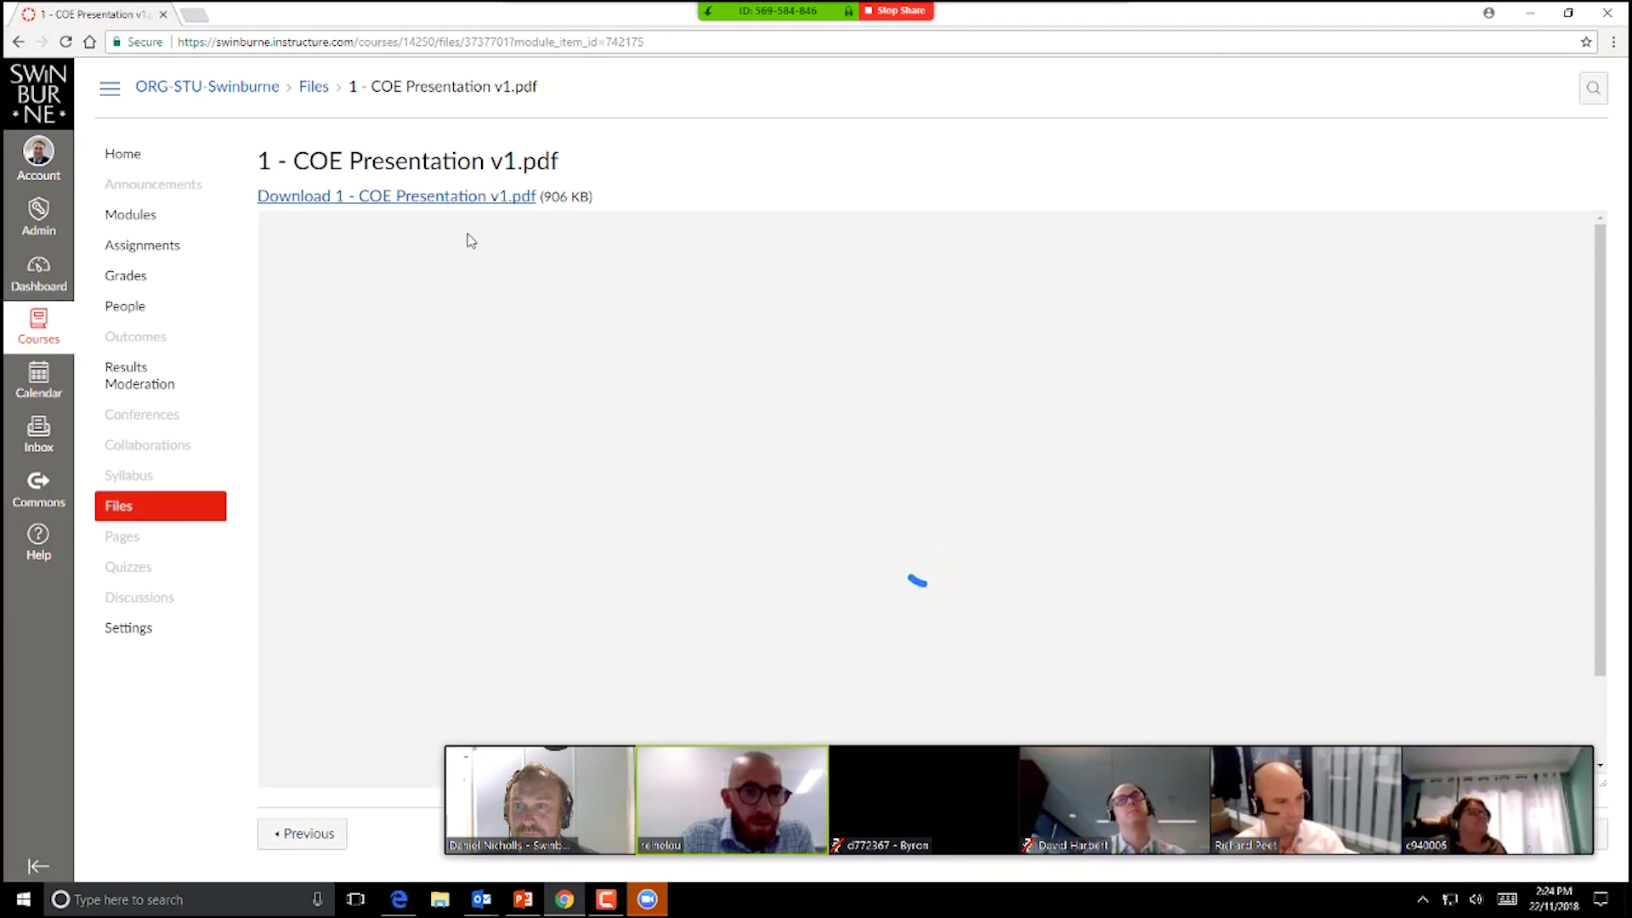
Step: Go back to Modules and scroll through Workshops 1–6 and their files, then back up to Workshop 1
{"action": "left_click", "coordinate": [17, 46]}
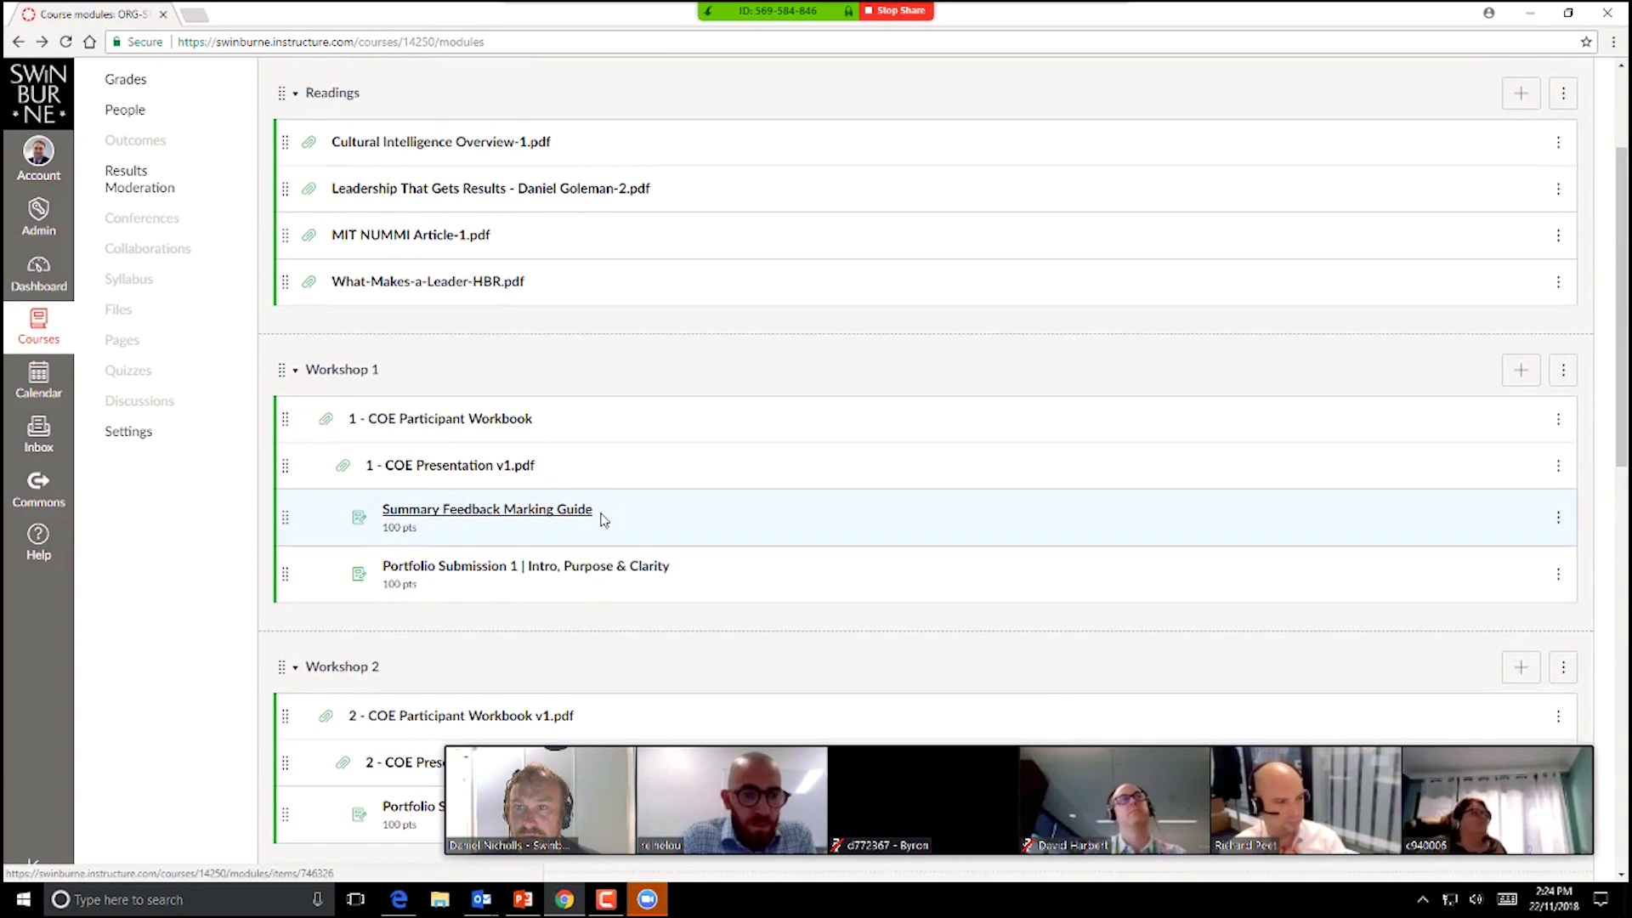
{"action": "scroll", "coordinate": [152, 608], "scroll_direction": "down", "scroll_amount": 3}
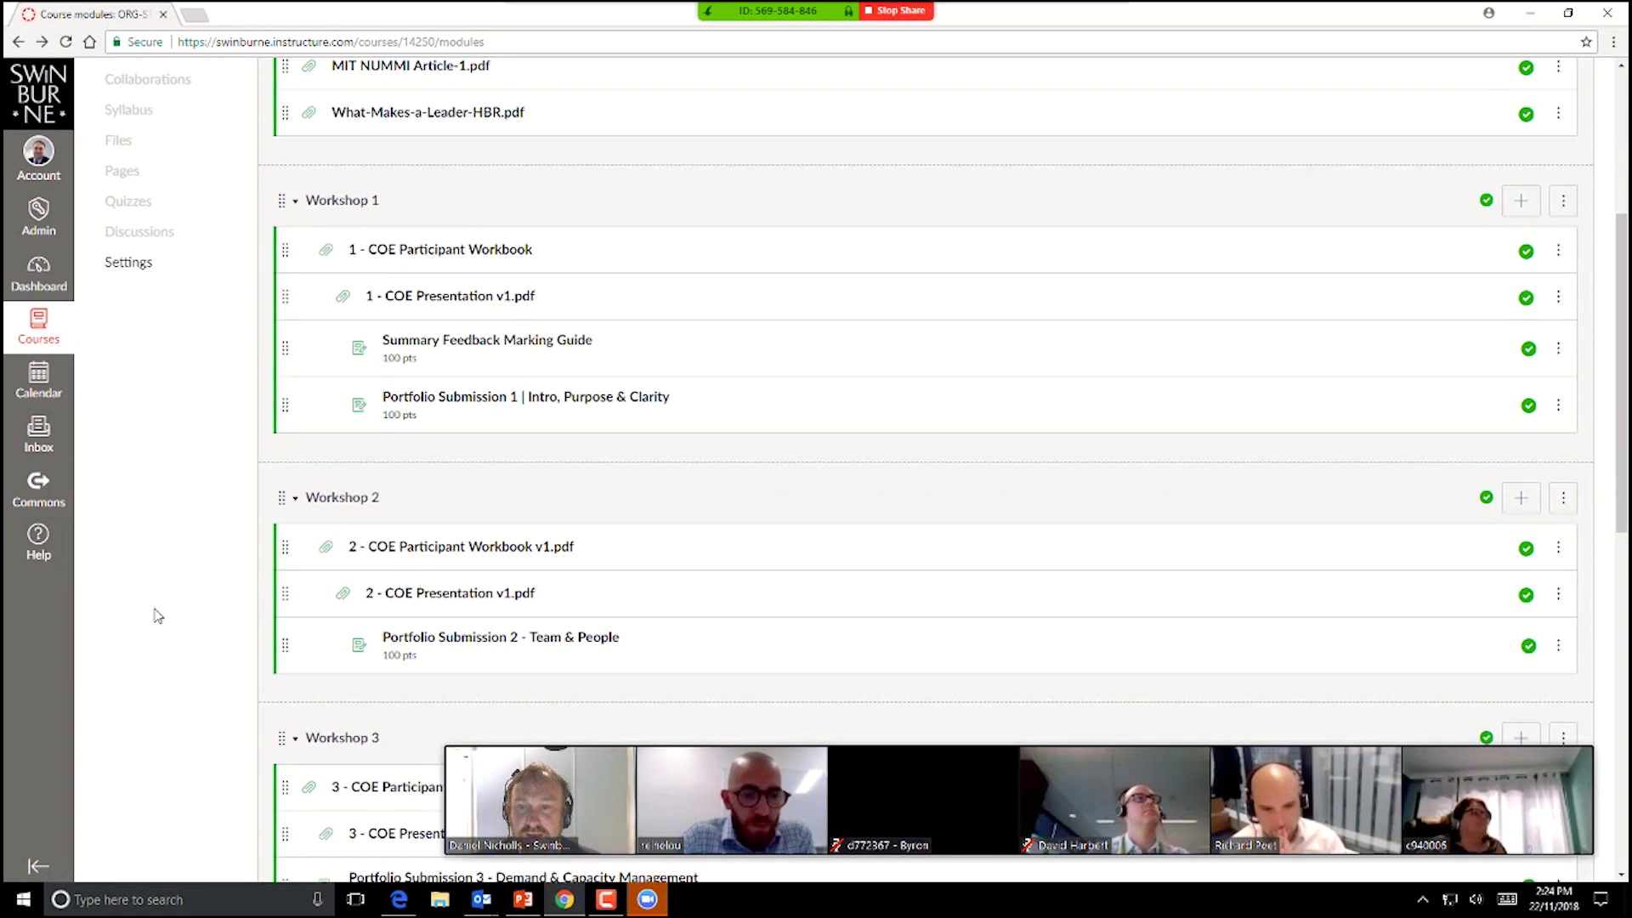
{"action": "scroll", "coordinate": [157, 615], "scroll_direction": "down", "scroll_amount": 1}
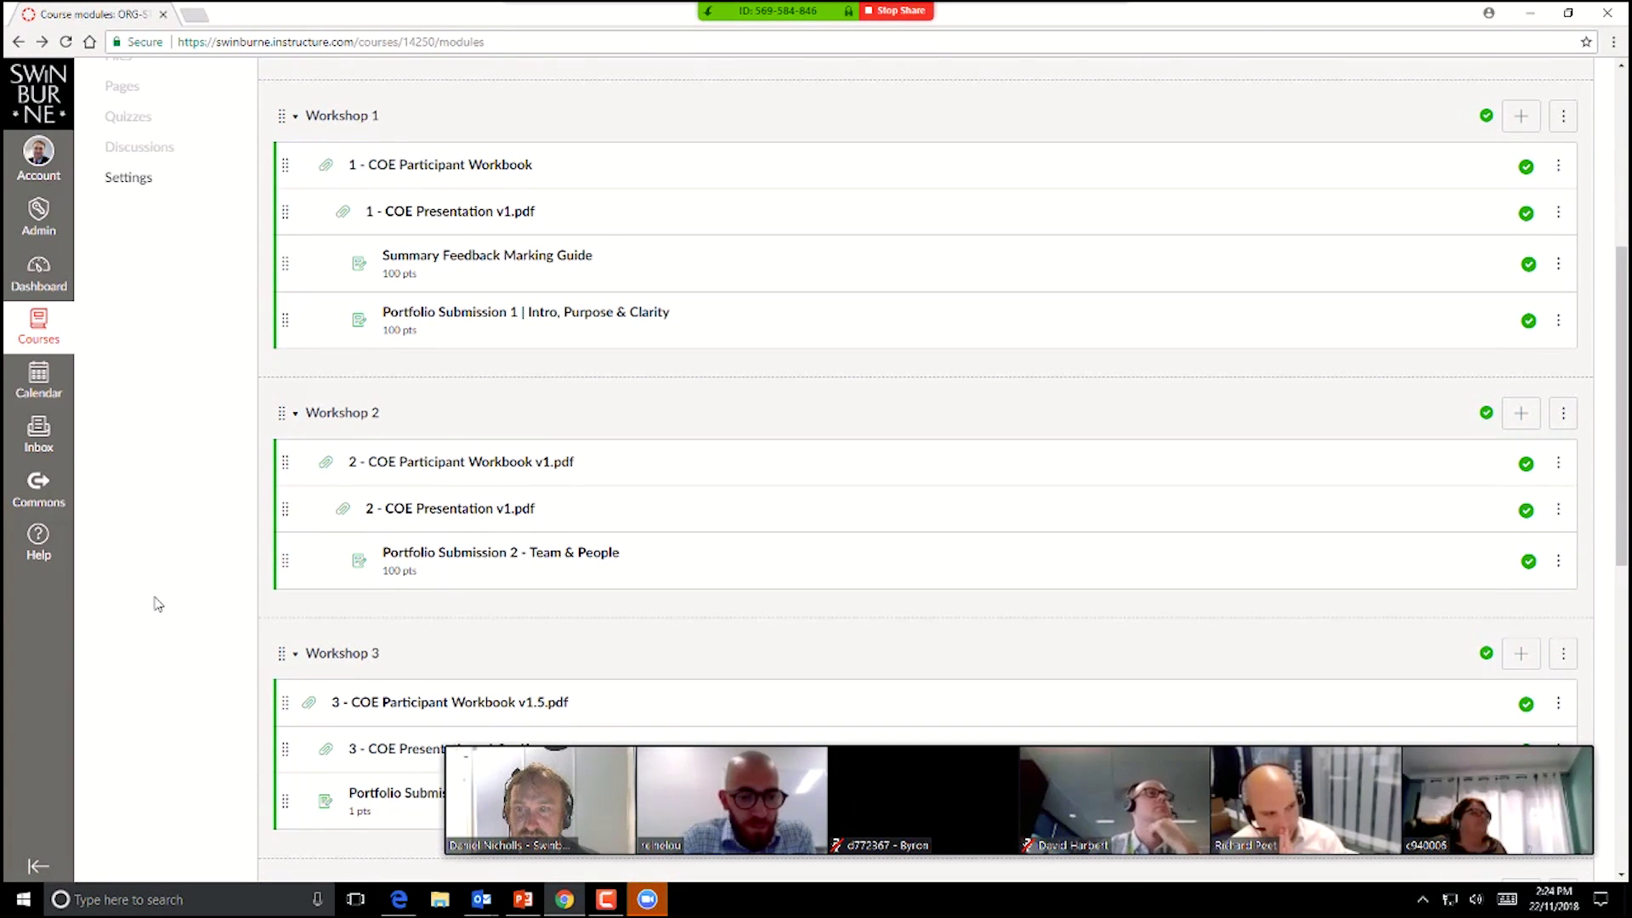
{"action": "scroll", "coordinate": [175, 644], "scroll_direction": "down", "scroll_amount": 5}
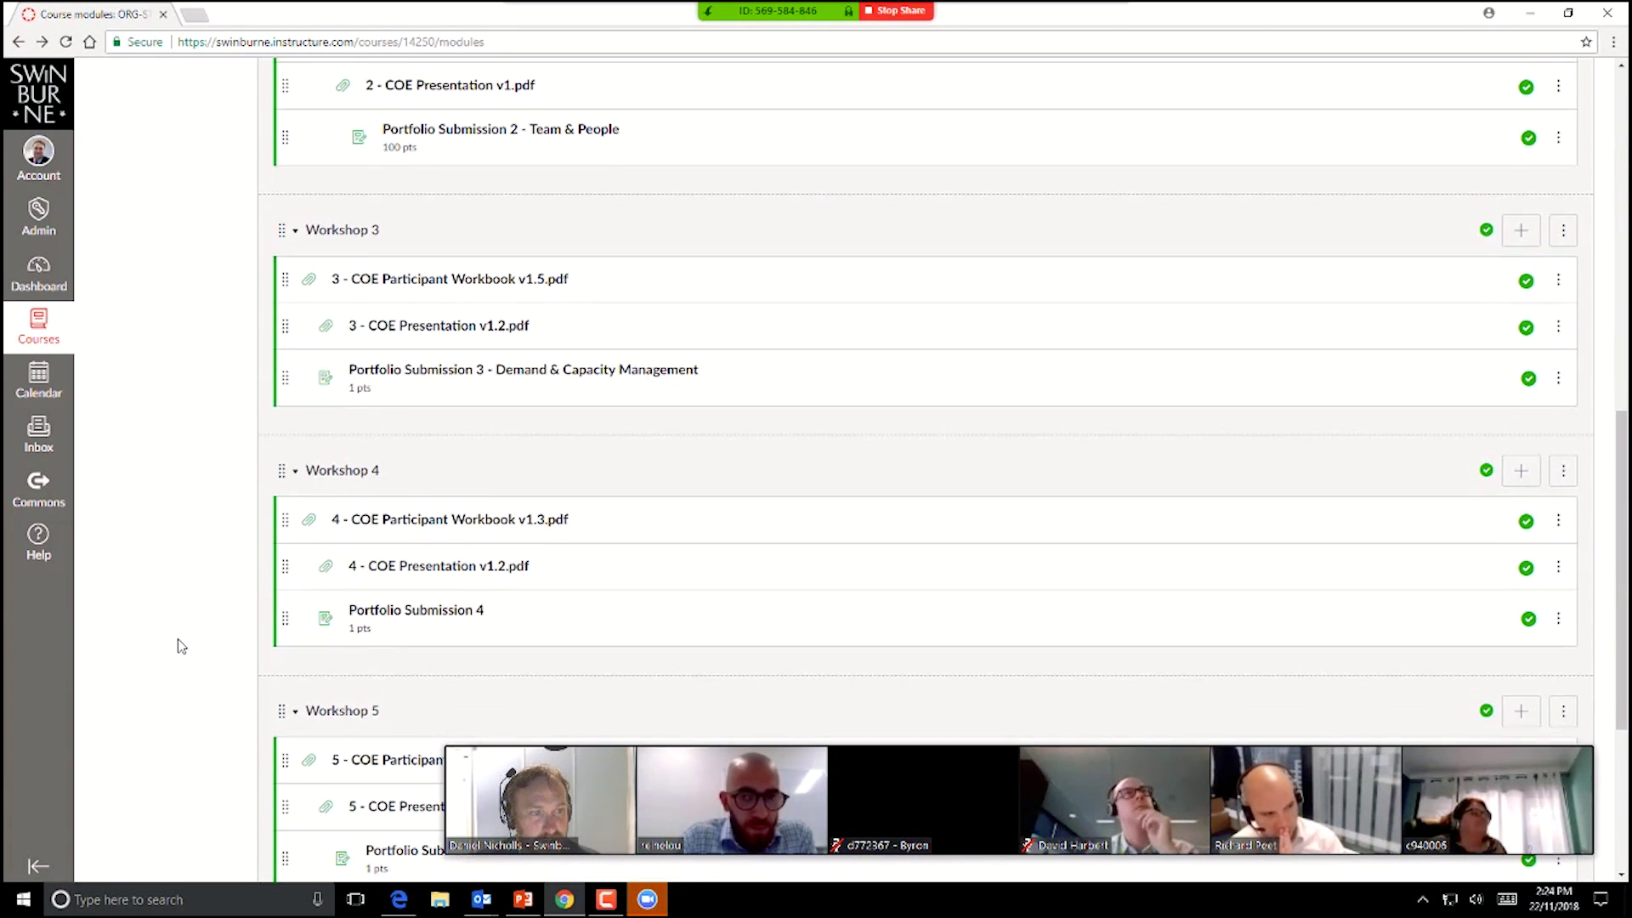
{"action": "scroll", "coordinate": [176, 645], "scroll_direction": "down", "scroll_amount": 3}
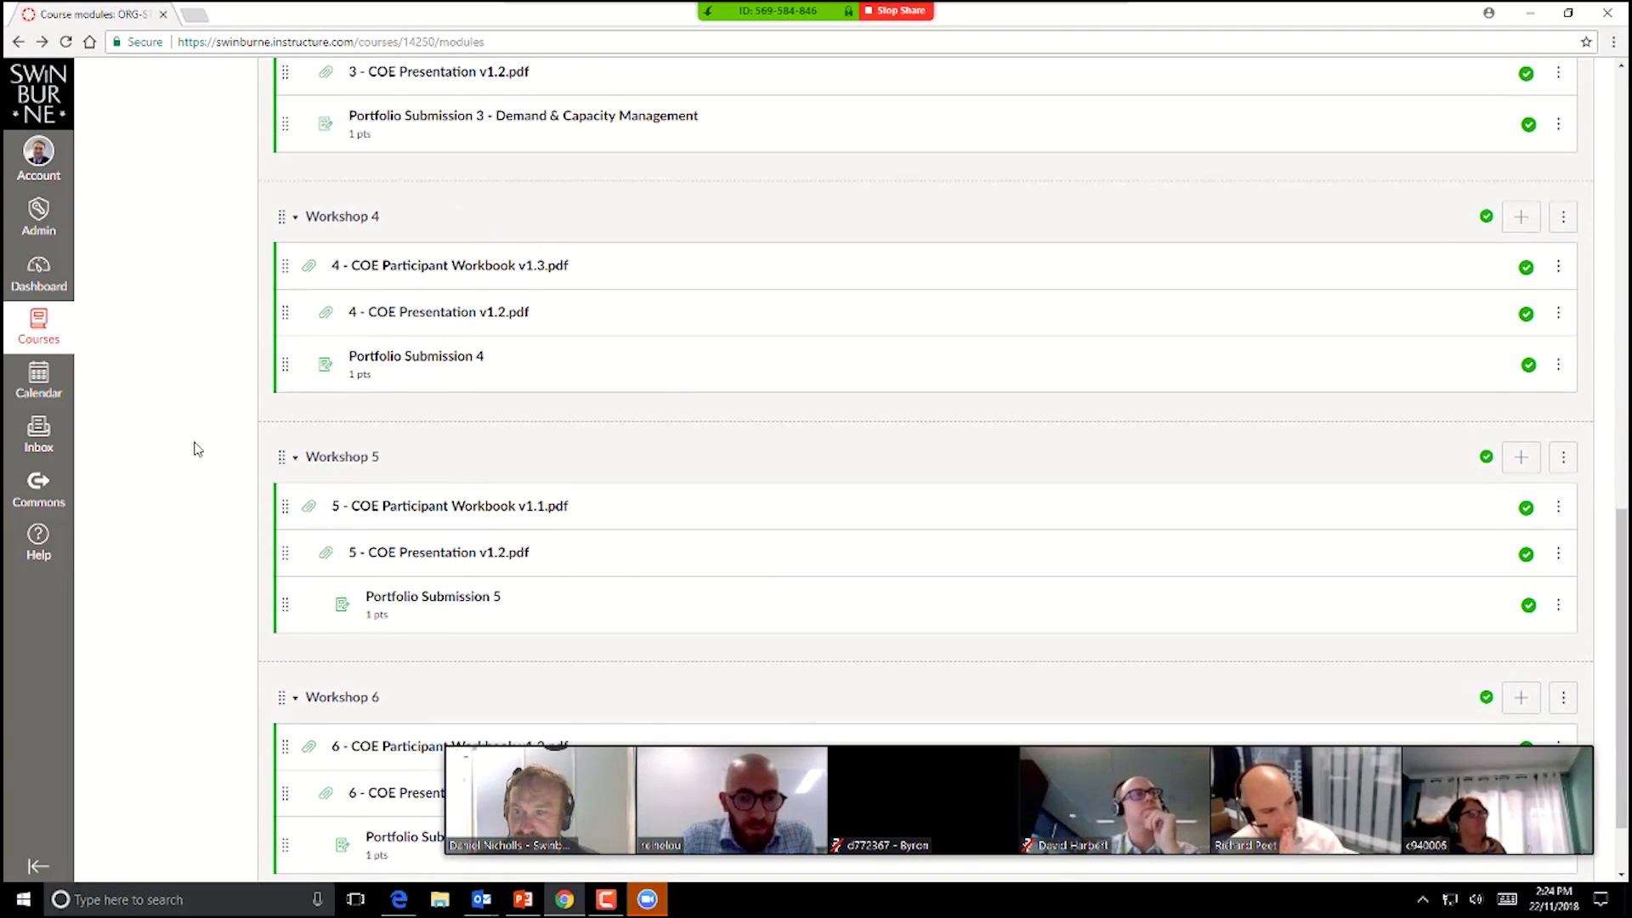
{"action": "scroll", "coordinate": [153, 514], "scroll_direction": "down", "scroll_amount": 1}
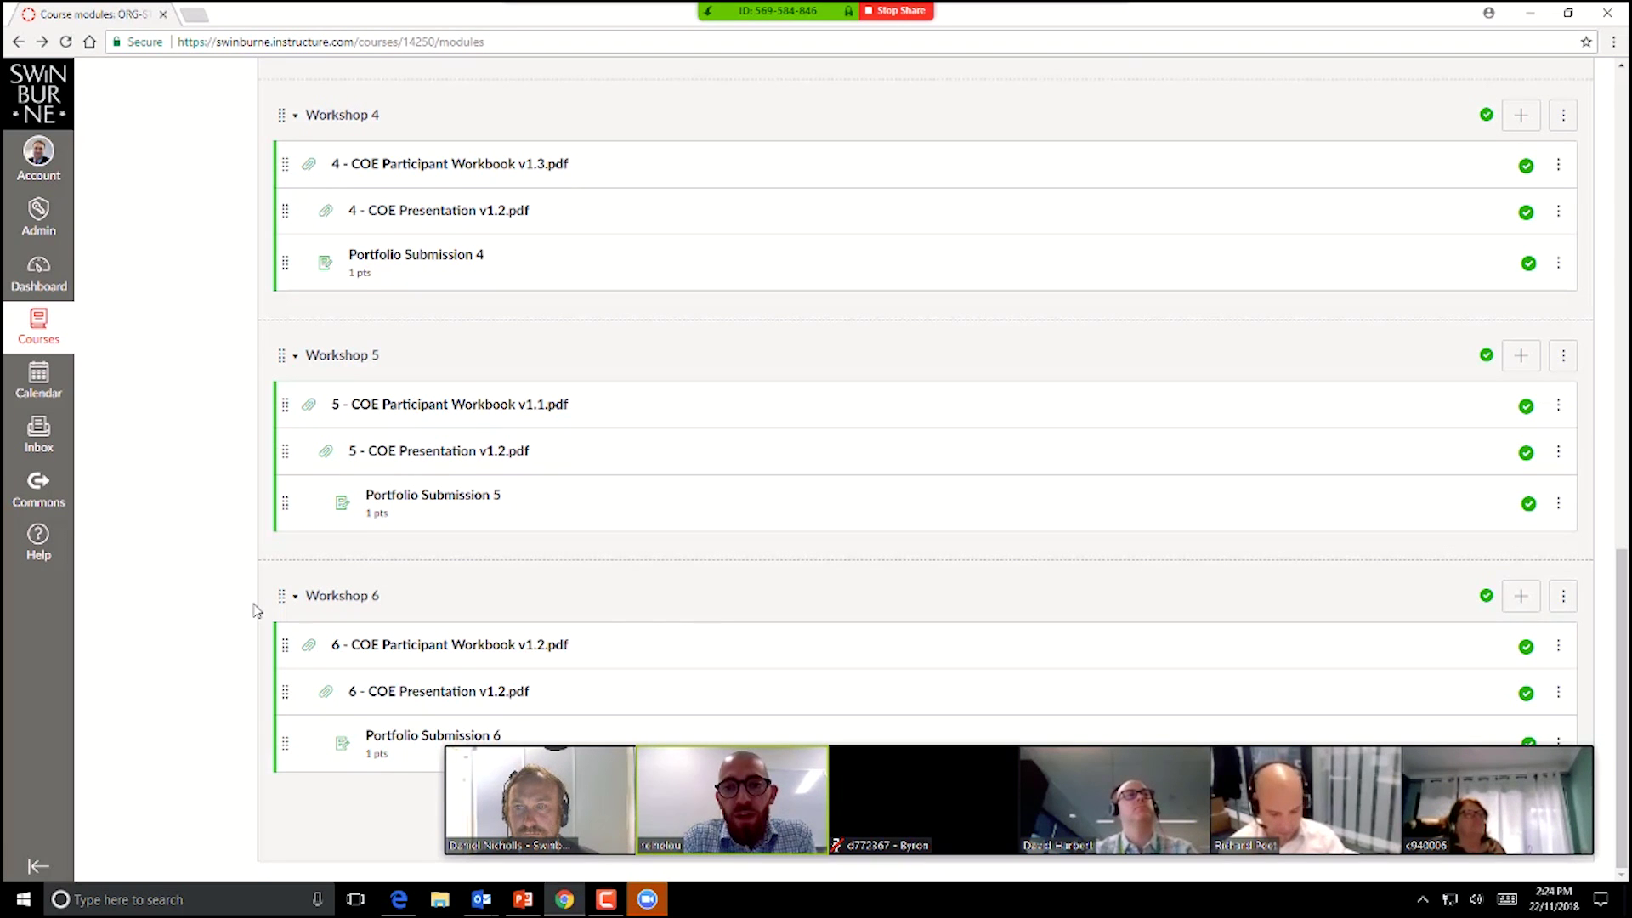
{"action": "scroll", "coordinate": [253, 609], "scroll_direction": "up", "scroll_amount": 8}
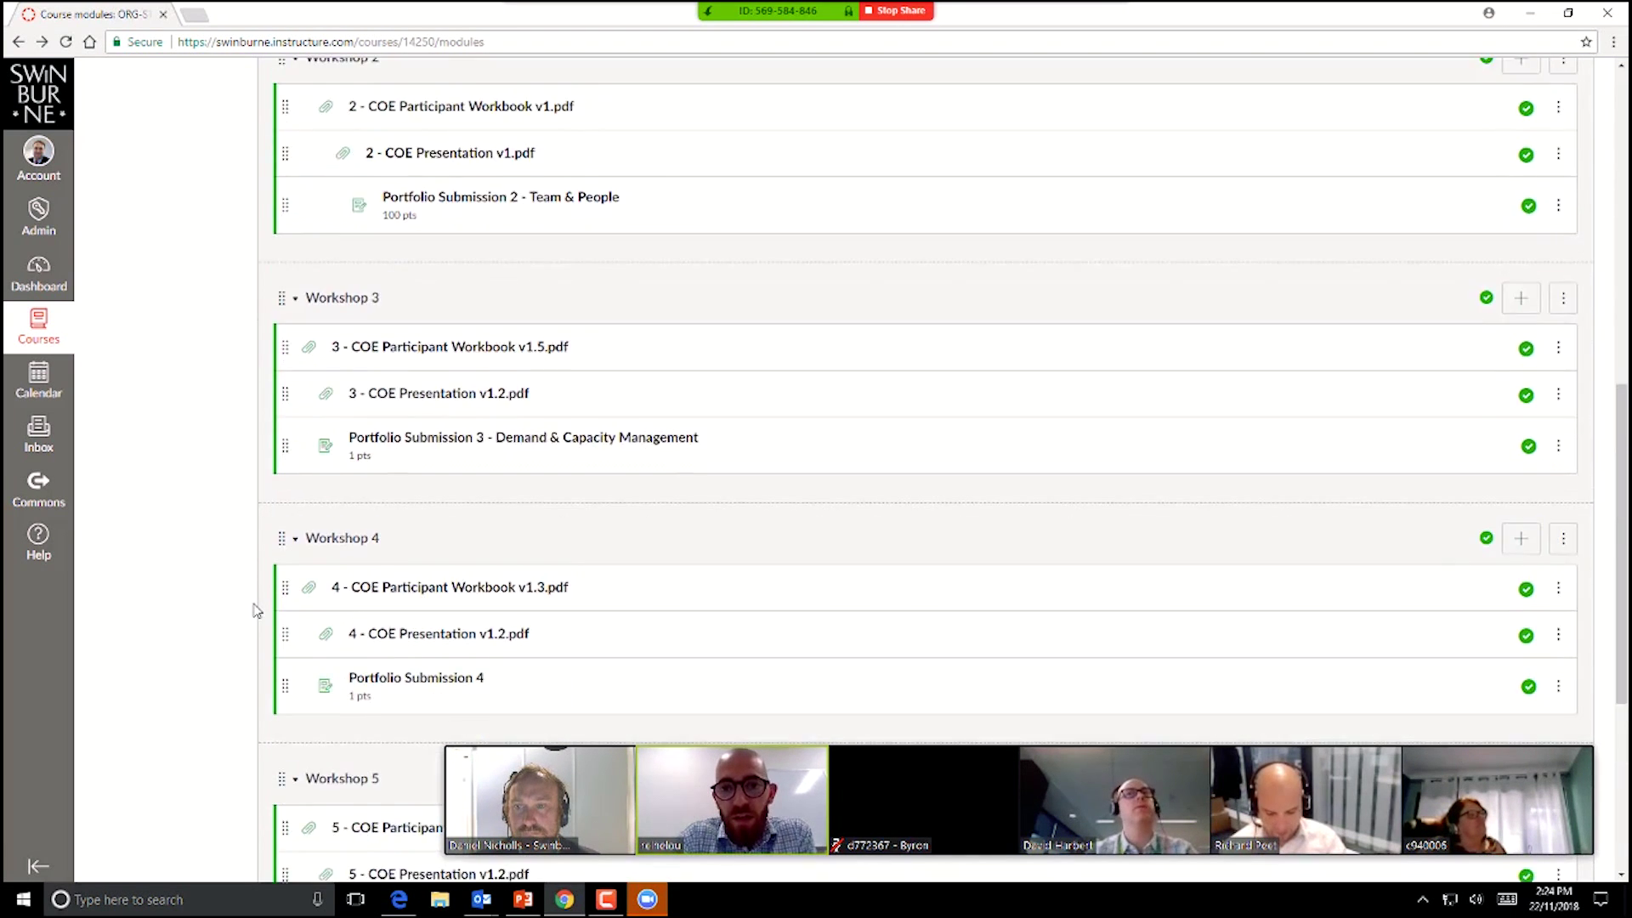
{"action": "scroll", "coordinate": [253, 610], "scroll_direction": "up", "scroll_amount": 1}
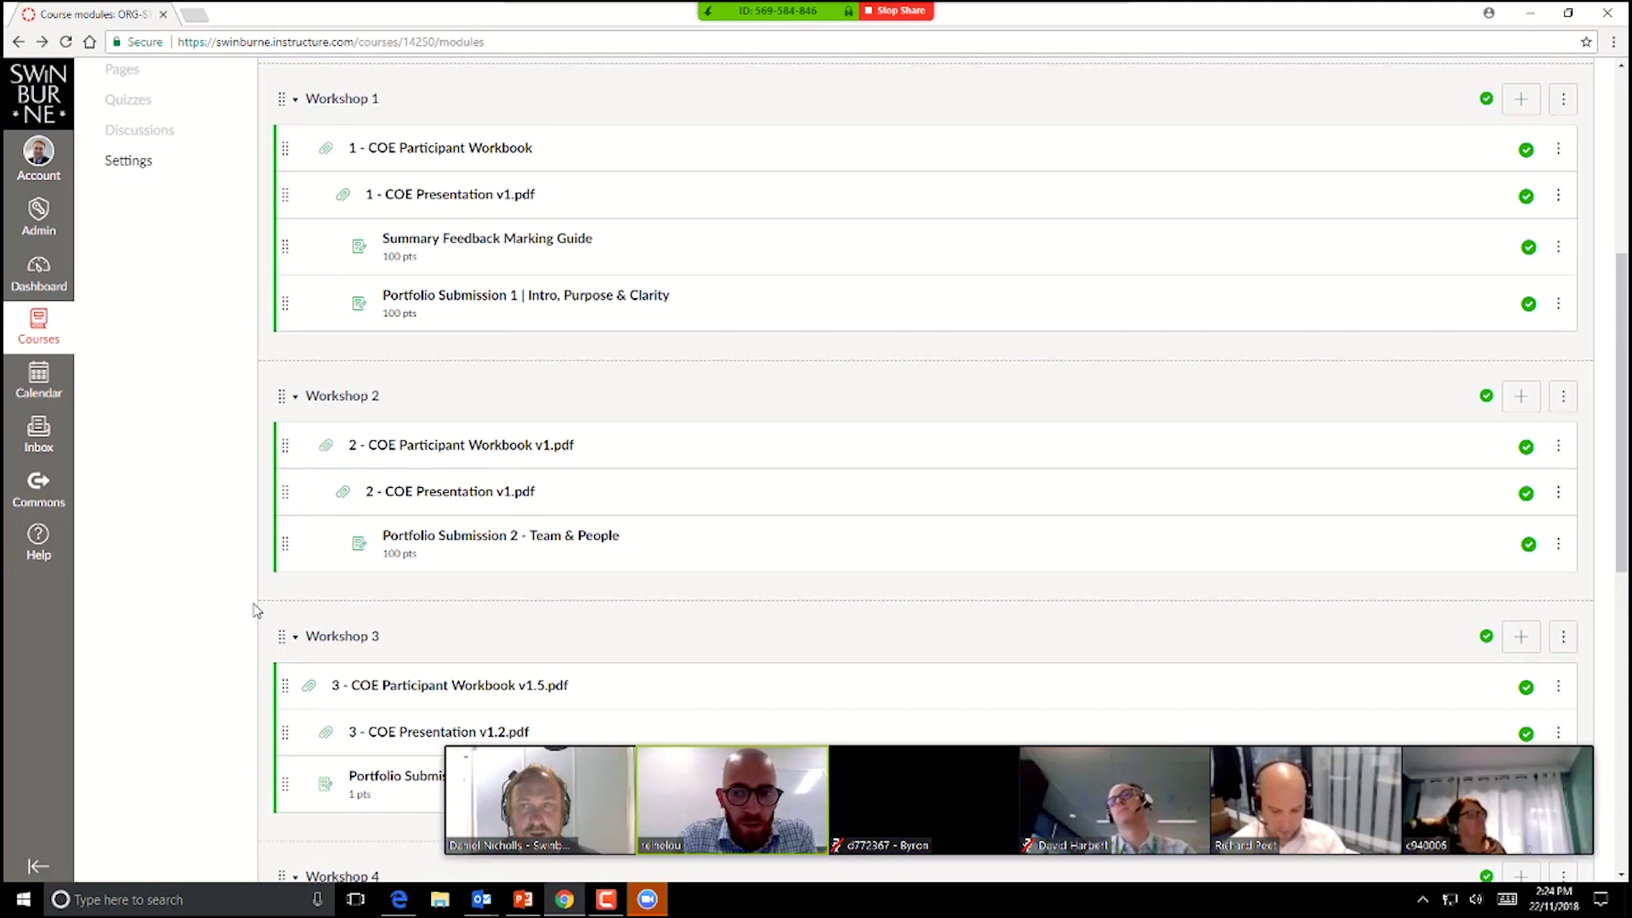
{"action": "mouse_move", "coordinate": [455, 804]}
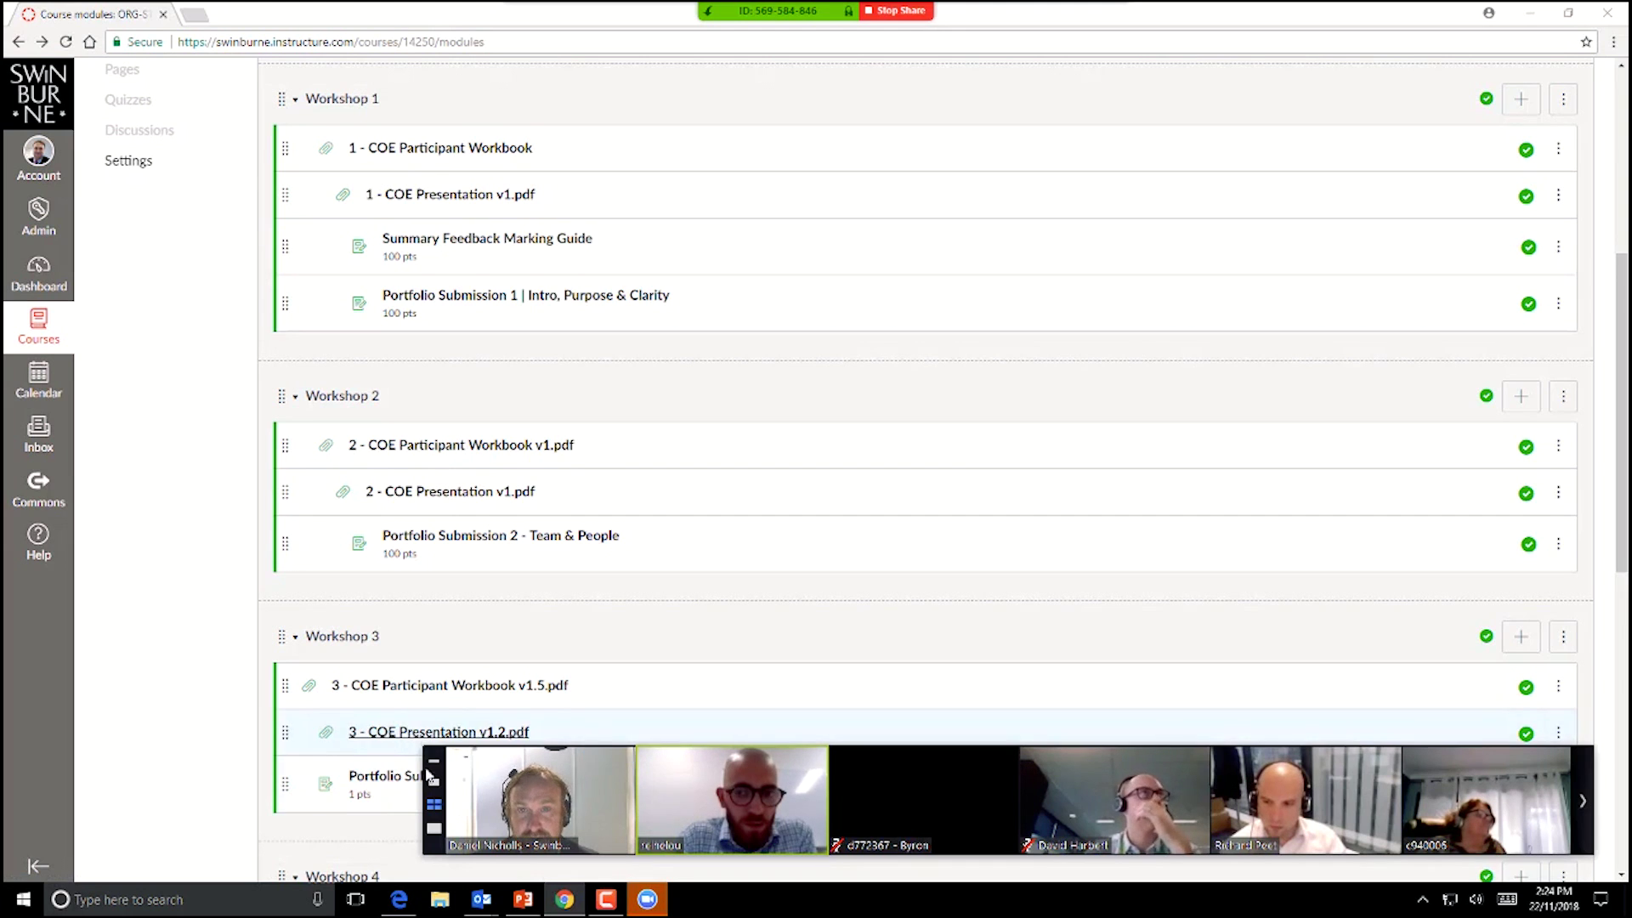
{"action": "left_click", "coordinate": [678, 10]}
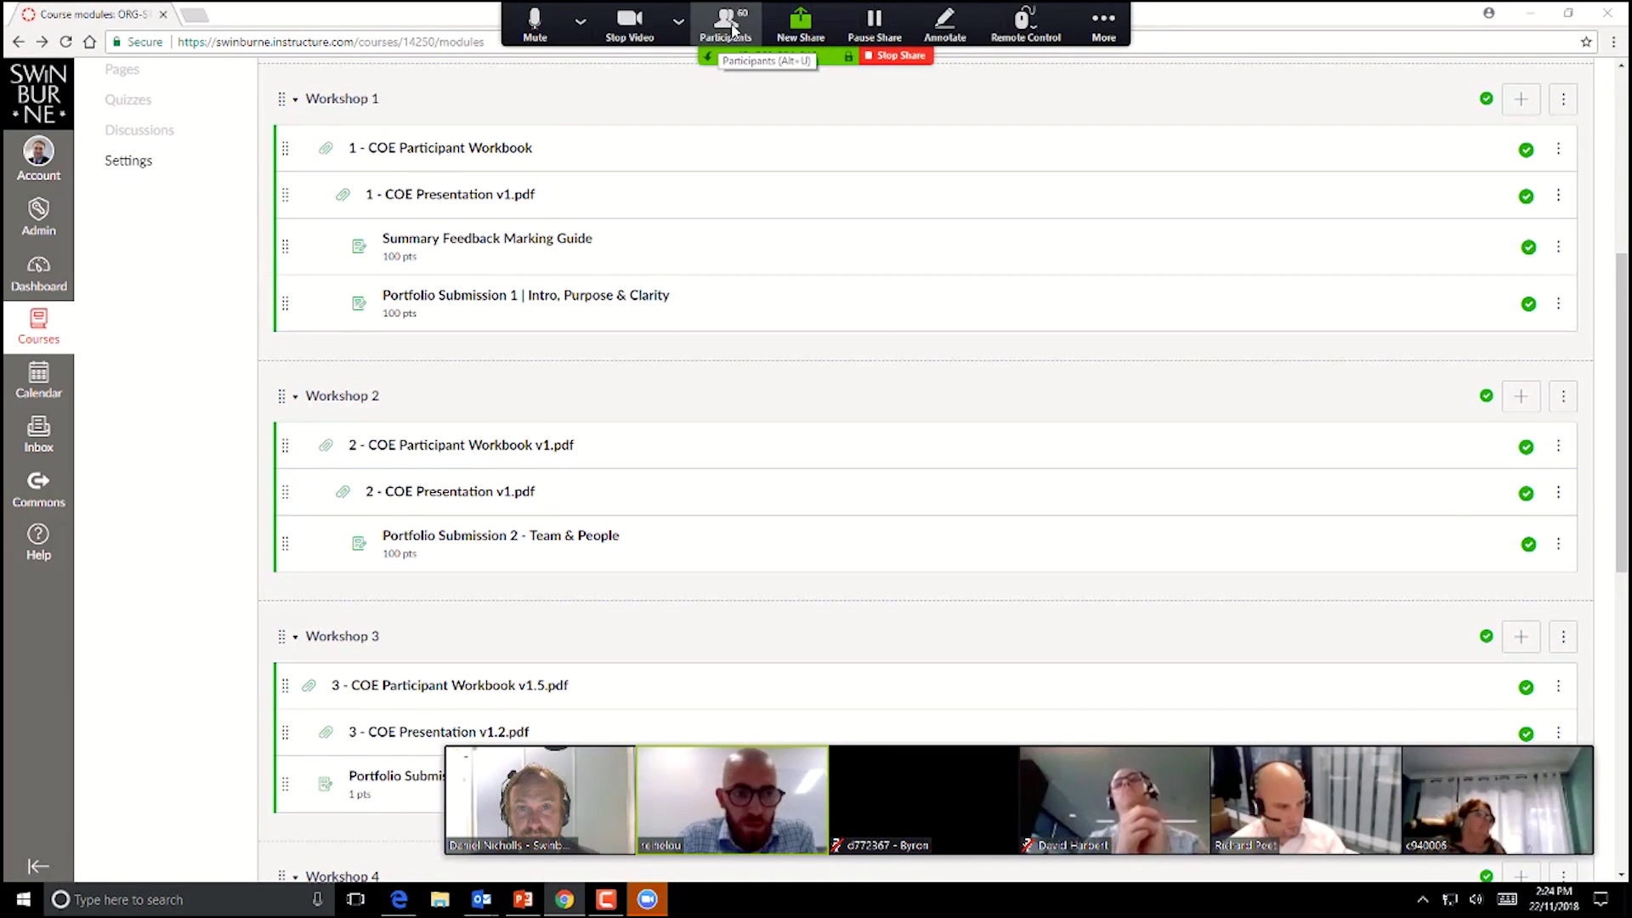
{"action": "left_click", "coordinate": [725, 22]}
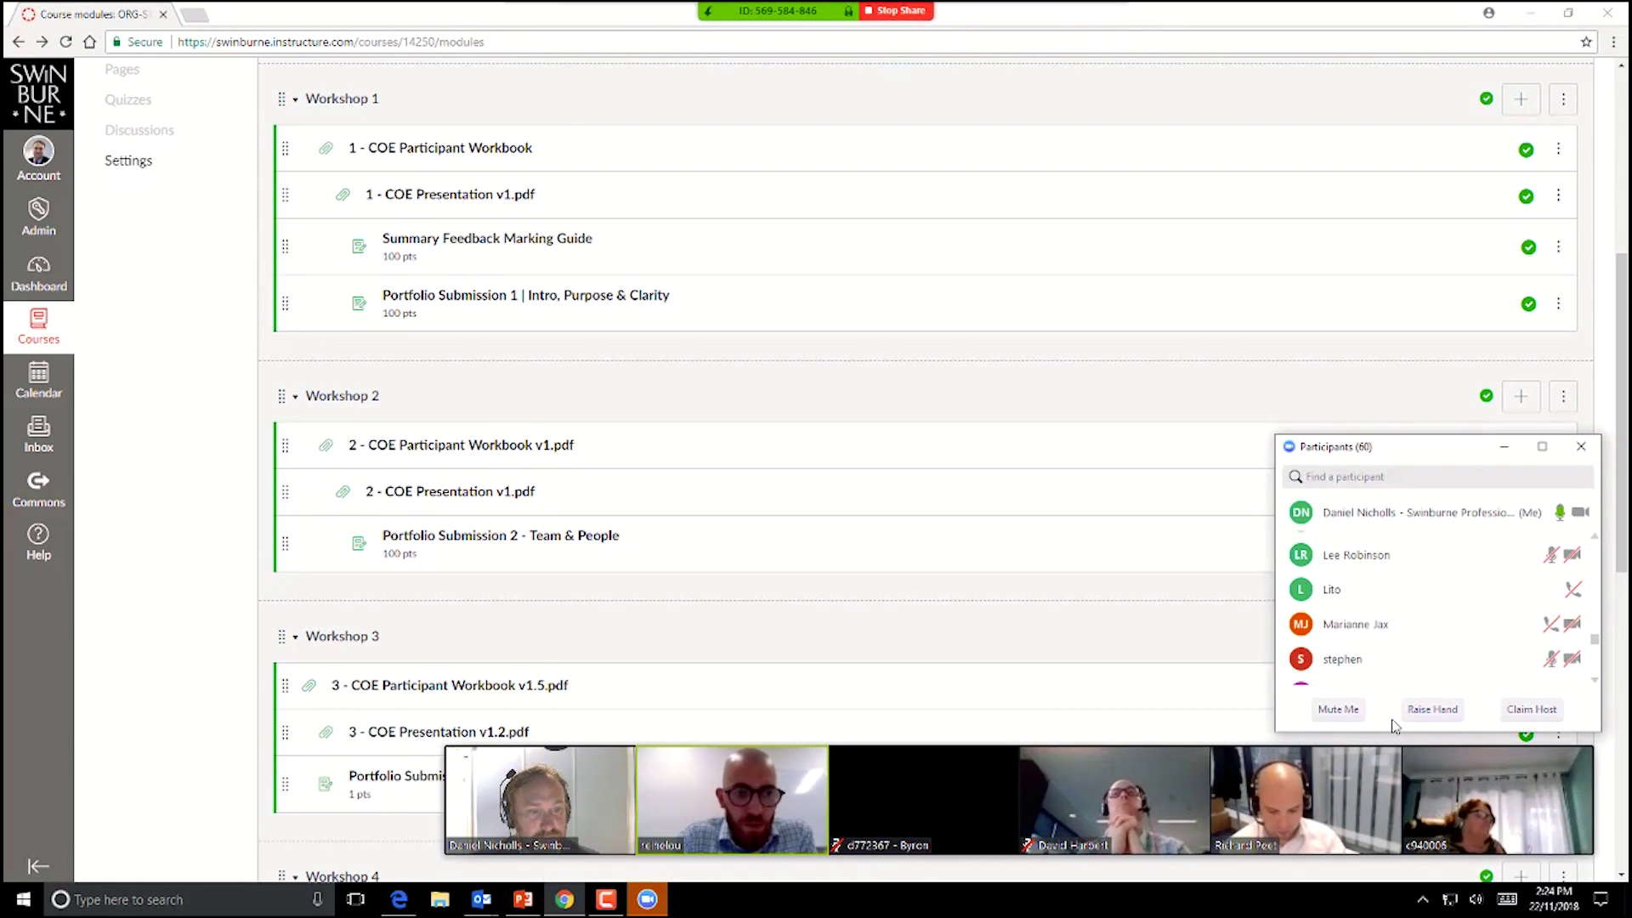
{"action": "mouse_move", "coordinate": [780, 10]}
{"action": "left_click", "coordinate": [1103, 17]}
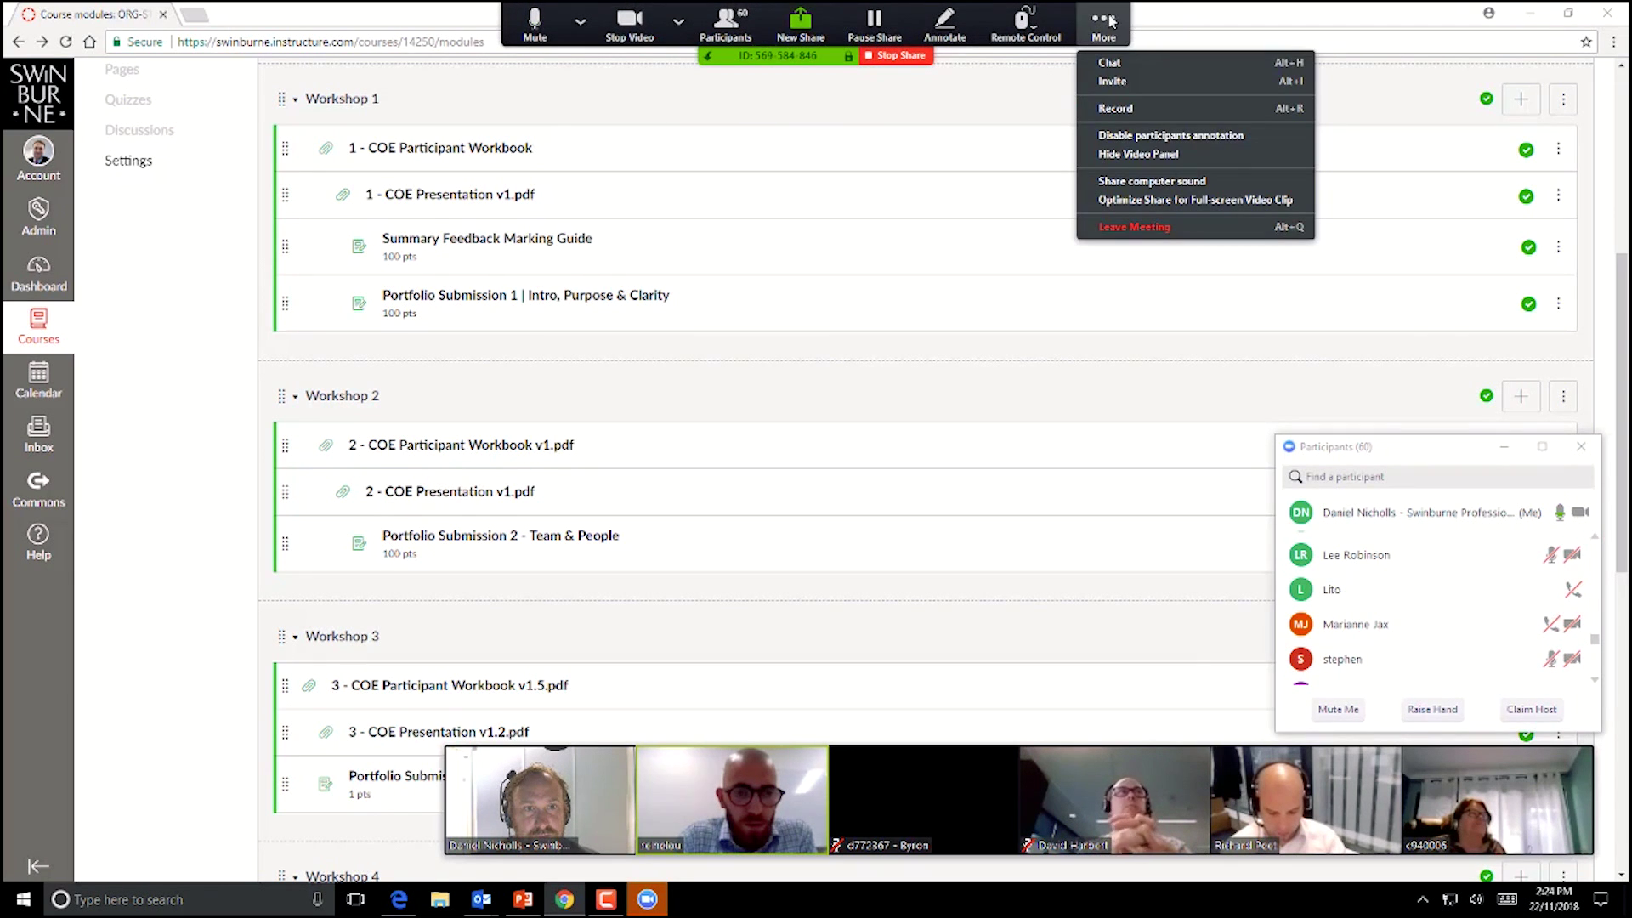
{"action": "left_click", "coordinate": [1105, 65]}
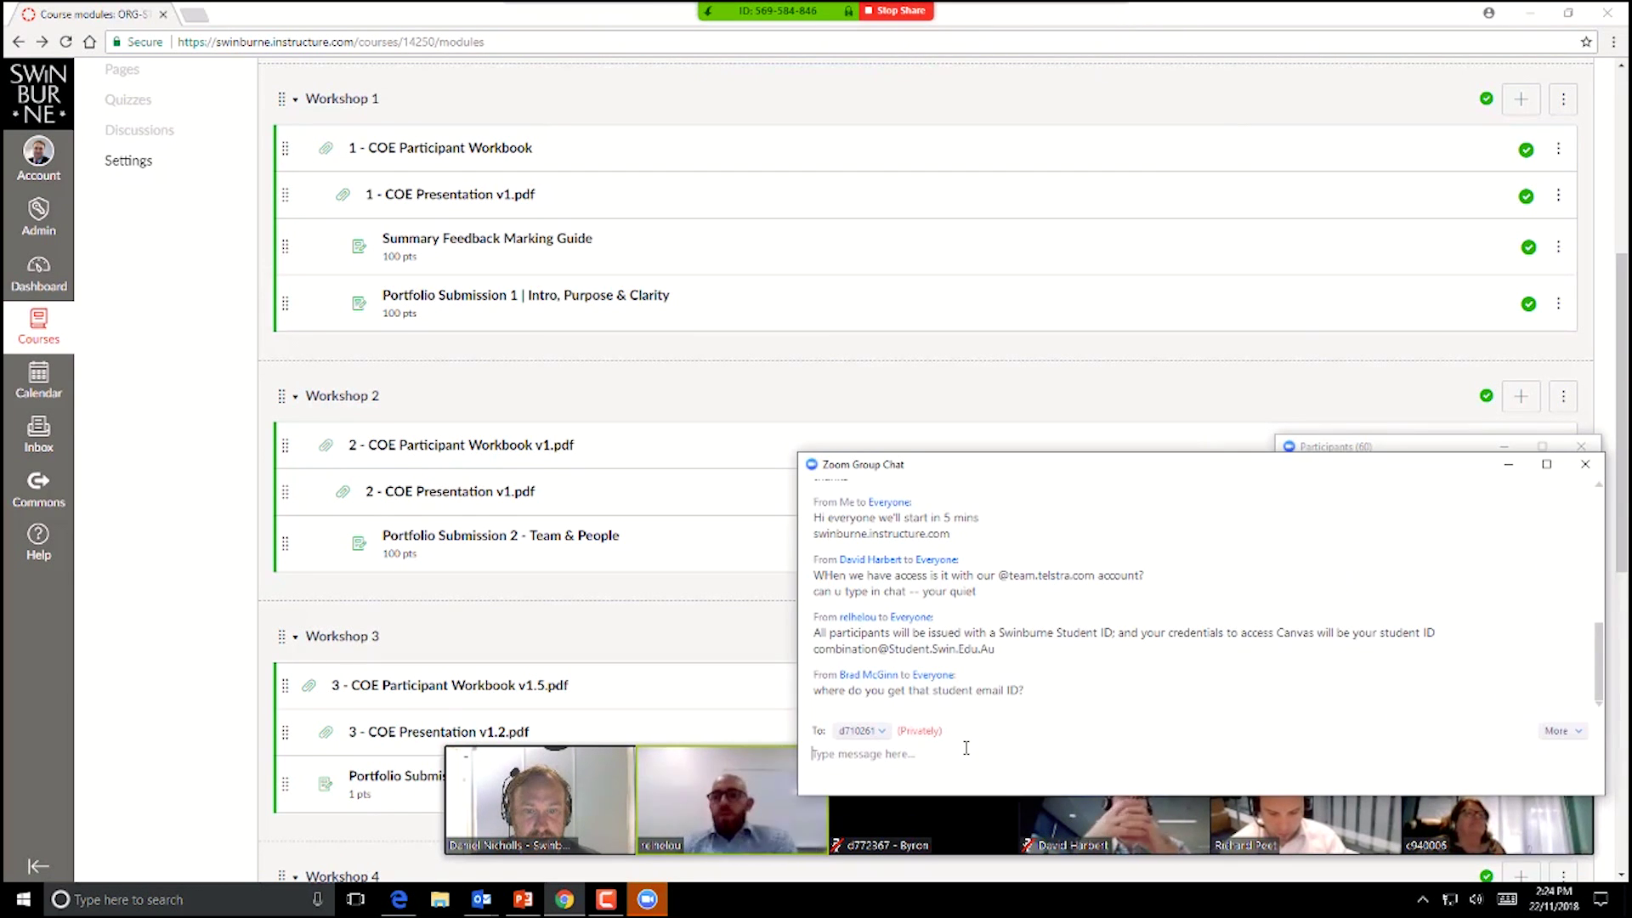
{"action": "triple_click", "coordinate": [885, 678]}
{"action": "left_click", "coordinate": [1157, 682]}
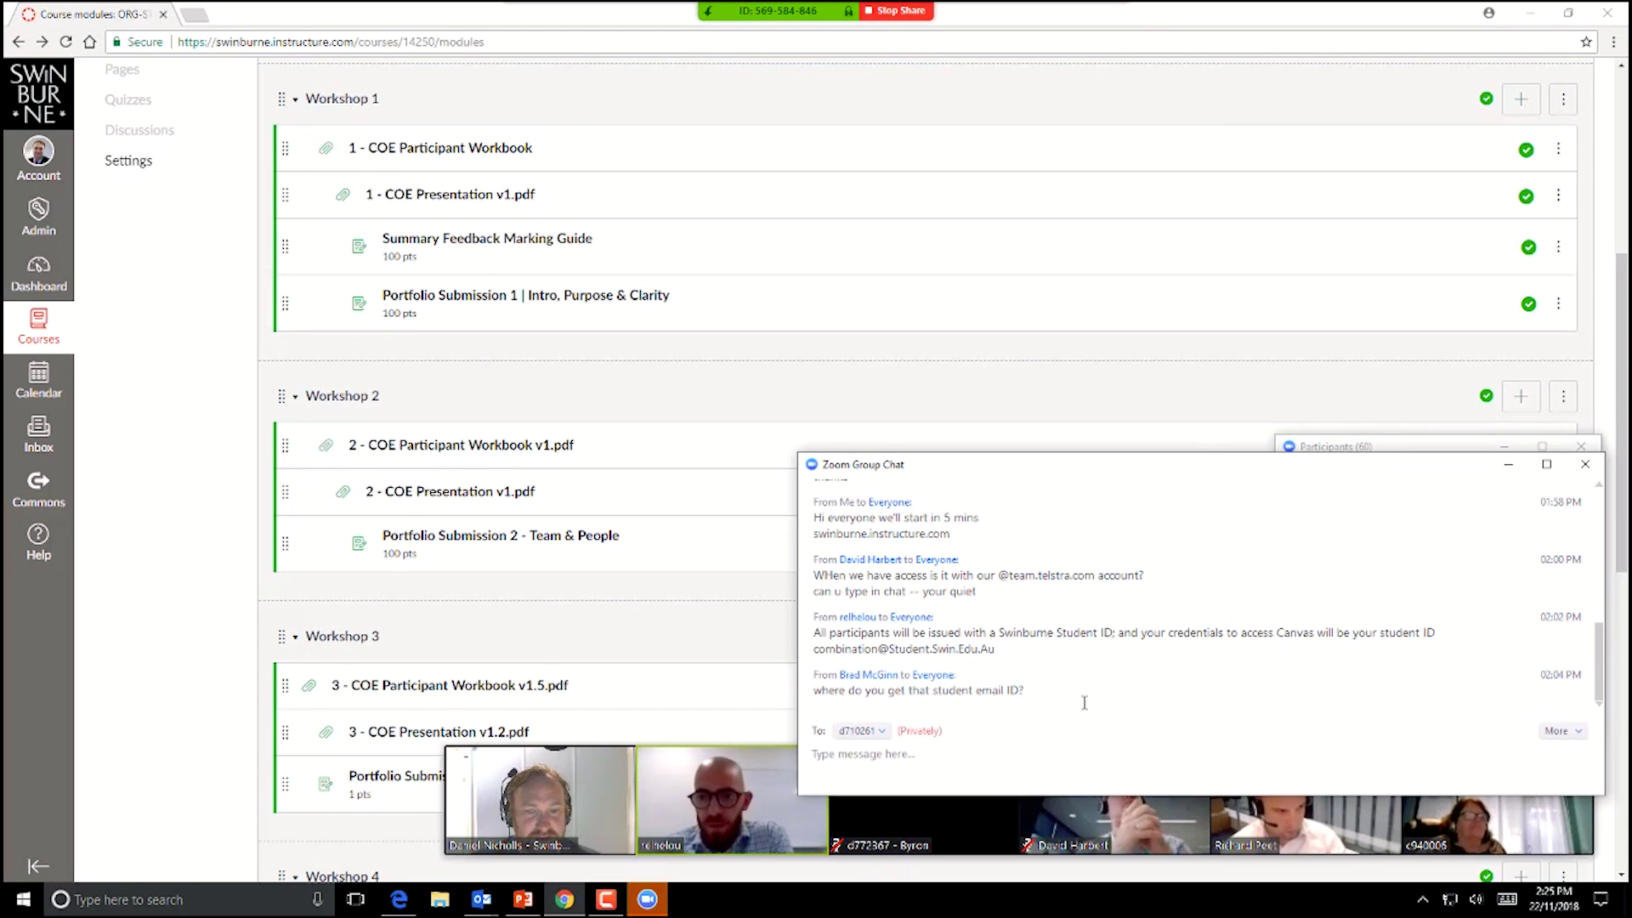
{"action": "left_click_drag", "start_coordinate": [1052, 693], "coordinate": [932, 687]}
{"action": "left_click", "coordinate": [1035, 693]}
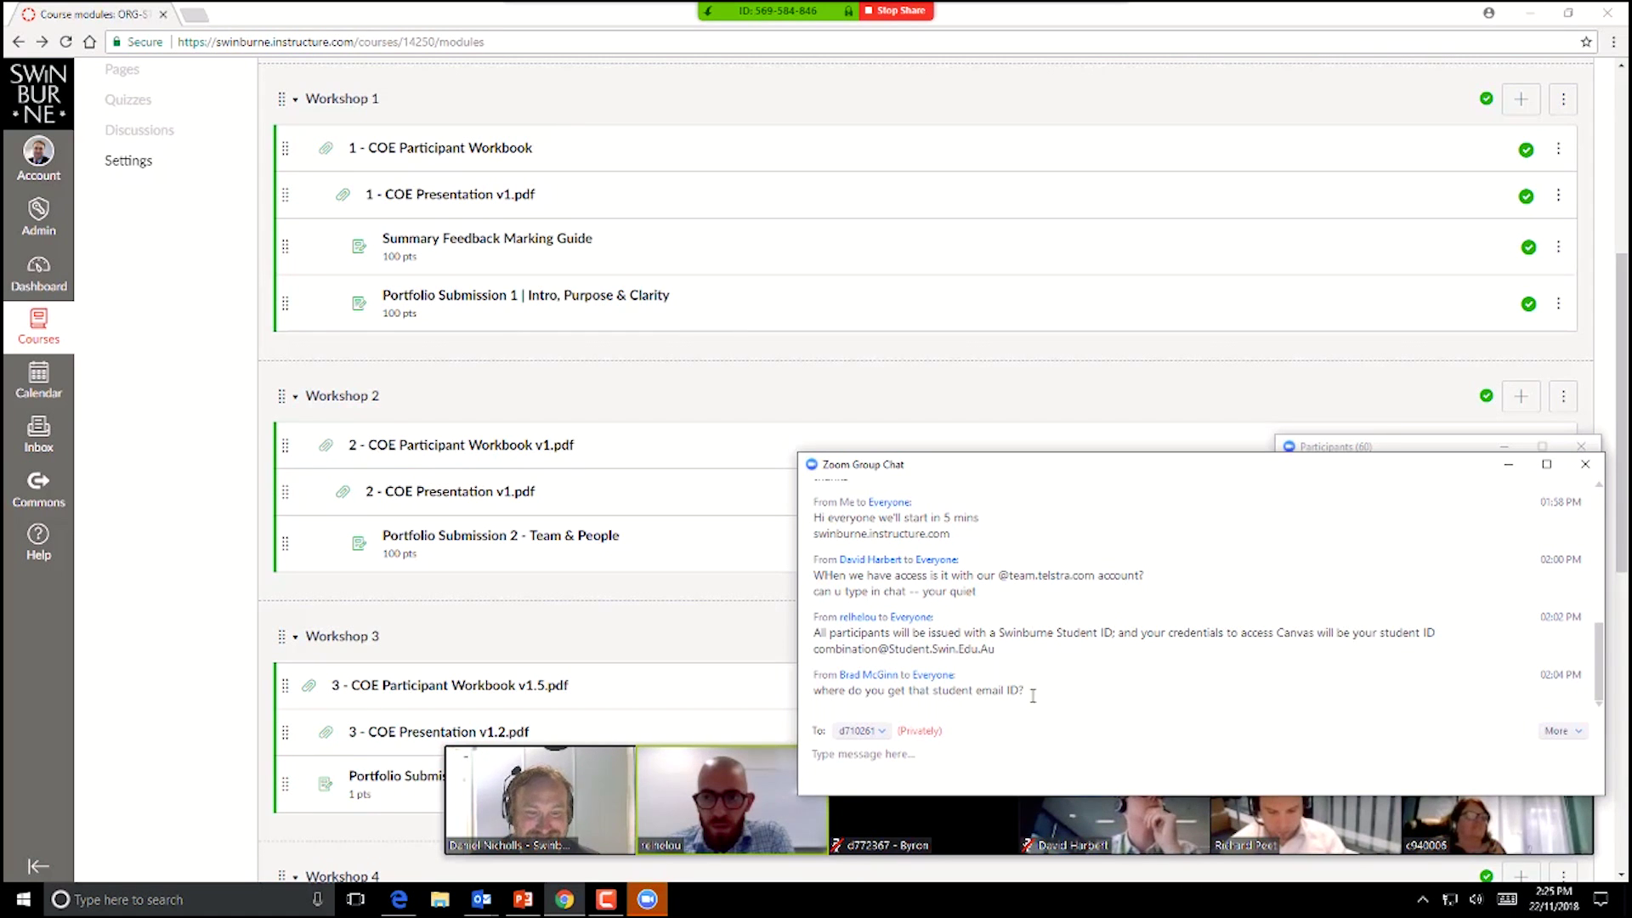
{"action": "double_click", "coordinate": [989, 689]}
{"action": "left_click", "coordinate": [1003, 691]}
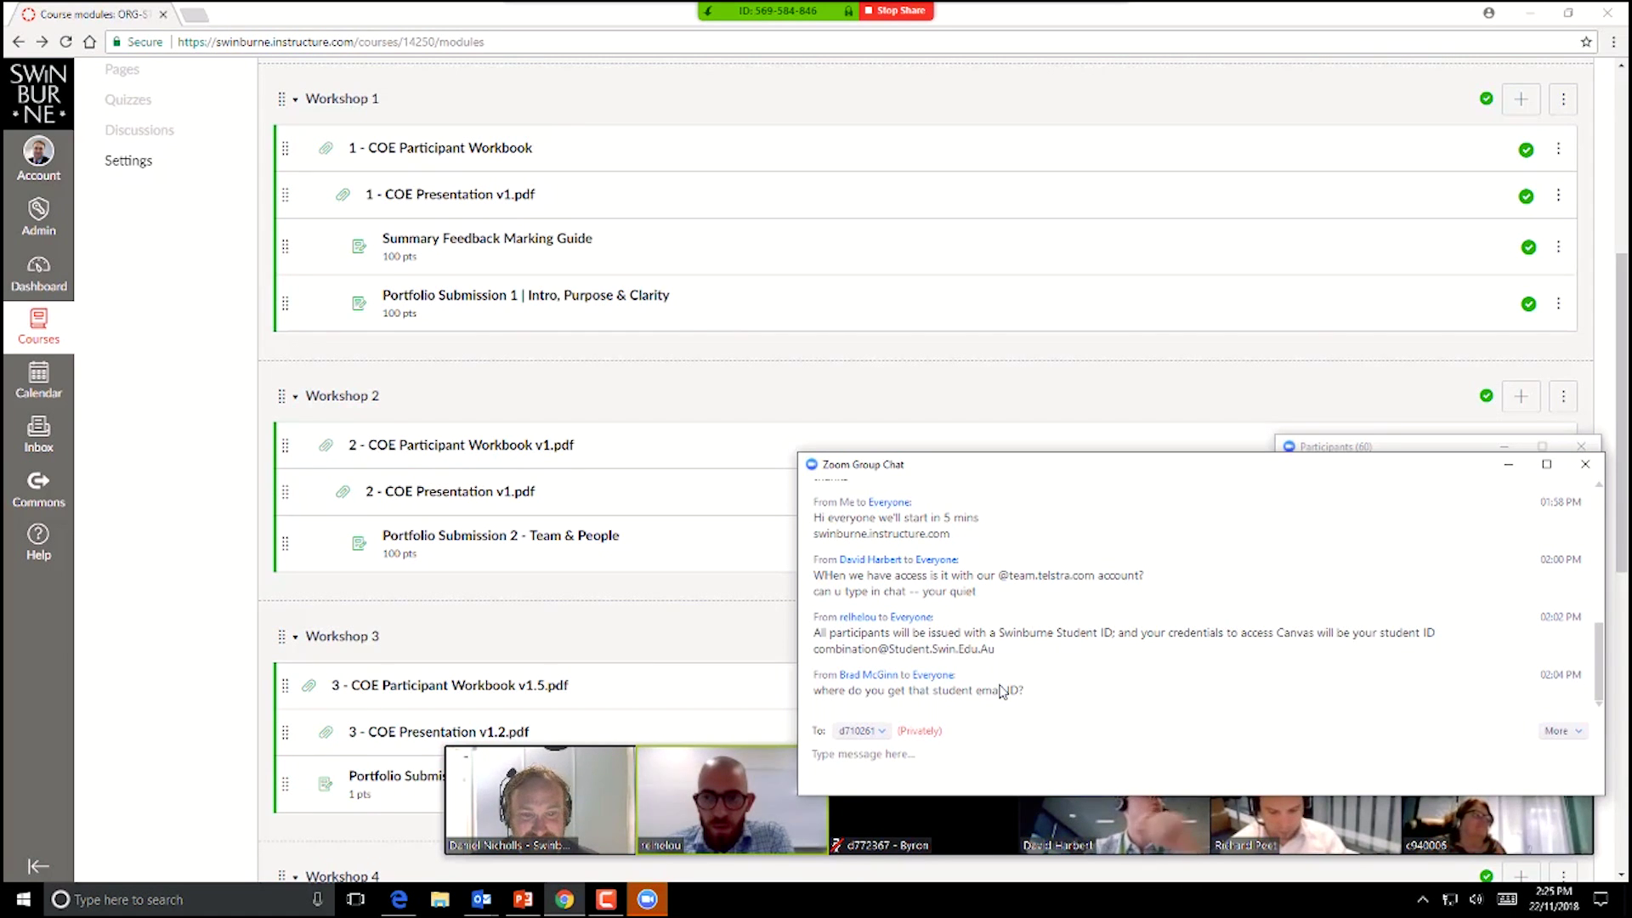
{"action": "left_click", "coordinate": [1586, 464]}
{"action": "left_click", "coordinate": [1582, 448]}
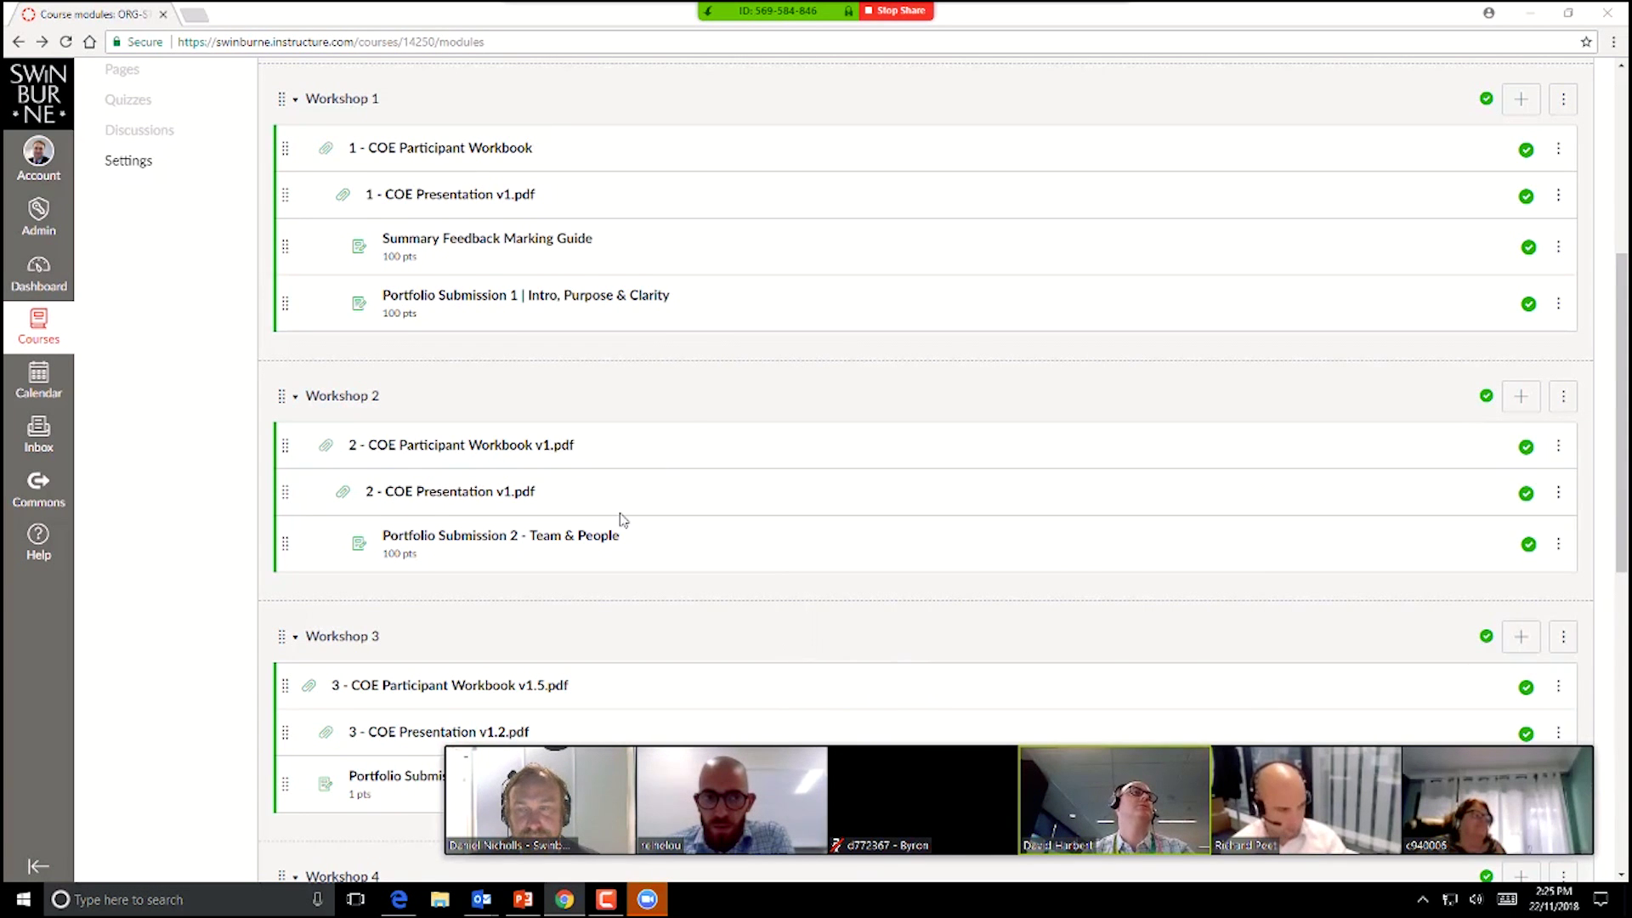
Step: Expand the Examples module and scroll down through its portfolio examples, templates and readings
{"action": "scroll", "coordinate": [624, 518], "scroll_direction": "up", "scroll_amount": 6}
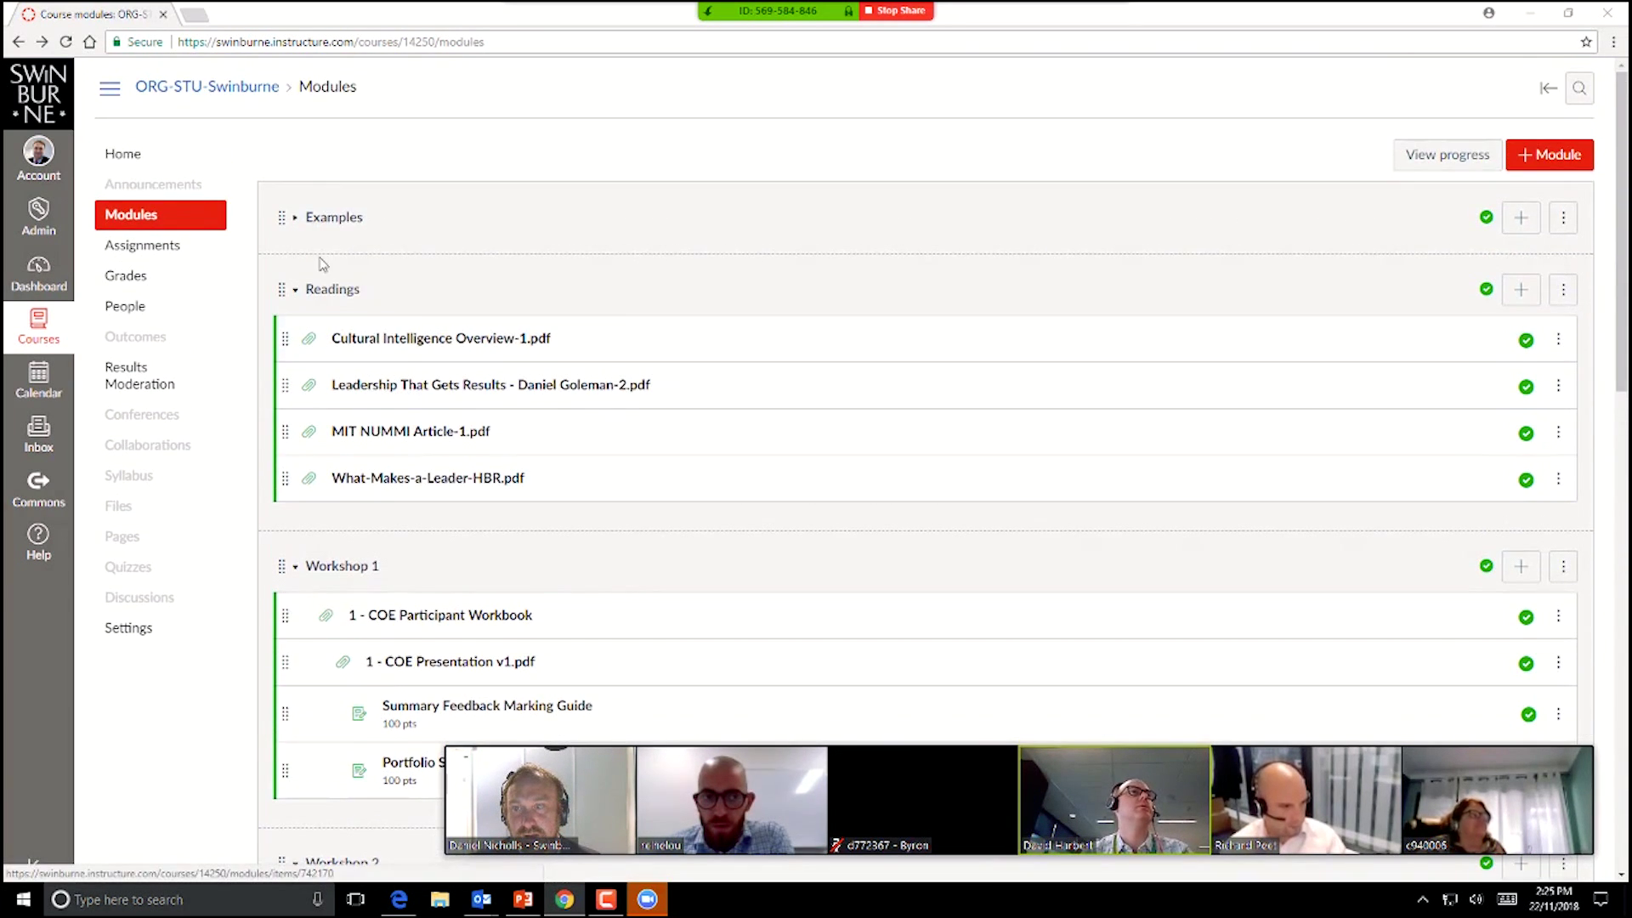
{"action": "left_click", "coordinate": [293, 219]}
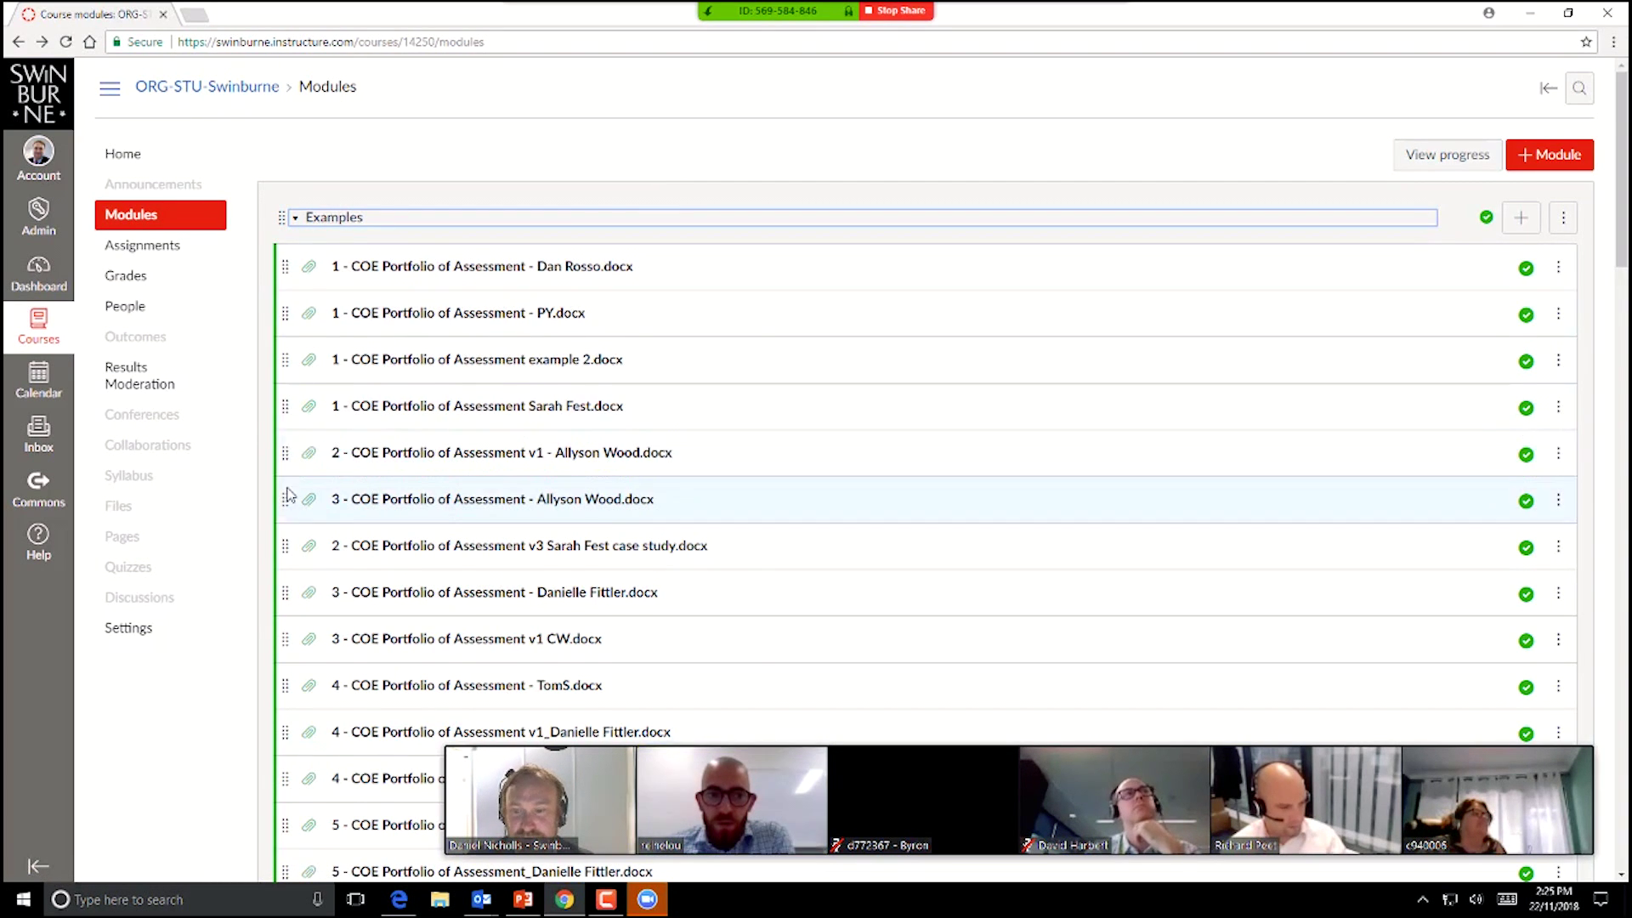
{"action": "scroll", "coordinate": [289, 494], "scroll_direction": "down", "scroll_amount": 7}
{"action": "scroll", "coordinate": [227, 620], "scroll_direction": "down", "scroll_amount": 4}
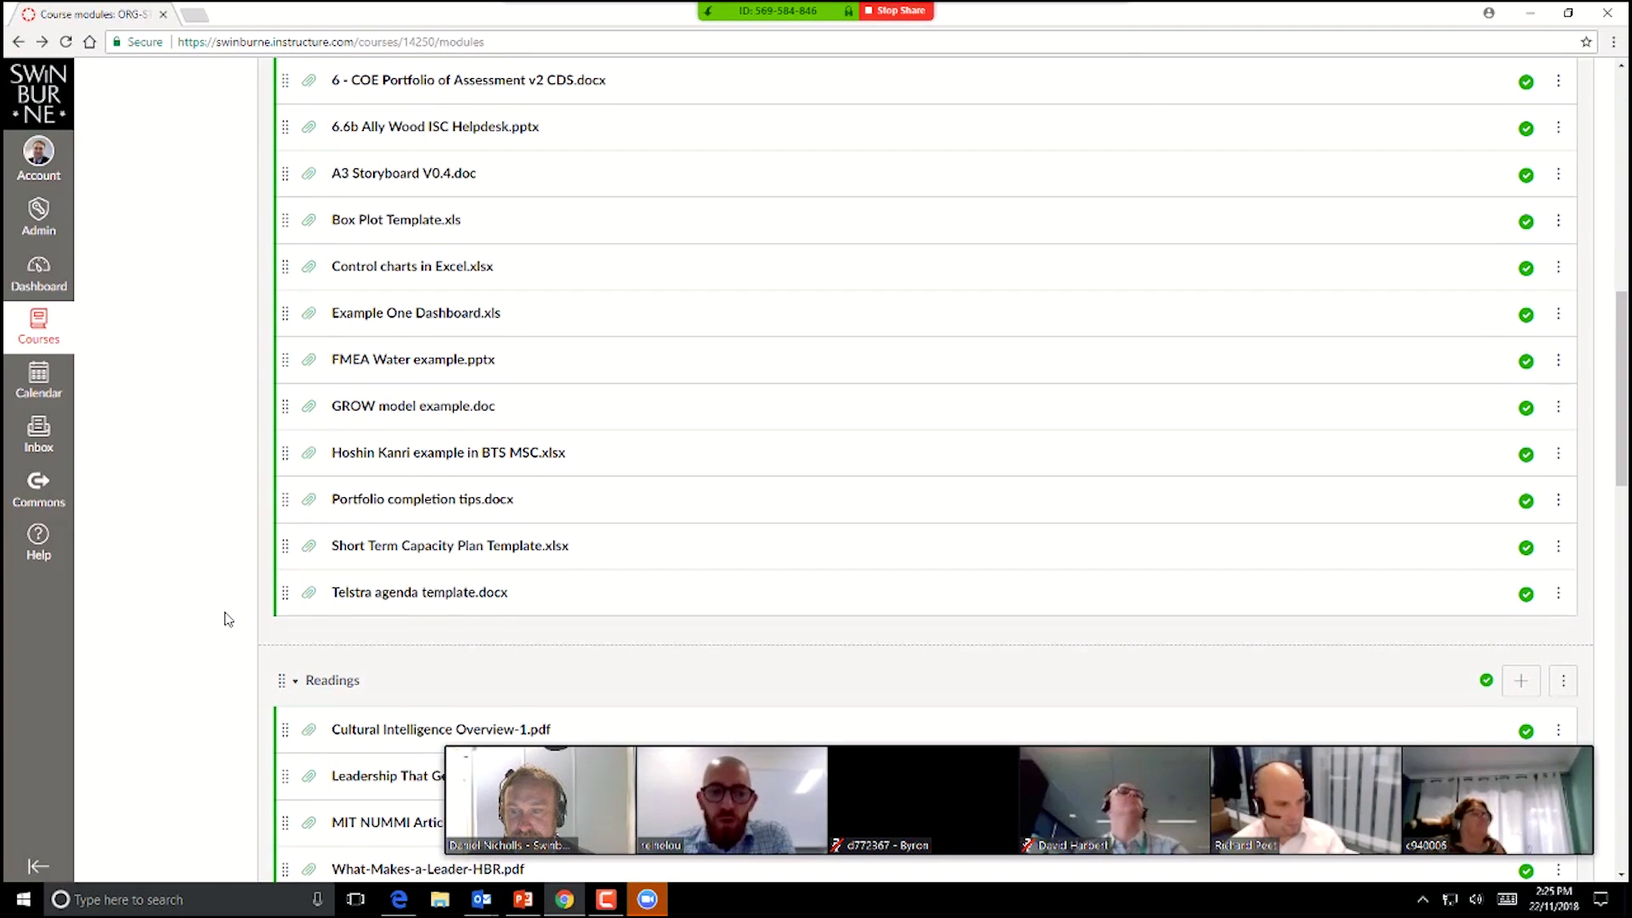
{"action": "scroll", "coordinate": [228, 617], "scroll_direction": "down", "scroll_amount": 3}
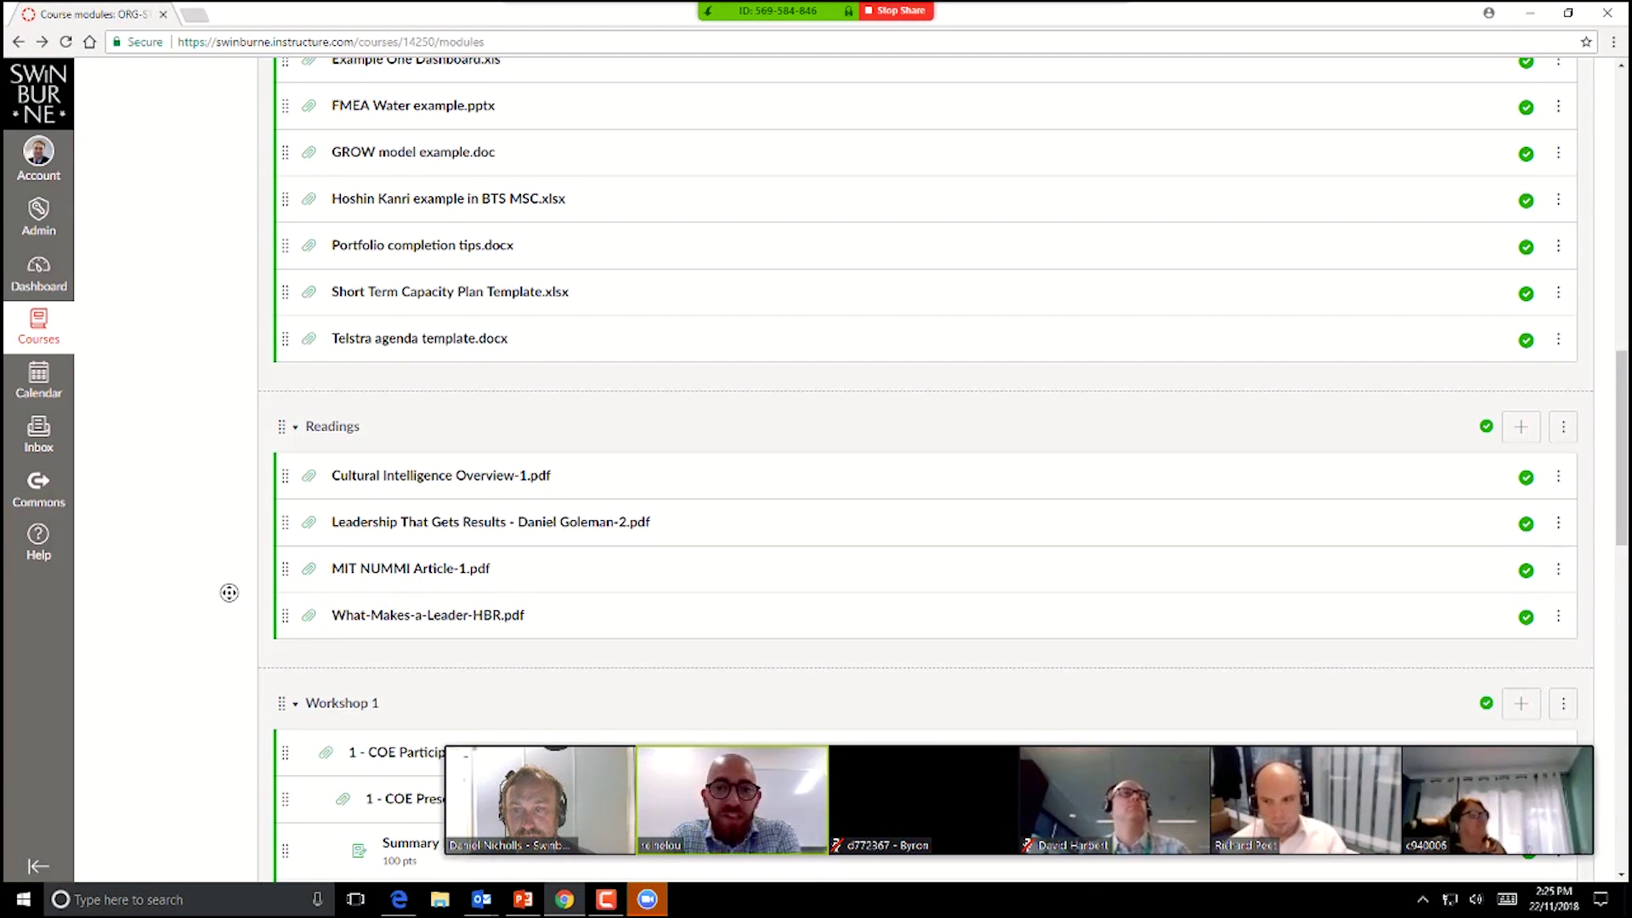
{"action": "scroll", "coordinate": [229, 601], "scroll_direction": "down", "scroll_amount": 1}
{"action": "scroll", "coordinate": [230, 600], "scroll_direction": "down", "scroll_amount": 6}
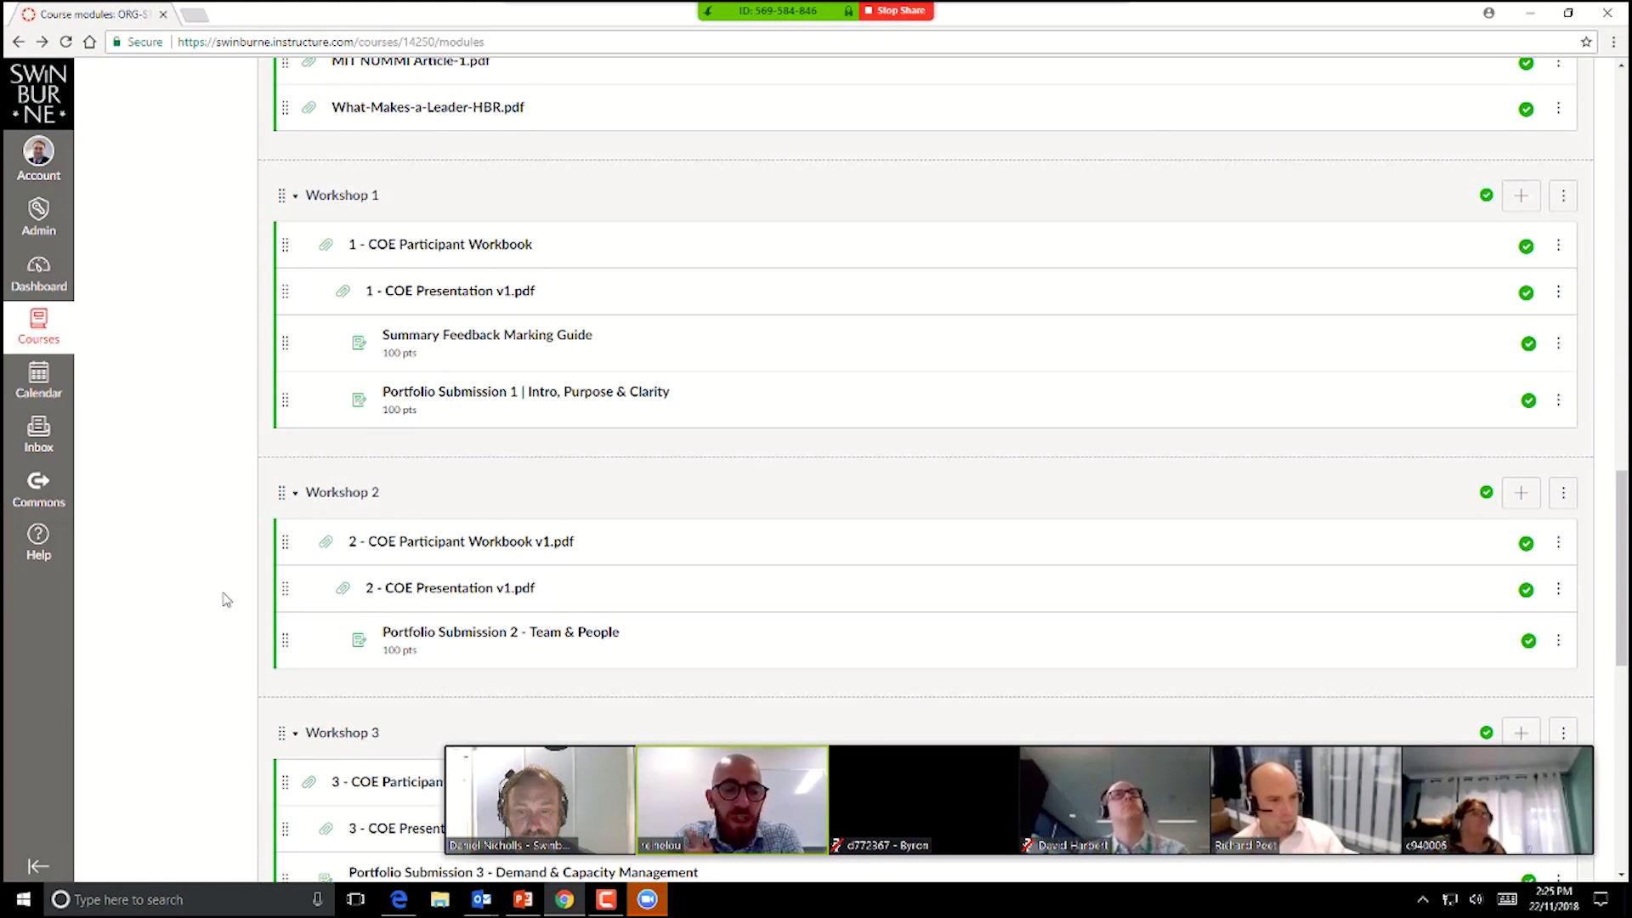
{"action": "mouse_move", "coordinate": [606, 906]}
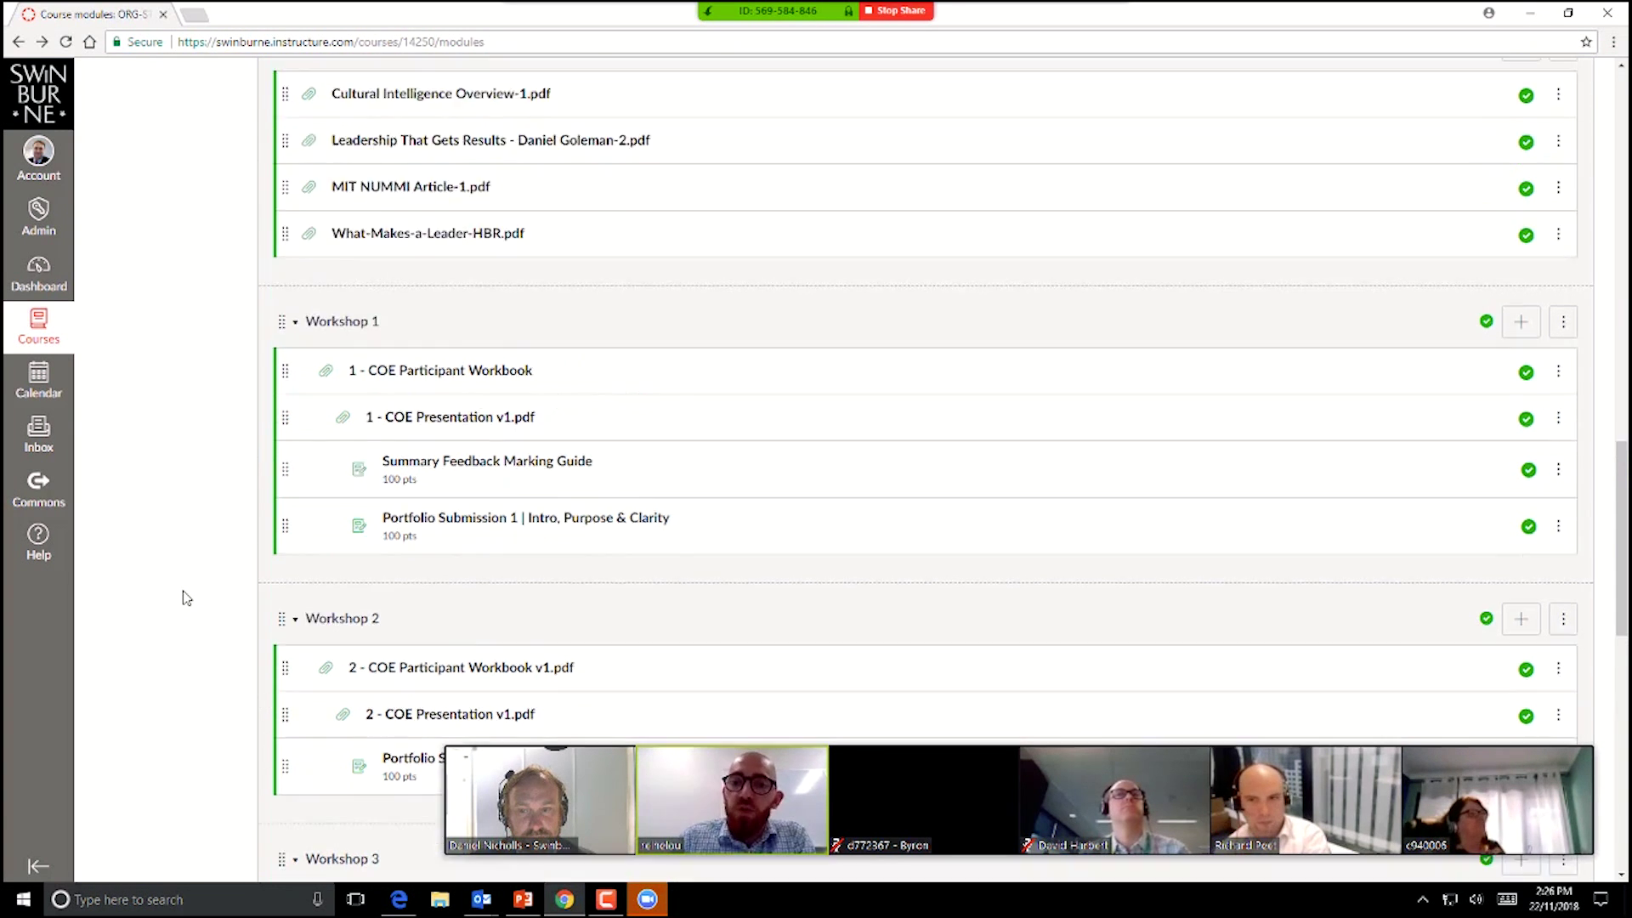
Step: Scroll to the top of Modules and collapse the Examples module header
{"action": "scroll", "coordinate": [186, 602], "scroll_direction": "up", "scroll_amount": 8}
{"action": "scroll", "coordinate": [188, 598], "scroll_direction": "up", "scroll_amount": 3}
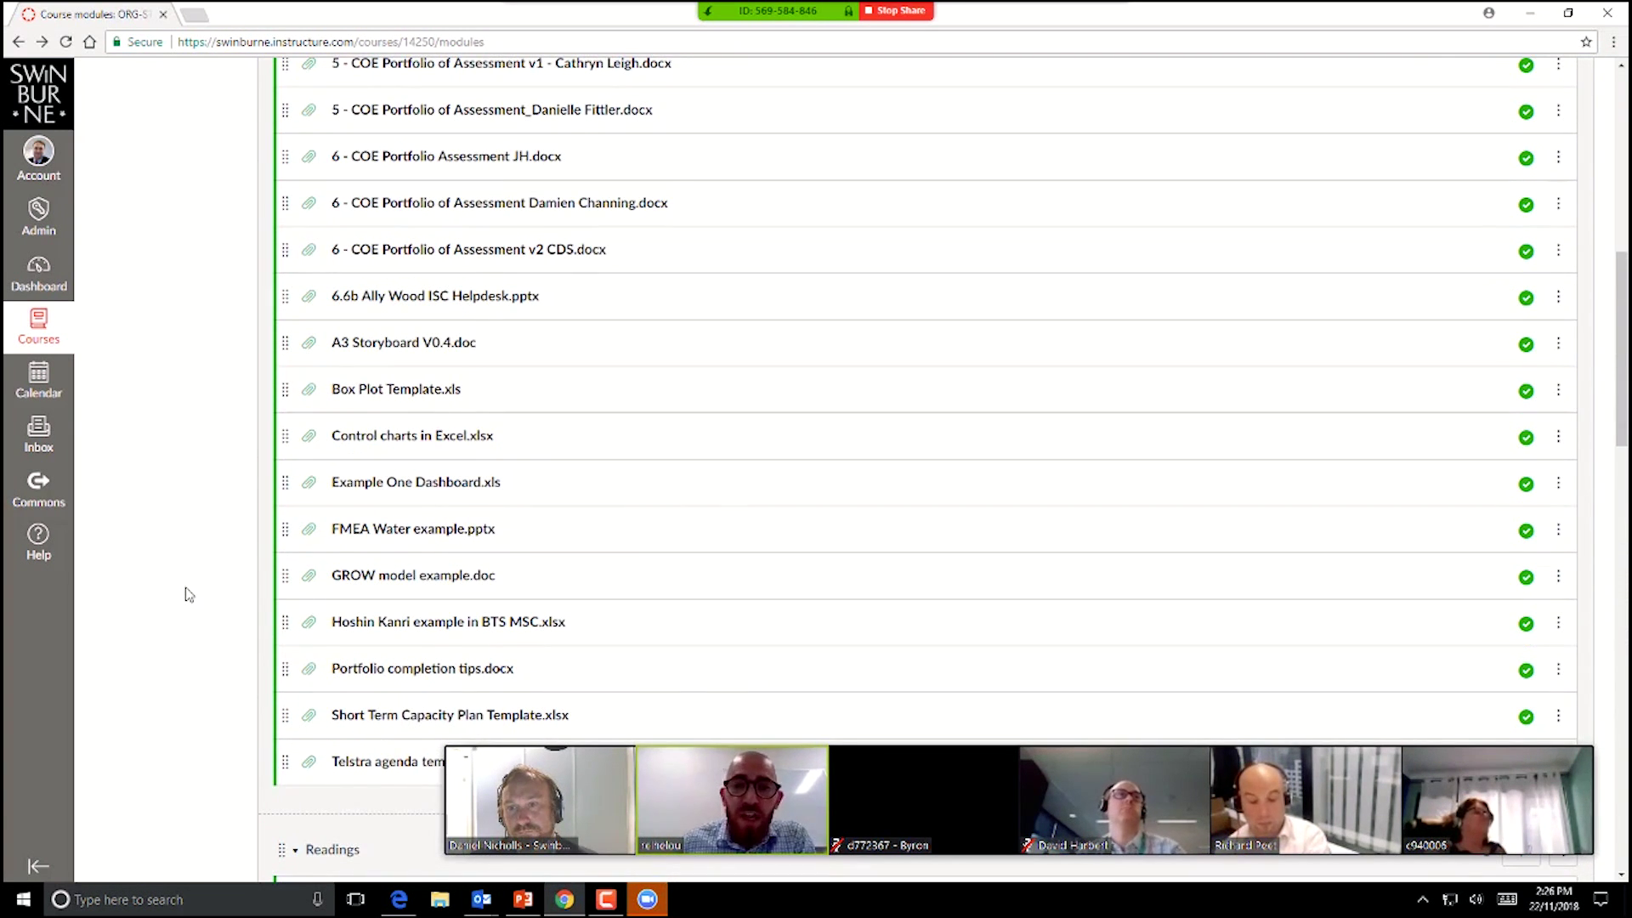
{"action": "scroll", "coordinate": [188, 593], "scroll_direction": "up", "scroll_amount": 7}
{"action": "scroll", "coordinate": [188, 591], "scroll_direction": "up", "scroll_amount": 2}
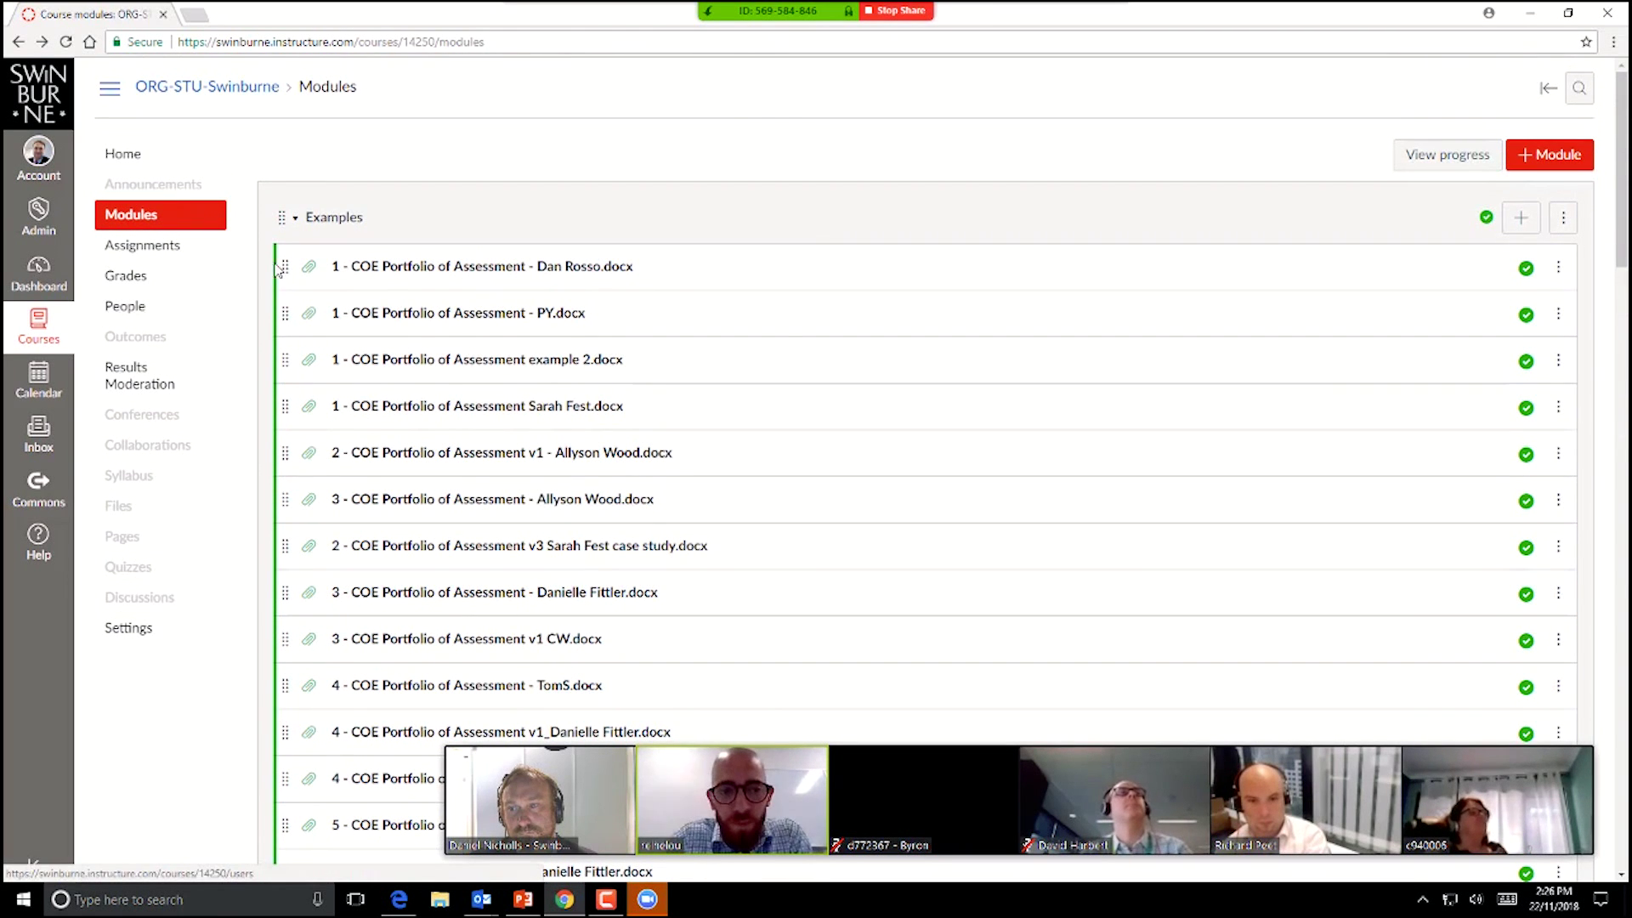
{"action": "left_click", "coordinate": [297, 223]}
{"action": "left_click", "coordinate": [296, 222]}
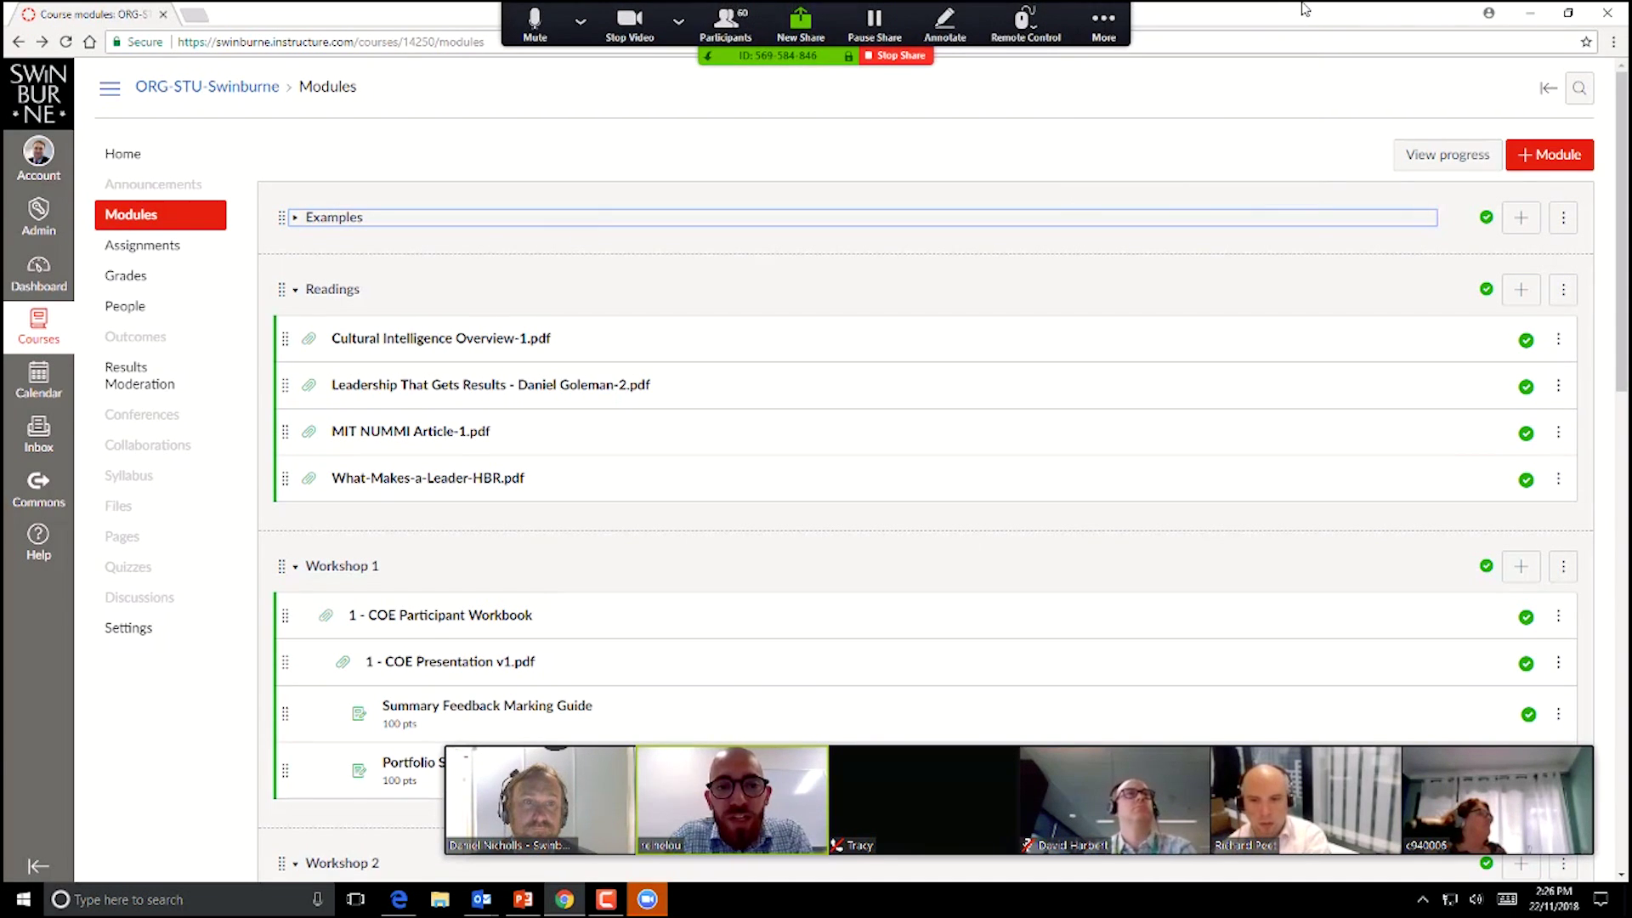
Step: Open the Zoom chat, resize and reposition it, set recipients to Everyone, and close it
{"action": "left_click", "coordinate": [1084, 17]}
{"action": "left_click", "coordinate": [1110, 63]}
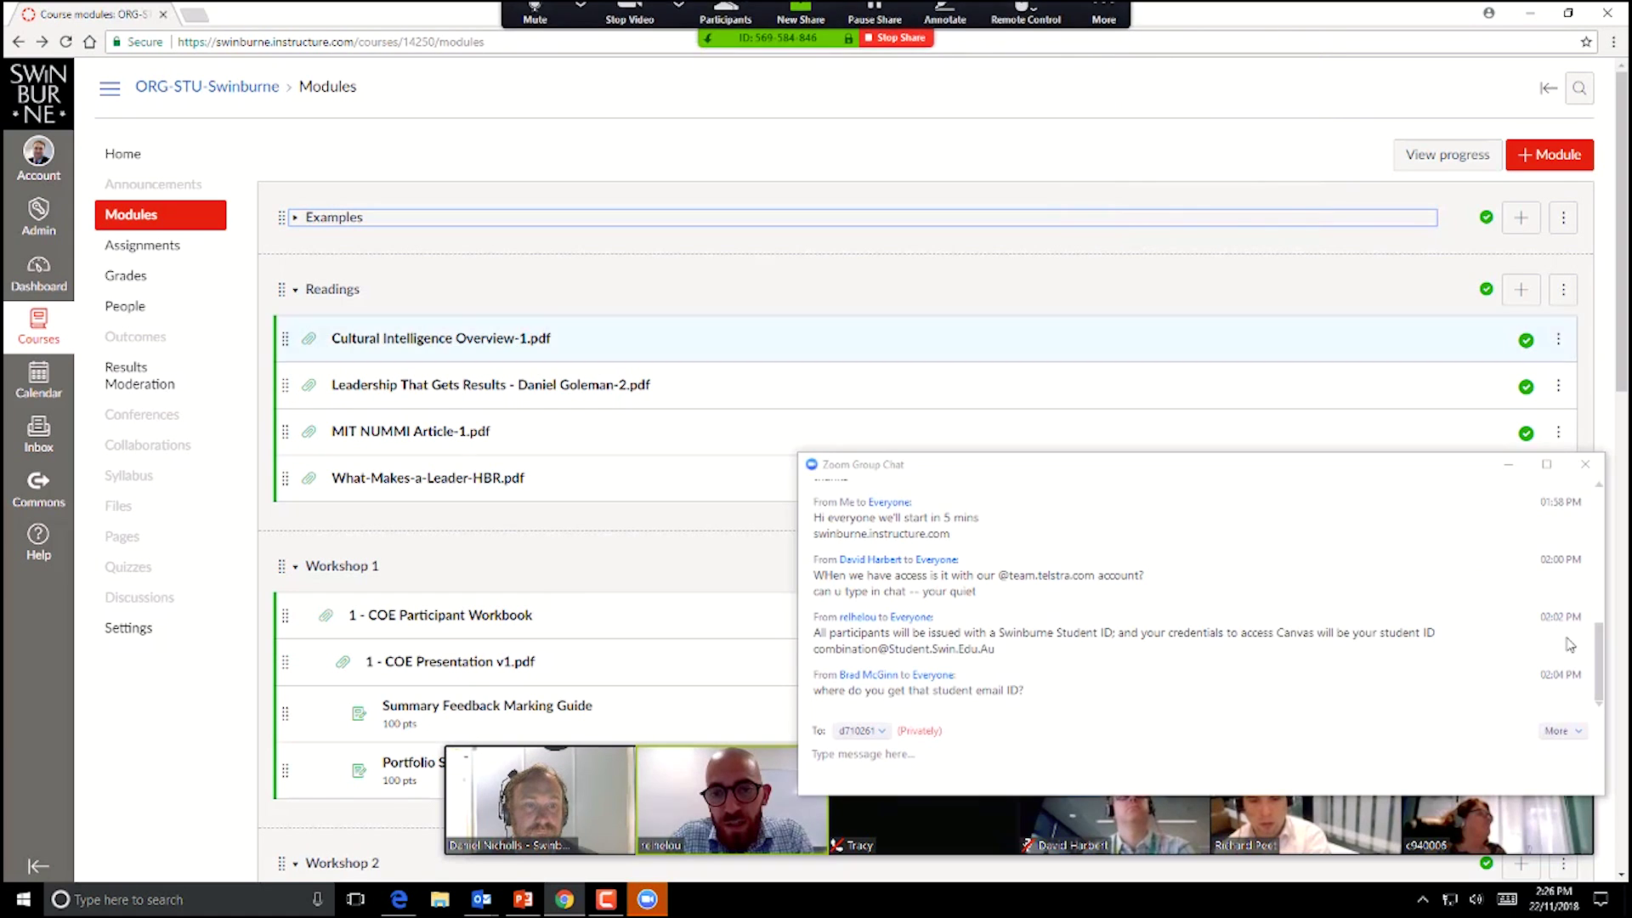
{"action": "left_click_drag", "start_coordinate": [798, 636], "coordinate": [1182, 635]}
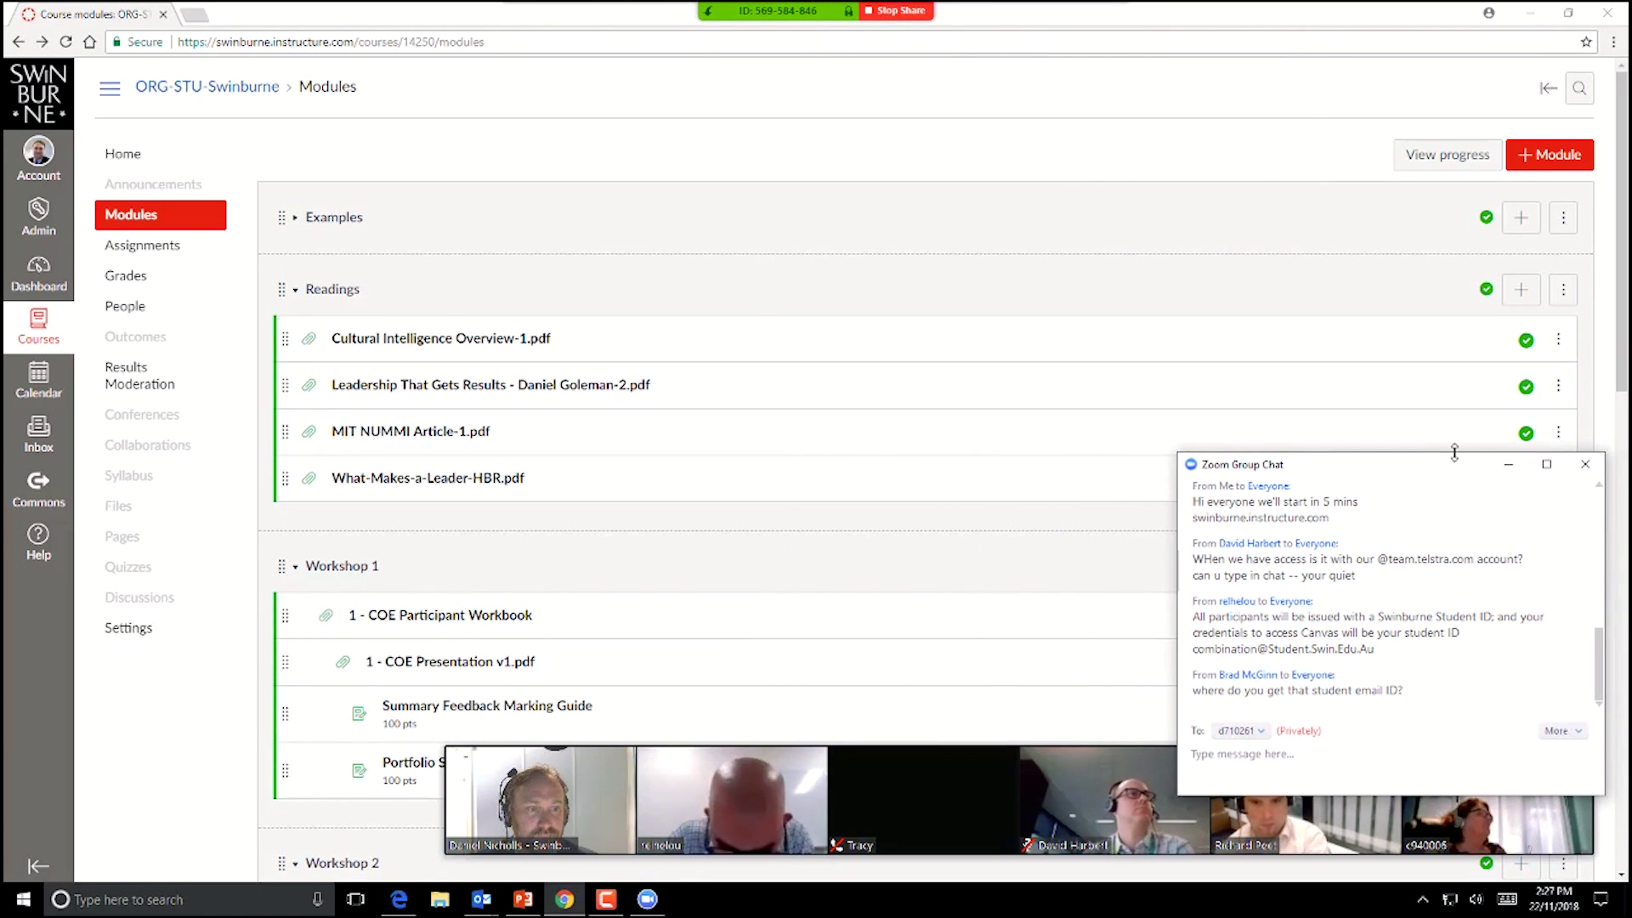
{"action": "left_click_drag", "start_coordinate": [1463, 469], "coordinate": [1435, 406]}
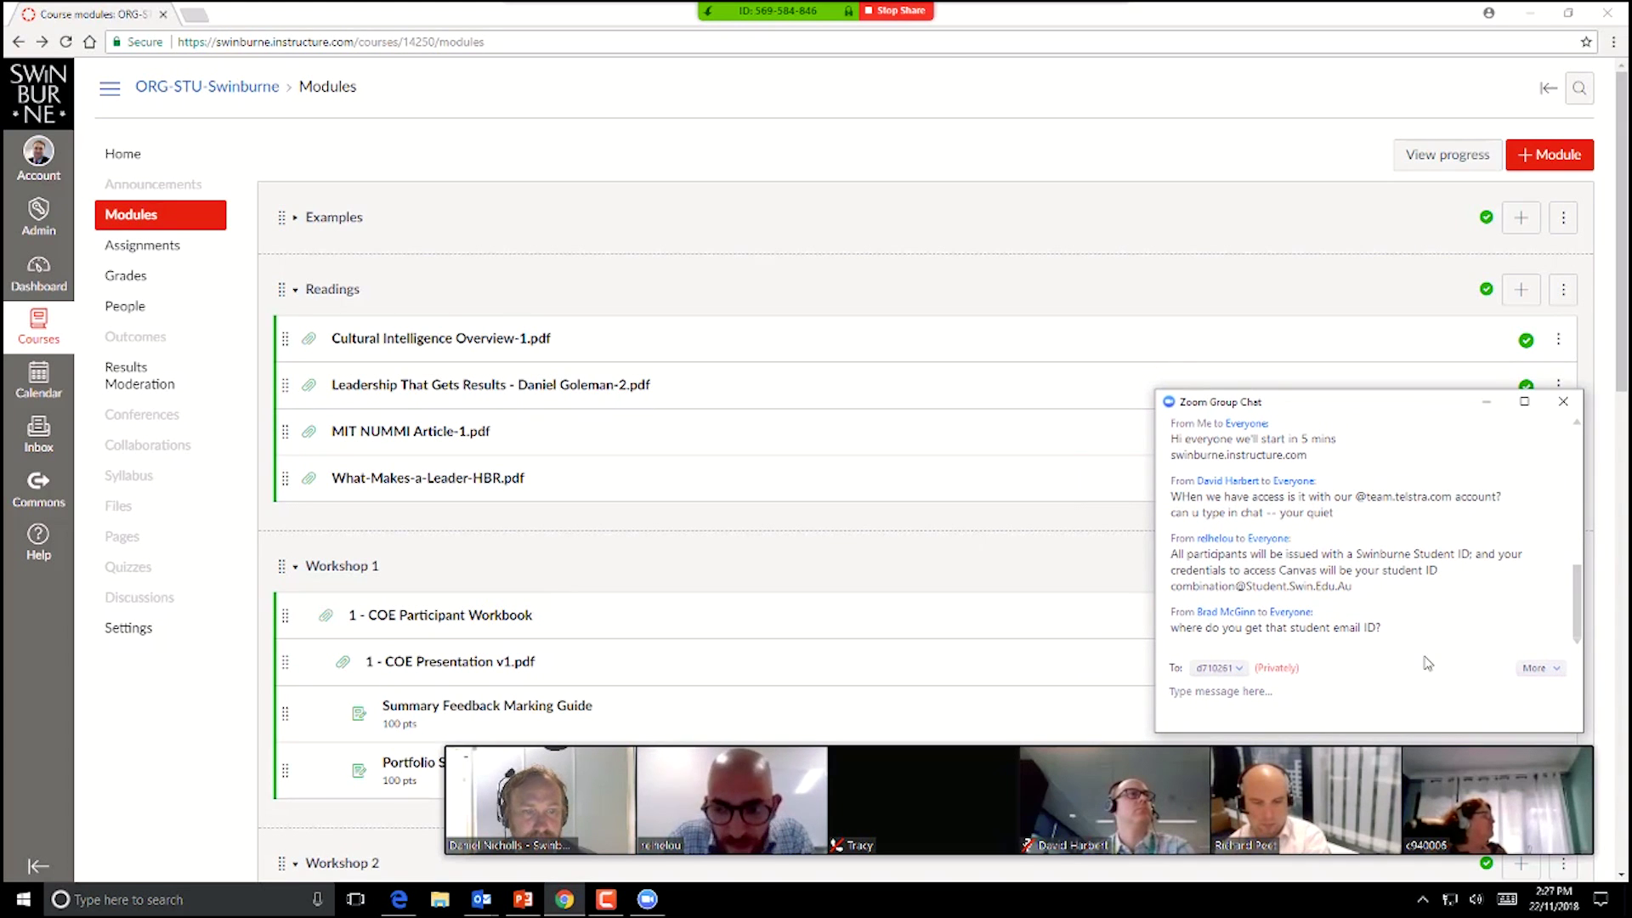
{"action": "left_click", "coordinate": [1227, 669]}
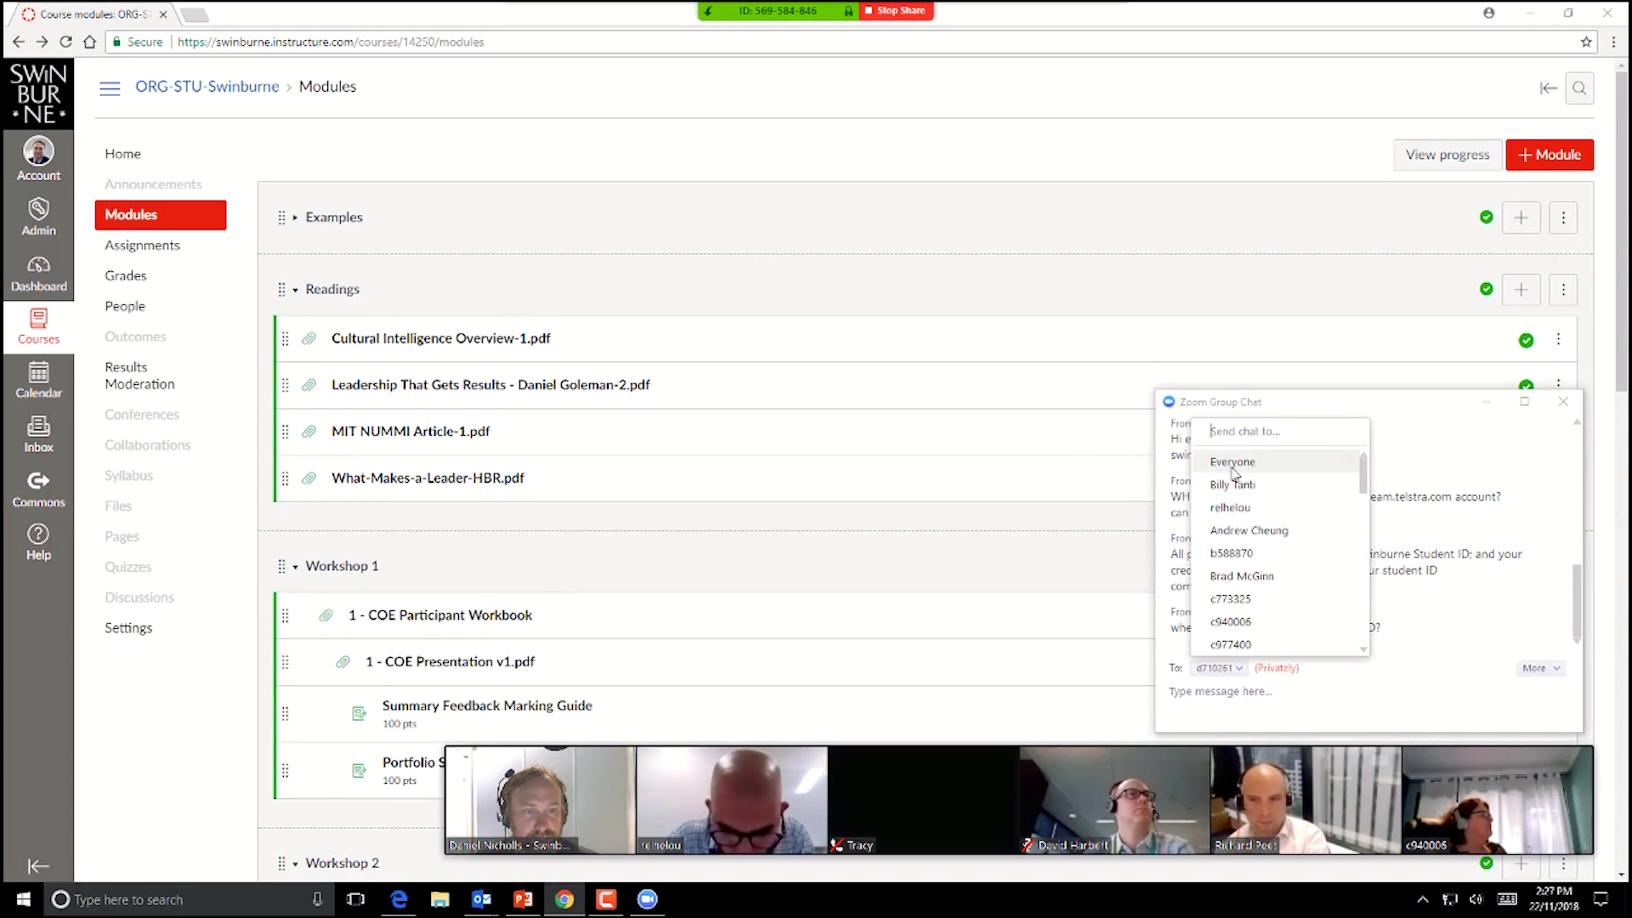
{"action": "left_click", "coordinate": [1228, 461]}
{"action": "left_click", "coordinate": [1563, 401]}
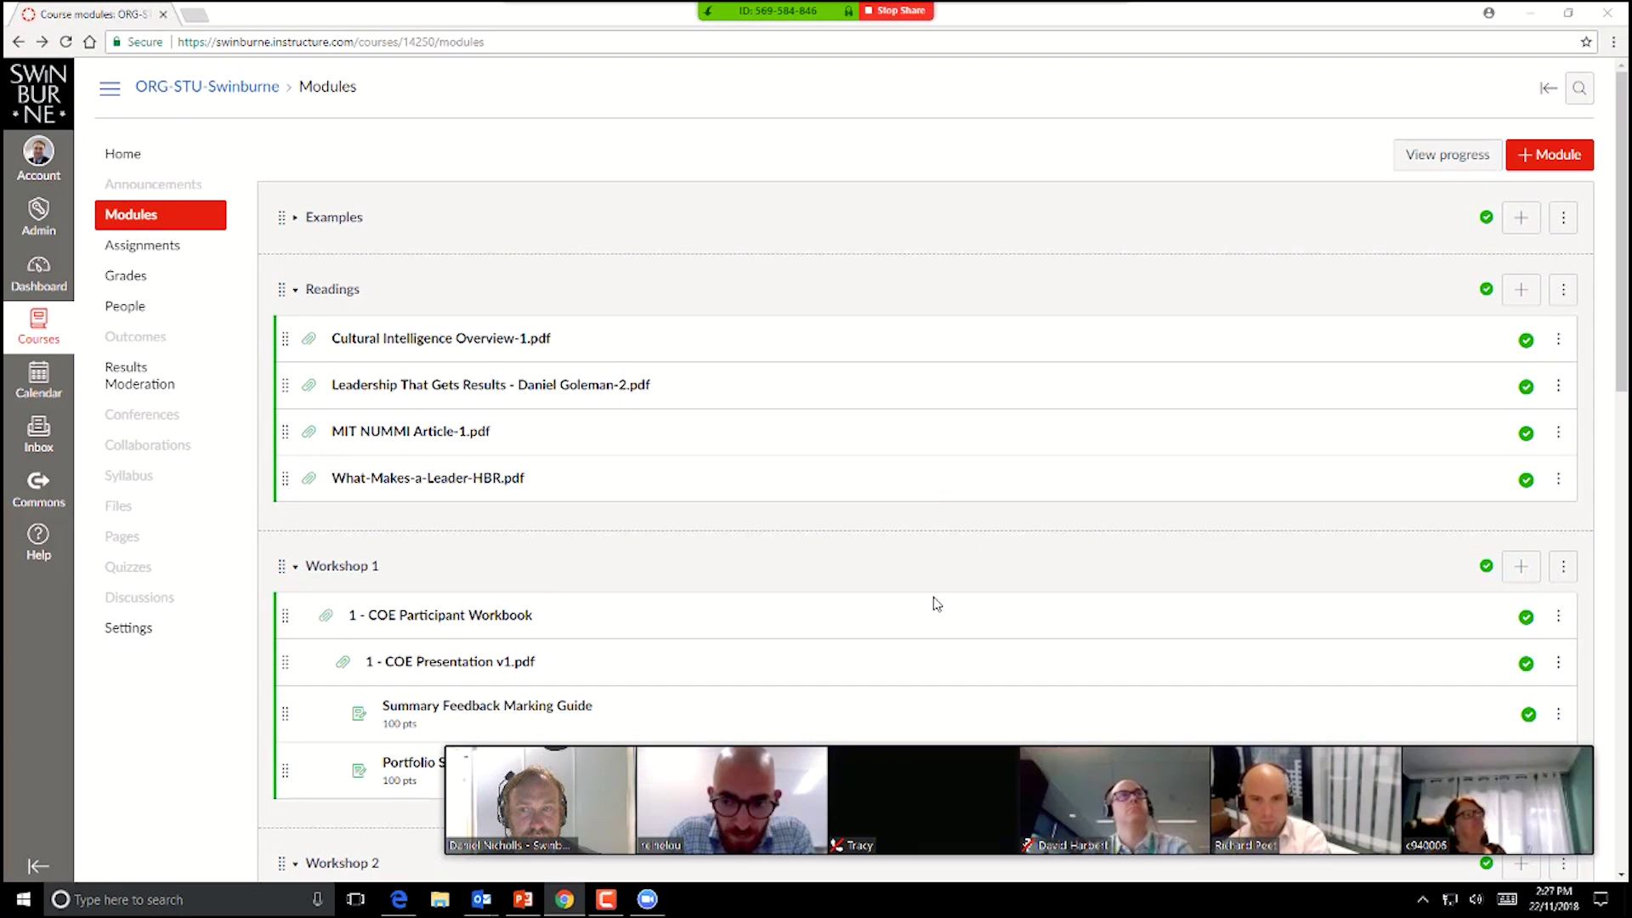
{"action": "scroll", "coordinate": [935, 602], "scroll_direction": "down", "scroll_amount": 1}
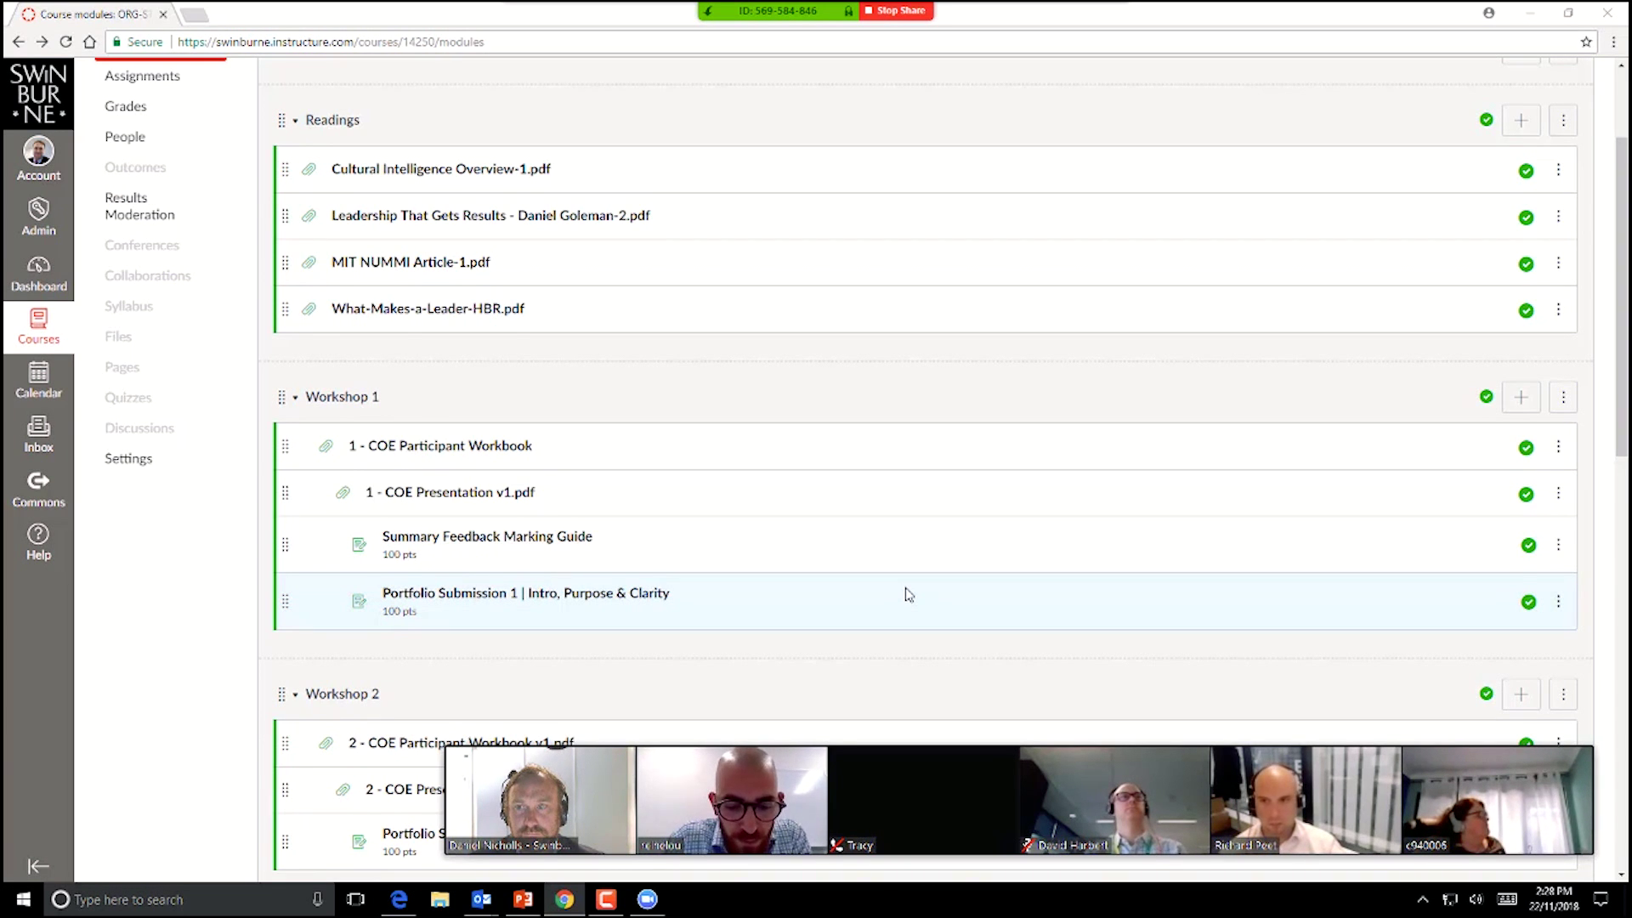
{"action": "scroll", "coordinate": [908, 595], "scroll_direction": "up", "scroll_amount": 2}
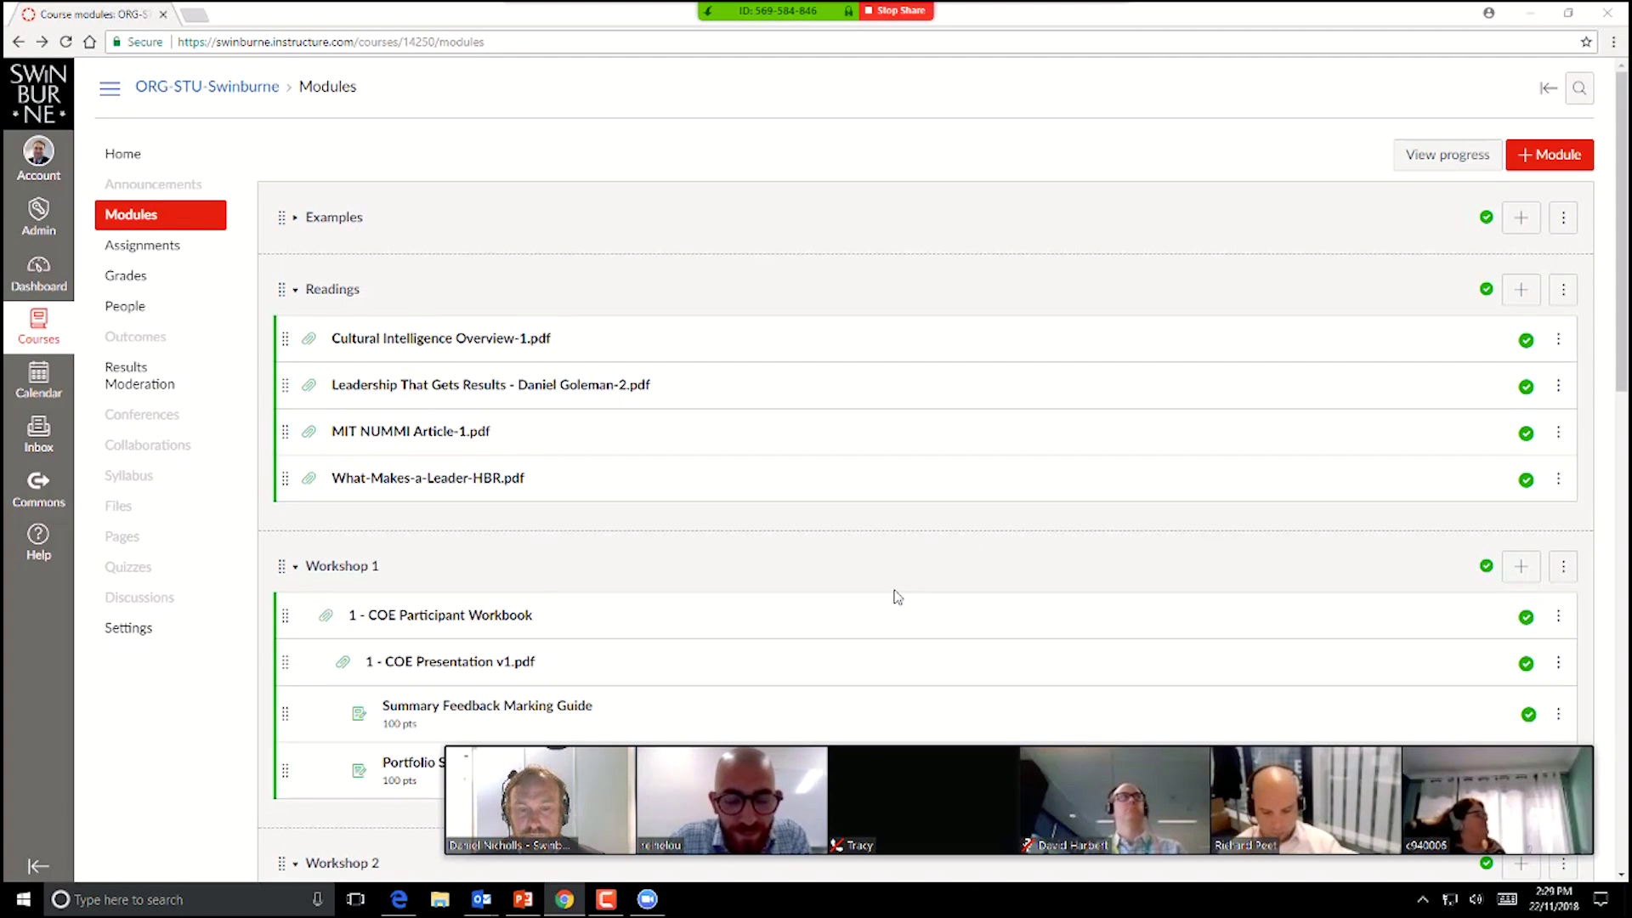
{"action": "mouse_move", "coordinate": [971, 804]}
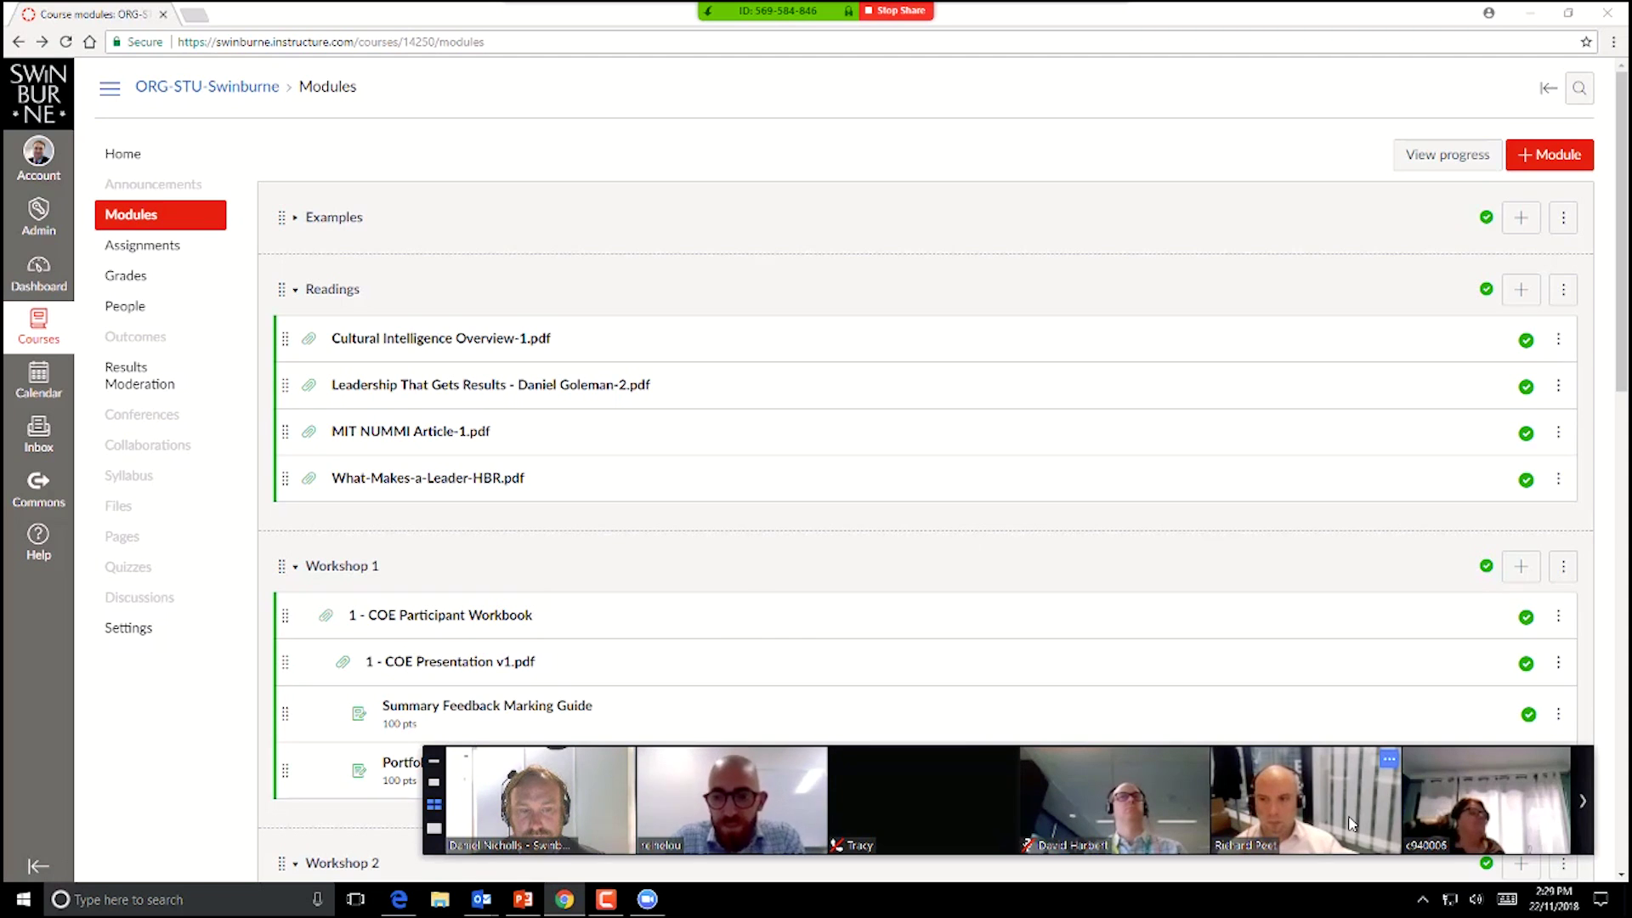
Step: Page the Zoom video strip forward and back to the first participants, then stop the Camtasia recording
{"action": "left_click", "coordinate": [1578, 811]}
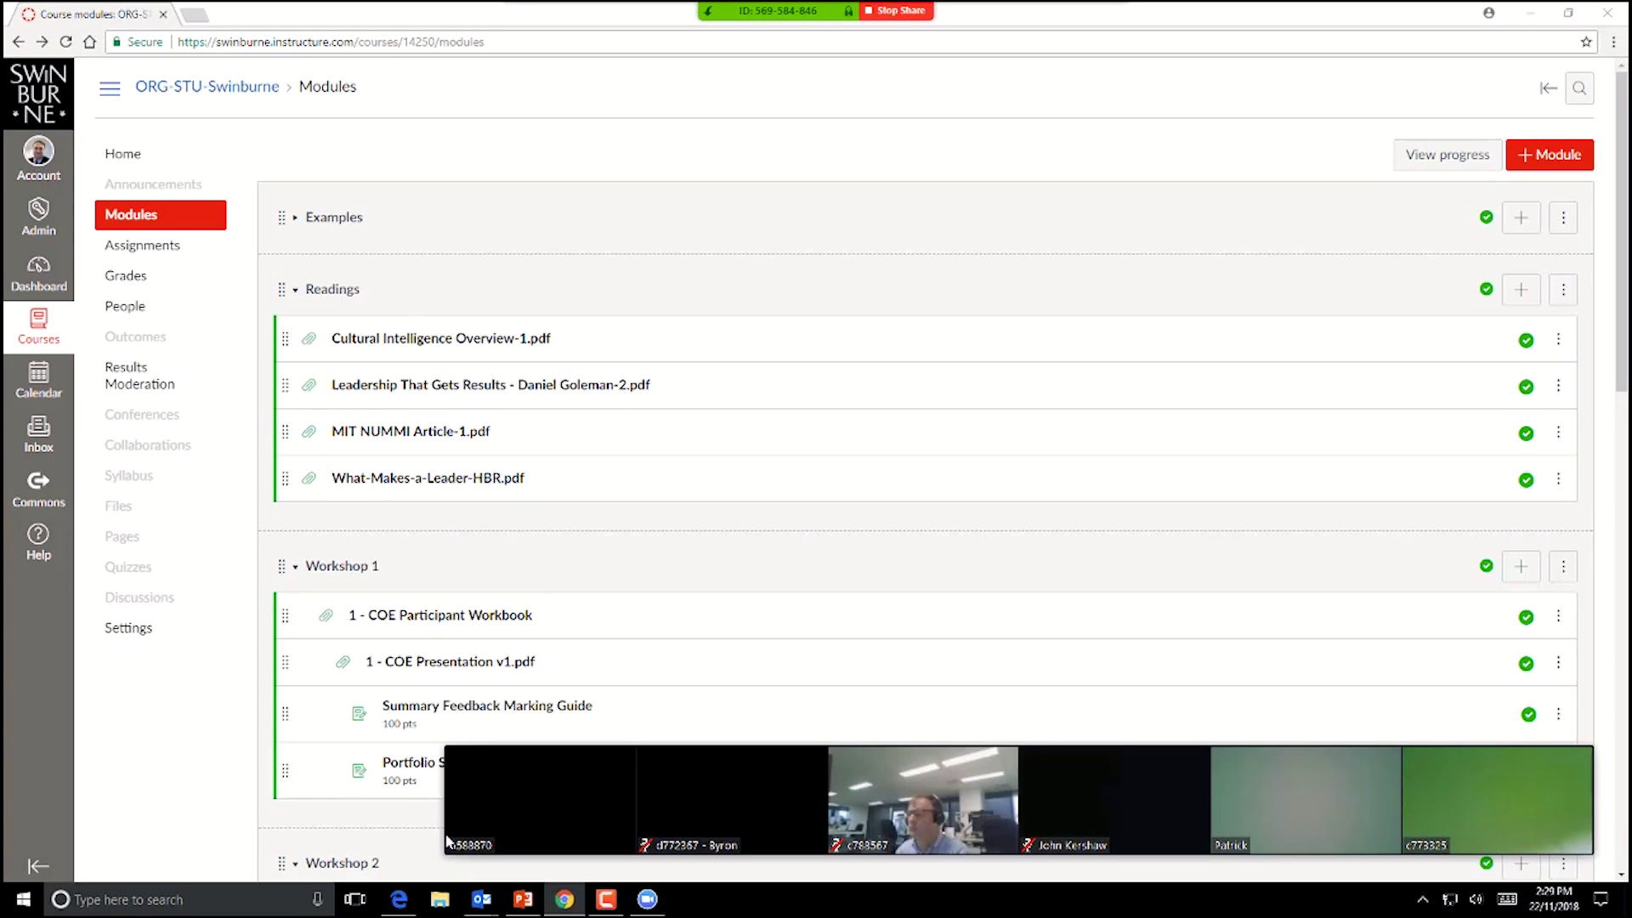
{"action": "left_click", "coordinate": [466, 807]}
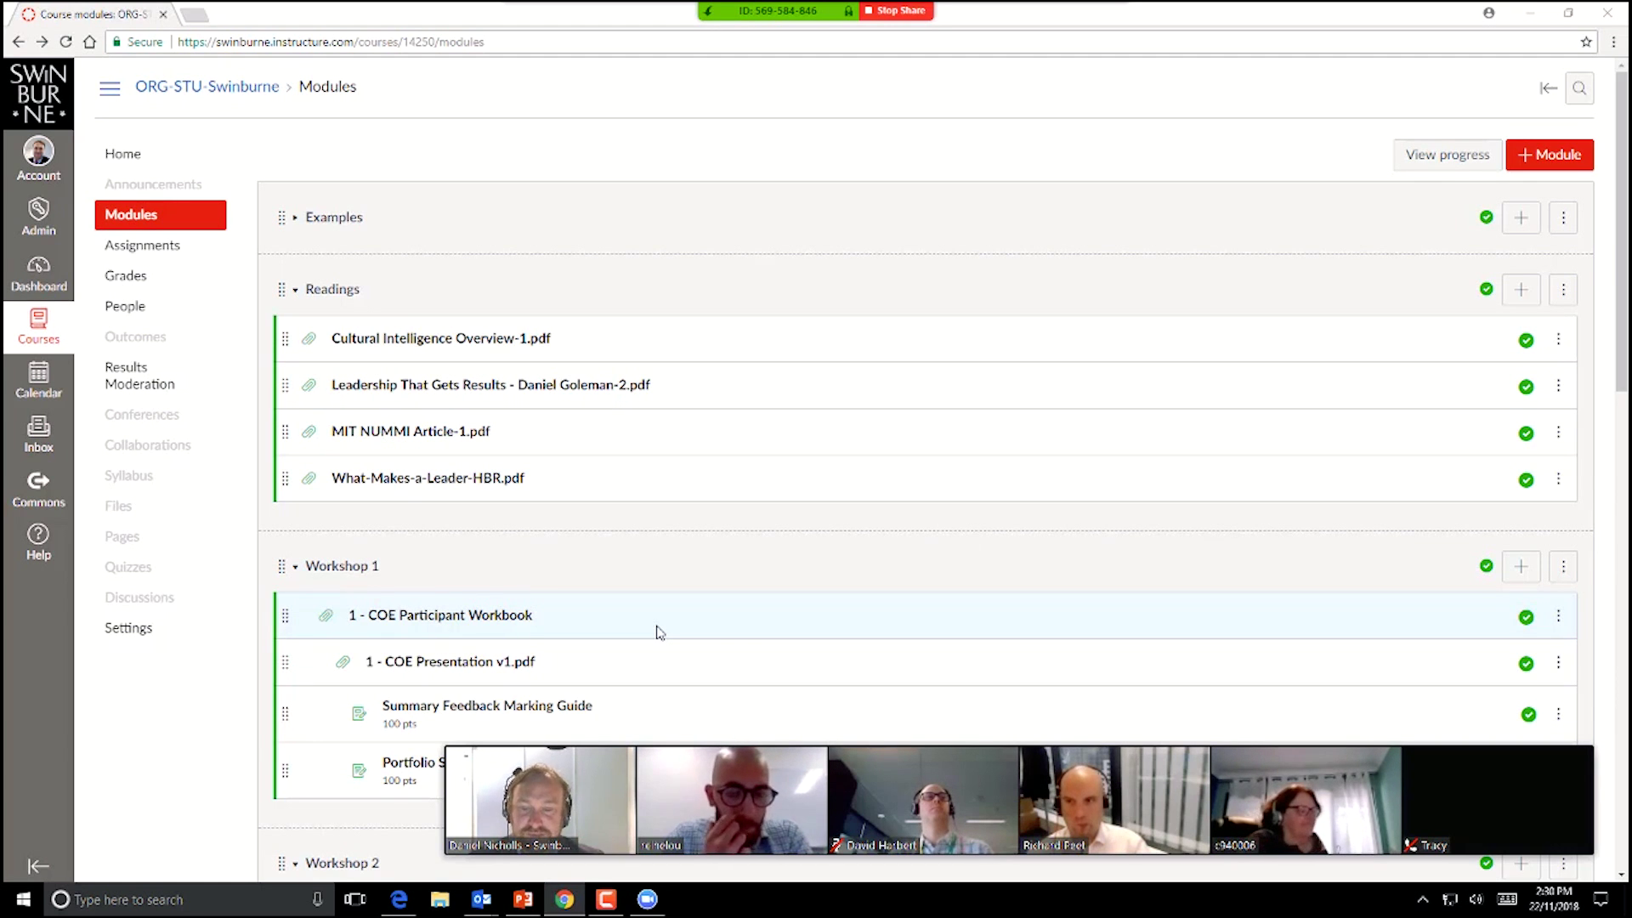
{"action": "left_click", "coordinate": [605, 900]}
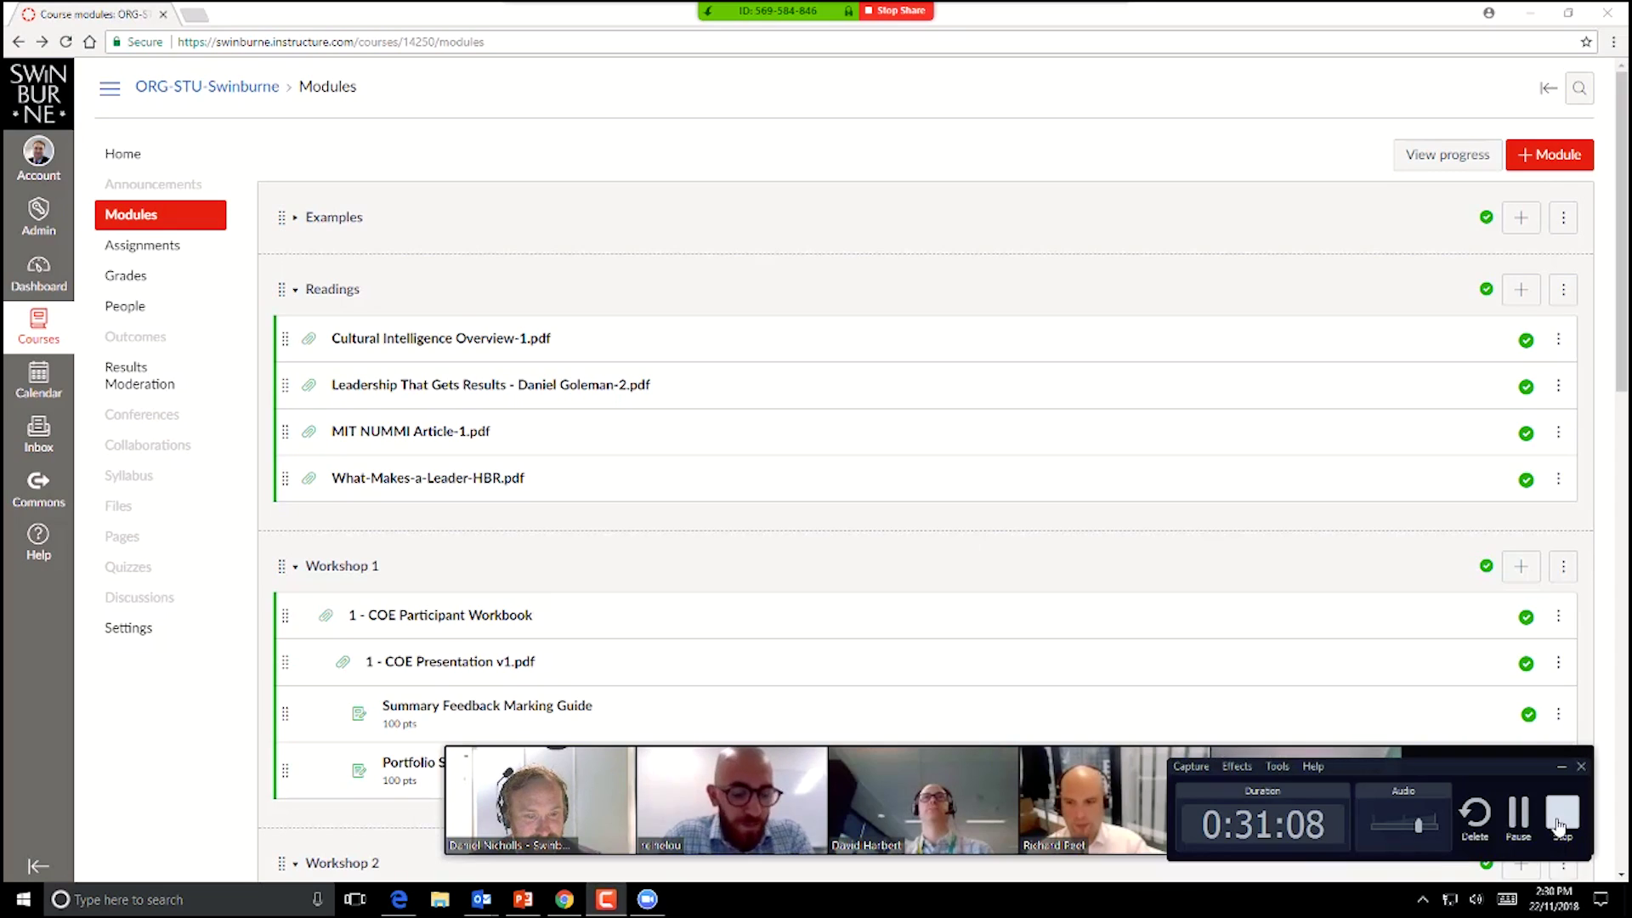
{"action": "left_click", "coordinate": [1560, 823]}
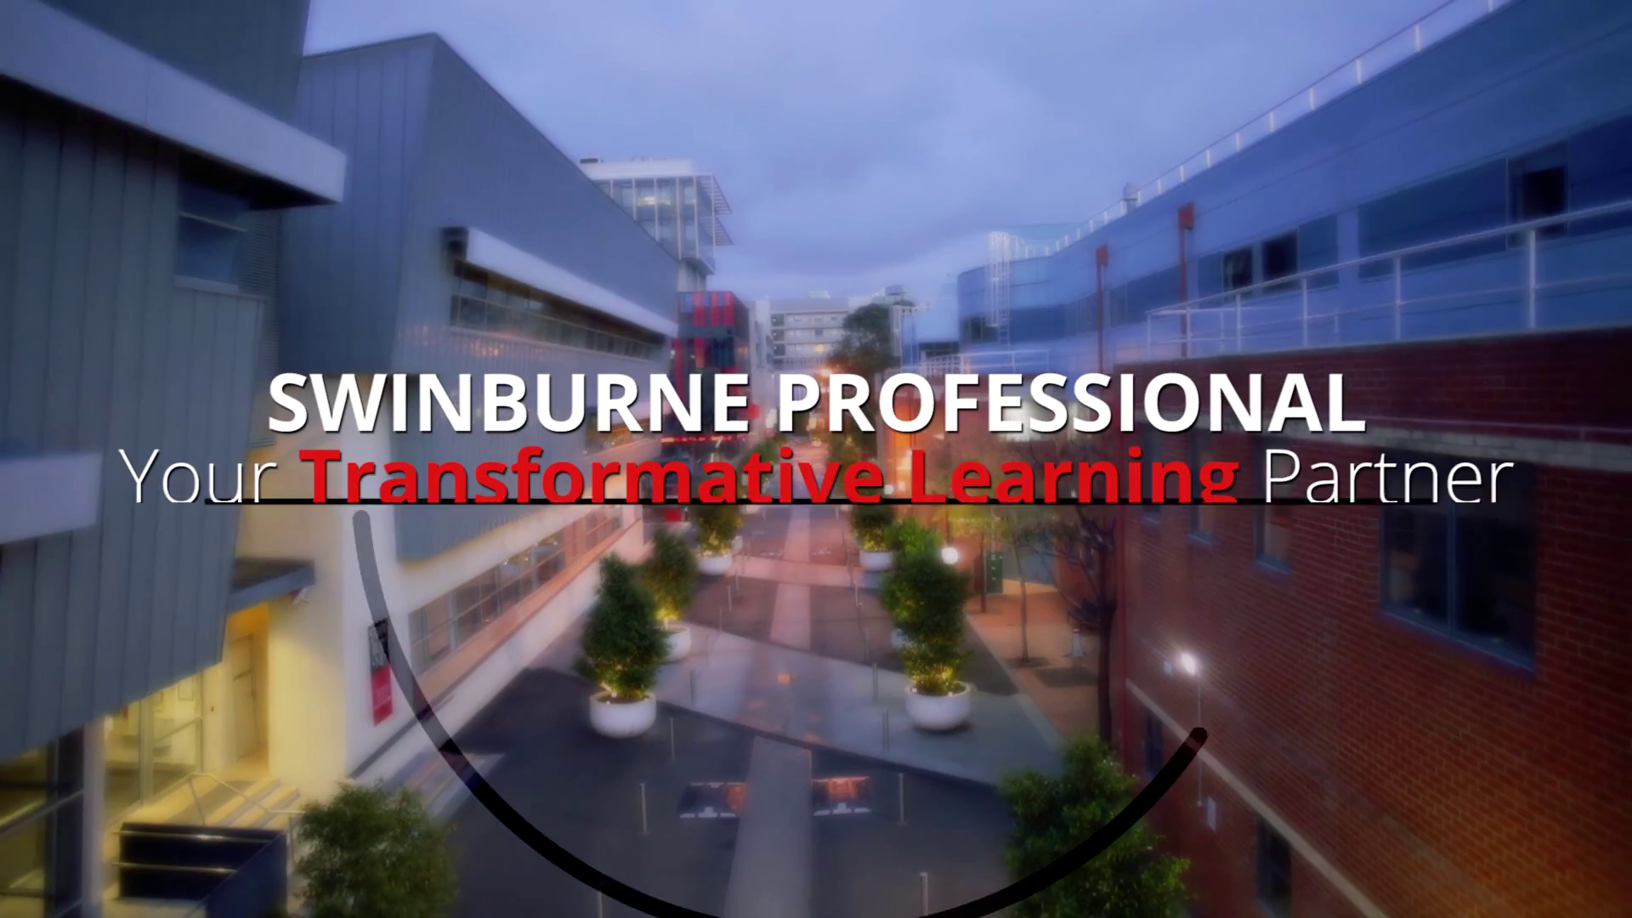